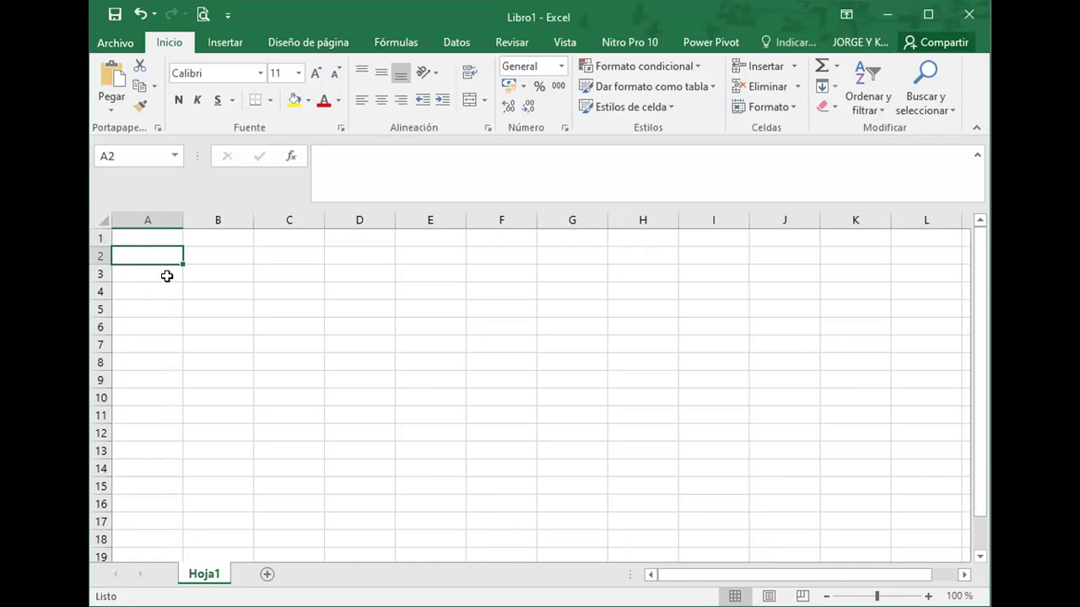
# - Enter "Volqueta 1" in A2 and fill the series down to A4
pyautogui.write('Volqueta')
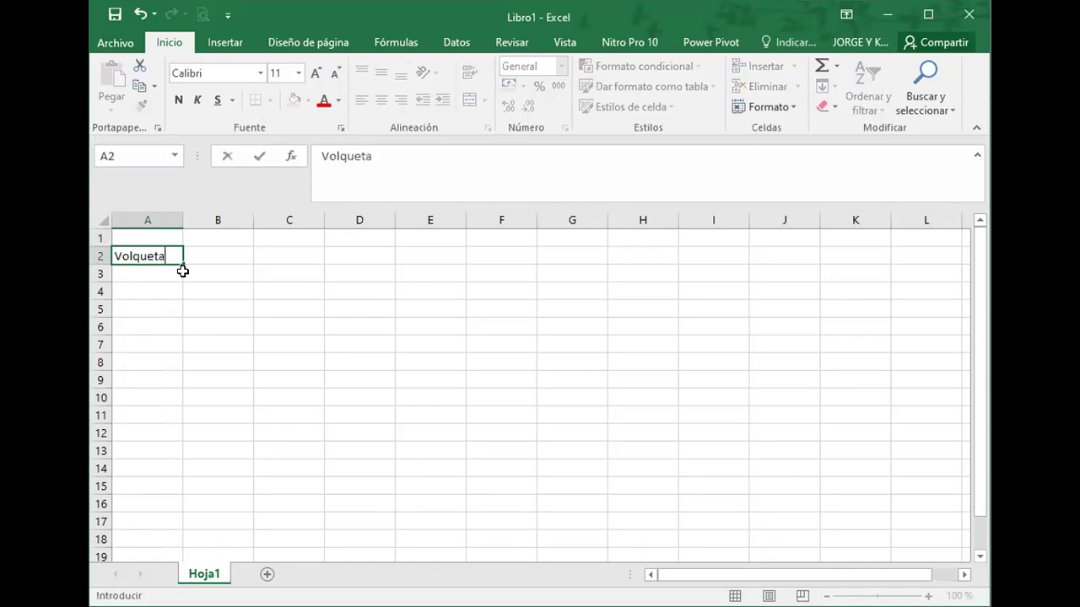
pyautogui.press('Return')
pyautogui.press('Up')
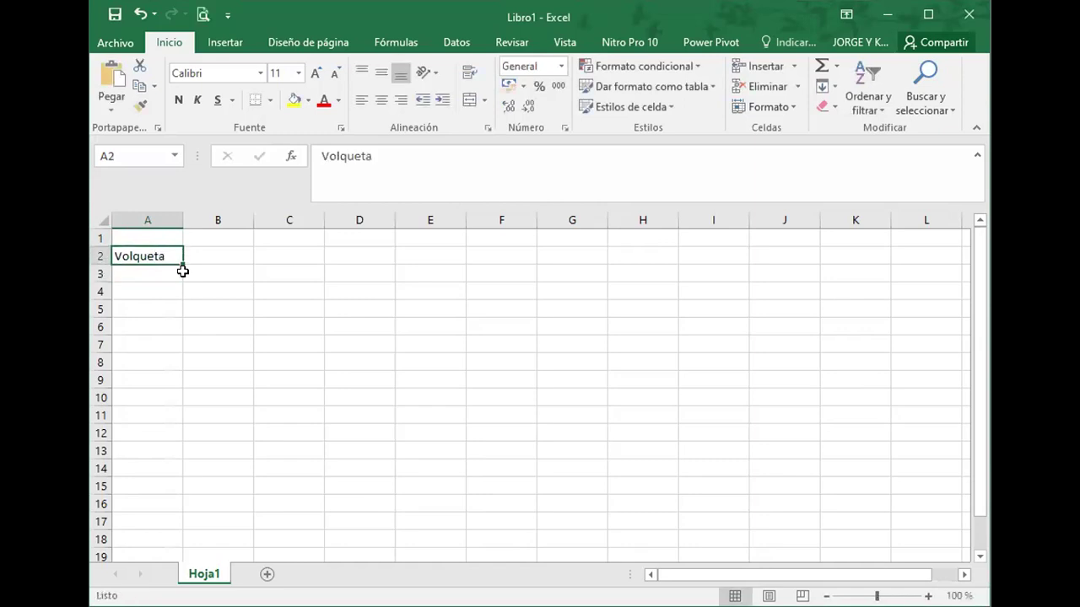
pyautogui.click(428, 172)
pyautogui.write('1')
pyautogui.press('Return')
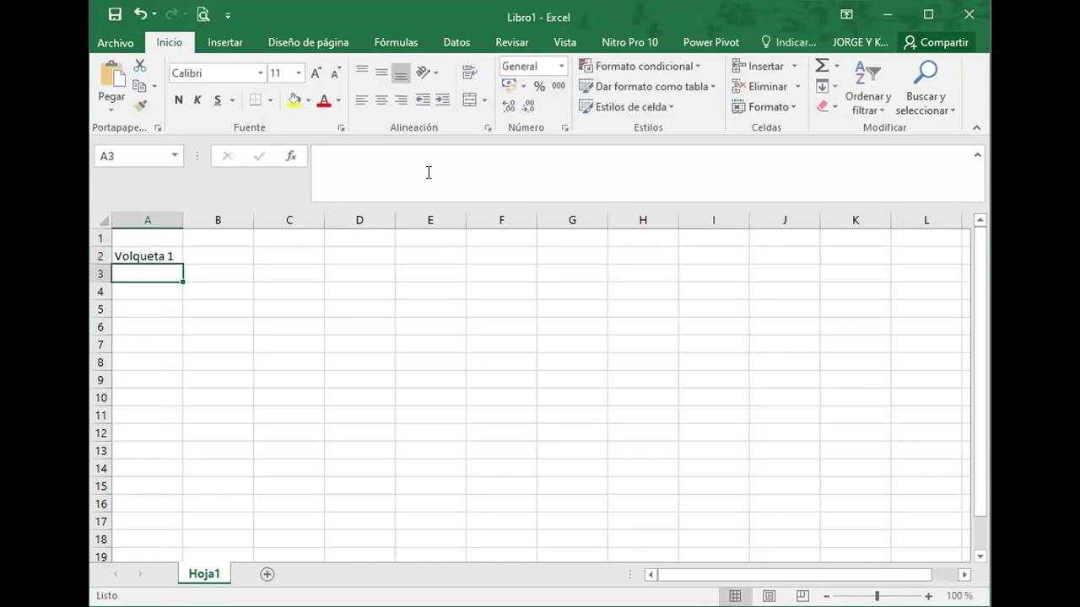
pyautogui.click(177, 261)
pyautogui.moveTo(182, 264); pyautogui.dragTo(180, 297)
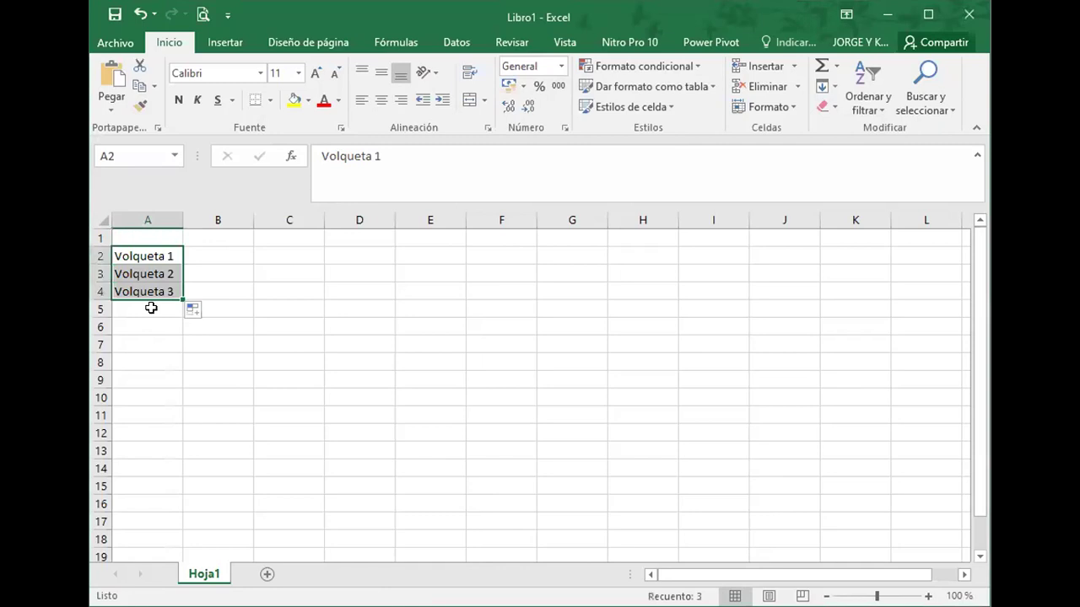
# - Enter "Motoniveladora" in A5, directly below the Volqueta entries
pyautogui.click(151, 308)
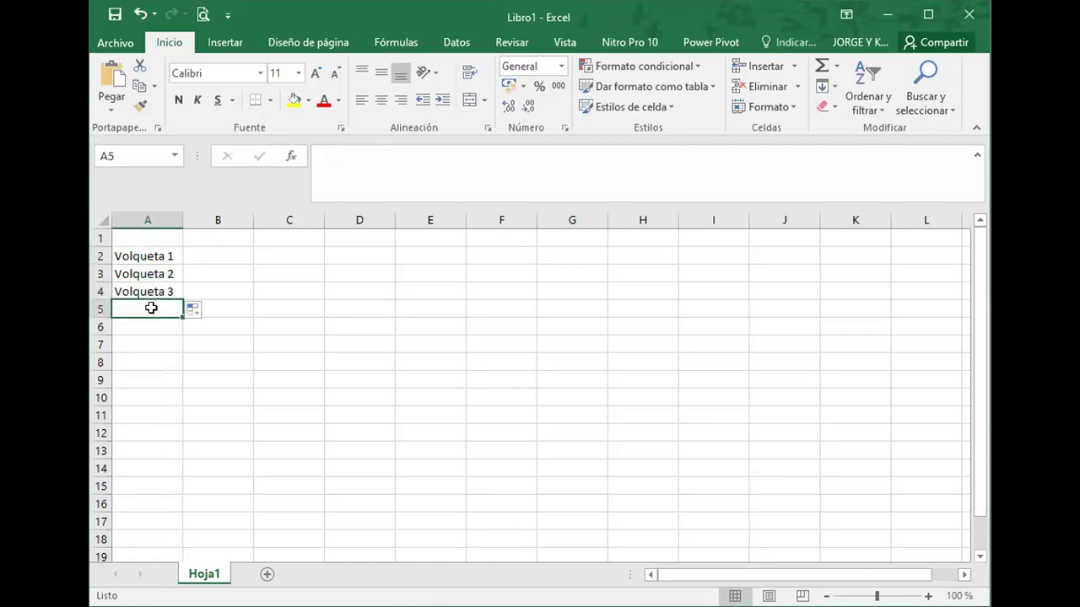
pyautogui.write('Motonivelador')
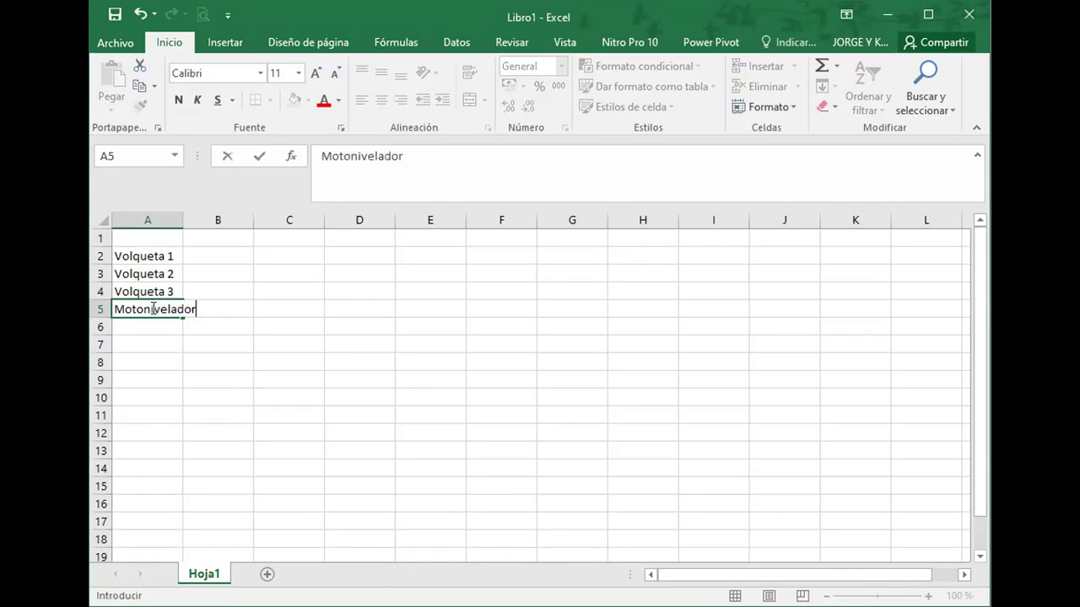
pyautogui.write('a')
pyautogui.press('Return')
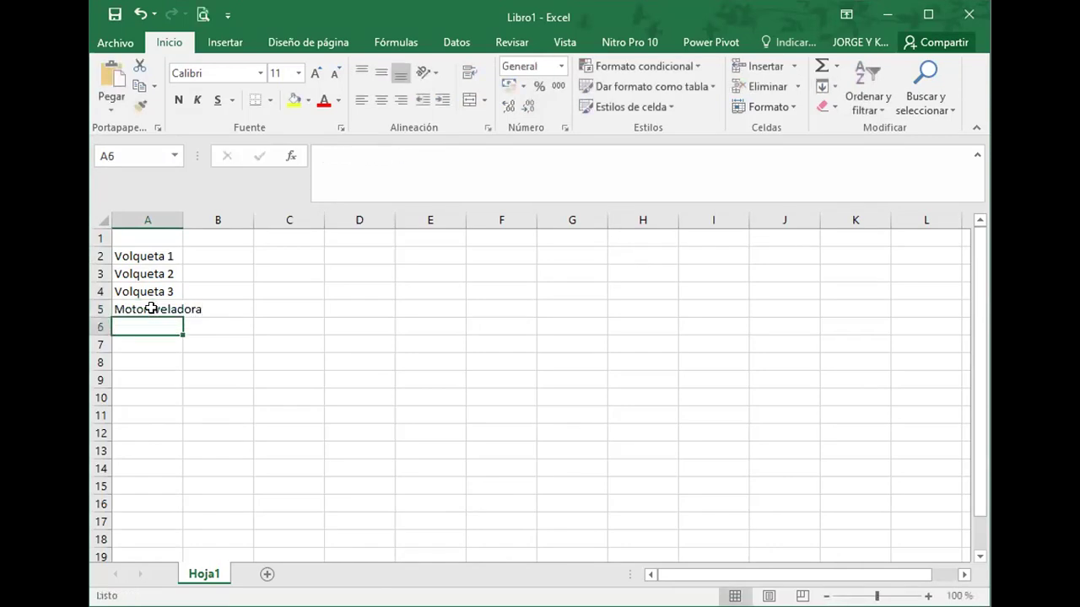
# - Insert a row above Volqueta 1 and enter "Excavadora" in the new cell A2
pyautogui.click(100, 255)
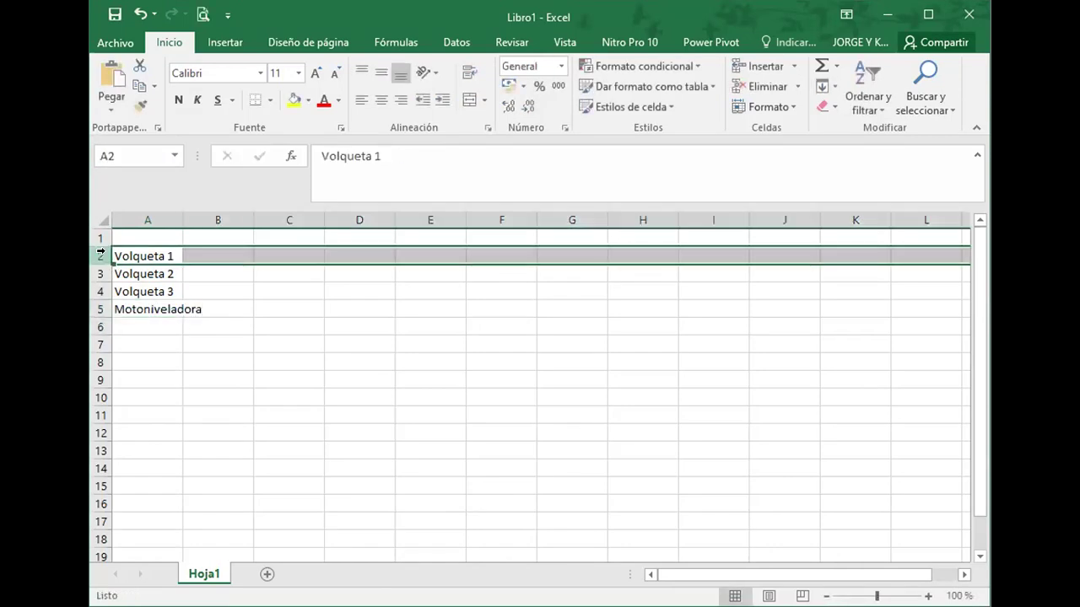
pyautogui.rightClick(103, 256)
pyautogui.click(150, 379)
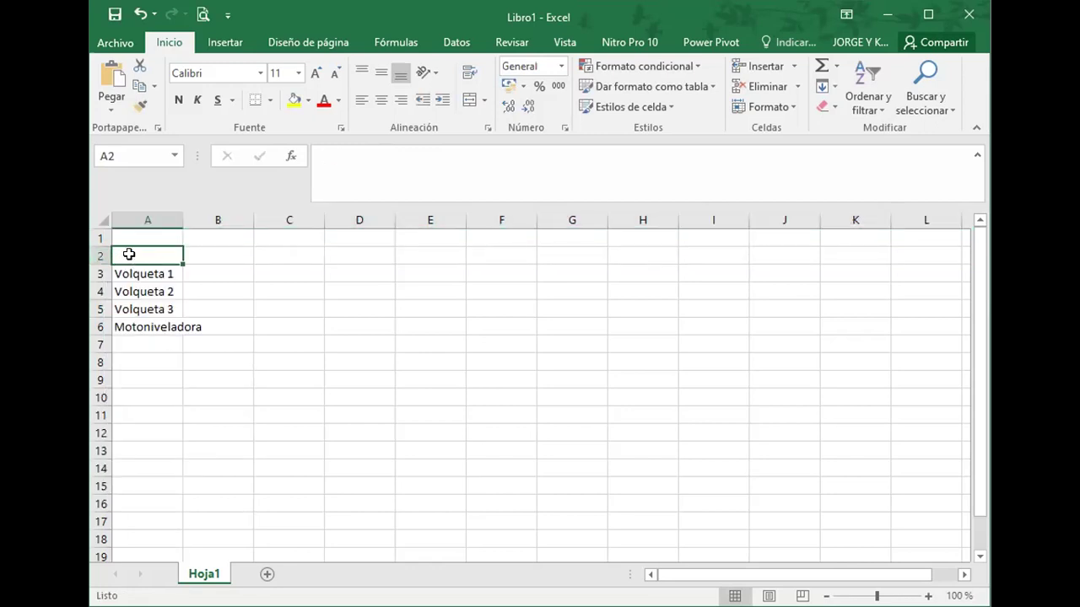
pyautogui.write('E')
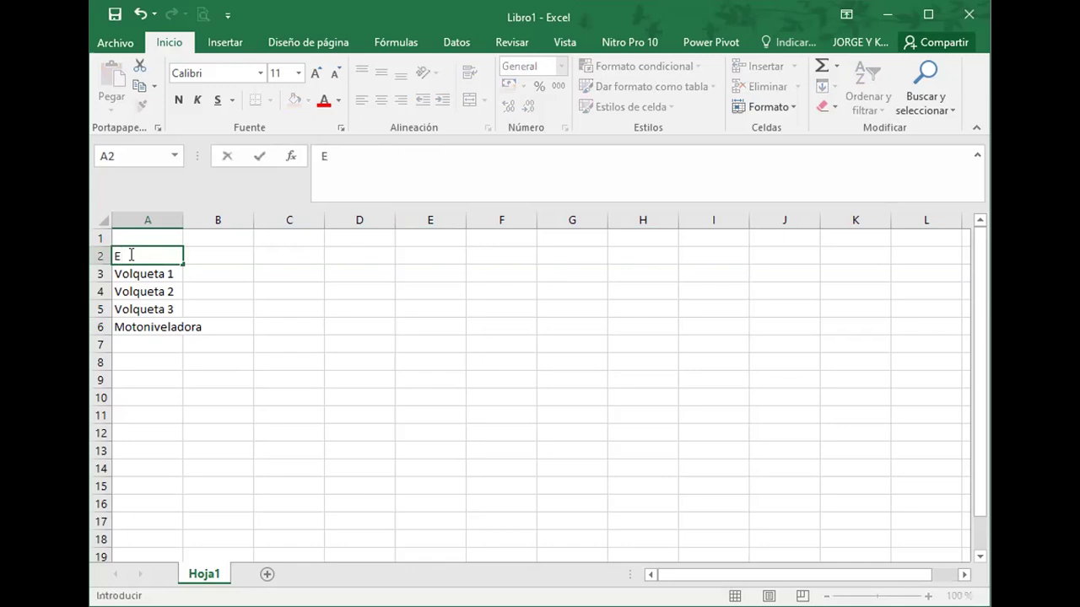
pyautogui.write('xcavadora')
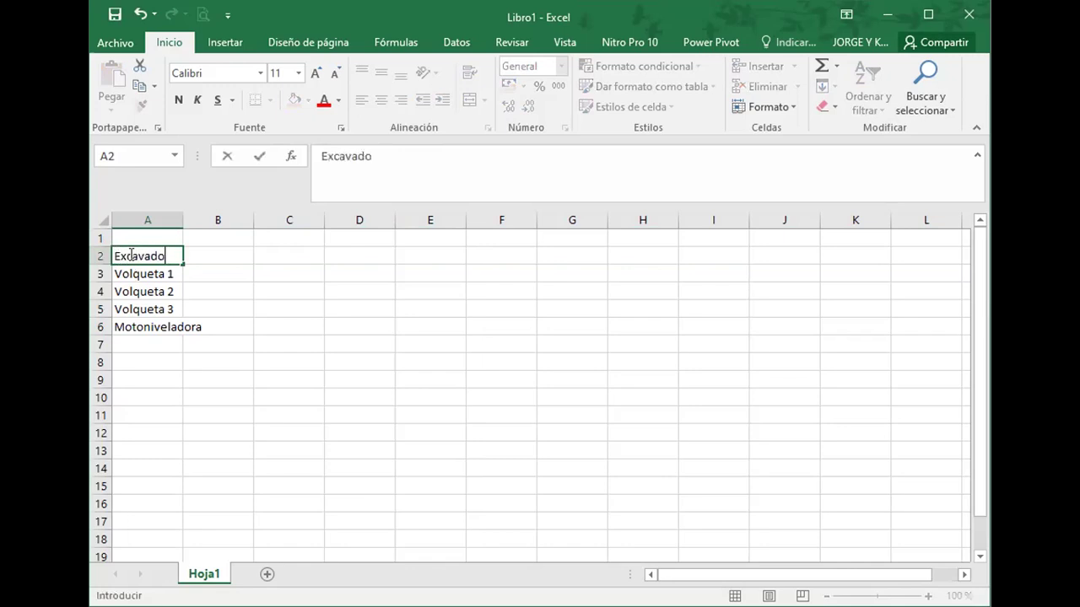
pyautogui.press('Return')
# - Enter "Retro excavadora" in A7 and fit the width of column A to its contents
pyautogui.press('Down')
pyautogui.press('Down')
pyautogui.press('Down')
pyautogui.press('Down')
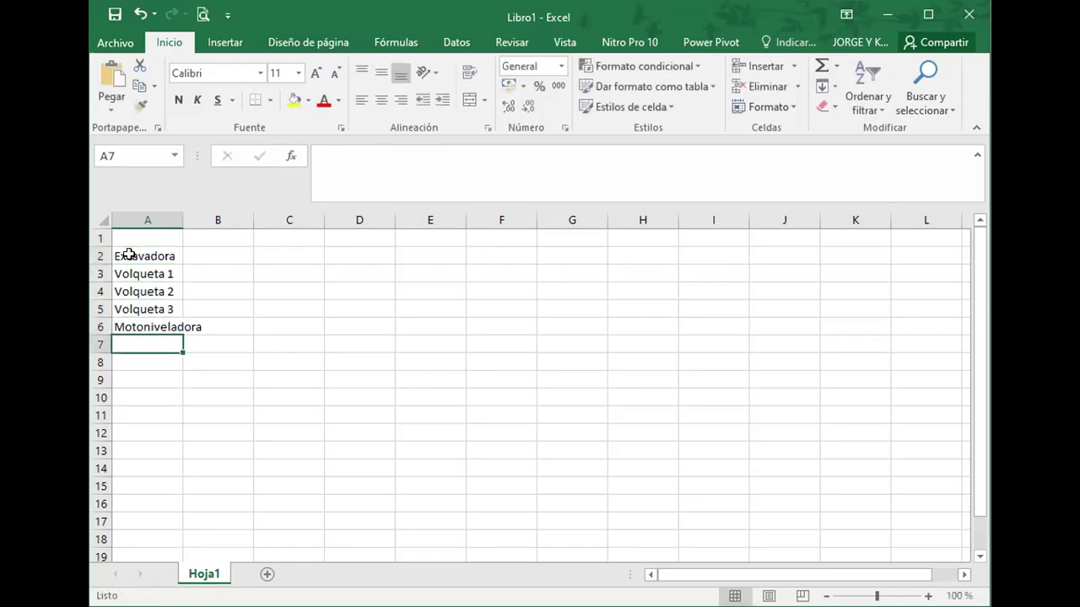
pyautogui.write('E')
pyautogui.press('Escape')
pyautogui.write('R')
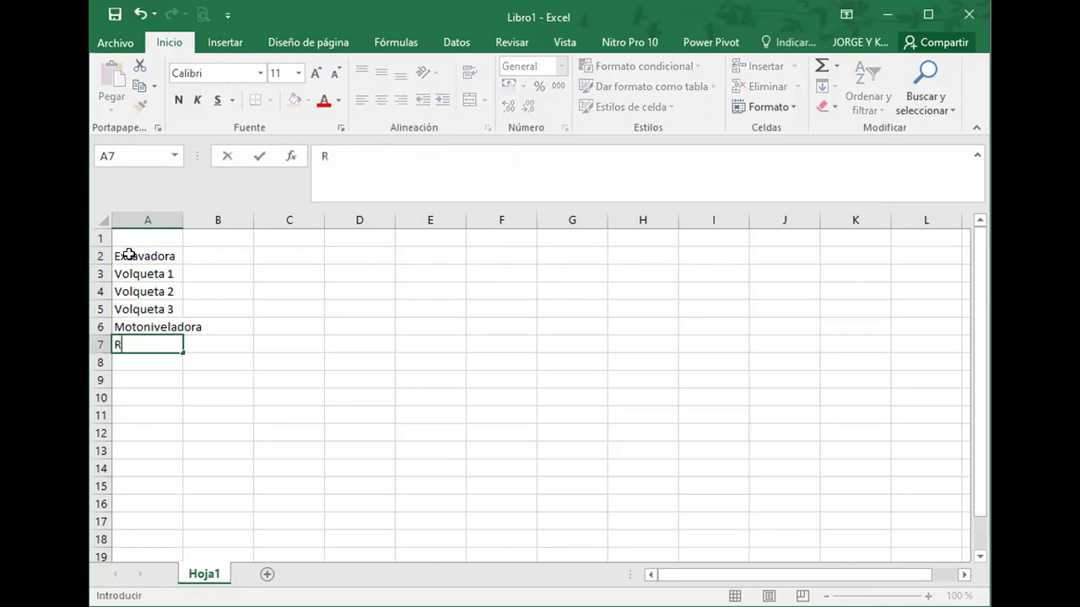
pyautogui.write('etro excavadora')
pyautogui.press('Return')
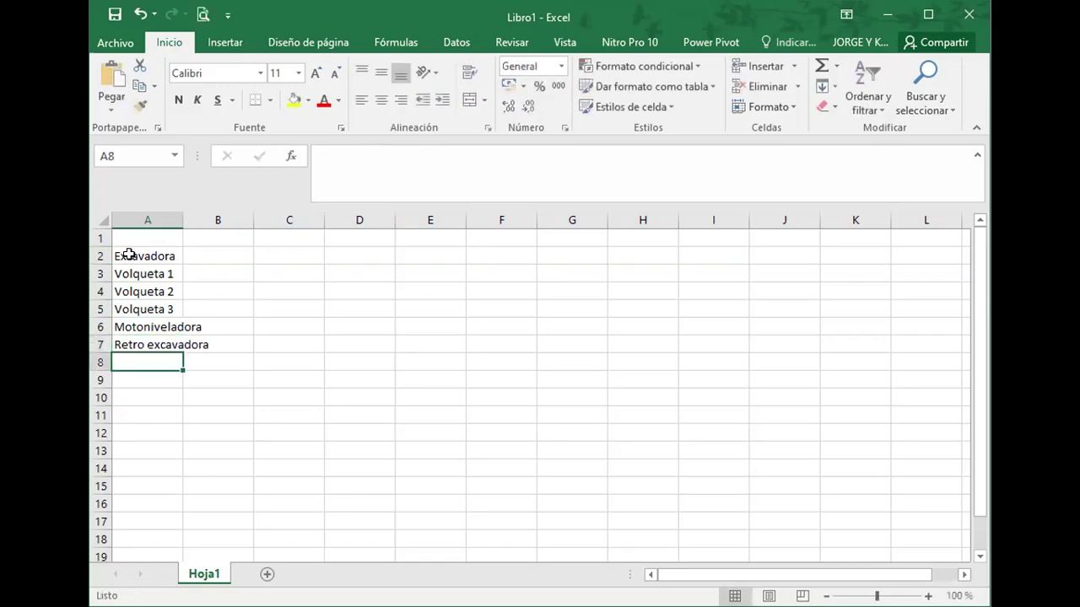
pyautogui.doubleClick(180, 212)
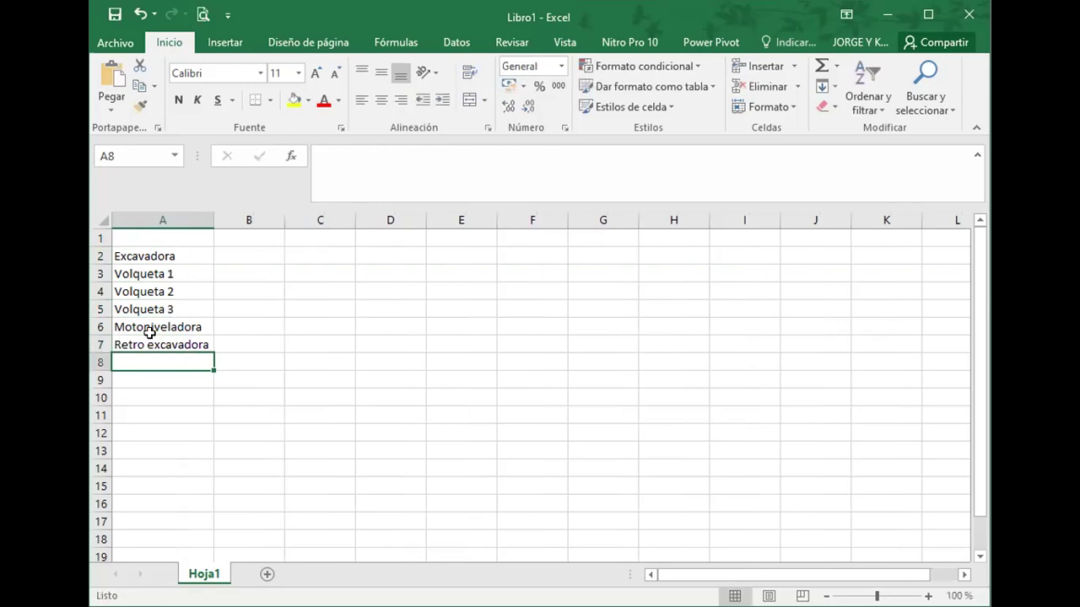
# - Insert three blank rows between Motoniveladora and Retro excavadora
pyautogui.click(101, 342)
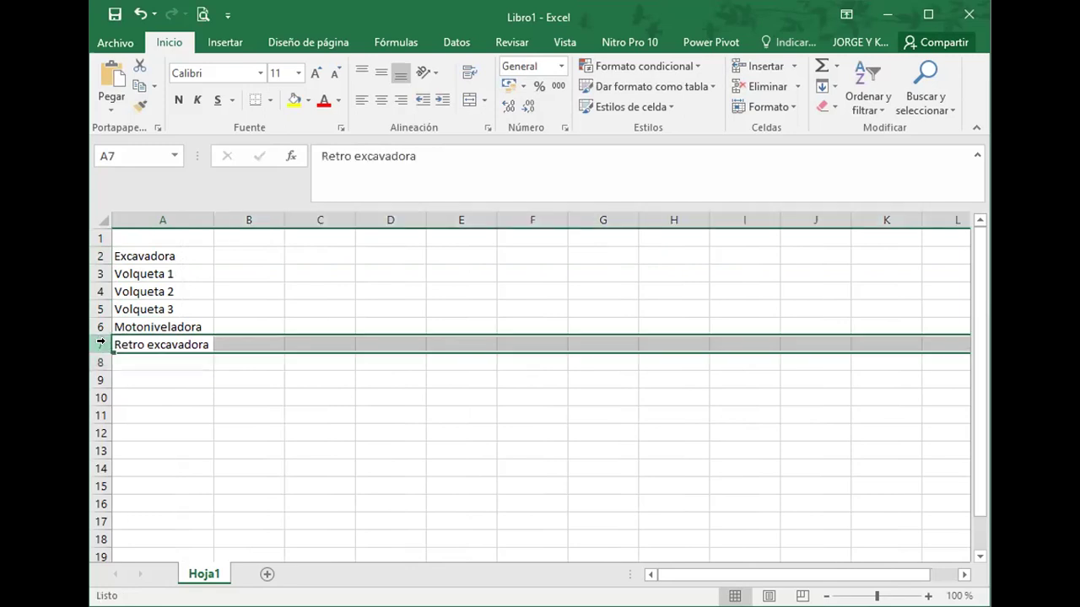
pyautogui.rightClick(108, 345)
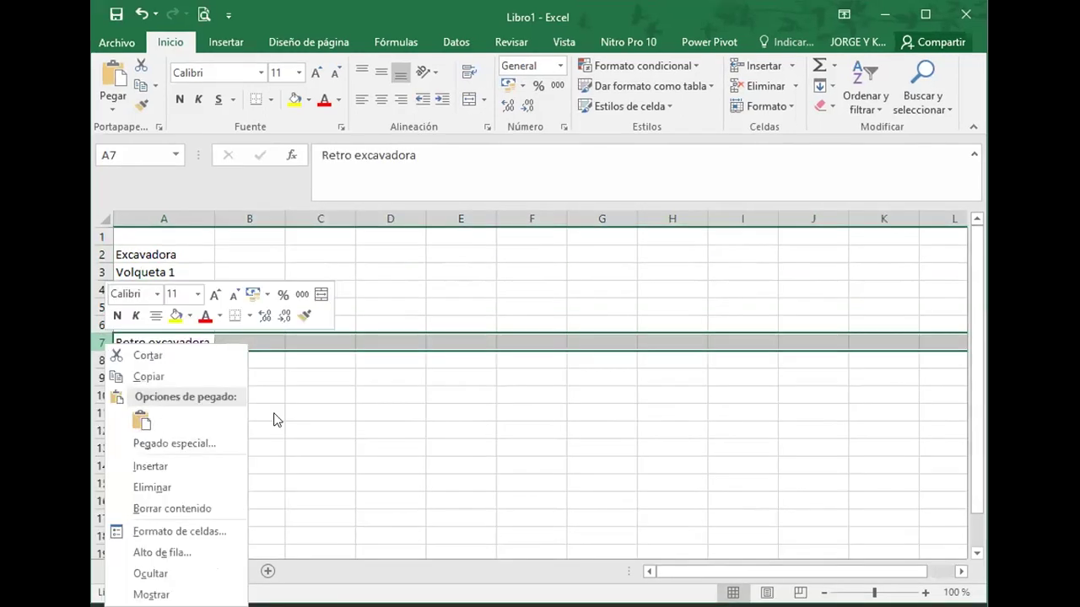
pyautogui.click(160, 467)
pyautogui.moveTo(99, 345); pyautogui.dragTo(100, 362)
pyautogui.rightClick(110, 355)
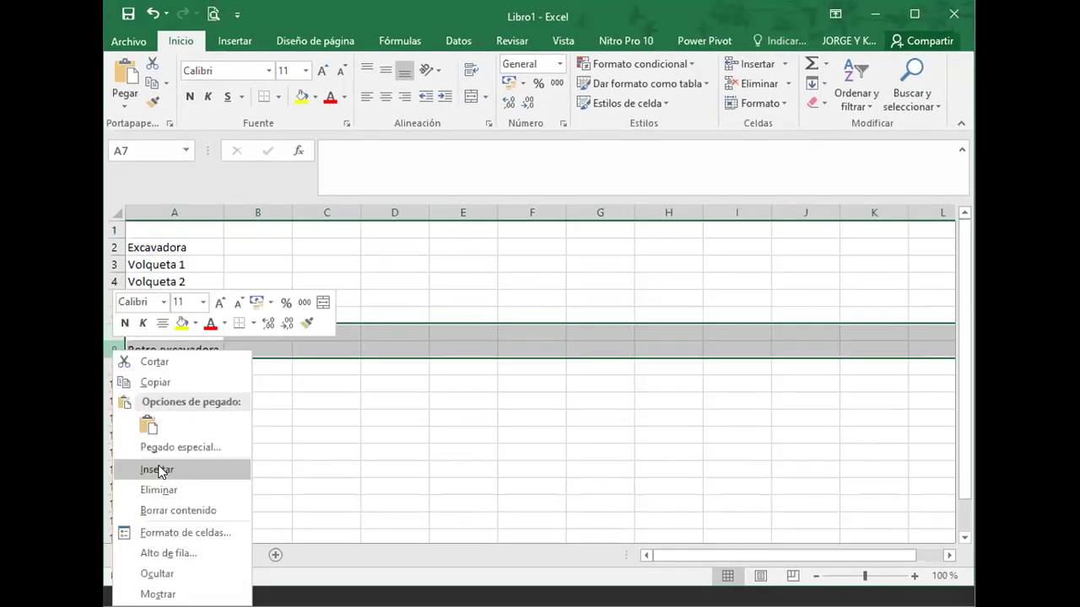
pyautogui.click(156, 466)
# - Enter "Compactadora" in A7 and "Camion Aguatero" in A8
pyautogui.click(132, 341)
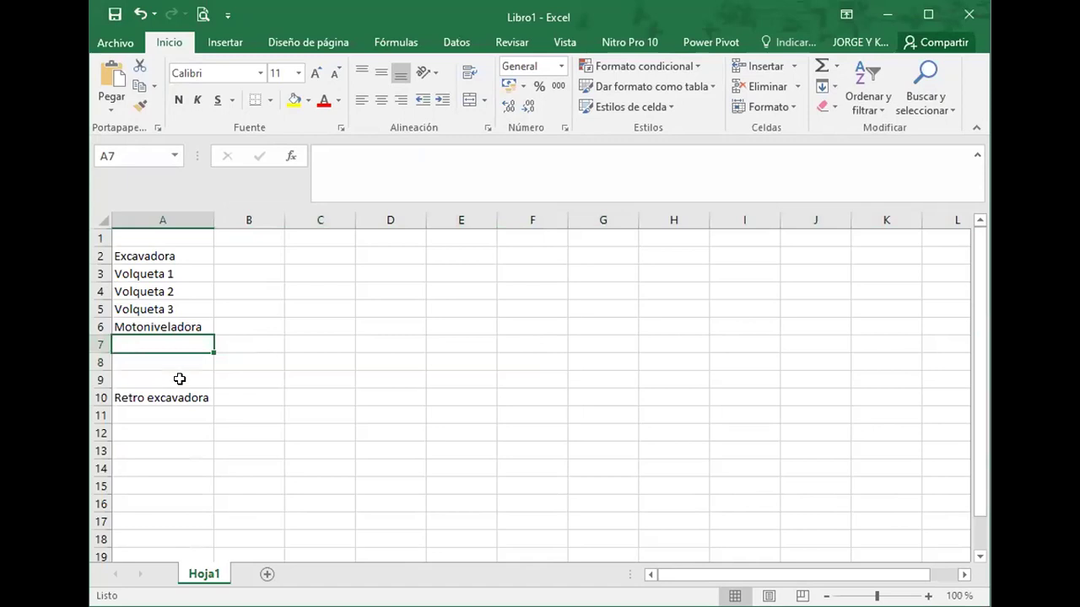
pyautogui.write('Compaa')
pyautogui.press('BackSpace')
pyautogui.write('ctadora')
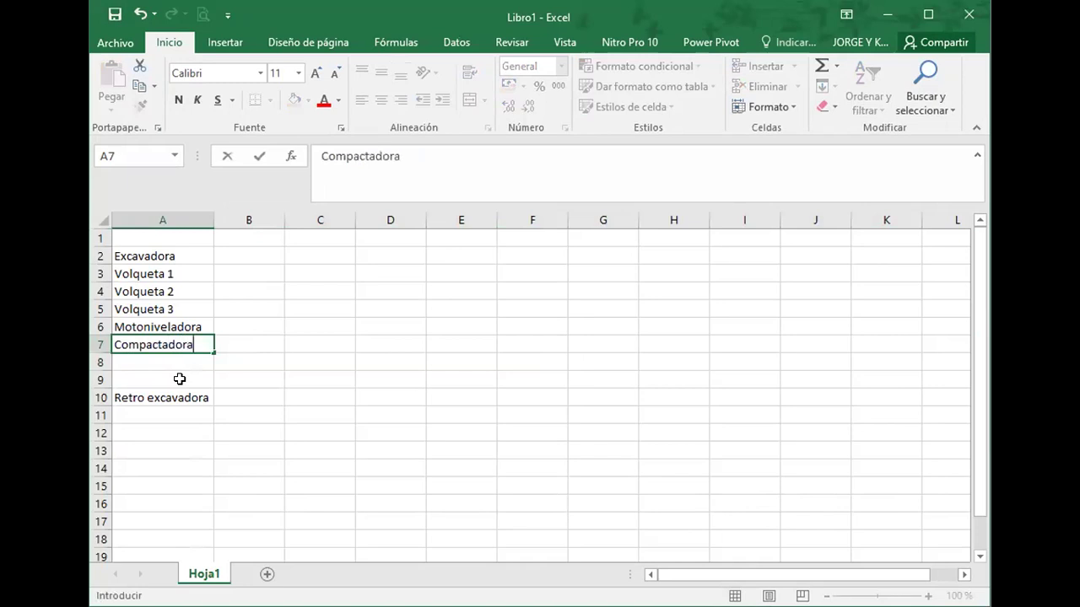
pyautogui.press('Return')
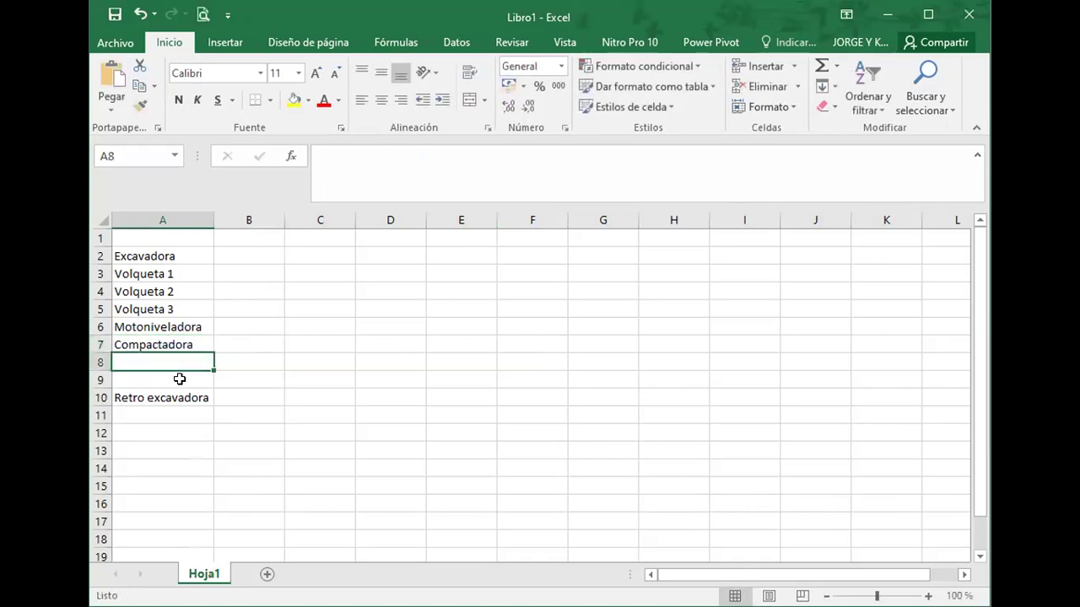
pyautogui.write('Ca')
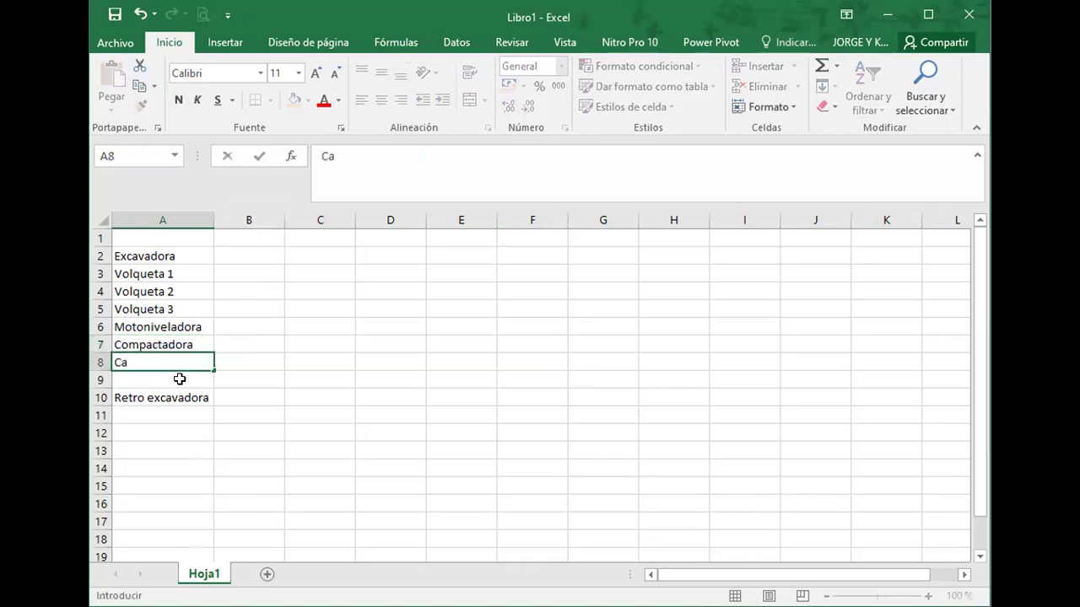
pyautogui.write('mion Aguatero')
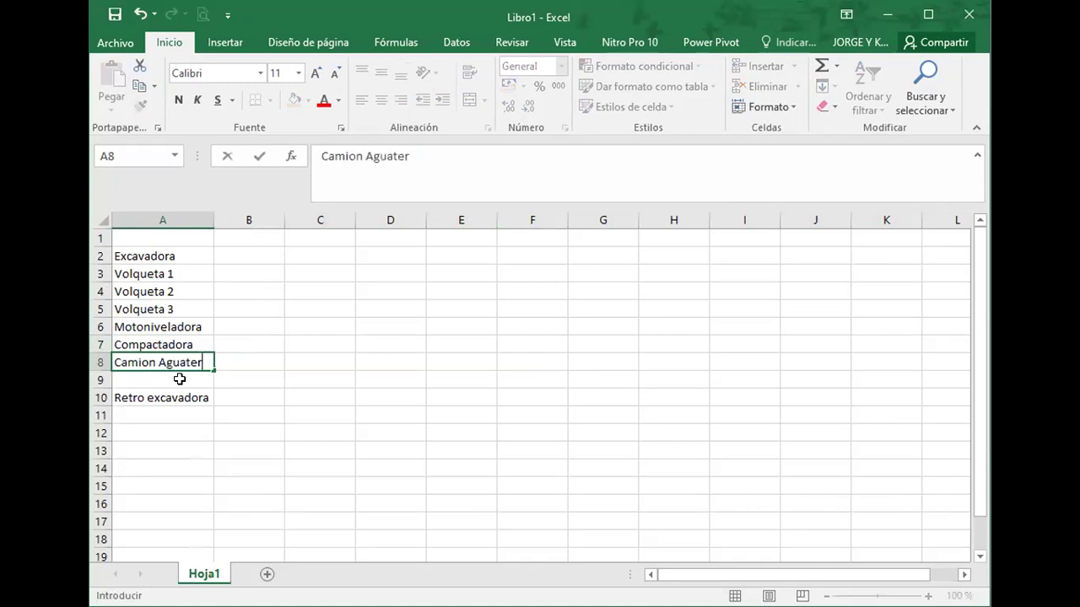
pyautogui.press('Return')
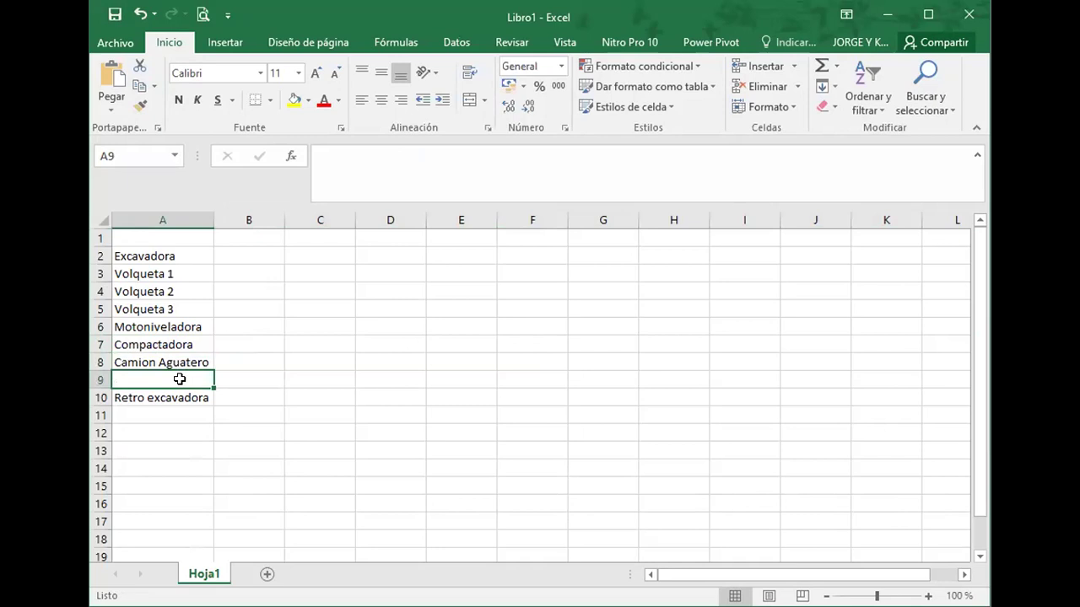
# - Delete the empty row 9 and enter "camion mixer 1" in A10, below Retro excavadora
pyautogui.click(100, 379)
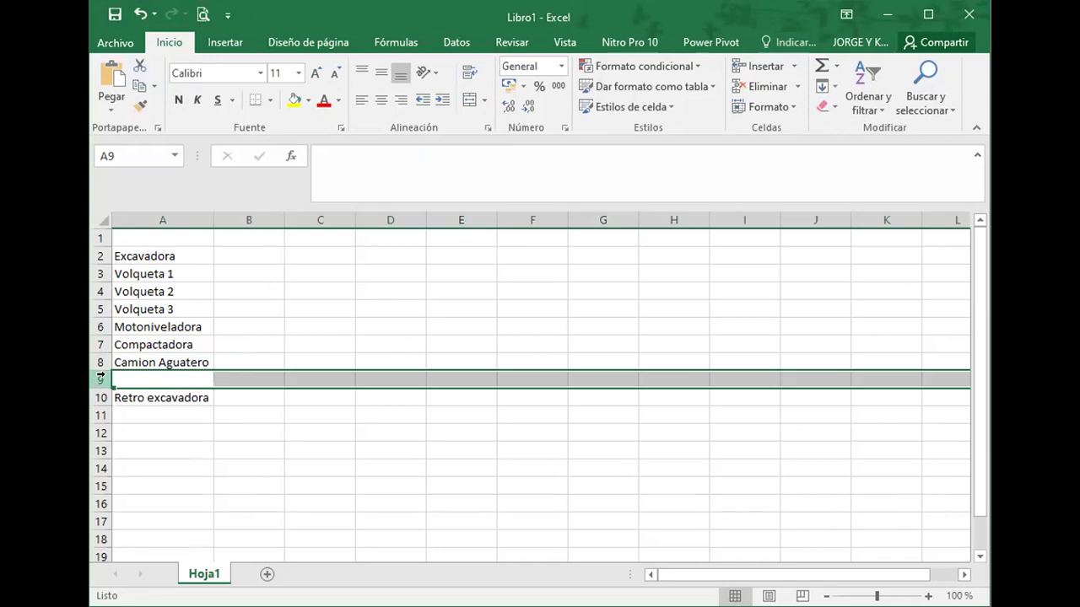
pyautogui.rightClick(99, 380)
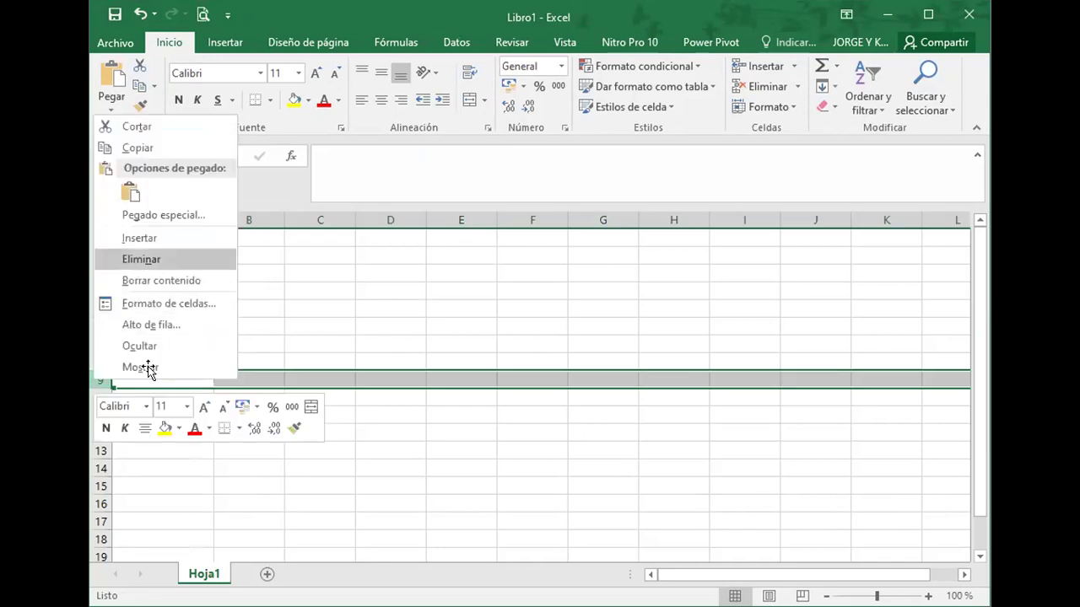
pyautogui.click(143, 394)
pyautogui.write('camio')
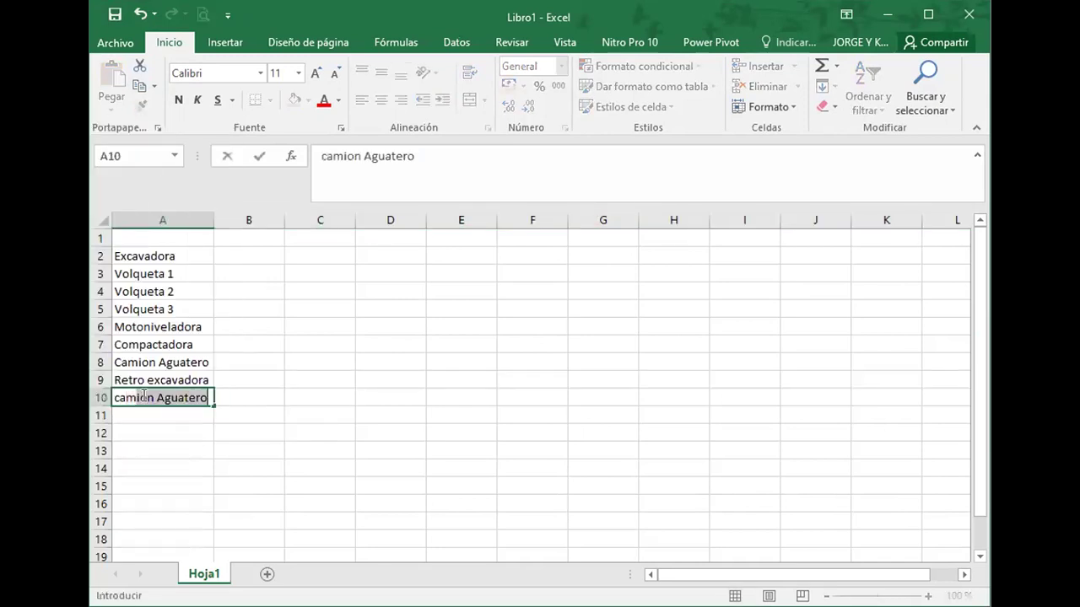
pyautogui.write('n m')
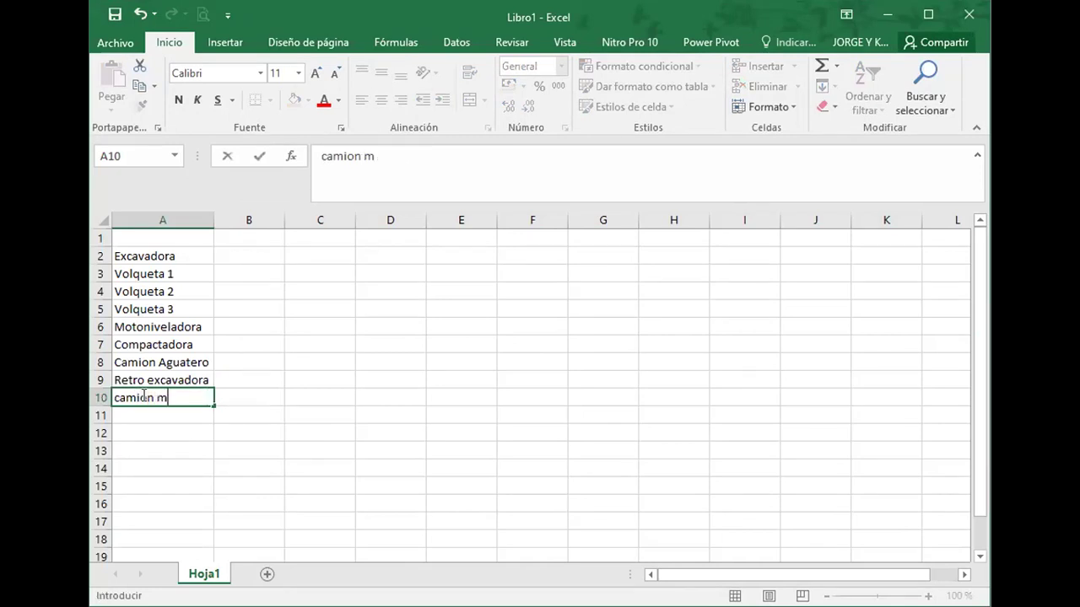
pyautogui.write('ixer 1')
pyautogui.press('Return')
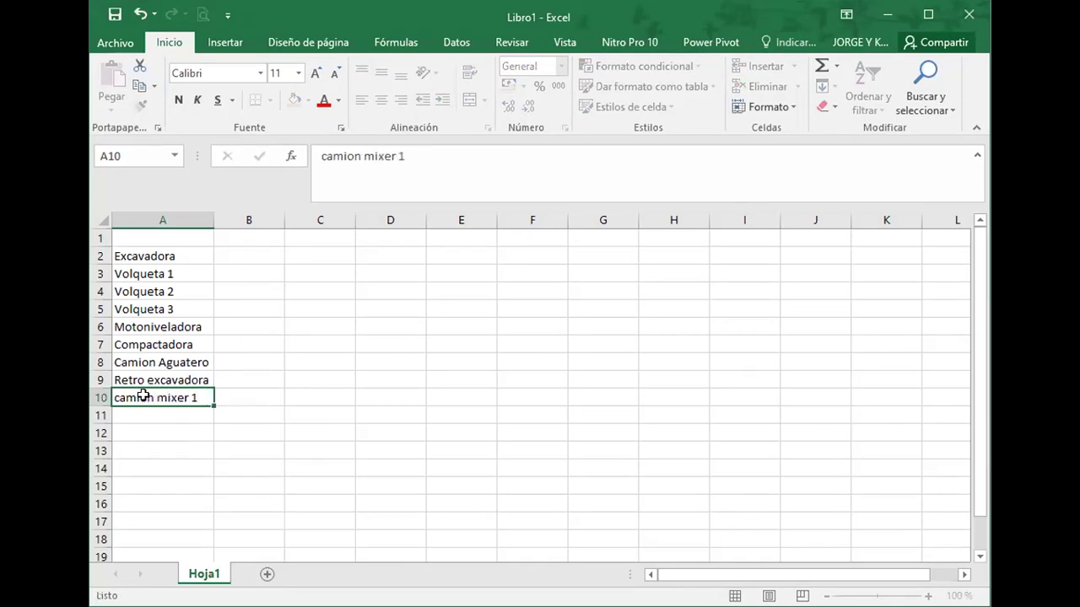
# - Capitalize the first letter of the entry in A10 so it reads "Camion mixer 1"
pyautogui.click(140, 397)
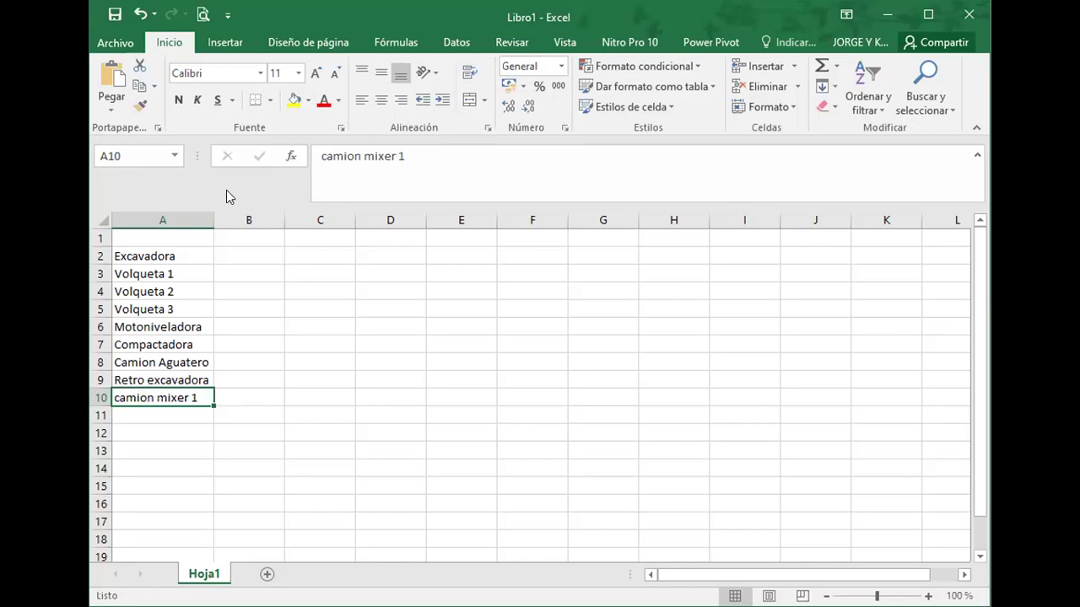
pyautogui.click(321, 157)
pyautogui.press('Delete')
pyautogui.write('C')
pyautogui.press('Return')
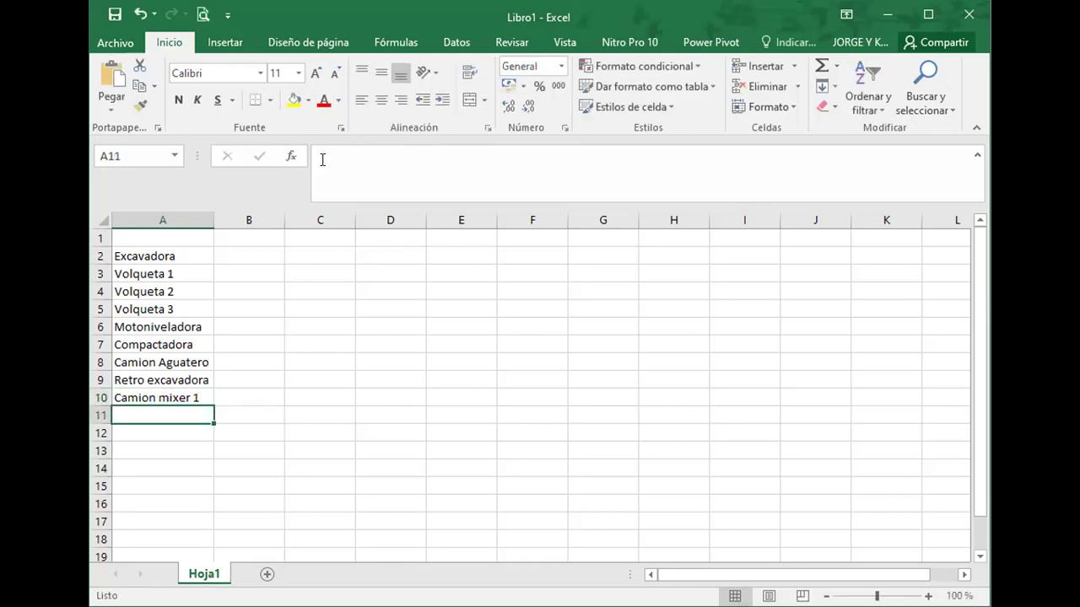
# - Fill the Camion mixer series from A10 down to A11
pyautogui.click(183, 398)
pyautogui.moveTo(213, 405); pyautogui.dragTo(281, 415)
pyautogui.click(301, 337)
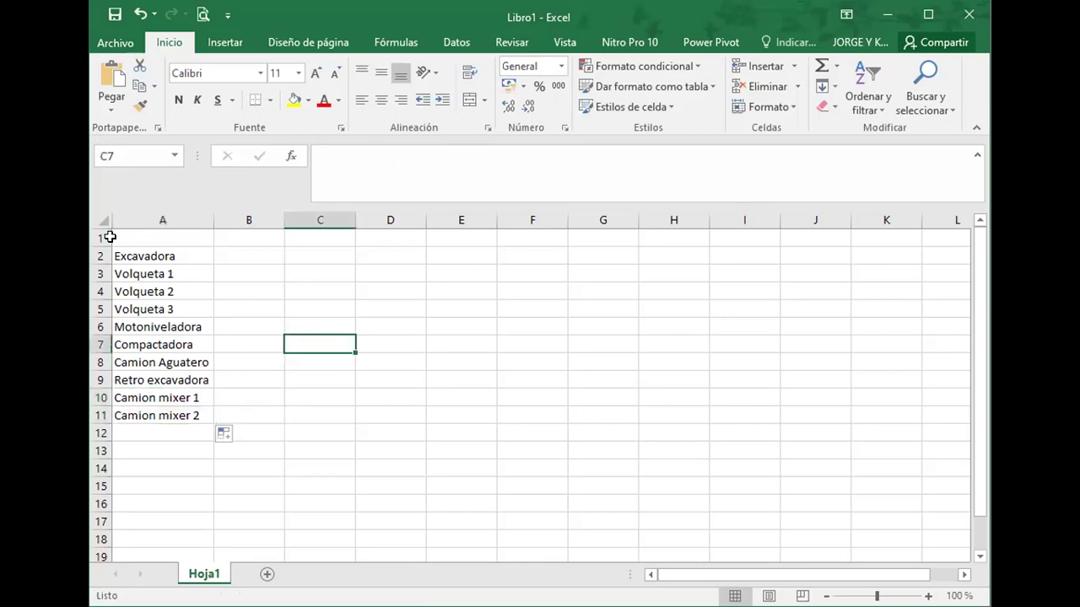
# - Insert a blank row at the top of the sheet, above row 1
pyautogui.click(101, 237)
pyautogui.rightClick(101, 236)
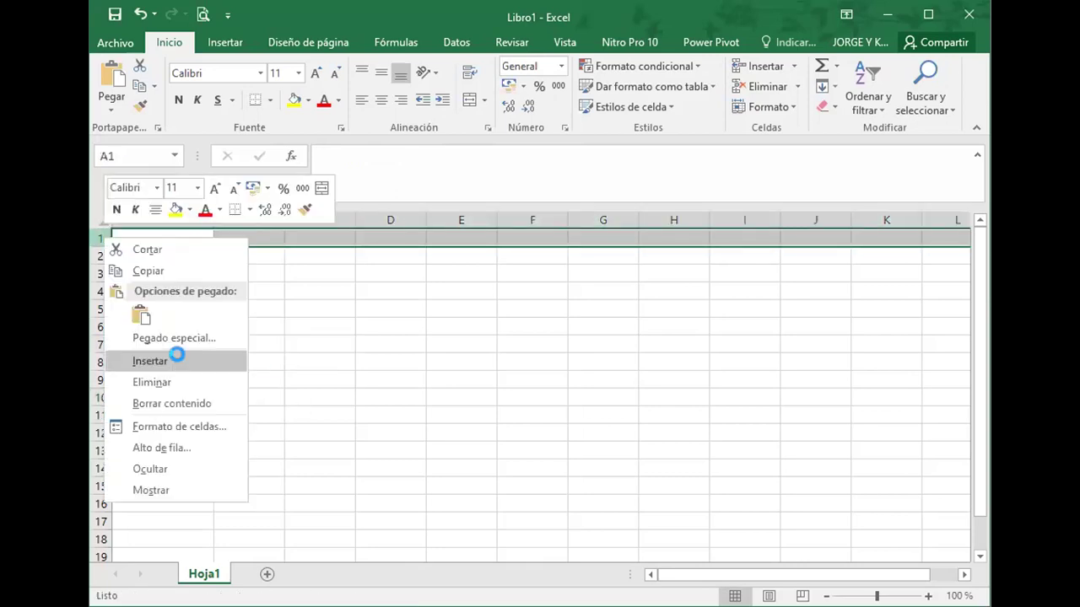
pyautogui.click(176, 355)
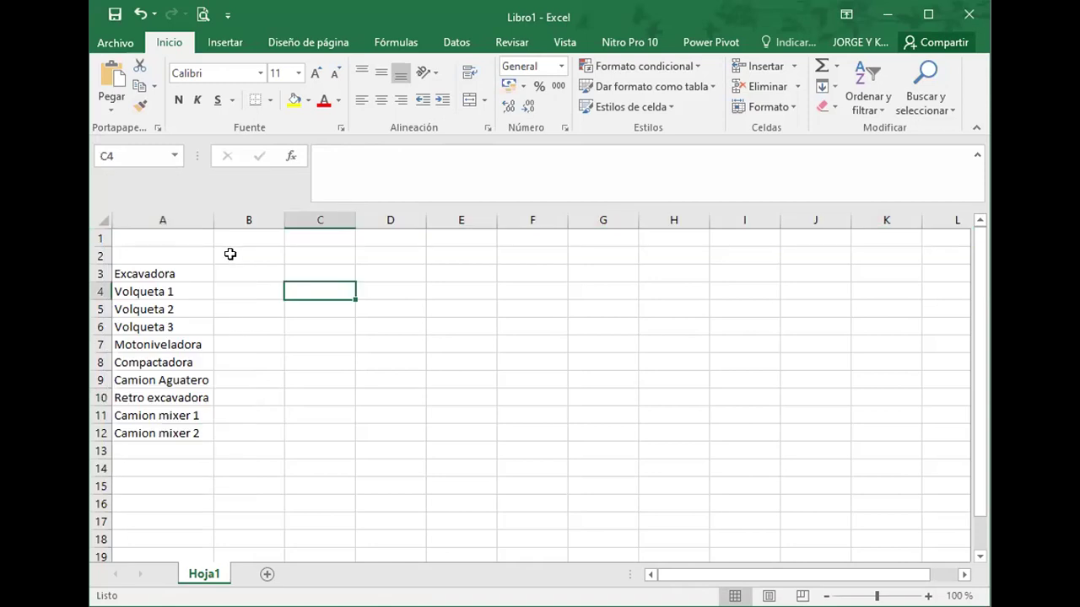
# - Set the width of column B to 4
pyautogui.click(229, 254)
pyautogui.rightClick(262, 214)
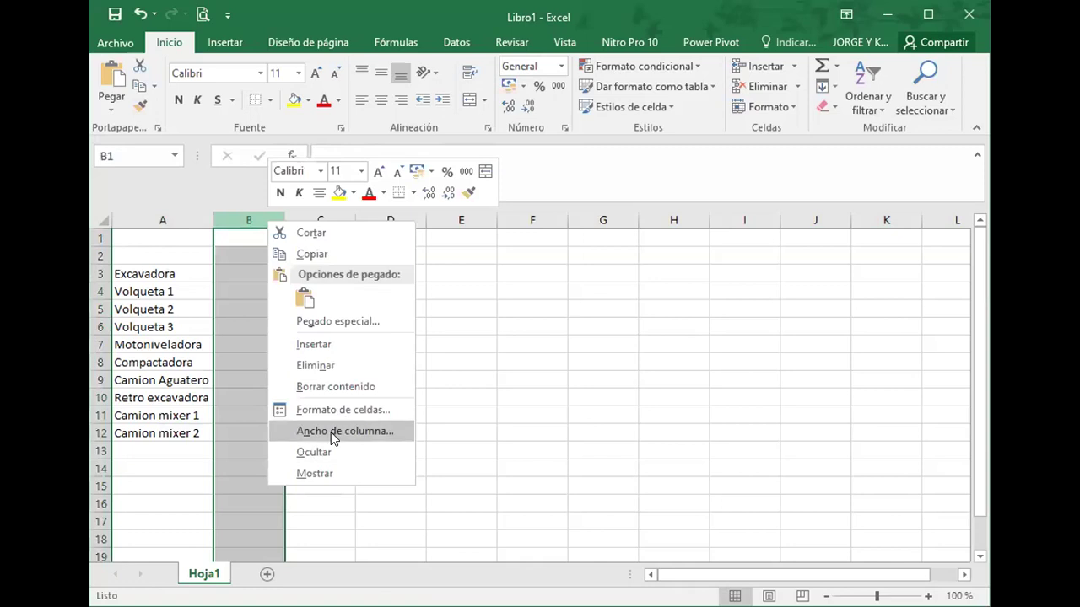
pyautogui.click(345, 431)
pyautogui.write('4')
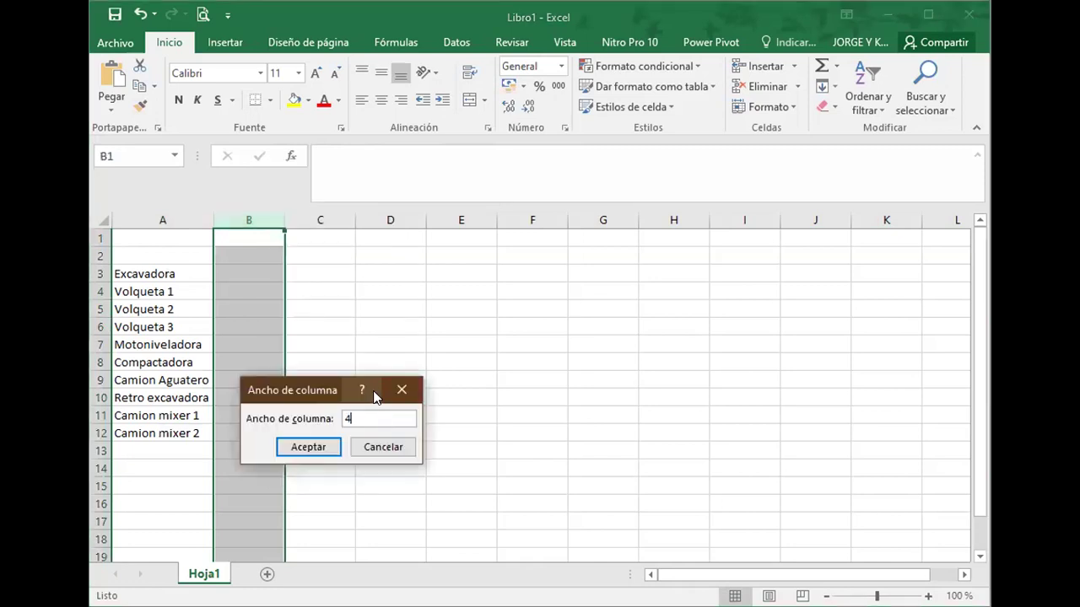
pyautogui.press('Return')
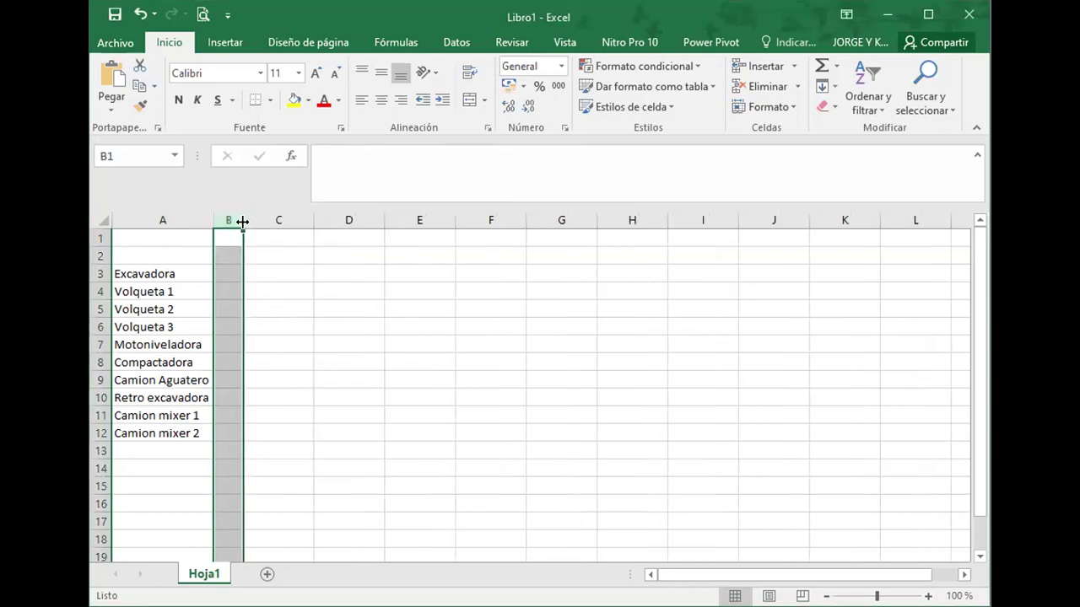
# - Set the width of columns C through AI to 4
pyautogui.moveTo(258, 213); pyautogui.dragTo(865, 217)
pyautogui.rightClick(864, 221)
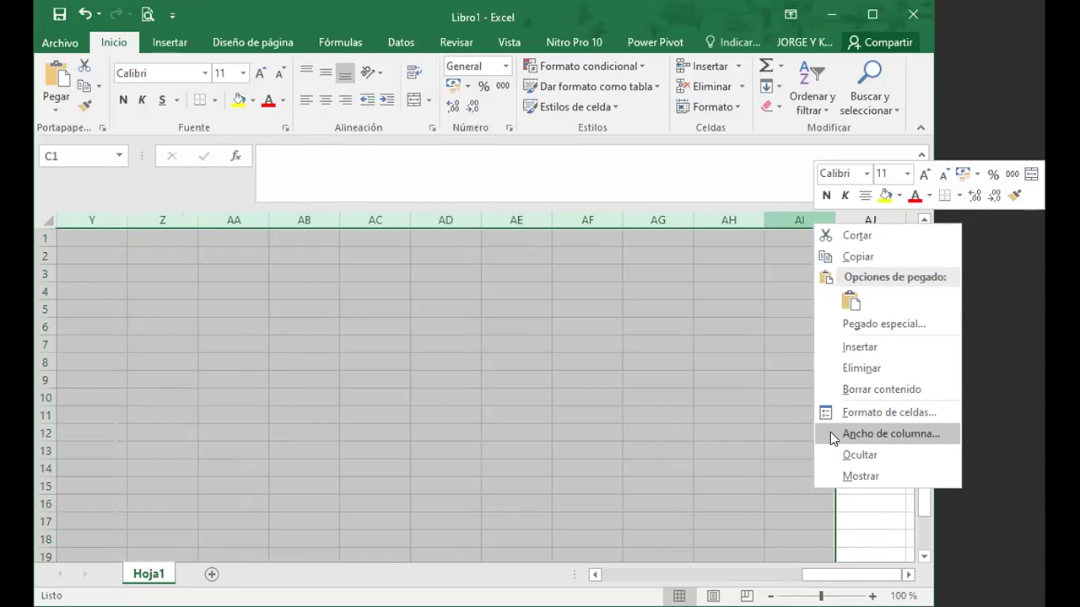
pyautogui.press('Return')
pyautogui.write('4')
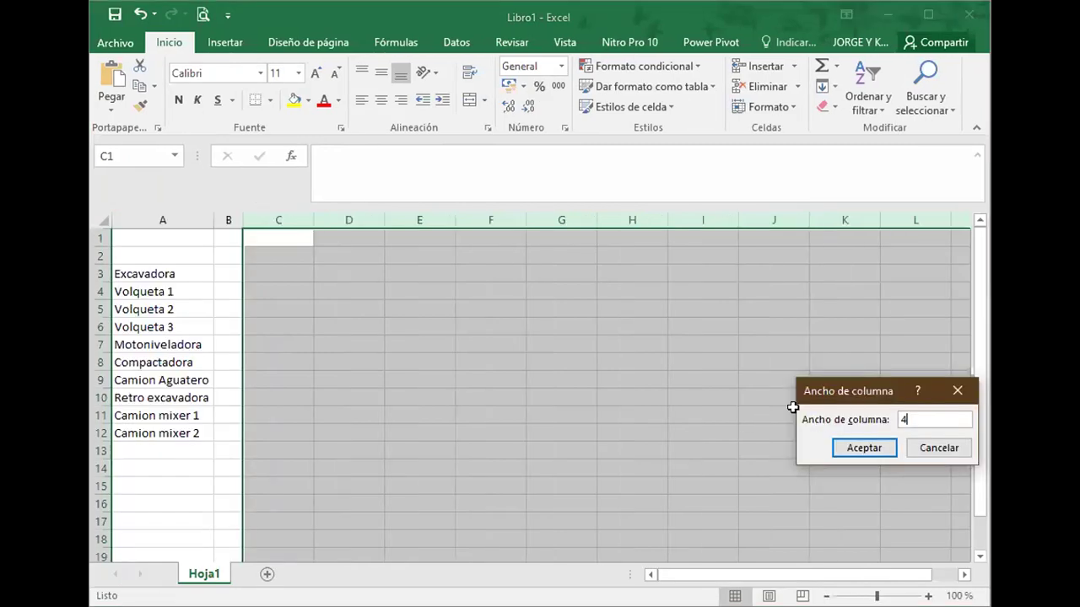
pyautogui.press('Return')
pyautogui.click(662, 379)
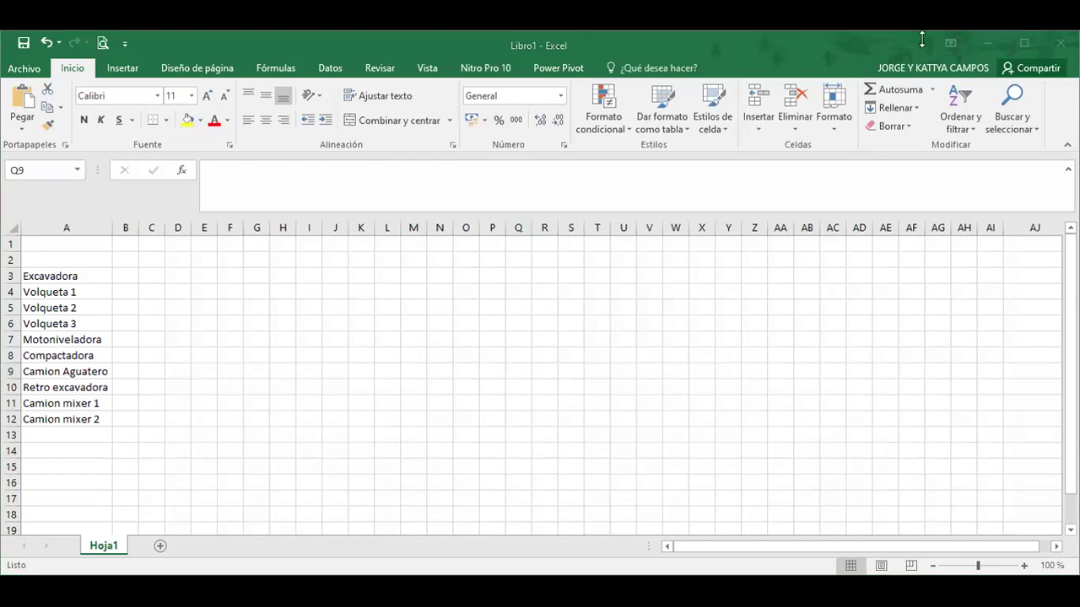
pyautogui.click(627, 38)
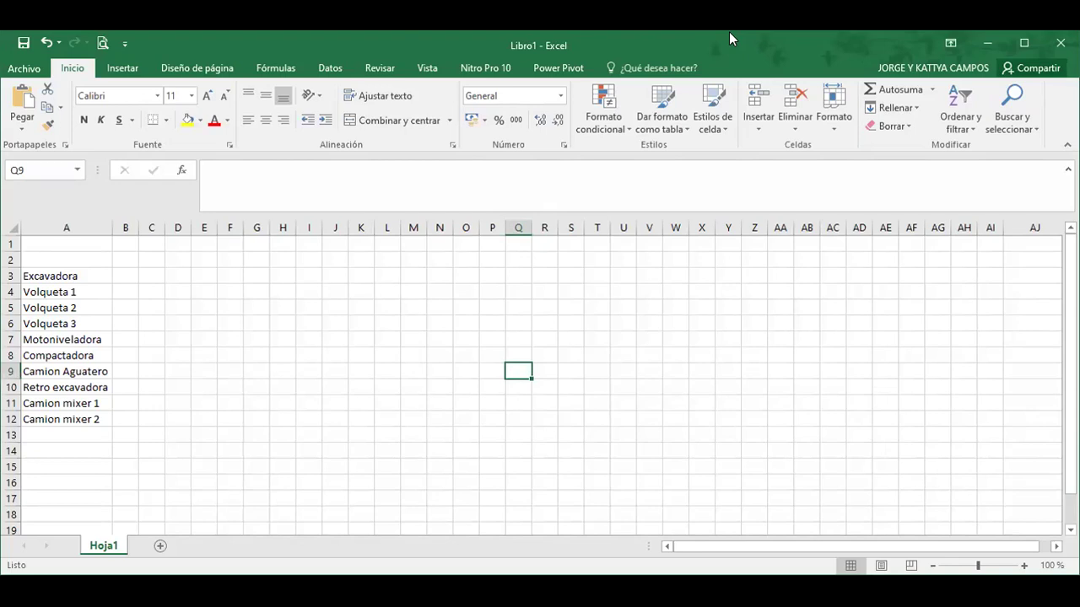
pyautogui.moveTo(312, 43); pyautogui.dragTo(311, 29)
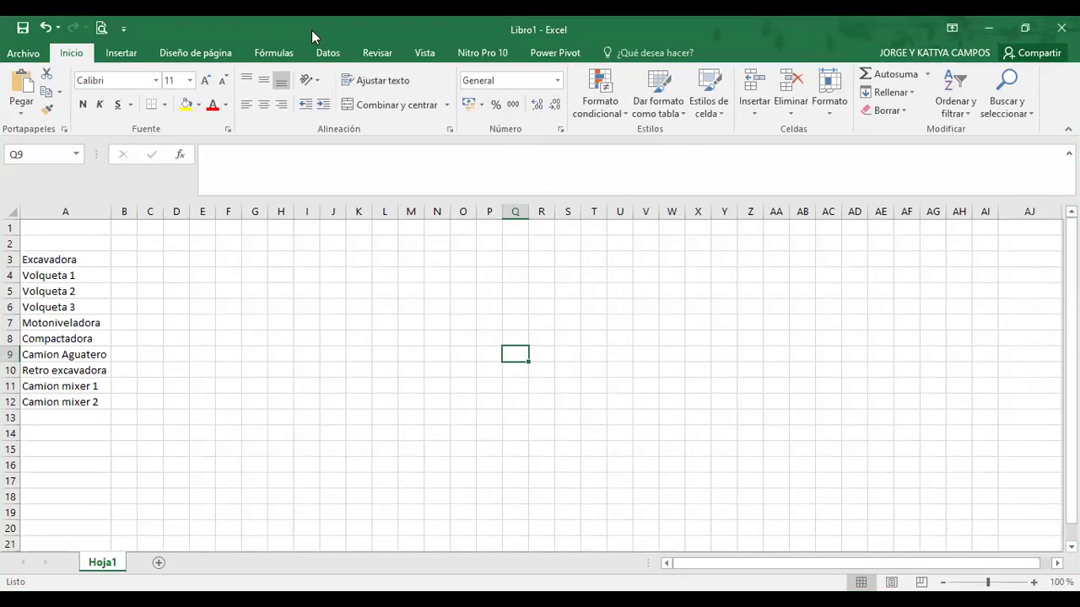
pyautogui.doubleClick(312, 29)
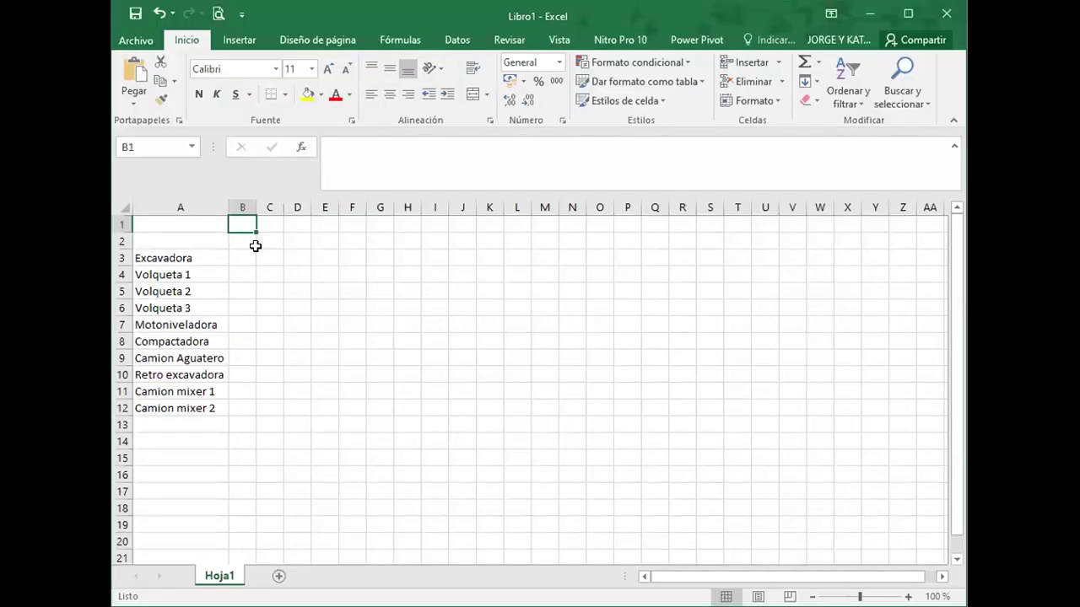
# - Enter the numbers 1 to 10 across B2:K2 and extend the series to 34 in AI2
pyautogui.click(243, 241)
pyautogui.write('1')
pyautogui.press('Tab')
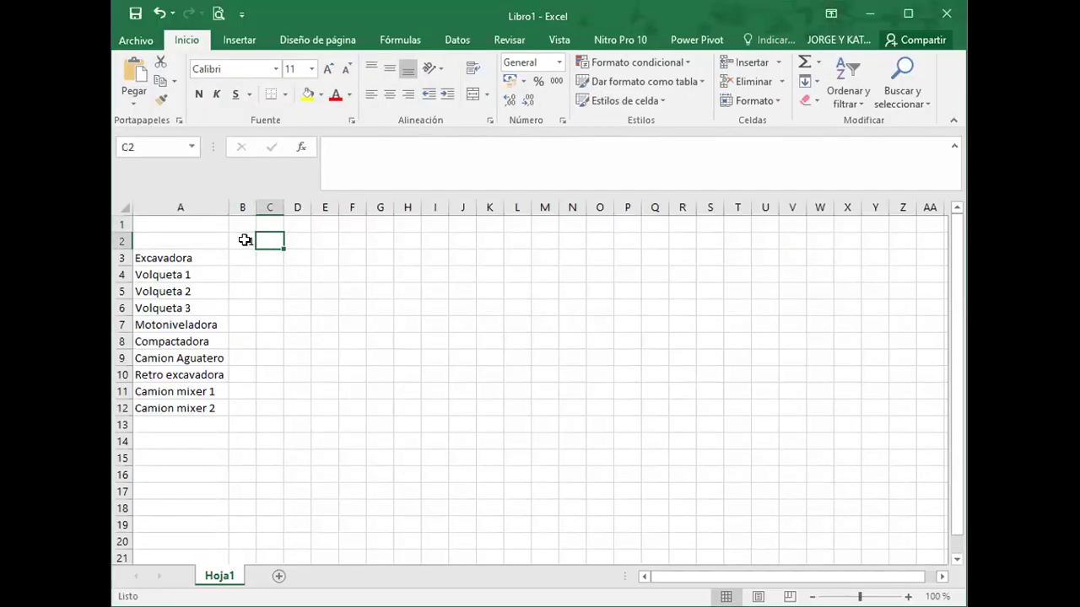
pyautogui.write('2')
pyautogui.press('Tab')
pyautogui.write('3')
pyautogui.press('Tab')
pyautogui.write('4')
pyautogui.press('Tab')
pyautogui.write('5')
pyautogui.press('Tab')
pyautogui.write('6')
pyautogui.press('Tab')
pyautogui.write('7')
pyautogui.press('Tab')
pyautogui.write('8')
pyautogui.press('Tab')
pyautogui.write('9')
pyautogui.press('Tab')
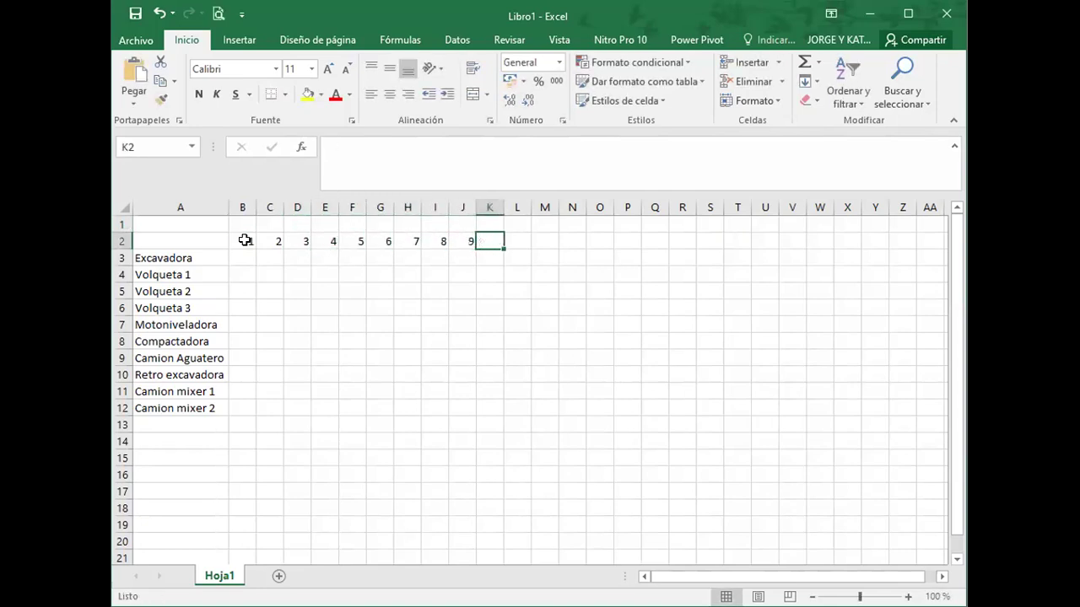
pyautogui.write('10')
pyautogui.press('Return')
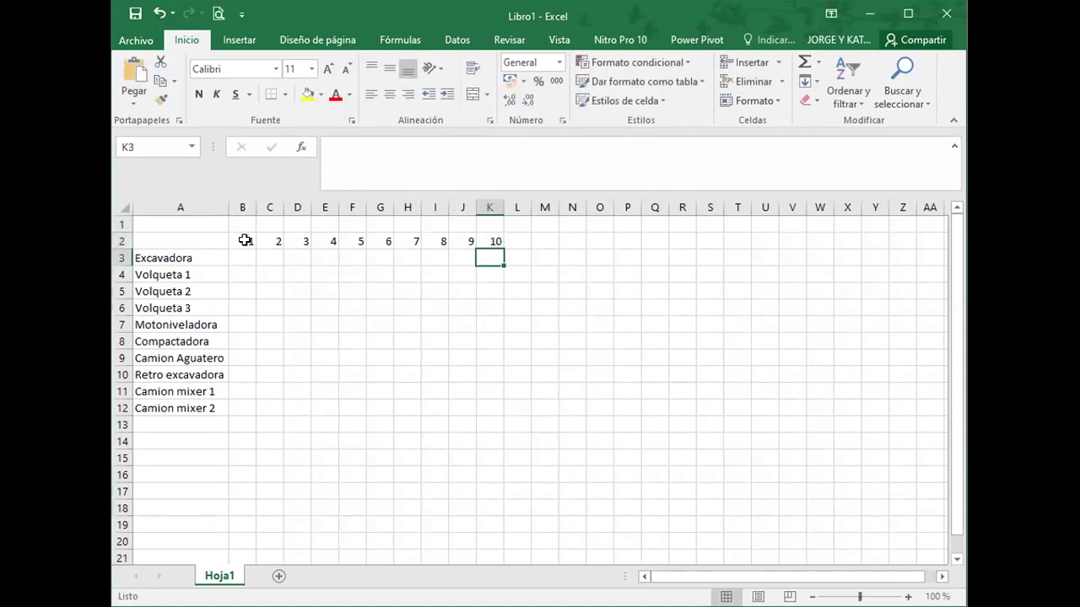
pyautogui.moveTo(250, 241); pyautogui.dragTo(643, 252)
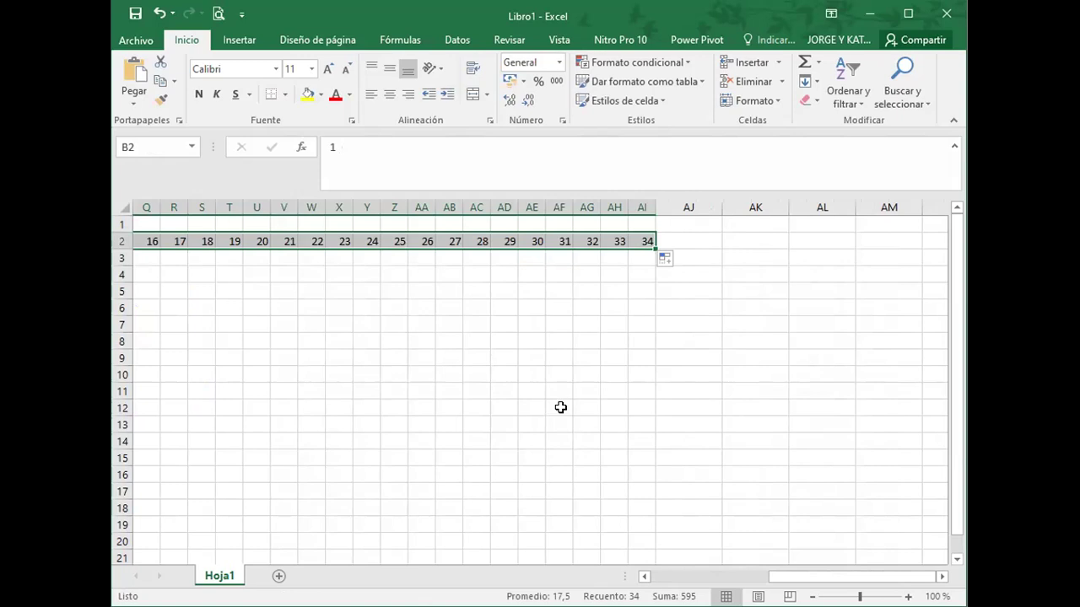
# - Check the numbering along row 2 from its start to past the last numbered column
pyautogui.press('Home')
pyautogui.press('Right')
pyautogui.press('Right')
pyautogui.press('Right')
pyautogui.press('Right')
pyautogui.press('Right')
pyautogui.press('Right')
pyautogui.press('Right')
pyautogui.press('Right')
pyautogui.press('Right')
pyautogui.press('Right')
pyautogui.press('Right')
pyautogui.press('Right')
pyautogui.press('Right')
pyautogui.press('Right')
pyautogui.press('Right')
pyautogui.press('Right')
pyautogui.press('Right')
pyautogui.press('Right')
pyautogui.press('Right')
pyautogui.press('Right')
pyautogui.press('Right')
pyautogui.press('Right')
pyautogui.press('Right')
pyautogui.press('Right')
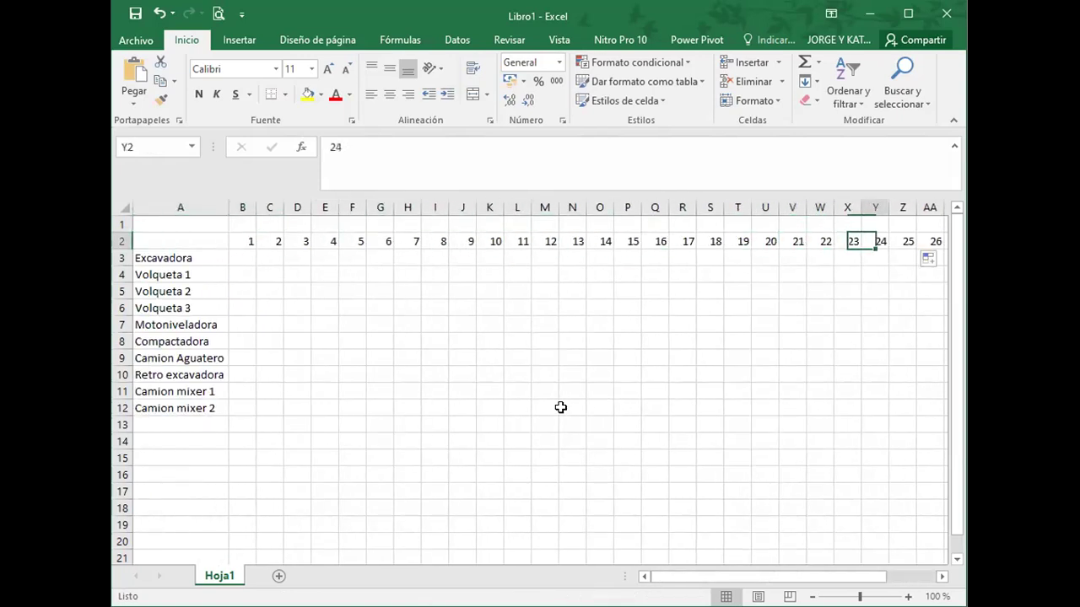
pyautogui.press('Right')
pyautogui.press('Right')
pyautogui.press('Right')
pyautogui.press('Right')
pyautogui.press('Right')
pyautogui.press('Right')
pyautogui.press('Right')
pyautogui.press('Right')
pyautogui.press('Right')
pyautogui.press('Right')
pyautogui.press('Right')
pyautogui.press('Right')
pyautogui.press('Right')
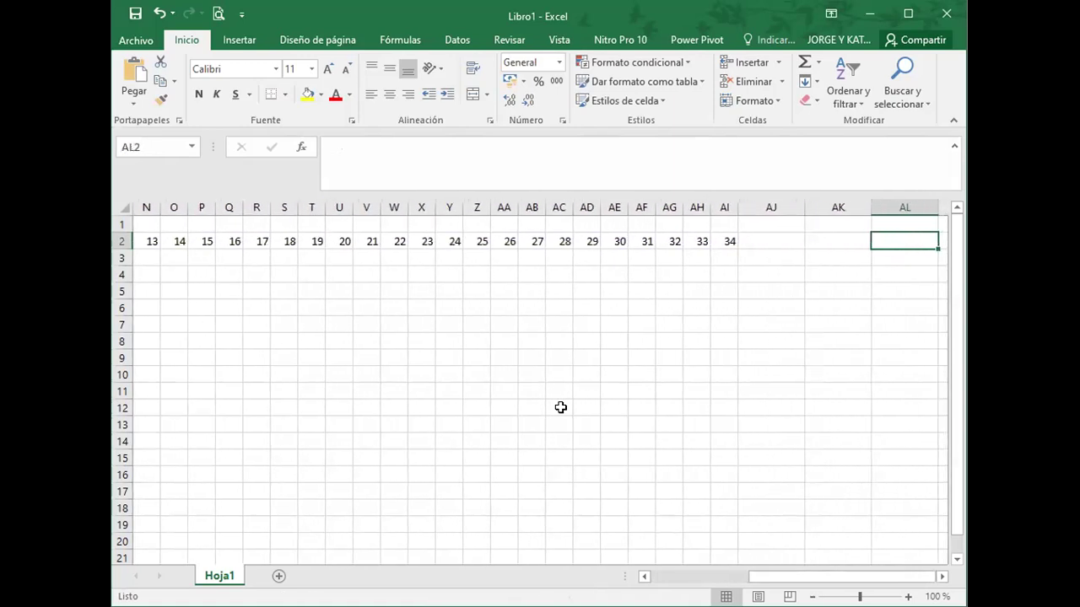
pyautogui.press('Left')
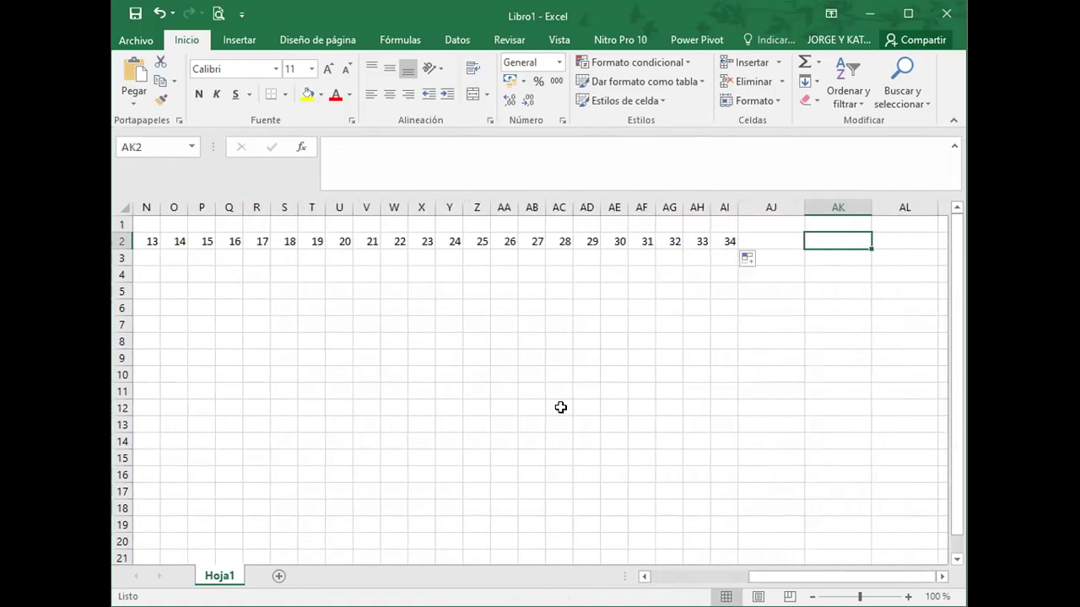
# - Extend the number series in row 2 from AI2 to 45 in AT2
pyautogui.click(770, 207)
pyautogui.moveTo(771, 206); pyautogui.dragTo(764, 247)
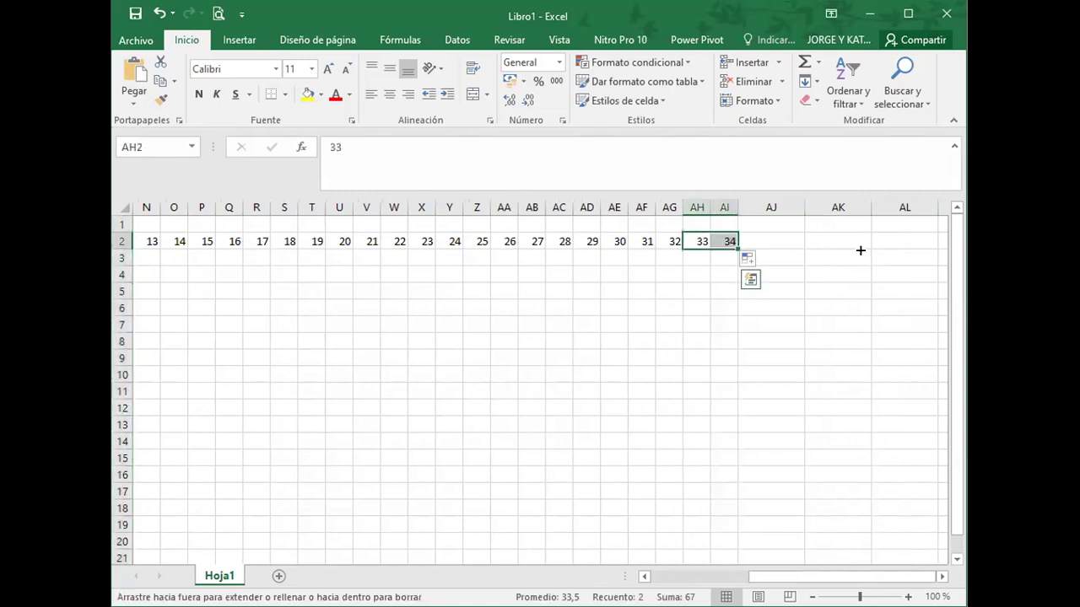
pyautogui.moveTo(887, 251); pyautogui.dragTo(256, 205)
# - Set the width of columns AJ through AT to 4
pyautogui.rightClick(258, 208)
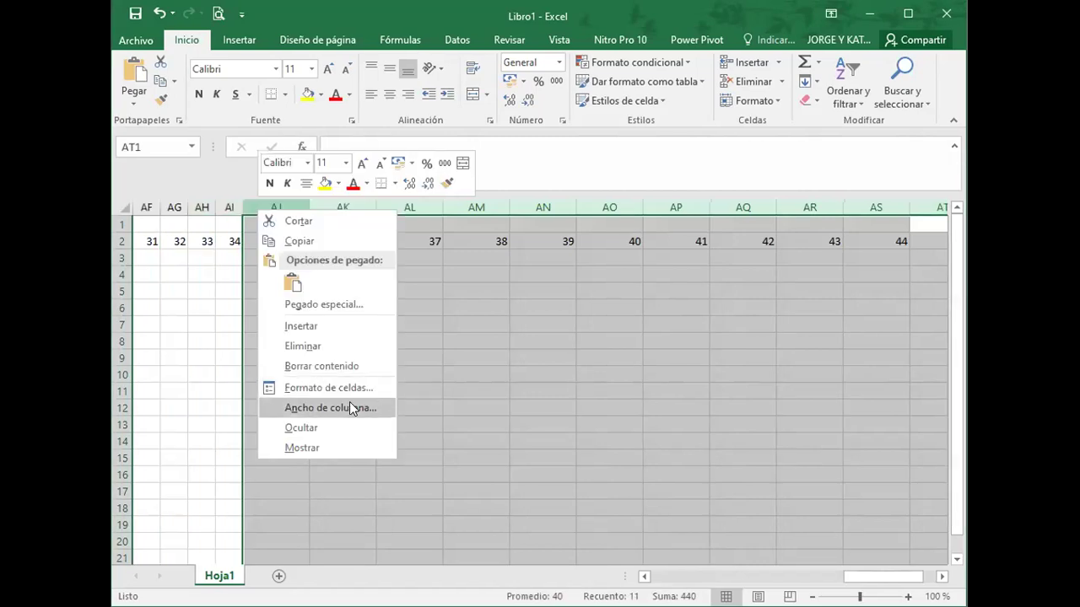
pyautogui.press('Return')
pyautogui.write('4')
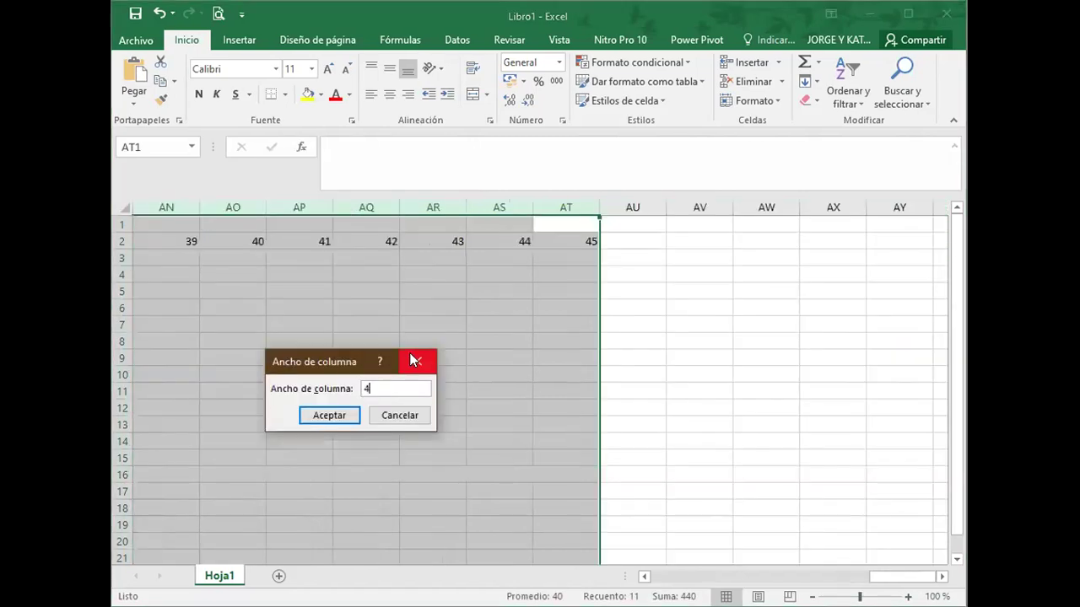
pyautogui.press('Return')
pyautogui.moveTo(481, 357); pyautogui.dragTo(126, 359)
pyautogui.click(256, 298)
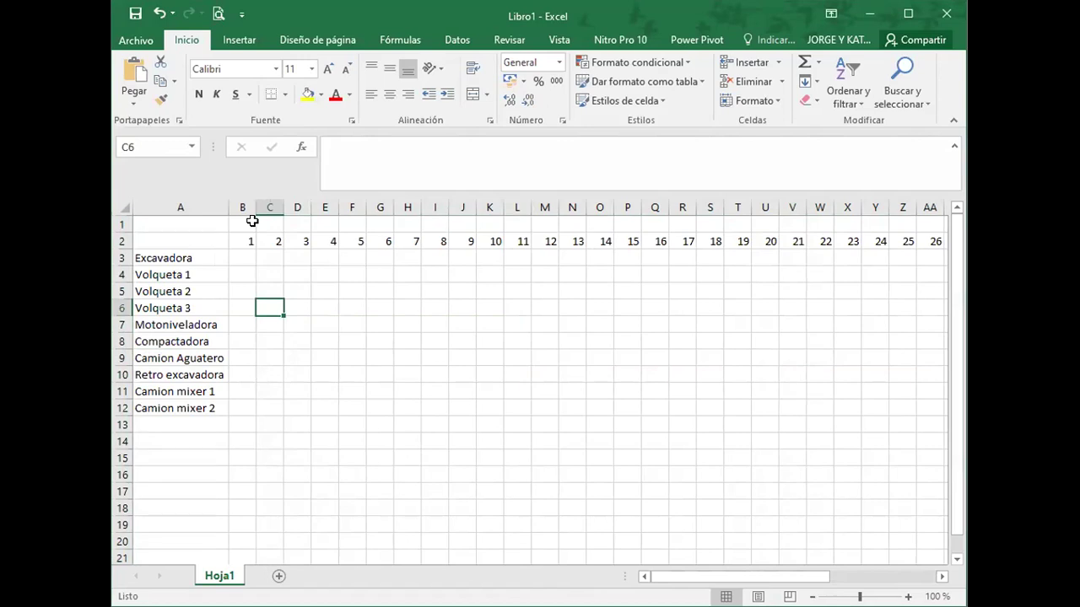
# - Merge and center B1:E1 and enter the heading "Inst. Faenas + Replanteo"
pyautogui.moveTo(251, 222); pyautogui.dragTo(325, 223)
pyautogui.click(473, 94)
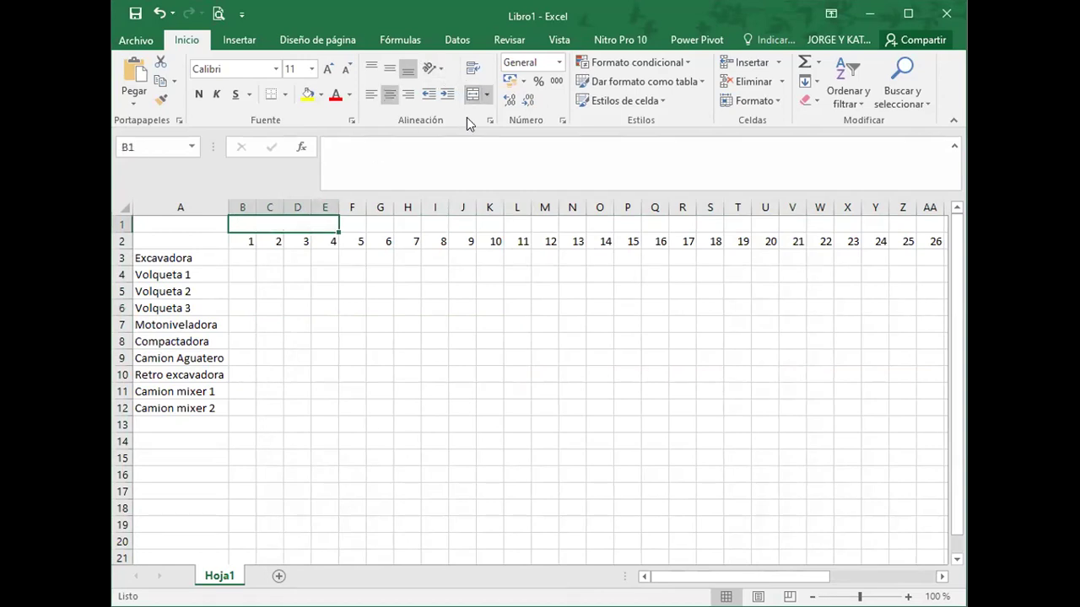
pyautogui.write('Inst. Faenas')
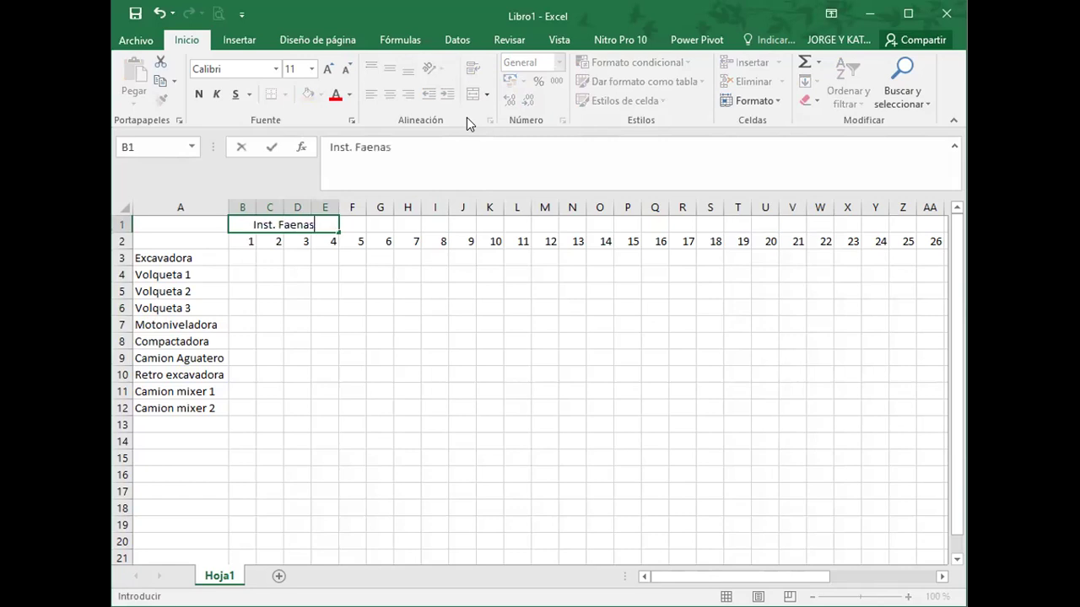
pyautogui.write(' + Replanteo')
pyautogui.press('Return')
pyautogui.press('Up')
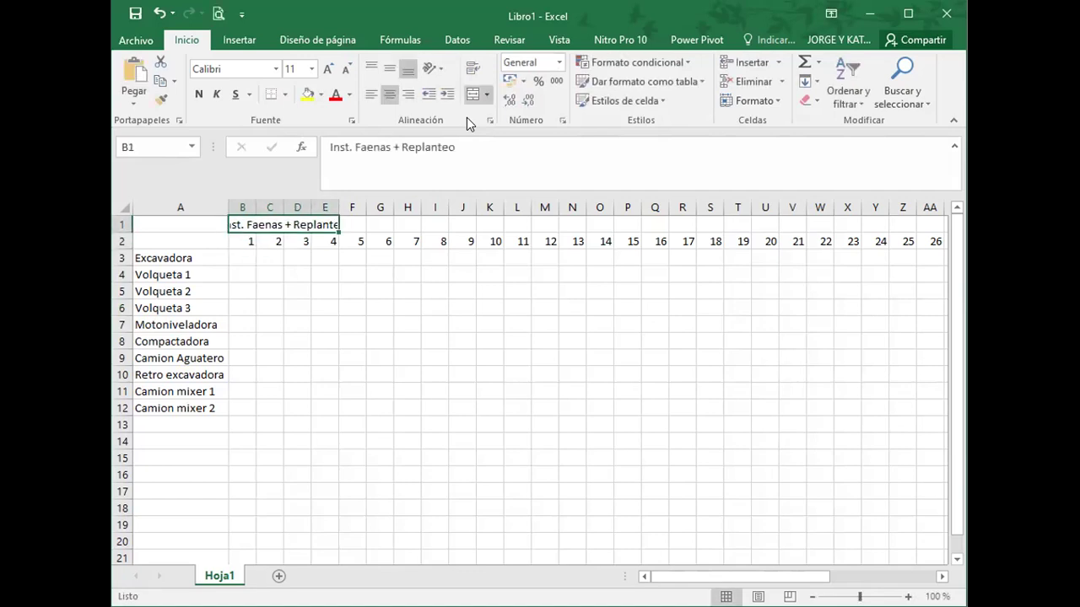
# - Set the font size of the "Inst. Faenas + Replanteo" heading to 8
pyautogui.click(312, 69)
pyautogui.click(292, 84)
pyautogui.click(377, 280)
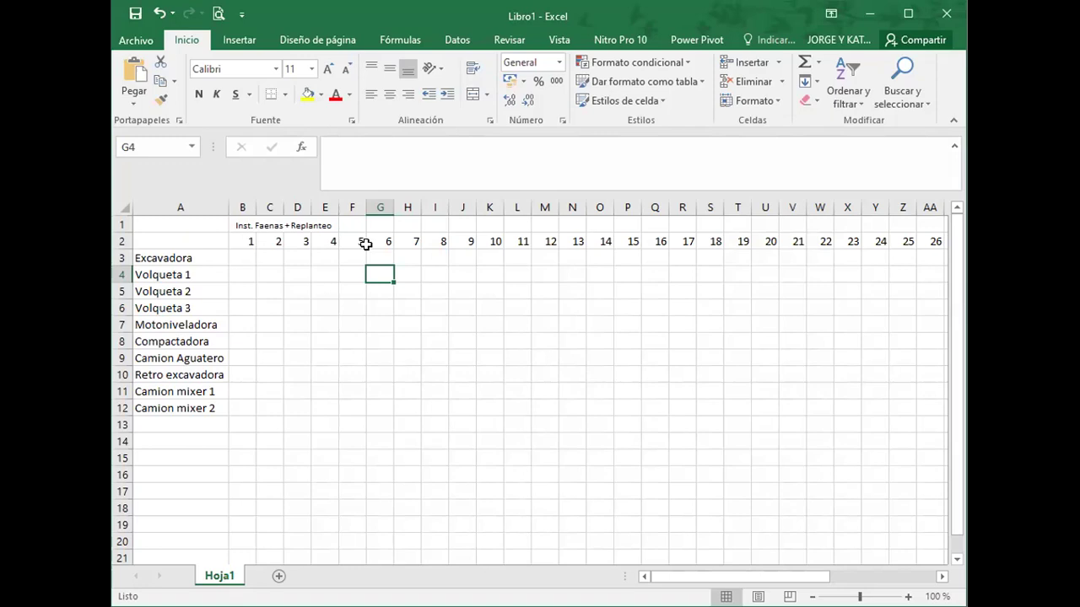
# - Merge and center F1:G1 and enter the heading "Corte sub."
pyautogui.click(365, 244)
pyautogui.press('Up')
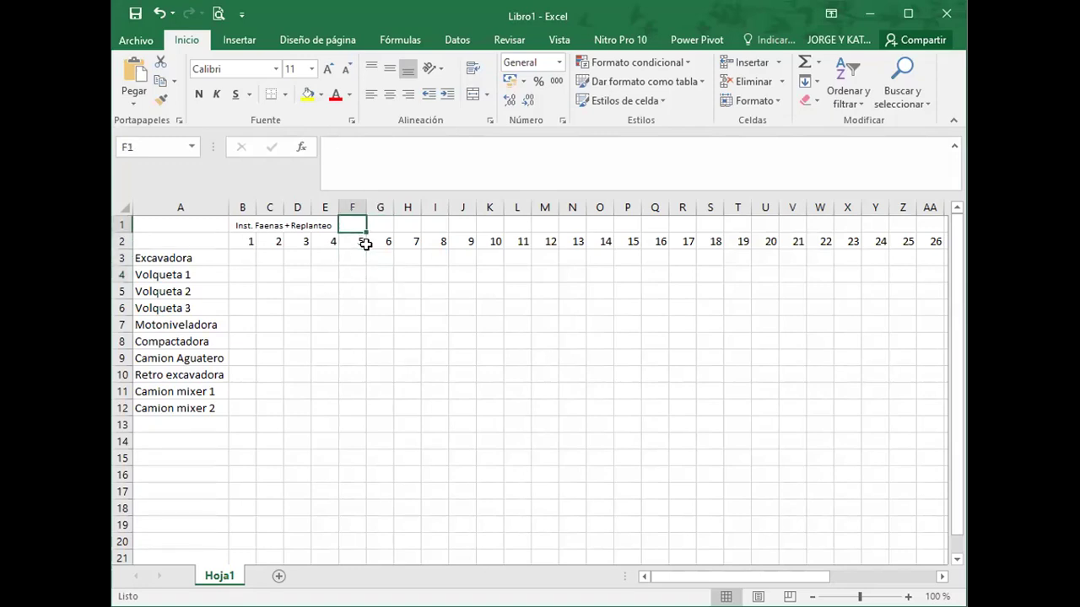
pyautogui.hotkey('shift', 'Right')
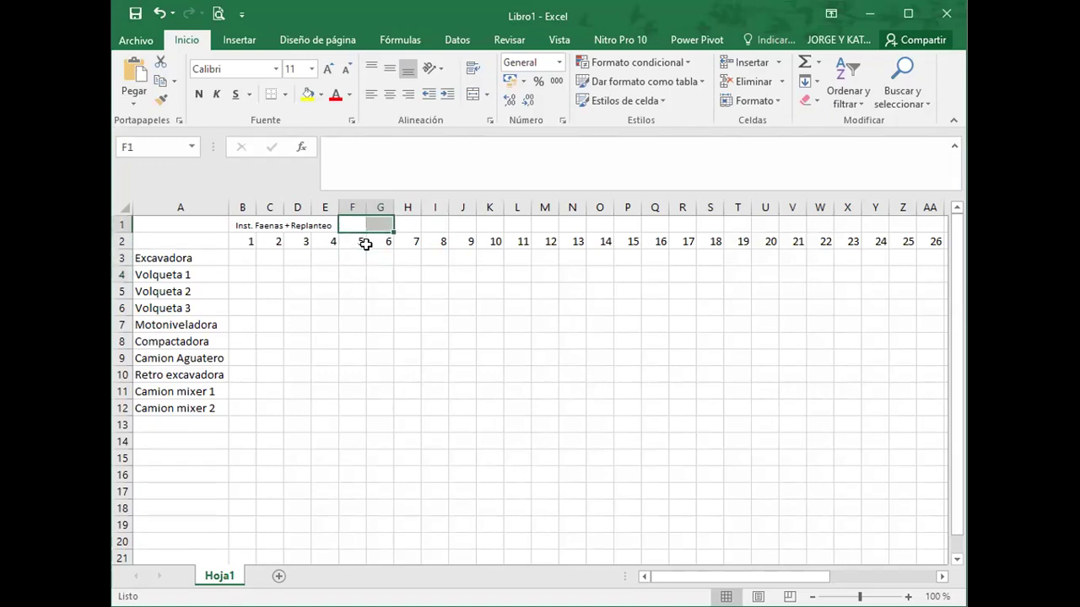
pyautogui.click(472, 94)
pyautogui.write('Cort')
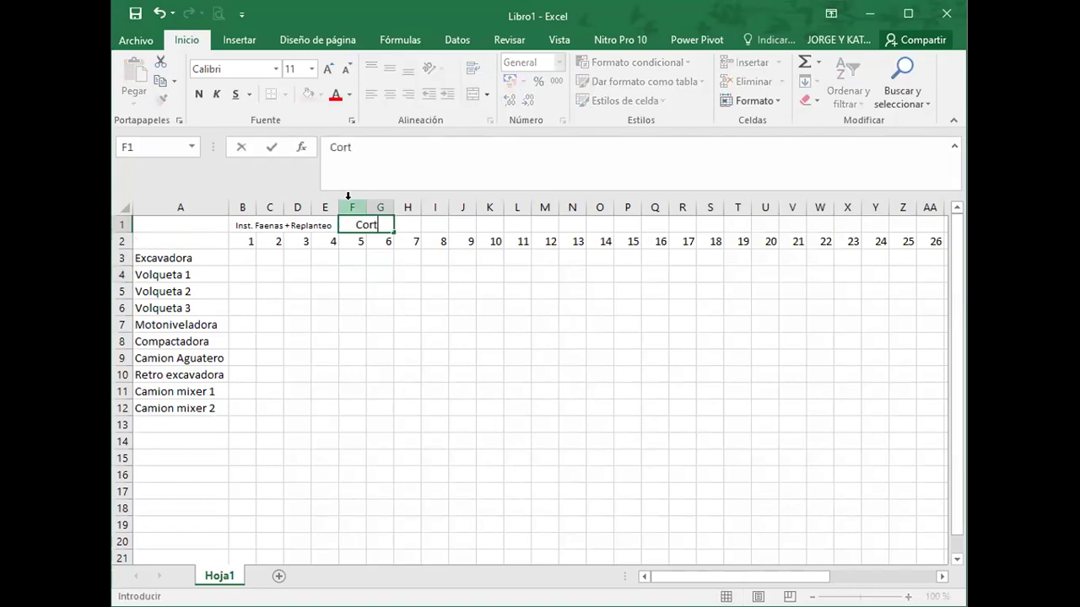
pyautogui.write('e sub.')
pyautogui.press('Return')
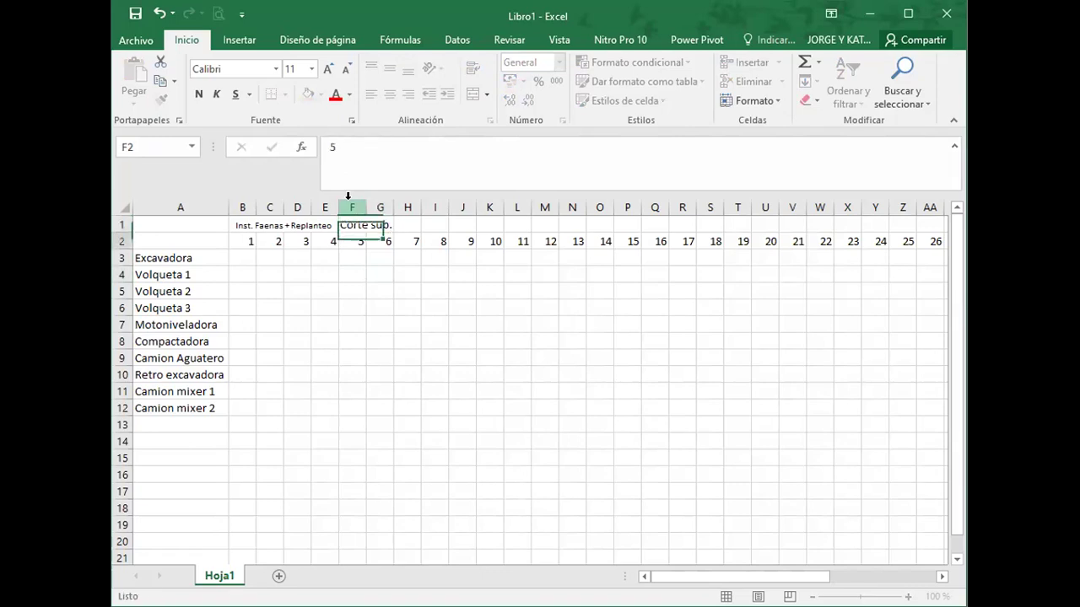
# - Set the font size of the "Corte sub." heading to 8
pyautogui.click(353, 223)
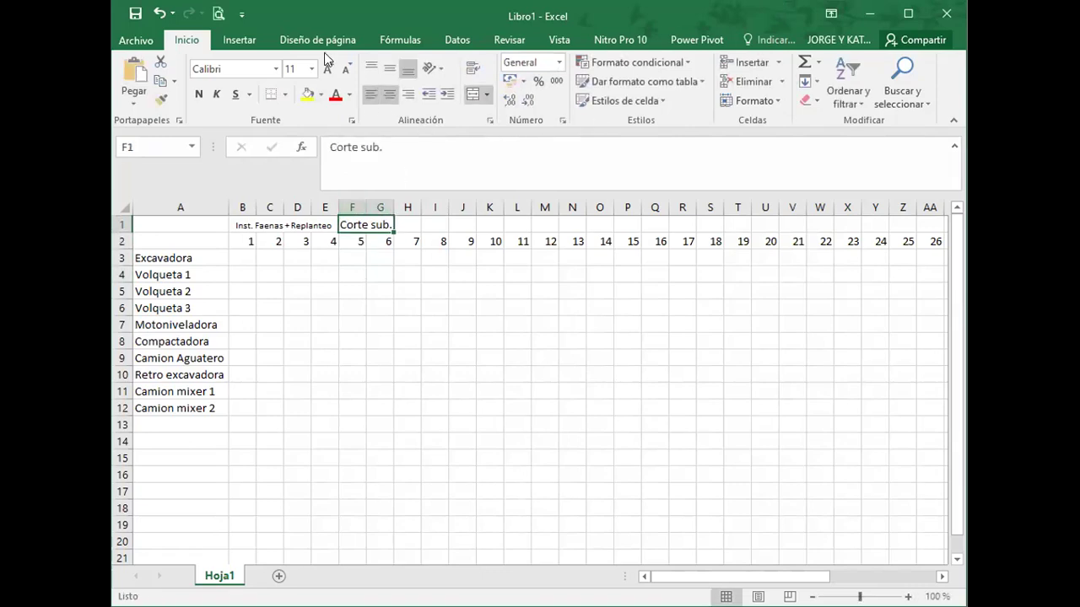
pyautogui.click(311, 70)
pyautogui.click(295, 88)
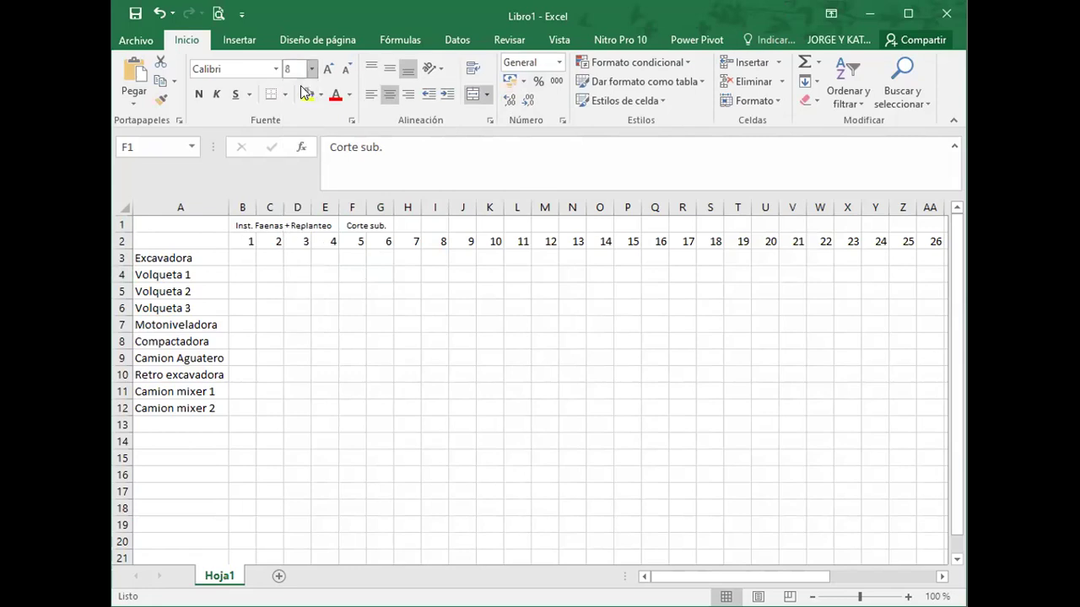
pyautogui.click(464, 291)
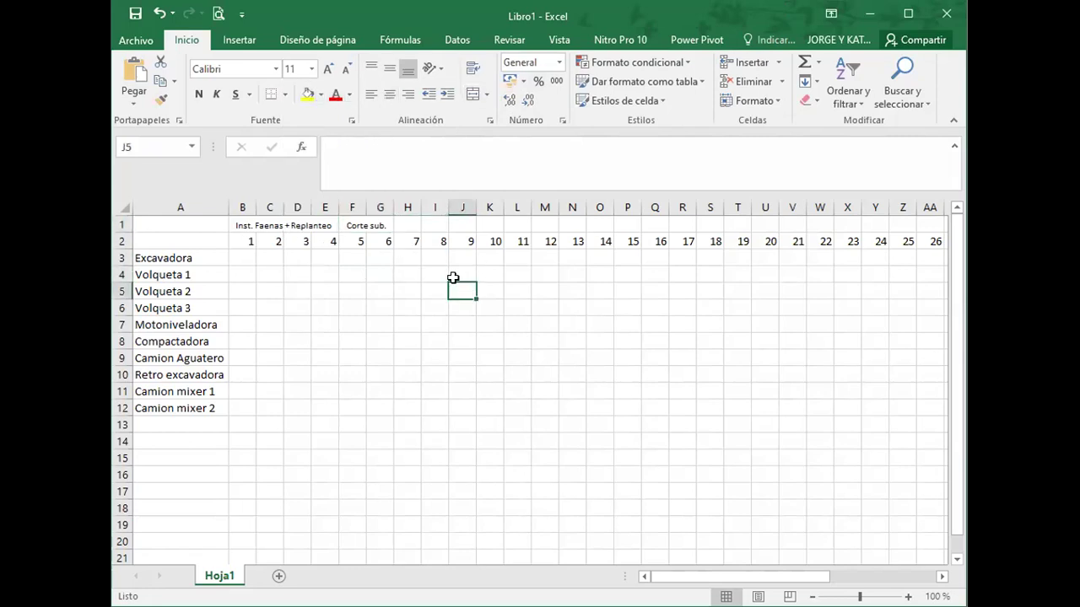
# - Reword the heading in F1 to "Corte Niv. sub." and shorten it to "Corte Ni. sub."
pyautogui.click(354, 225)
pyautogui.click(361, 147)
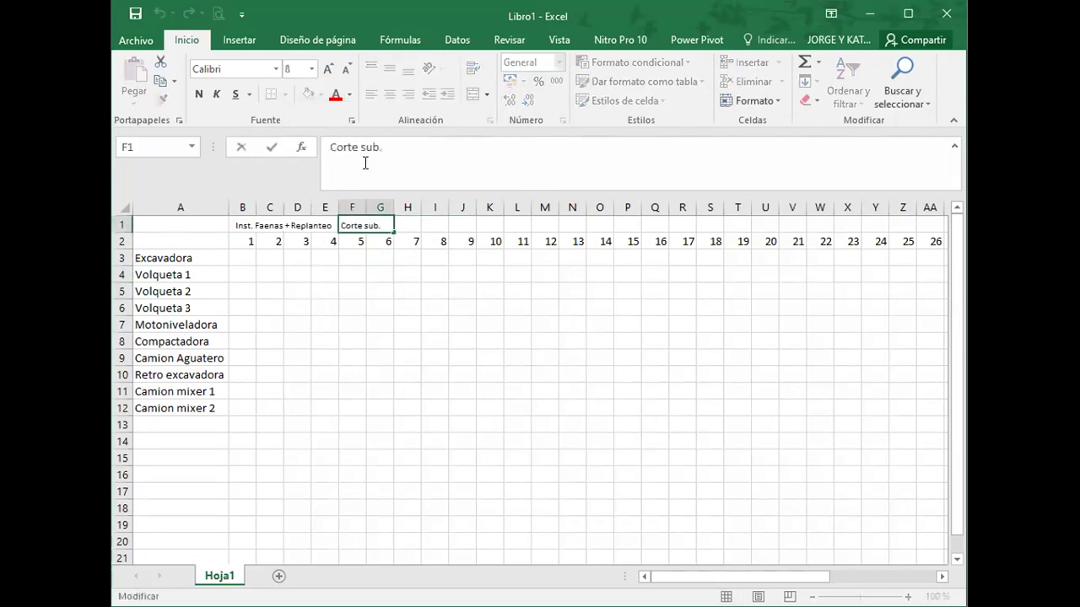
pyautogui.write('Niv.')
pyautogui.press('Return')
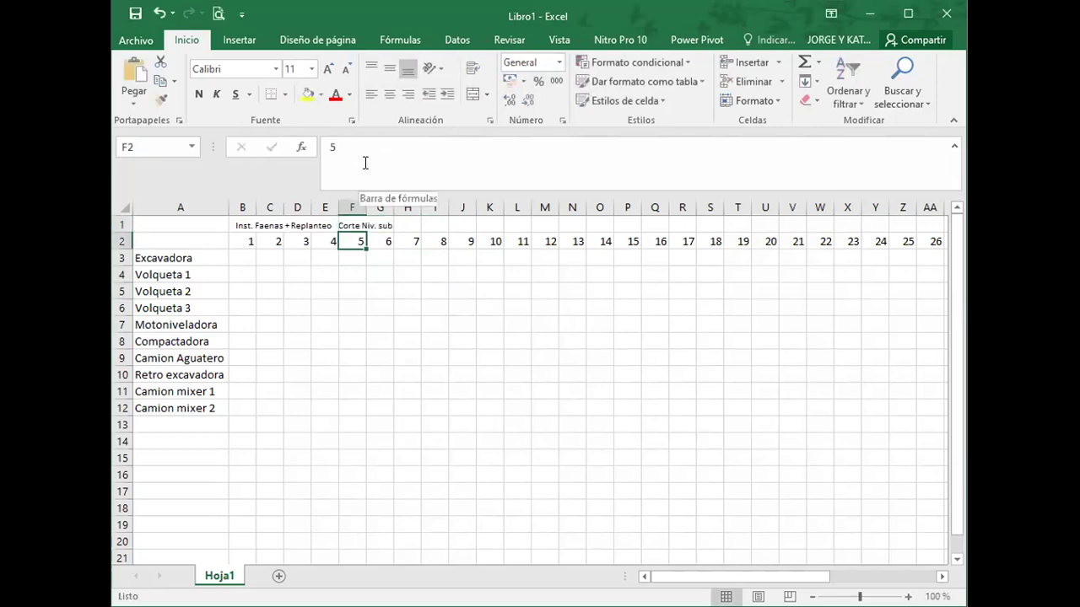
pyautogui.click(353, 222)
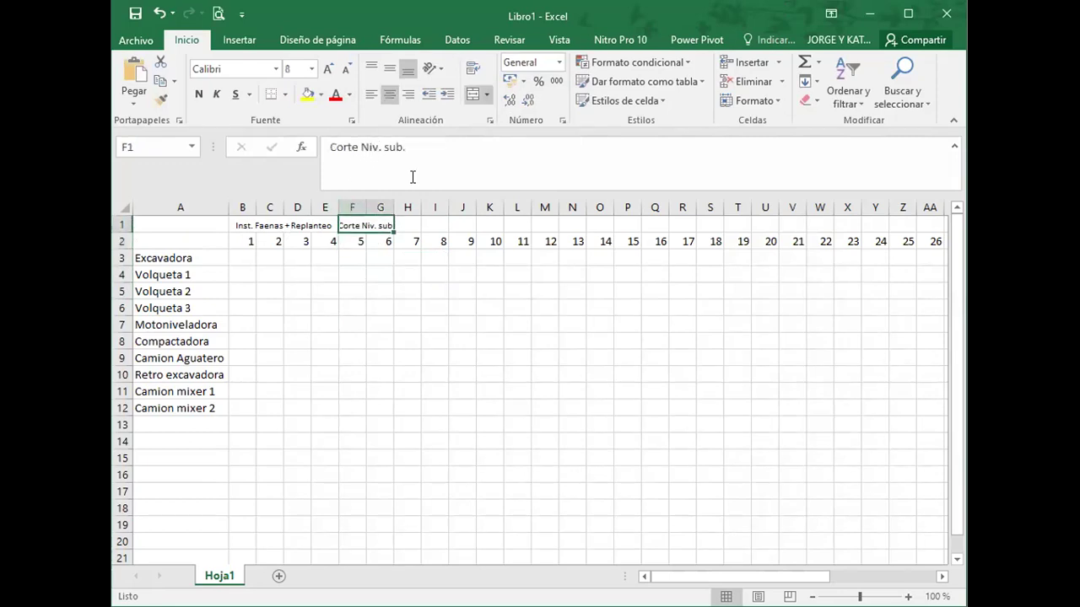
pyautogui.press('Down')
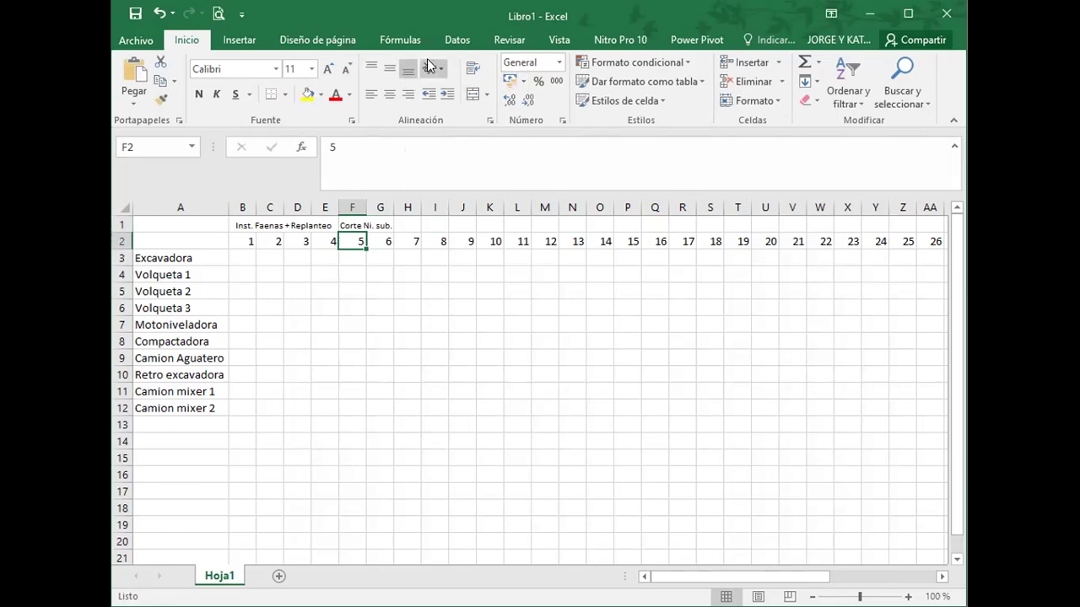
# - Draw a horizontal straight line about 1.69 cm long in the Excavadora row, spanning days 5 and 6
pyautogui.click(251, 40)
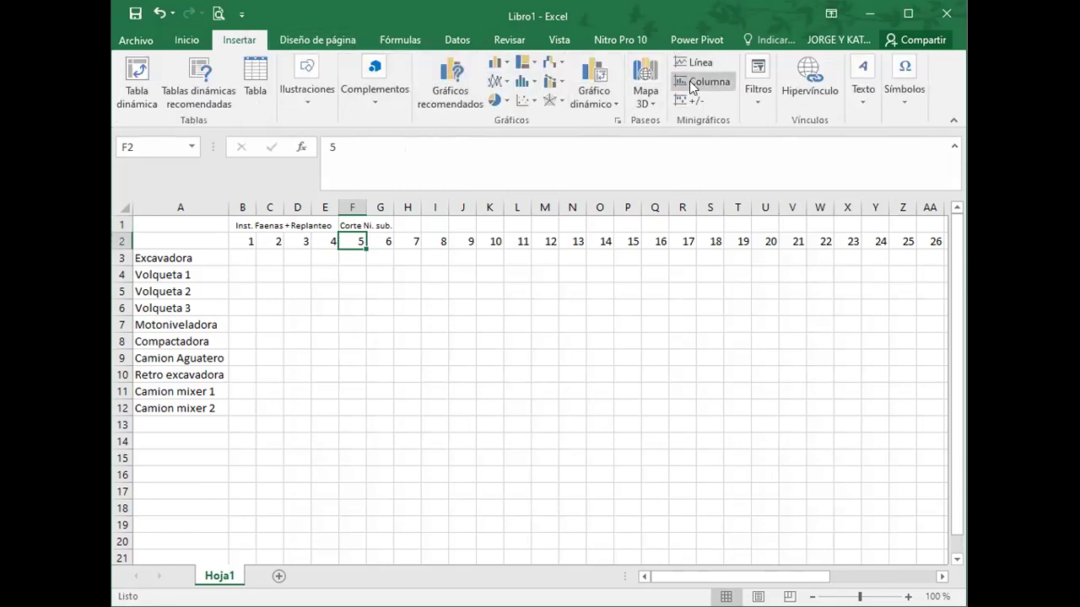
pyautogui.click(307, 99)
pyautogui.click(424, 99)
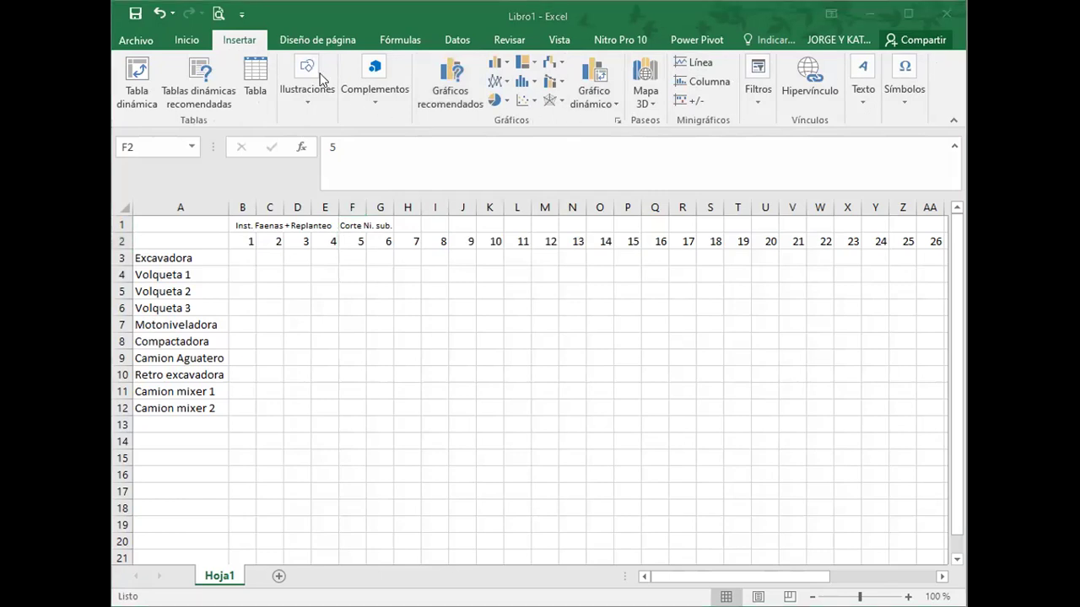
pyautogui.click(373, 99)
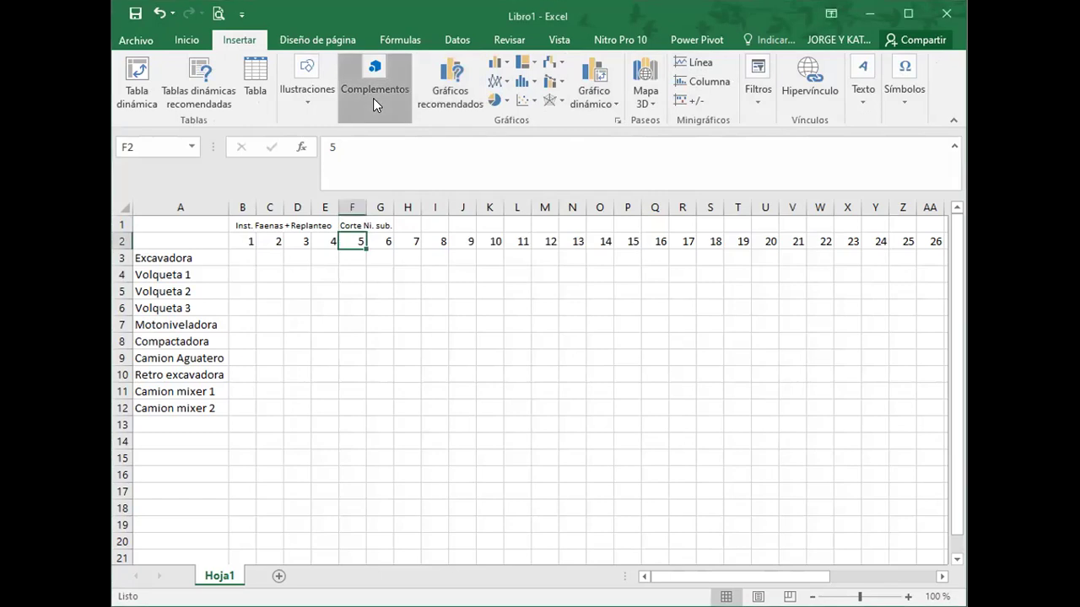
pyautogui.click(306, 103)
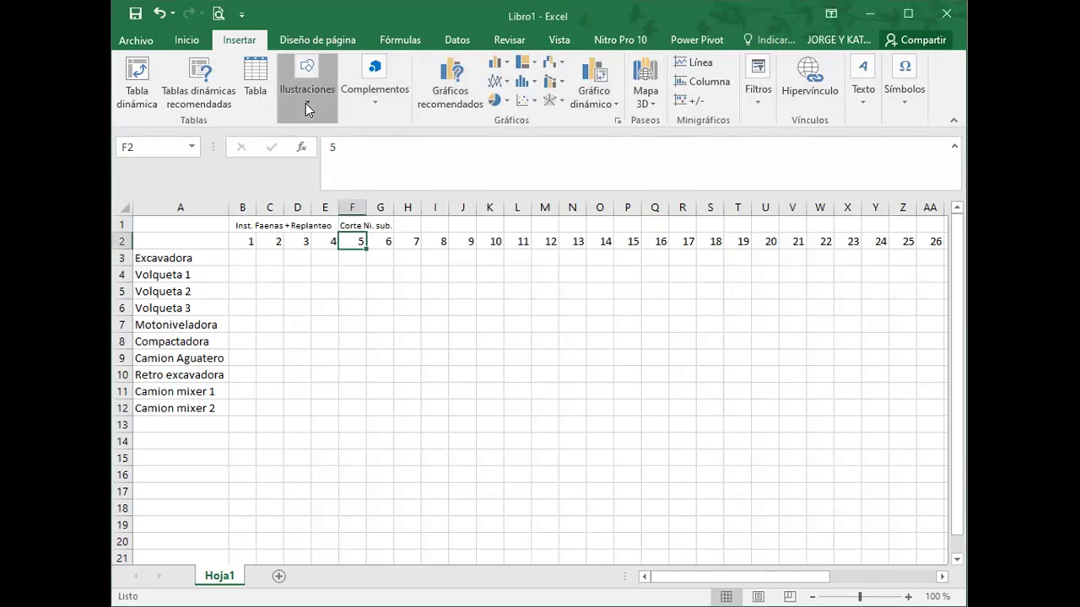
pyautogui.click(305, 103)
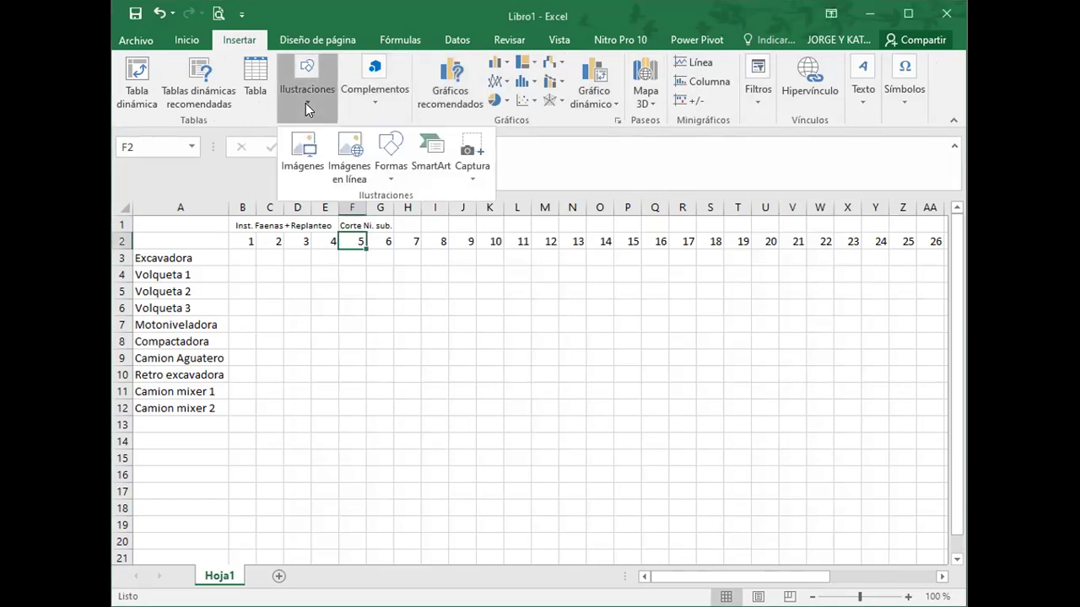
pyautogui.click(385, 170)
pyautogui.click(397, 211)
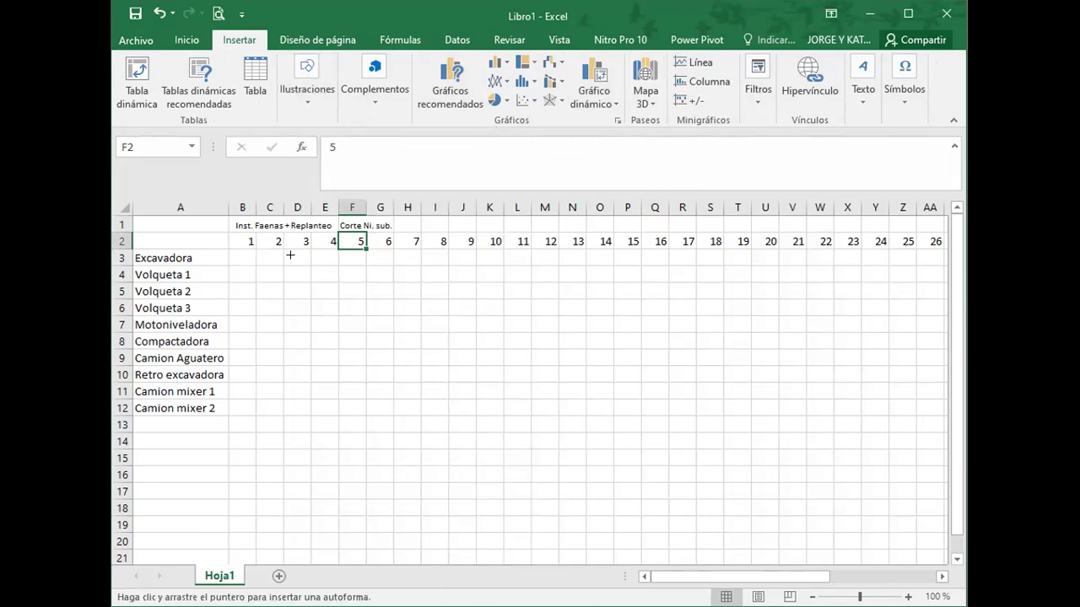
pyautogui.moveTo(337, 255); pyautogui.dragTo(392, 258)
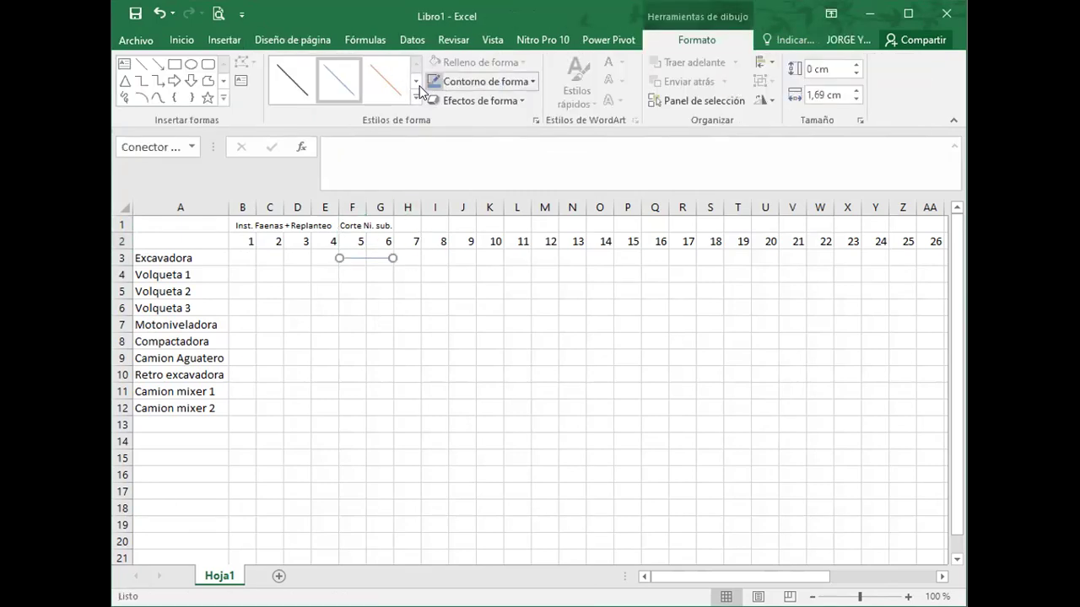
# - Give the Excavadora line the plain black line style and a 6 pto thickness
pyautogui.click(517, 80)
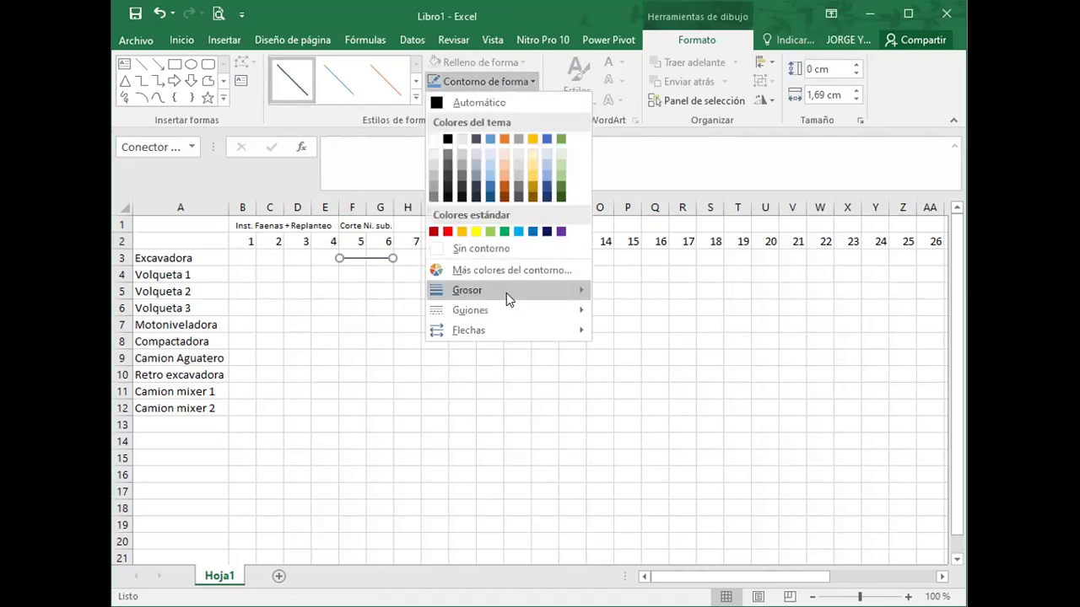
pyautogui.moveTo(507, 293)
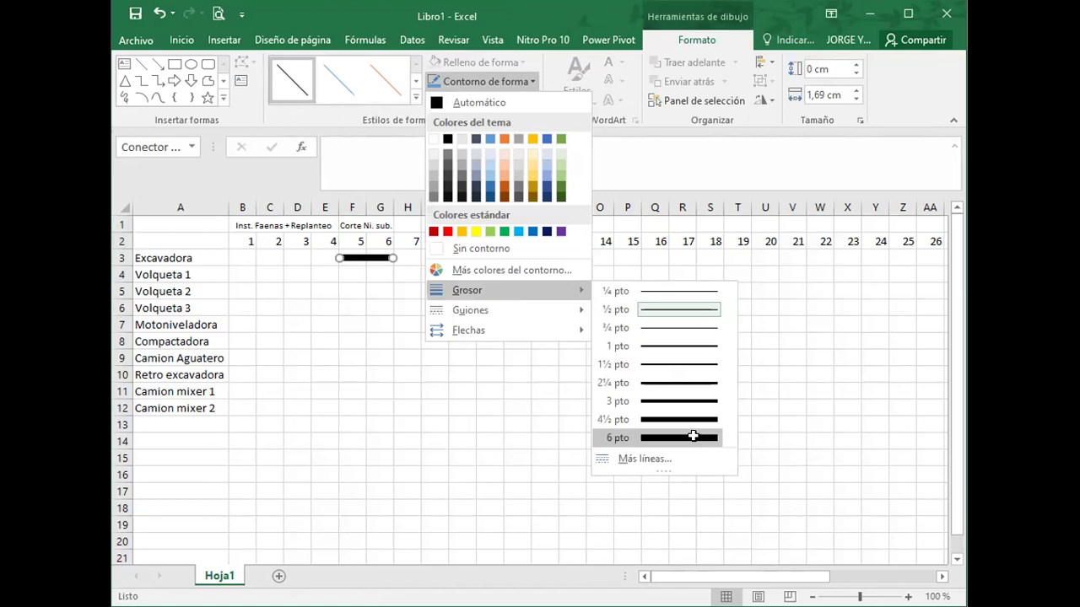
pyautogui.click(692, 435)
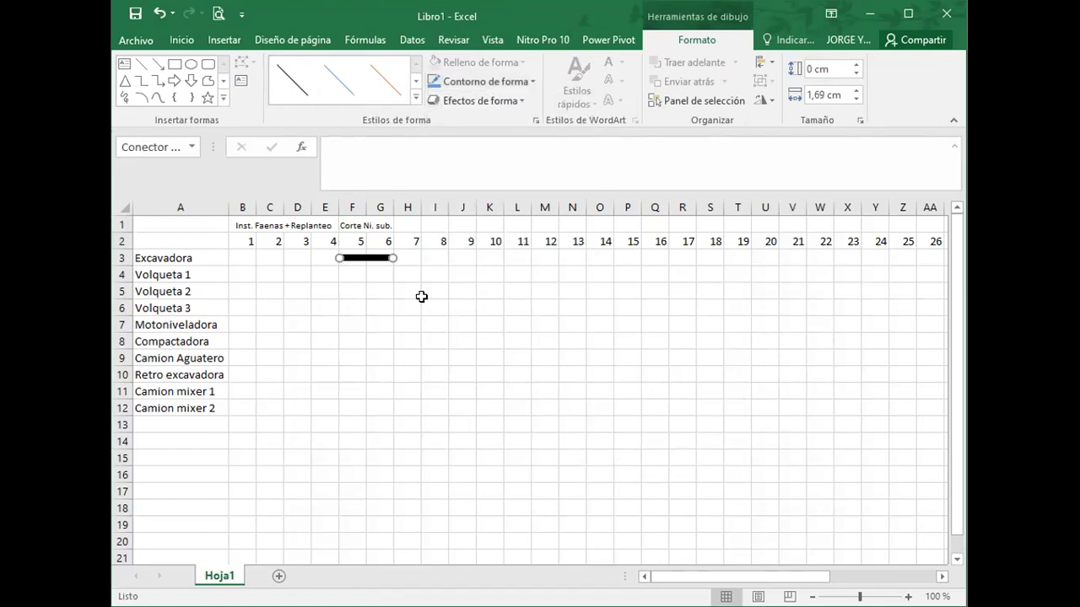
# - Duplicate the Excavadora bar into the Volqueta 1, Volqueta 2 and Volqueta 3 rows under days 5 and 6
pyautogui.moveTo(424, 295); pyautogui.dragTo(416, 297)
pyautogui.click(356, 258)
pyautogui.hotkey('ctrl', 'd')
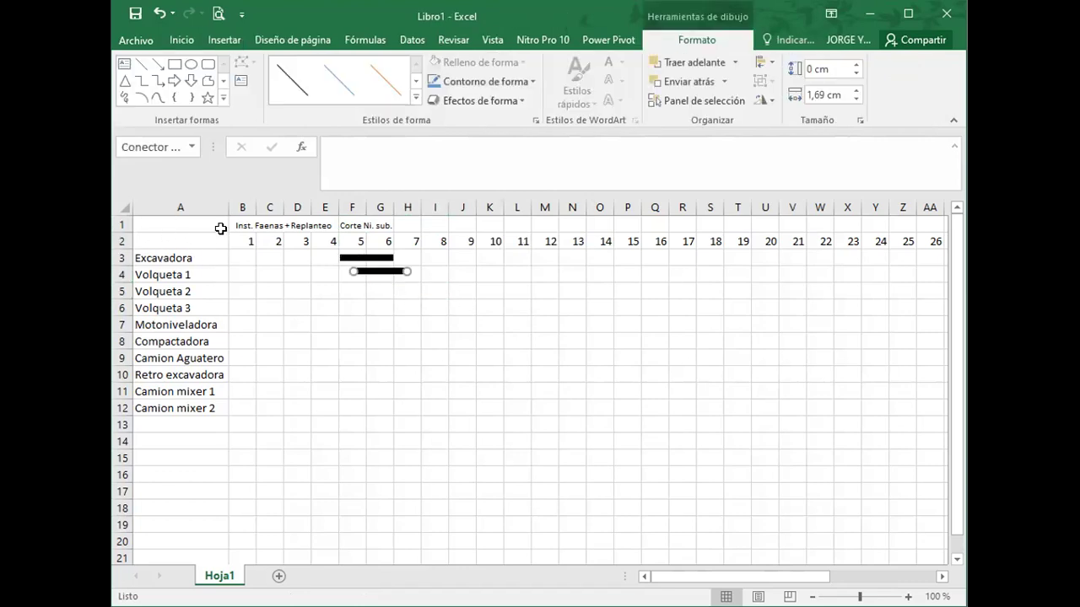
pyautogui.moveTo(398, 271); pyautogui.dragTo(371, 305)
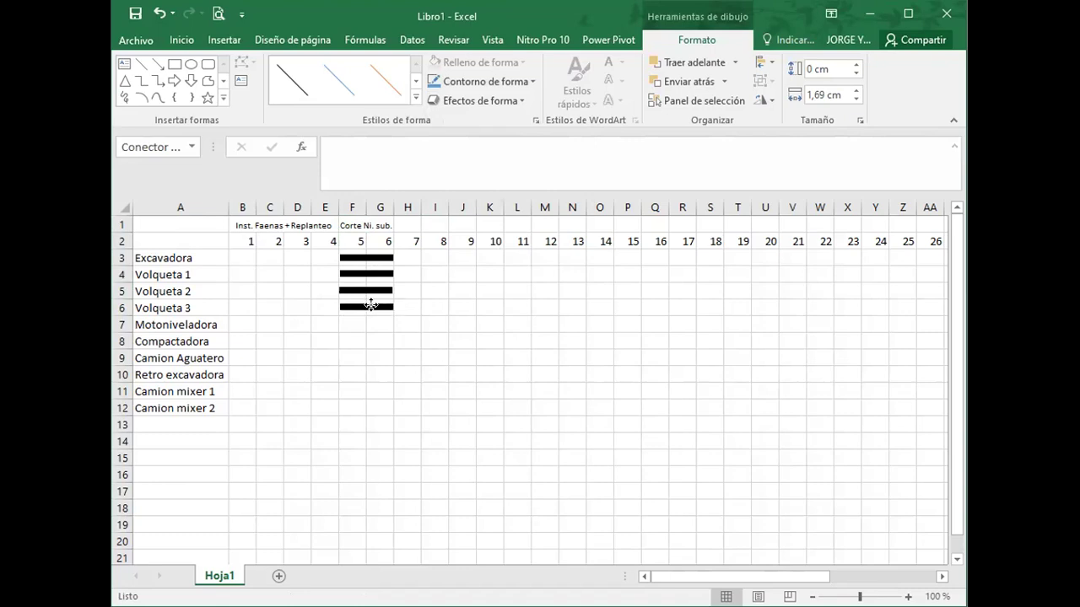
pyautogui.click(364, 289)
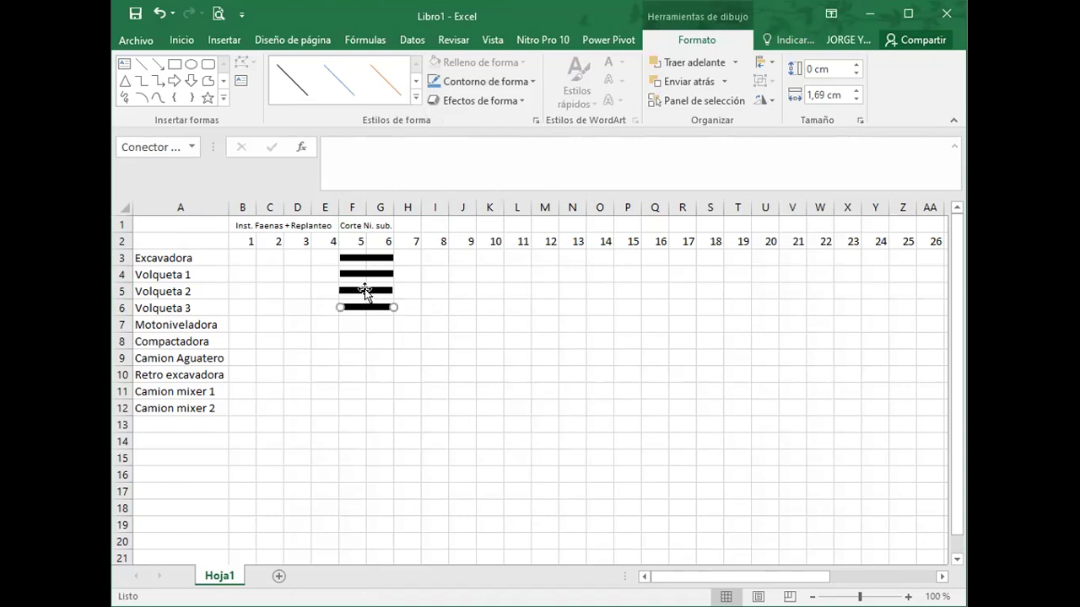
pyautogui.click(449, 324)
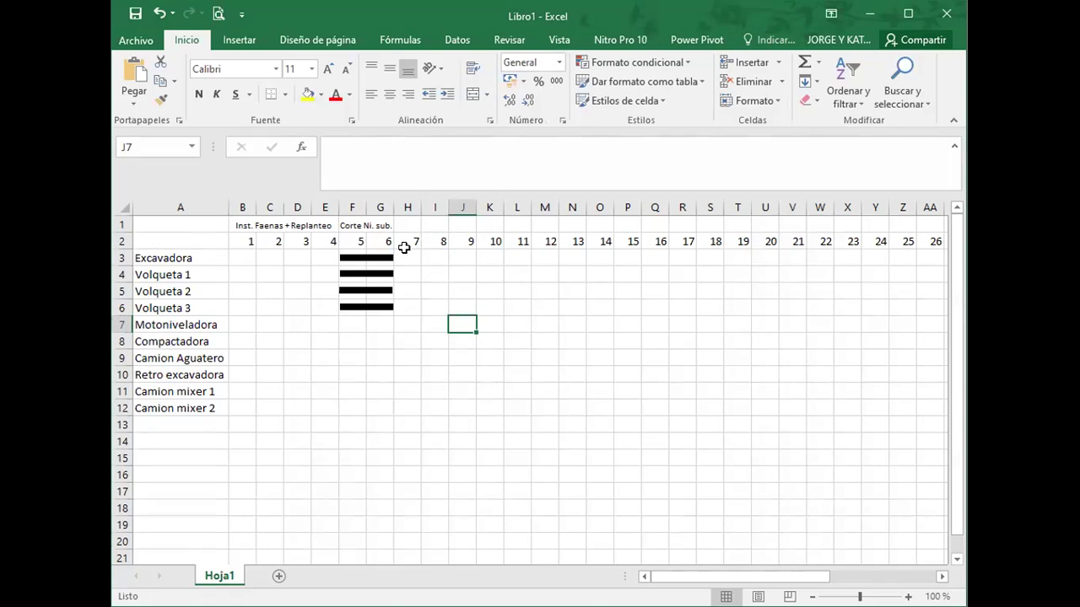
# - Place a copy of the bar in the Volqueta 1 row starting at day 8 and stretch it through day 12, about 4.31 cm
pyautogui.doubleClick(349, 257)
pyautogui.moveTo(360, 263); pyautogui.dragTo(453, 272)
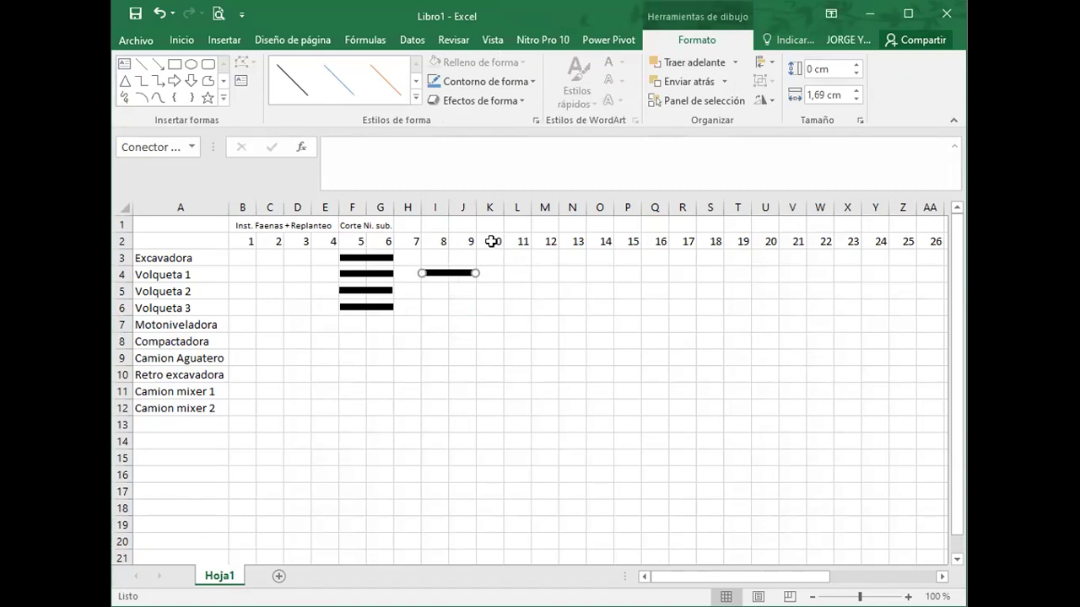
pyautogui.moveTo(475, 270); pyautogui.dragTo(555, 272)
# - Duplicate the longer Volqueta 1 bar into the Volqueta 2 and Volqueta 3 rows, aligned under days 8 to 12
pyautogui.hotkey('ctrl', 'd')
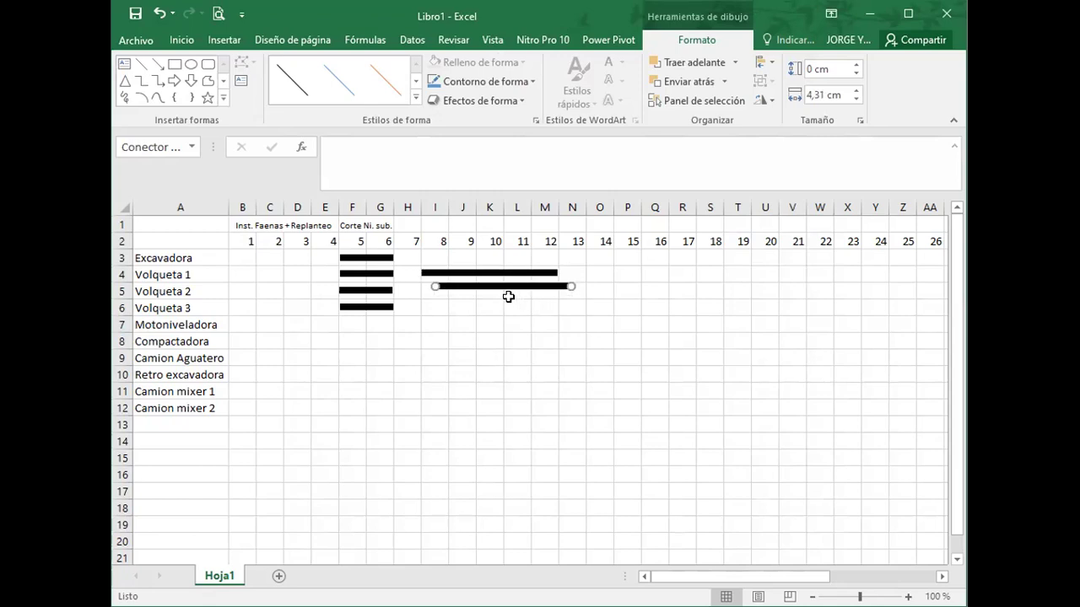
pyautogui.moveTo(506, 287); pyautogui.dragTo(455, 305)
pyautogui.hotkey('ctrl', 'd')
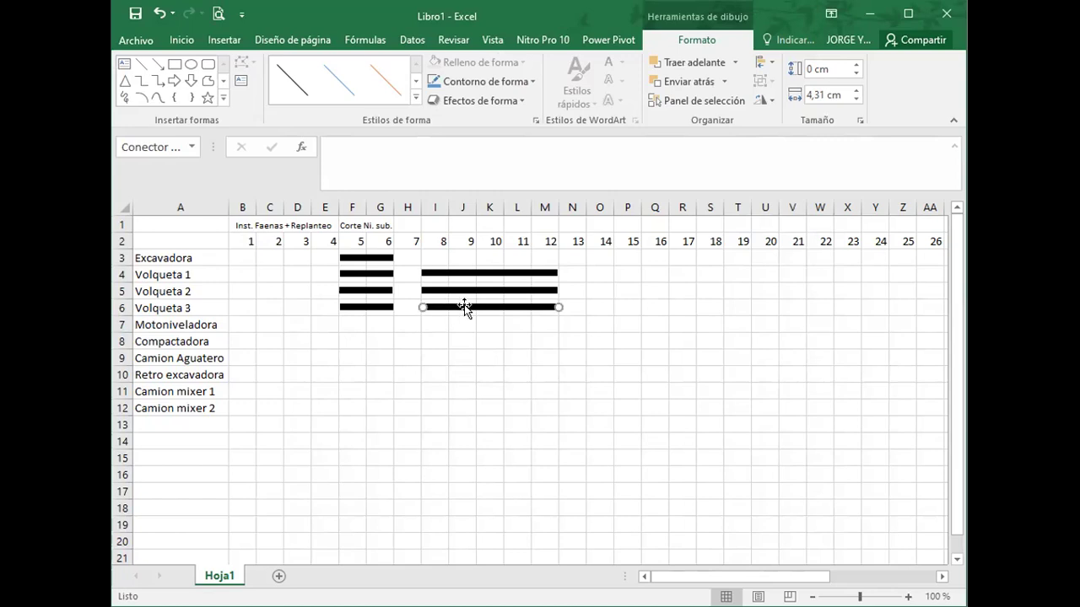
pyautogui.click(595, 305)
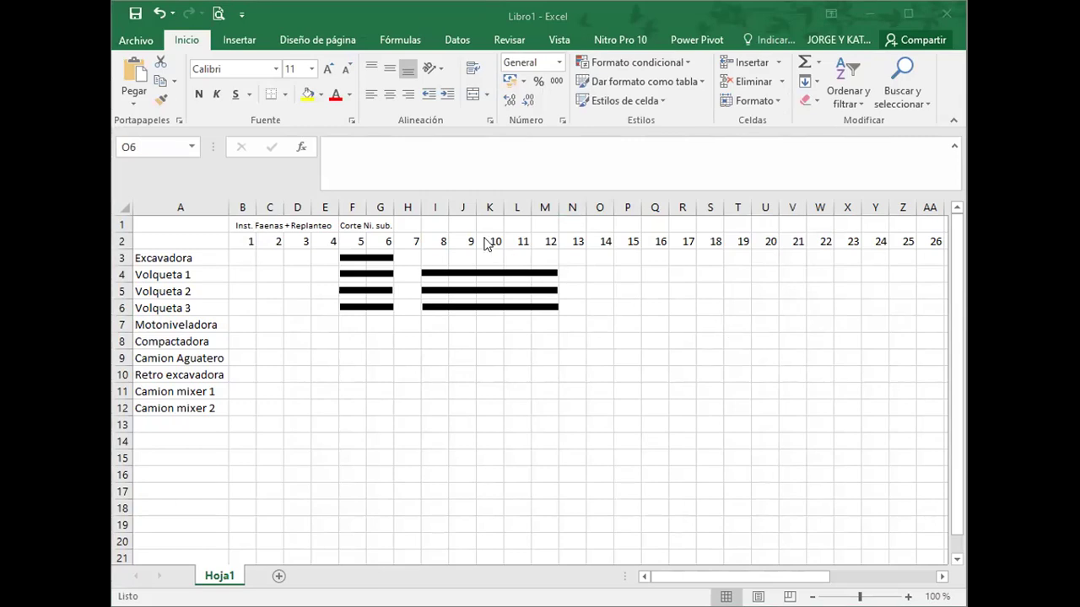
# - Merge and center I1:M1 and set its font size to 8
pyautogui.moveTo(428, 222); pyautogui.dragTo(549, 222)
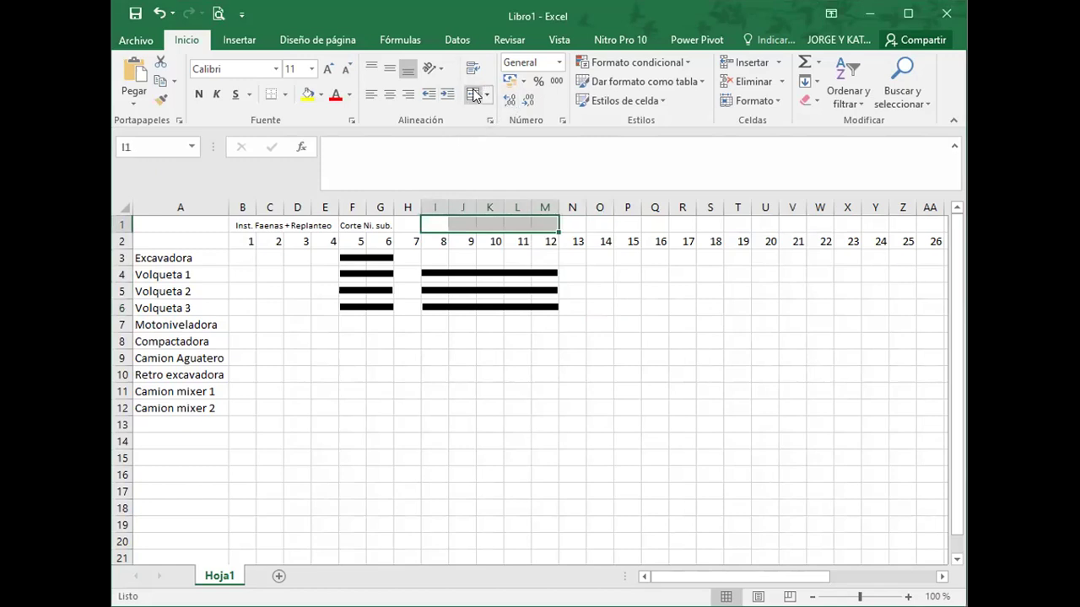
pyautogui.click(474, 94)
pyautogui.click(311, 68)
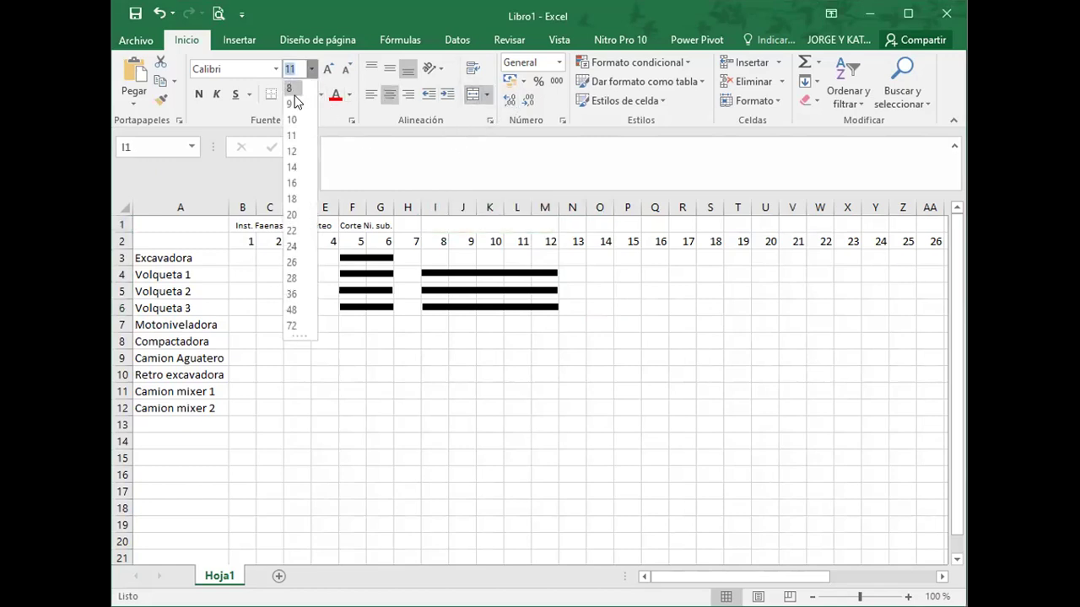
pyautogui.click(295, 87)
# - Enter the heading "Prov. Material granular" in the merged cell above days 8 to 12
pyautogui.write('P')
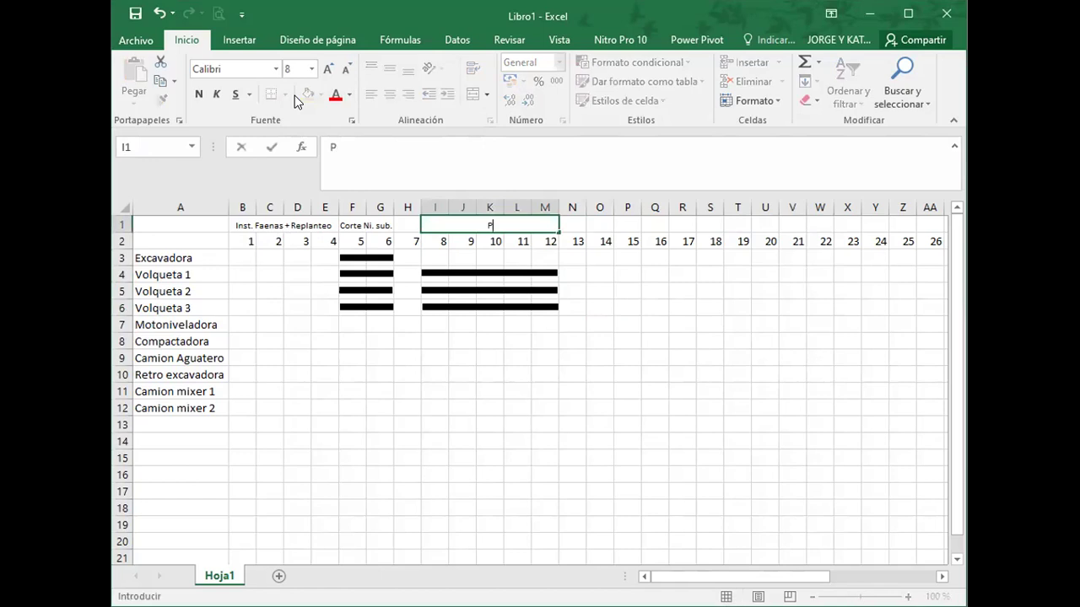
pyautogui.write('rov. material')
pyautogui.press('BackSpace')
pyautogui.press('BackSpace')
pyautogui.press('BackSpace')
pyautogui.press('BackSpace')
pyautogui.press('BackSpace')
pyautogui.press('BackSpace')
pyautogui.press('BackSpace')
pyautogui.press('BackSpace')
pyautogui.write('Material ')
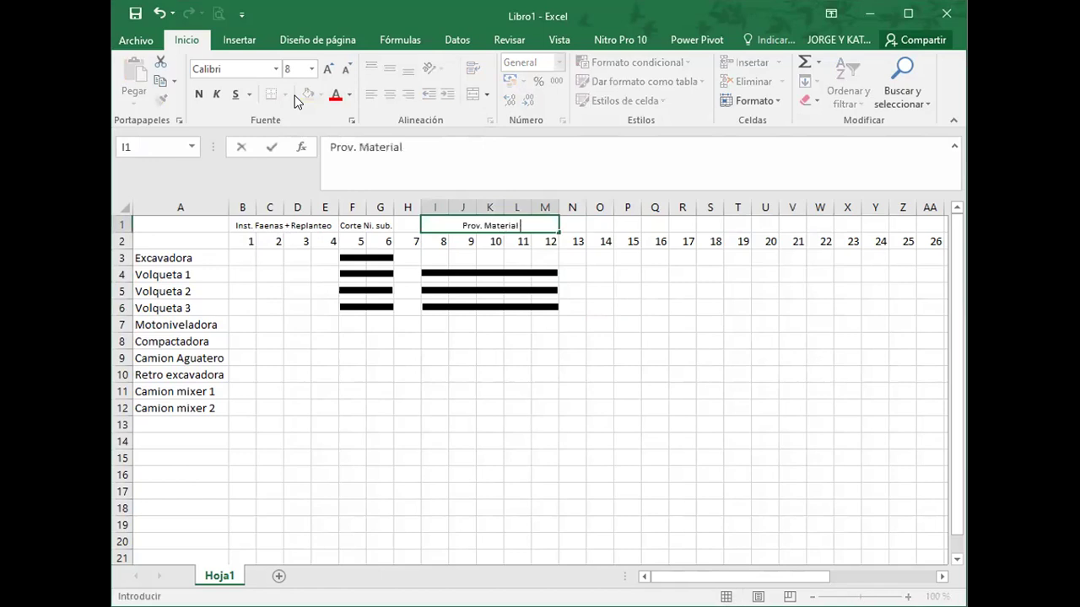
pyautogui.write('granular')
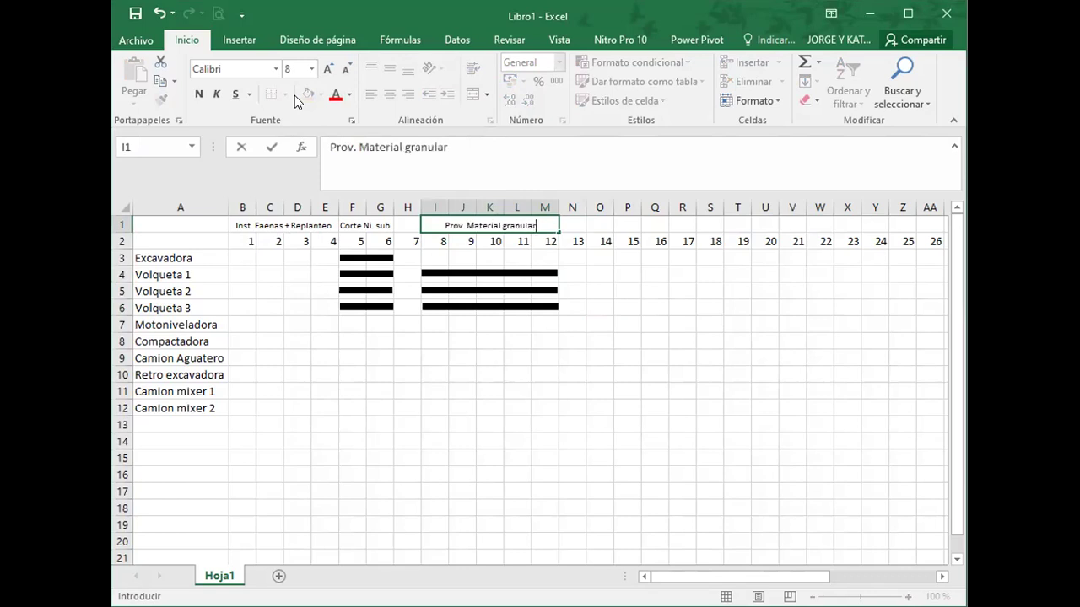
pyautogui.press('Return')
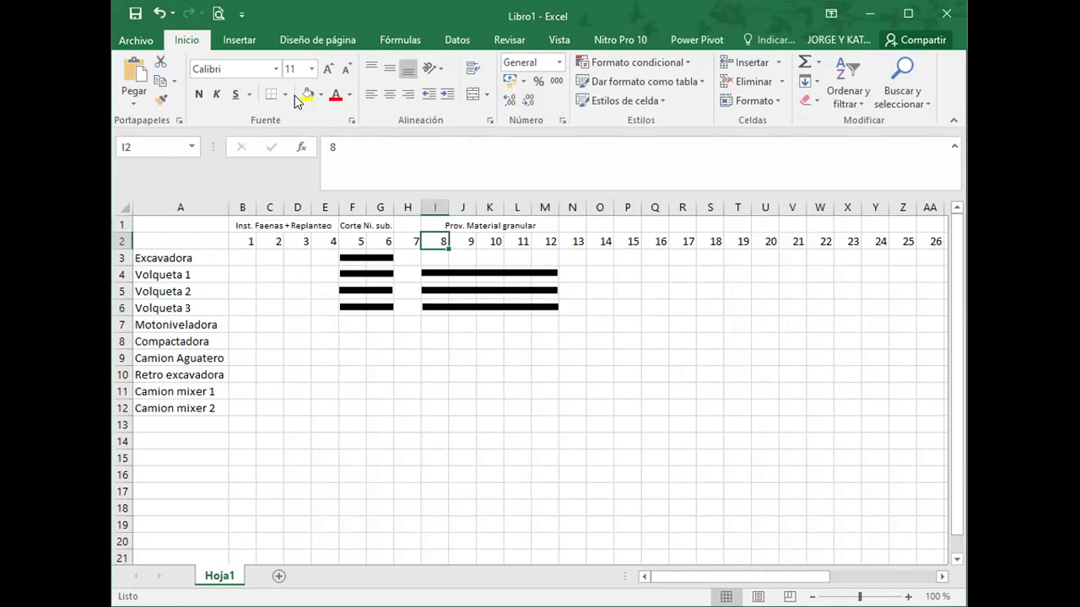
# - Enter the heading "Conformacion capa sub-base" in O1 and set its font size to 8
pyautogui.press('Right')
pyautogui.press('Right')
pyautogui.press('Right')
pyautogui.press('Right')
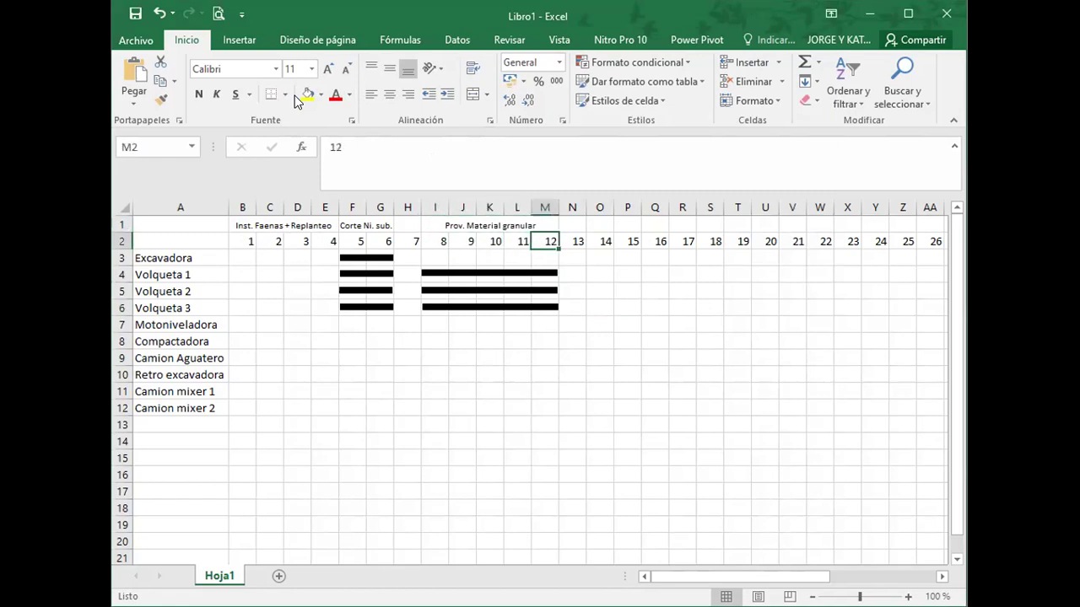
pyautogui.press('Up')
pyautogui.press('Right')
pyautogui.press('Right')
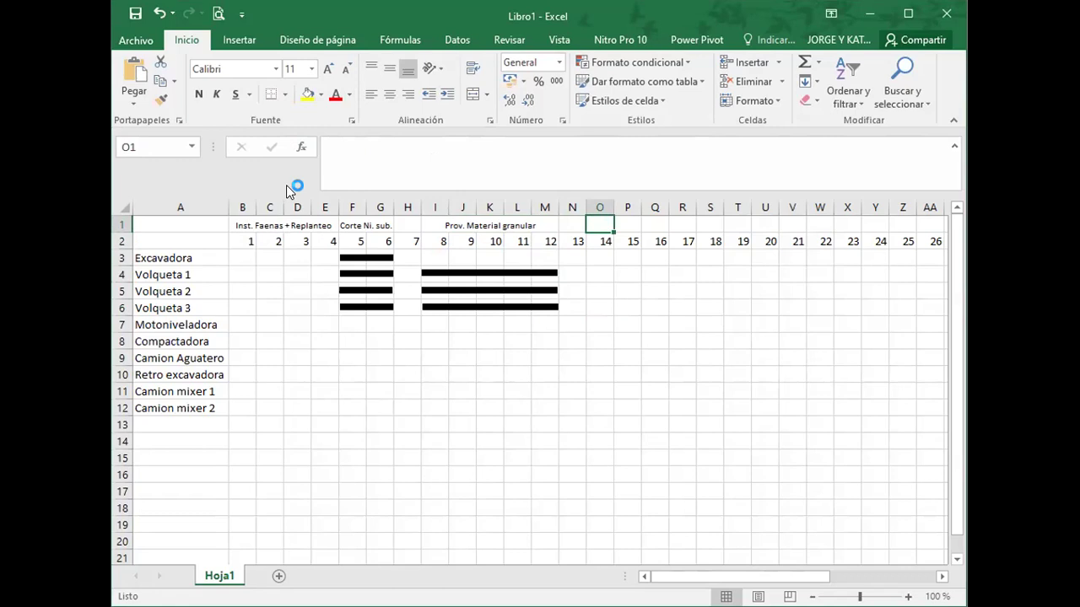
pyautogui.doubleClick(597, 220)
pyautogui.write('con')
pyautogui.press('BackSpace')
pyautogui.press('BackSpace')
pyautogui.press('BackSpace')
pyautogui.write('C')
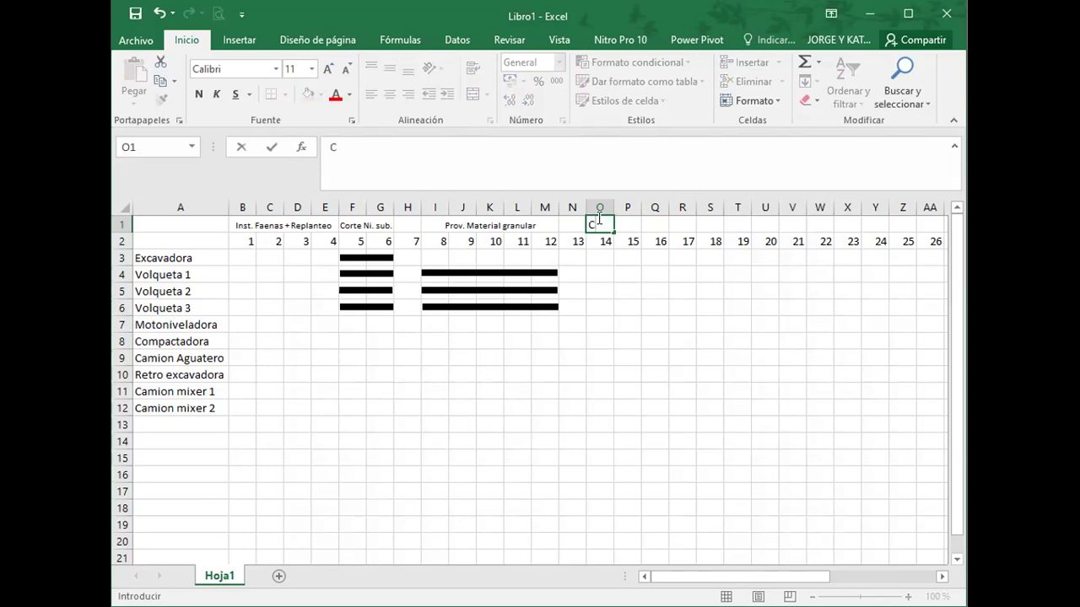
pyautogui.write('onformacion')
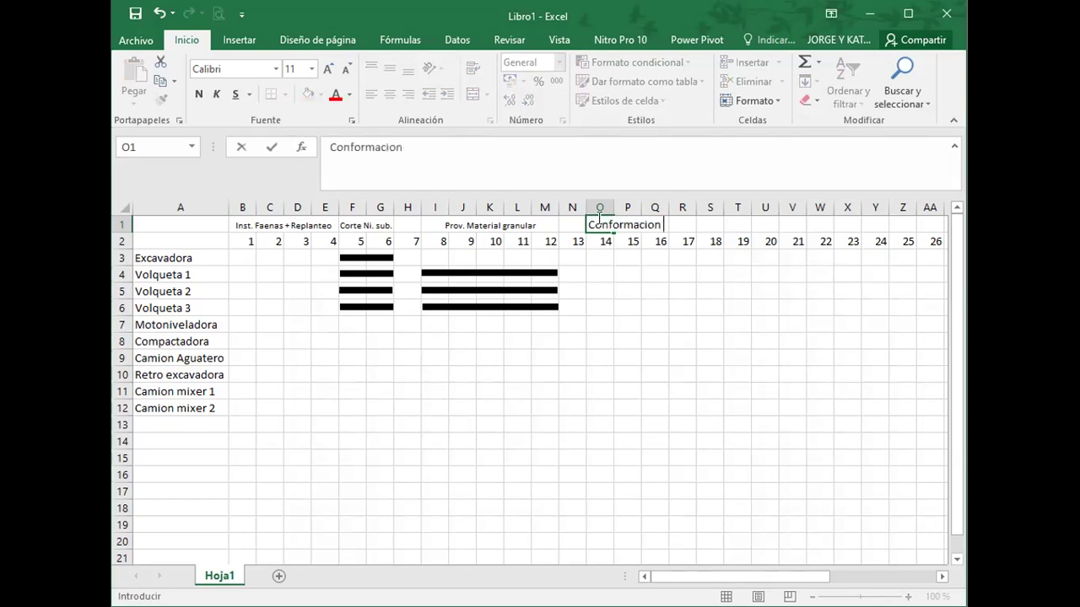
pyautogui.write(' capa sub-base')
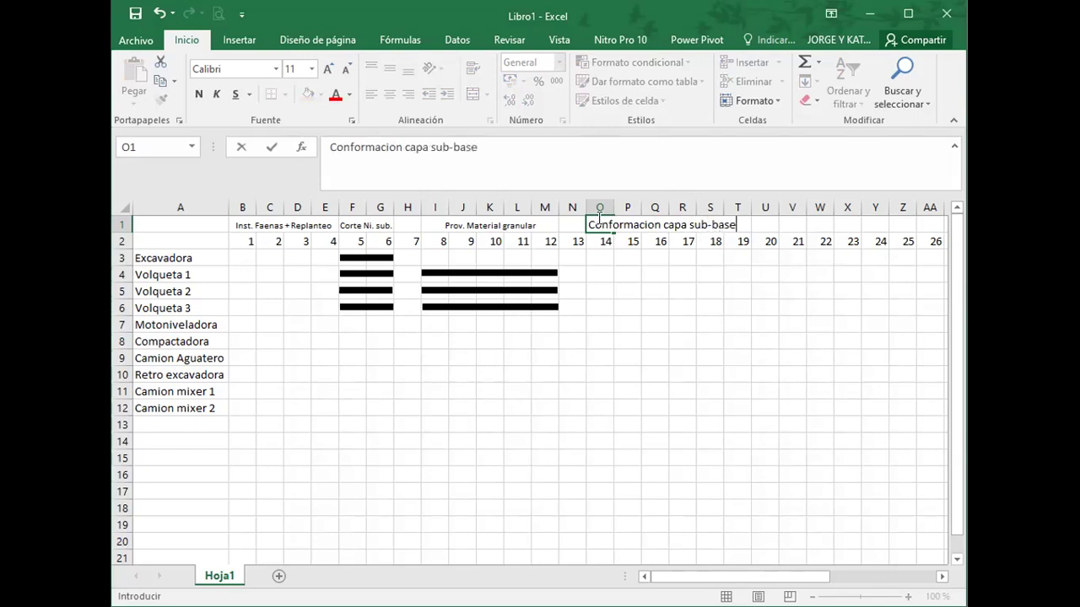
pyautogui.hotkey('ctrl', 'Return')
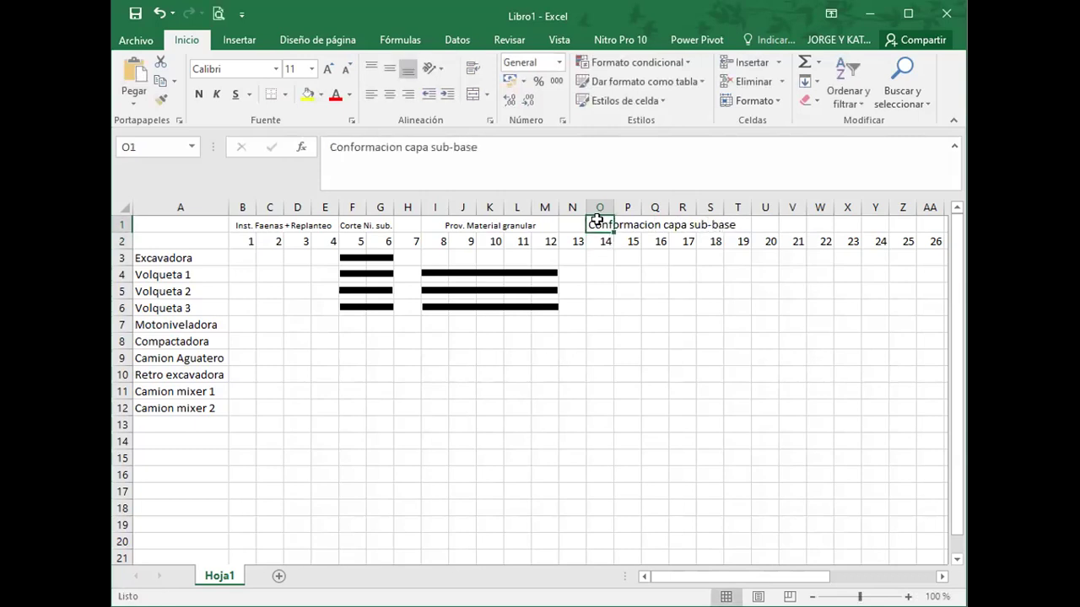
pyautogui.click(311, 68)
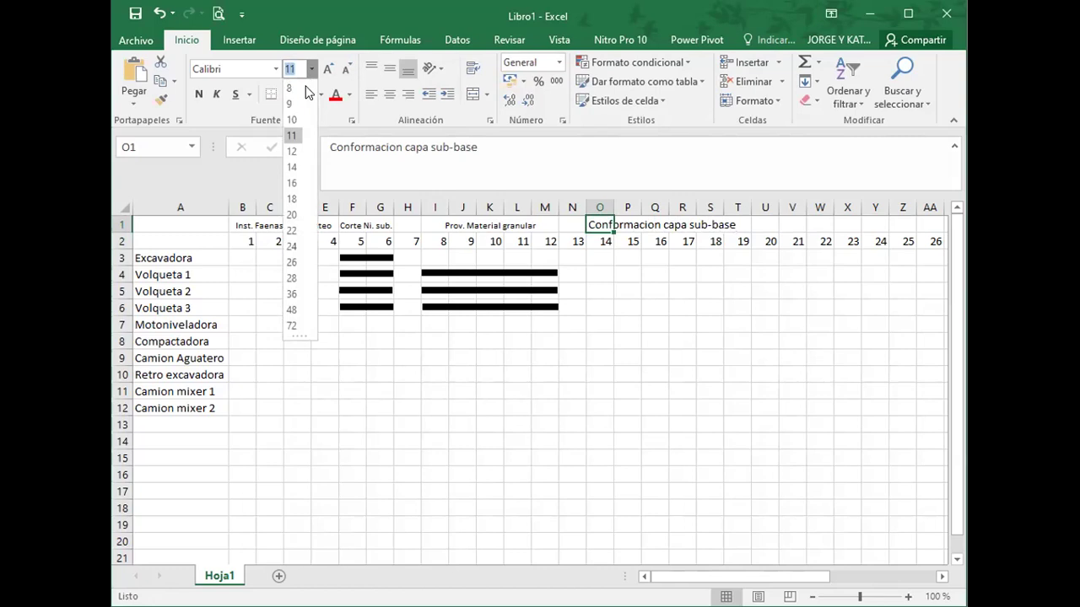
pyautogui.click(298, 85)
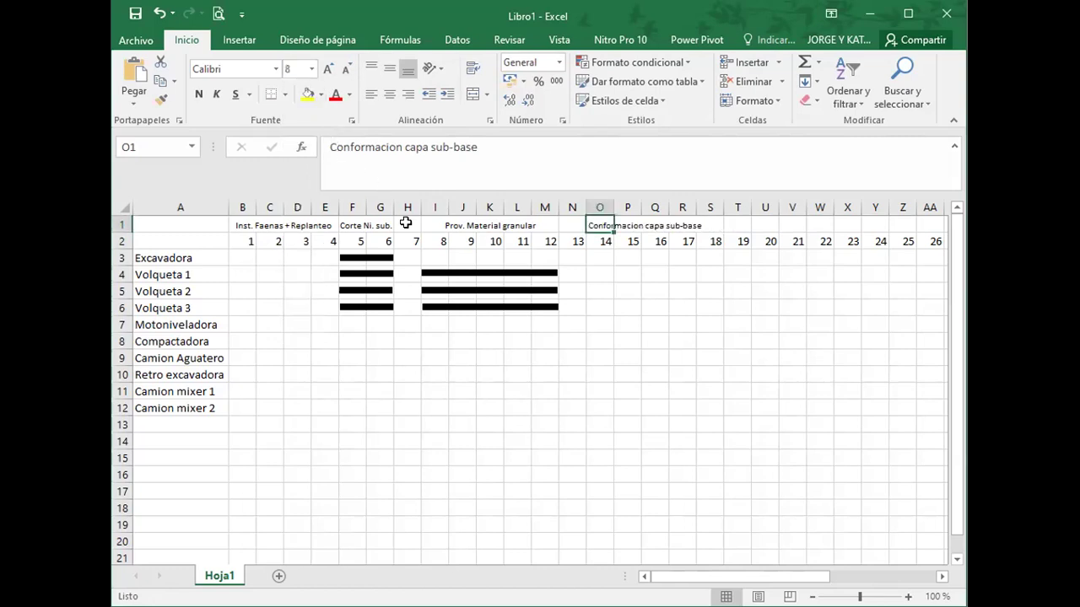
# - Copy the Excavadora bar into the Motoniveladora row, shorten it to one day and align it under day 13
pyautogui.click(376, 258)
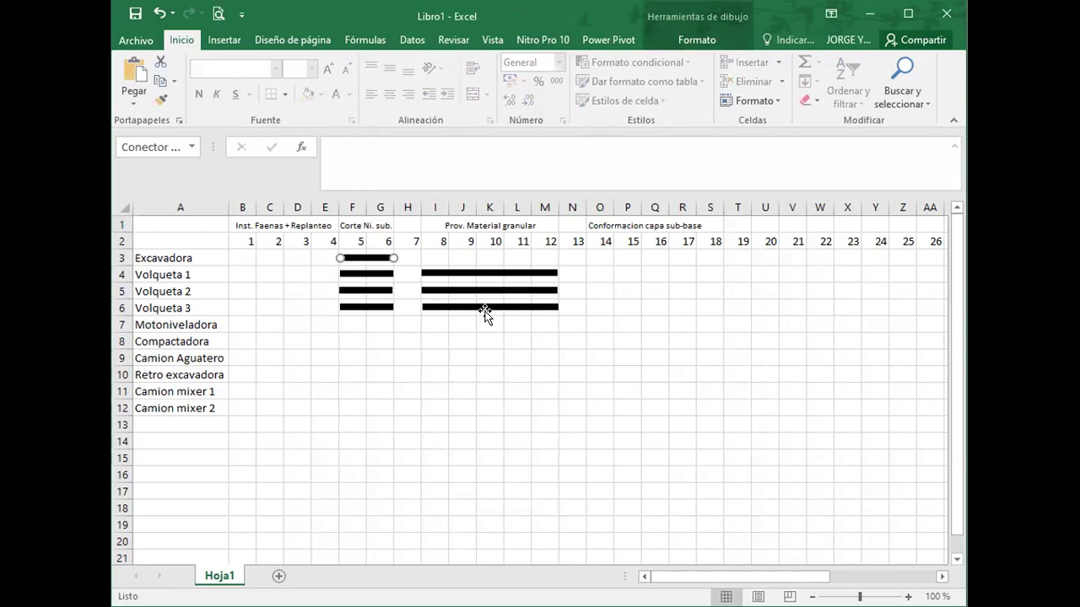
pyautogui.click(571, 319)
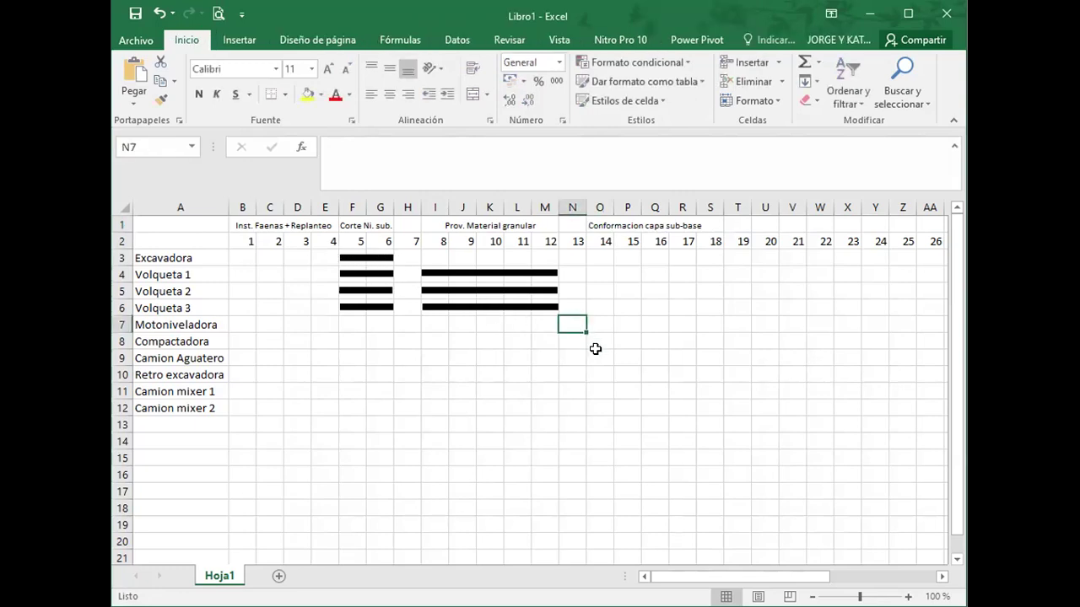
pyautogui.hotkey('ctrl', 'v')
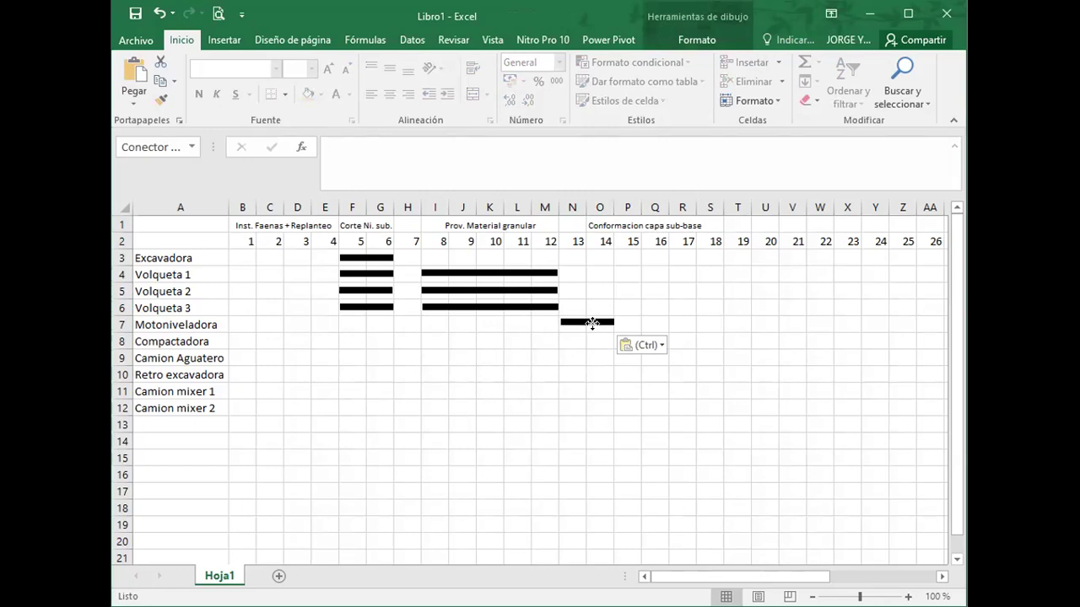
pyautogui.moveTo(592, 324); pyautogui.dragTo(591, 331)
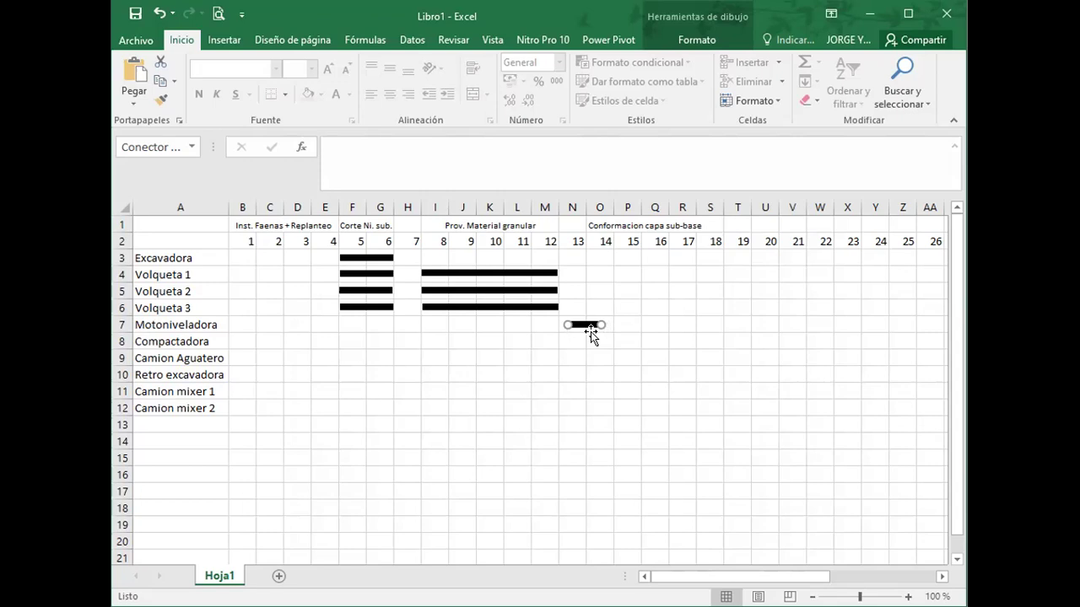
pyautogui.moveTo(591, 331); pyautogui.dragTo(590, 332)
pyautogui.press('Left')
pyautogui.press('Left')
pyautogui.press('Left')
pyautogui.press('Left')
pyautogui.press('Left')
pyautogui.press('Left')
# - Duplicate the Motoniveladora bar into the Compactadora row and stretch it to span days 13 to 17
pyautogui.hotkey('ctrl', 'd')
pyautogui.moveTo(590, 331); pyautogui.dragTo(588, 333)
pyautogui.moveTo(591, 332); pyautogui.dragTo(590, 331)
pyautogui.moveTo(589, 341); pyautogui.dragTo(694, 338)
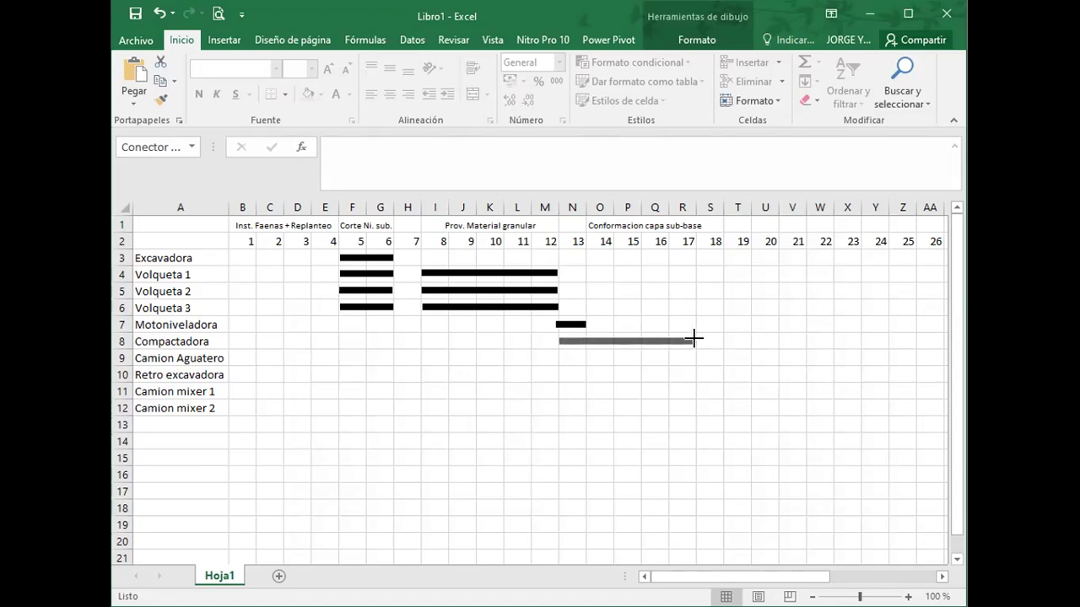
pyautogui.moveTo(693, 338); pyautogui.dragTo(695, 340)
# - Lengthen the Motoniveladora bar so it ends at day 17
pyautogui.click(578, 324)
pyautogui.moveTo(587, 324); pyautogui.dragTo(693, 322)
pyautogui.click(633, 377)
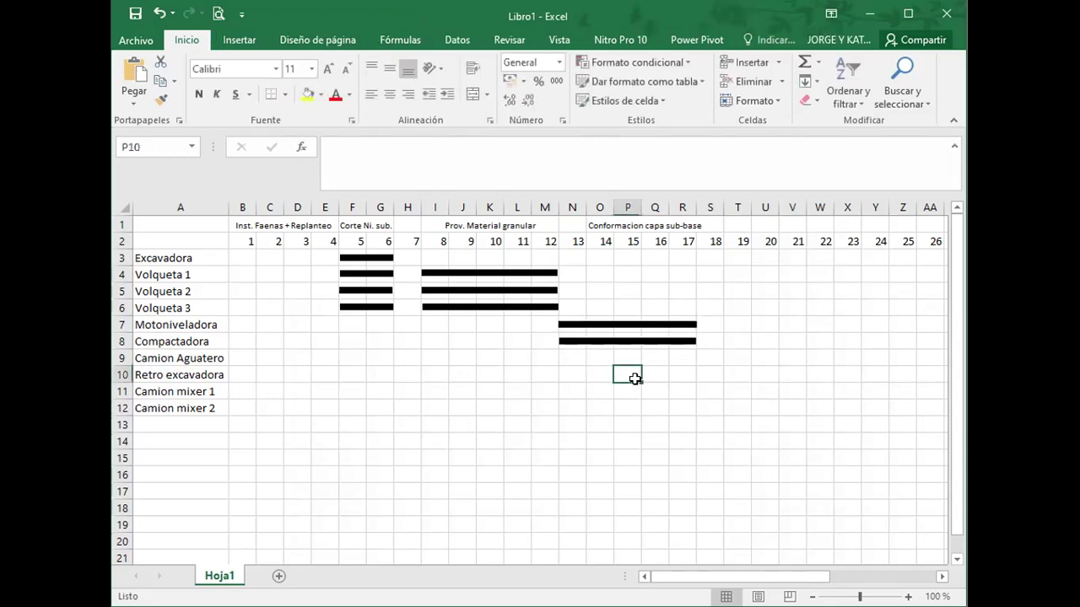
# - Insert a blank column between the equipment names and day 1
pyautogui.click(238, 209)
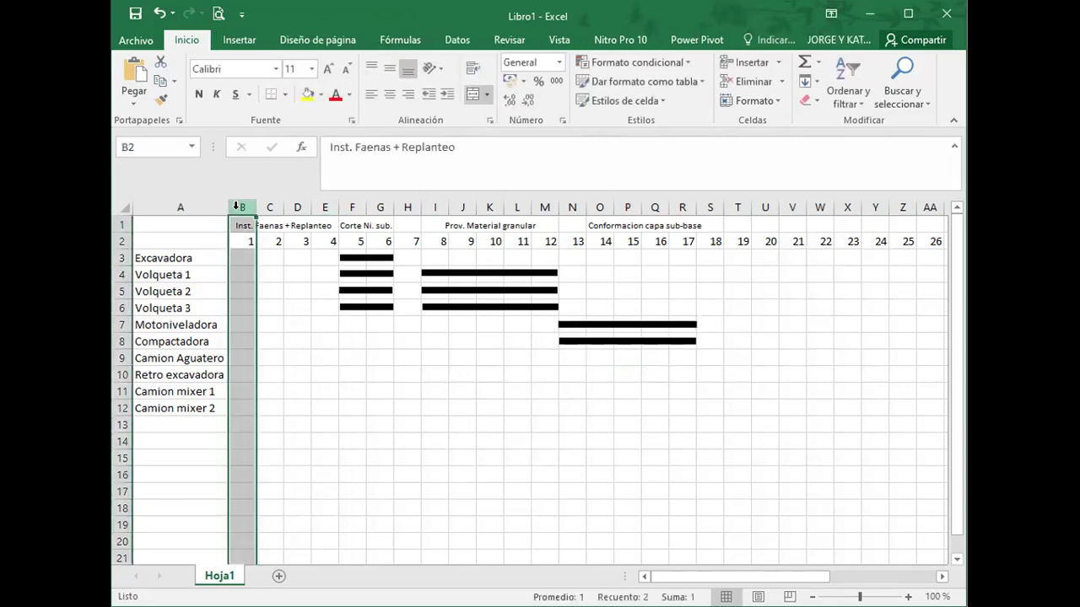
pyautogui.rightClick(242, 213)
pyautogui.click(290, 327)
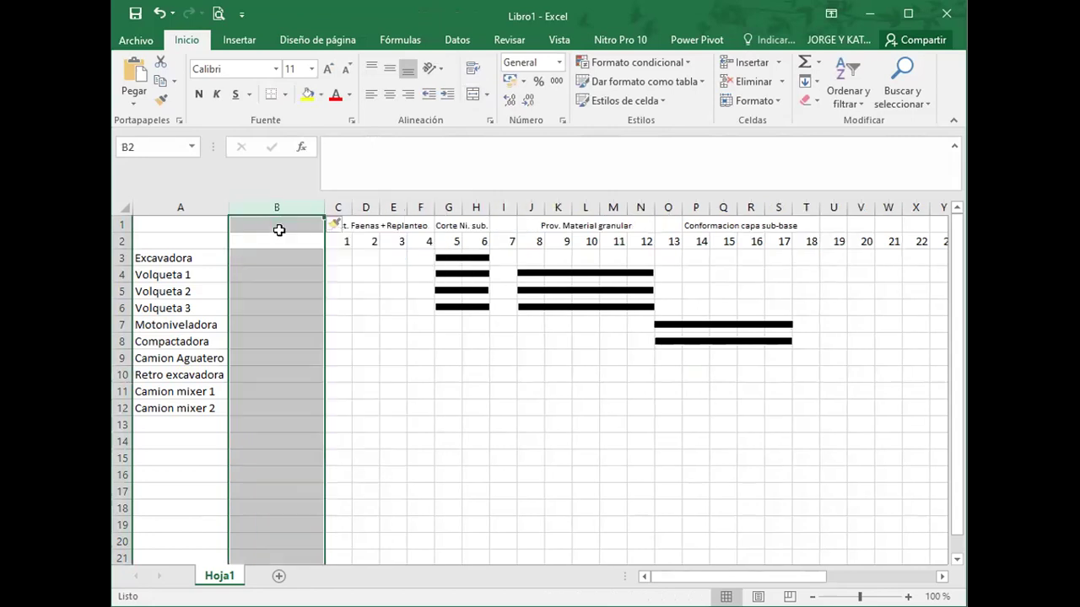
pyautogui.click(356, 304)
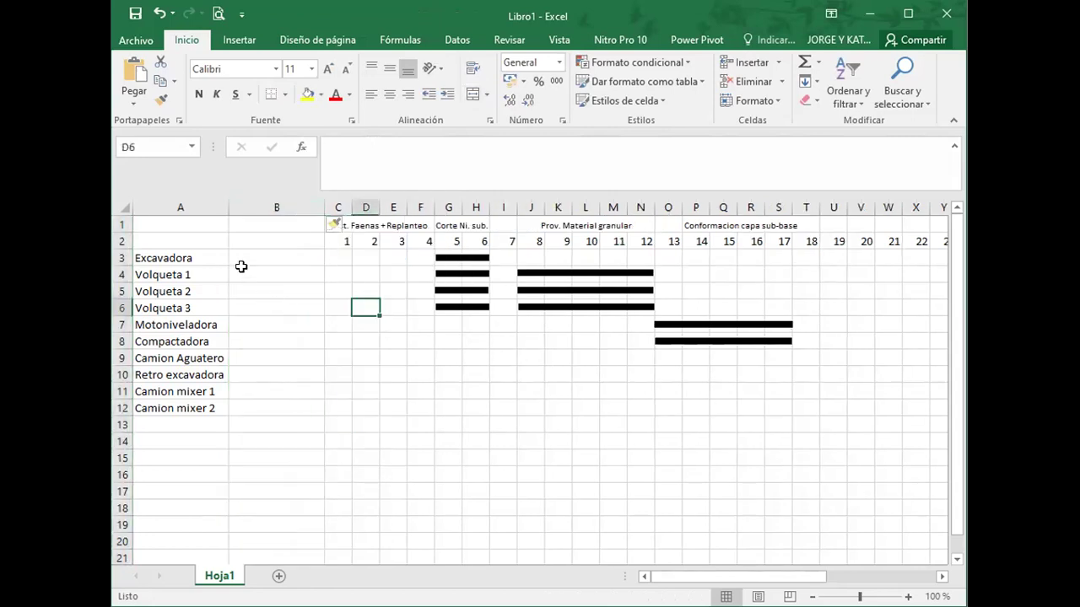
# - Enter the bold heading "HORAS" in B2 and center it
pyautogui.click(261, 223)
pyautogui.press('Down')
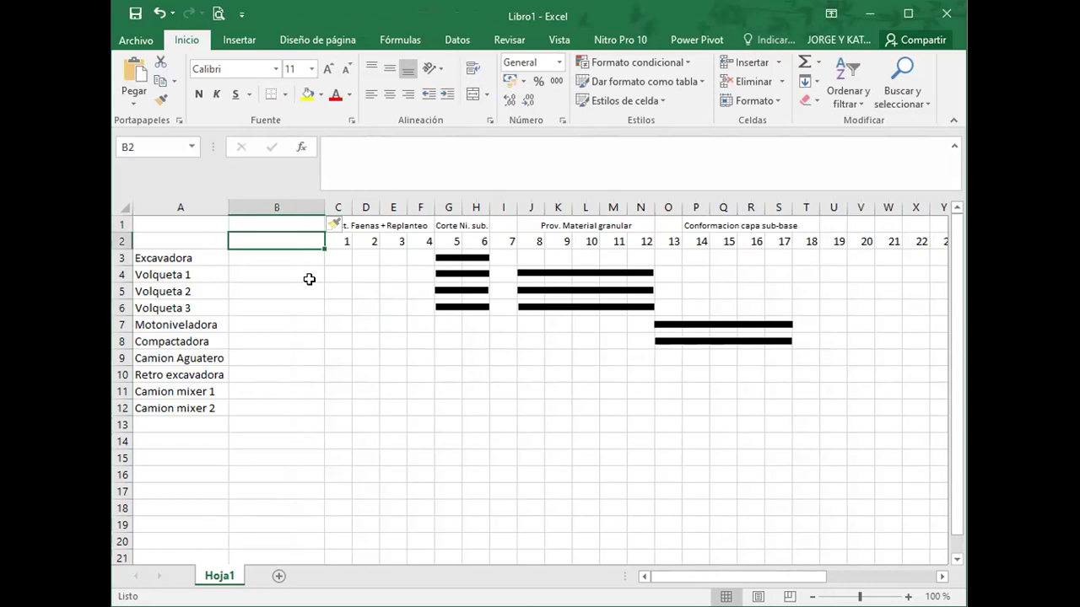
pyautogui.write('HORAS')
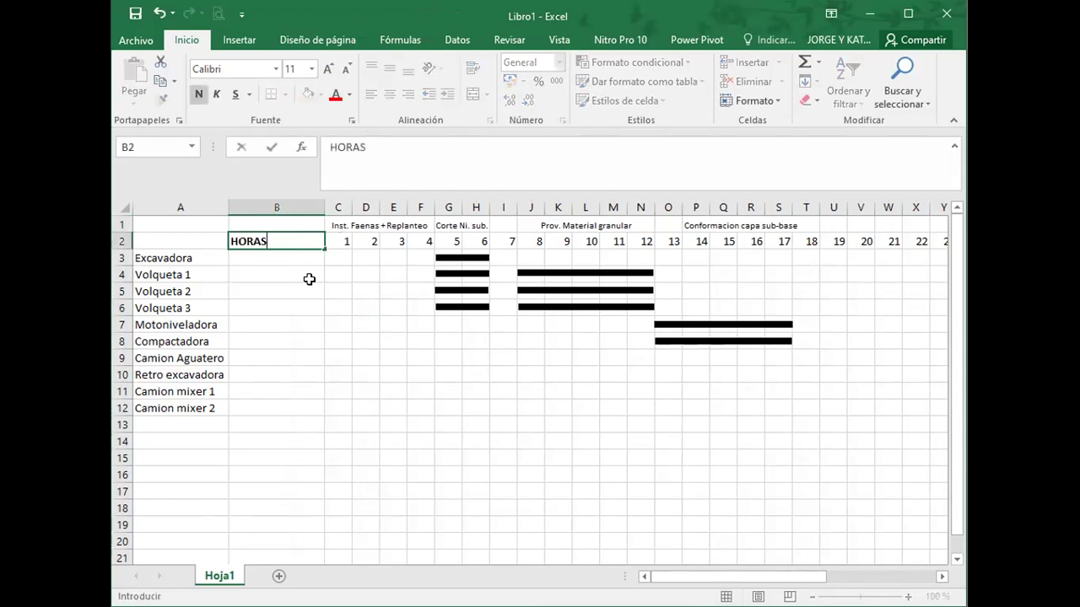
pyautogui.press('Return')
pyautogui.press('Up')
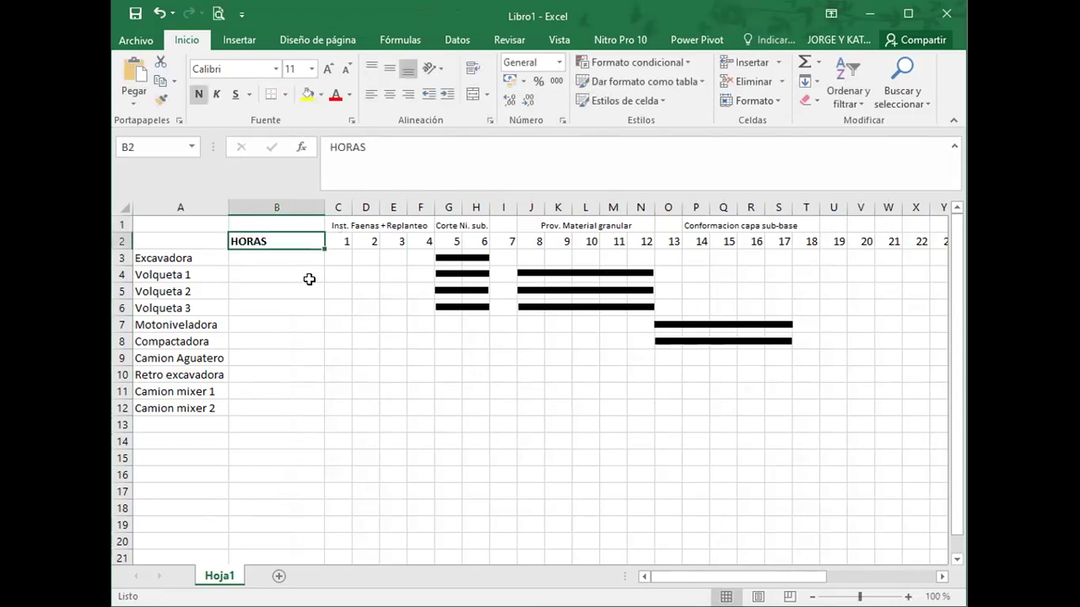
pyautogui.click(388, 94)
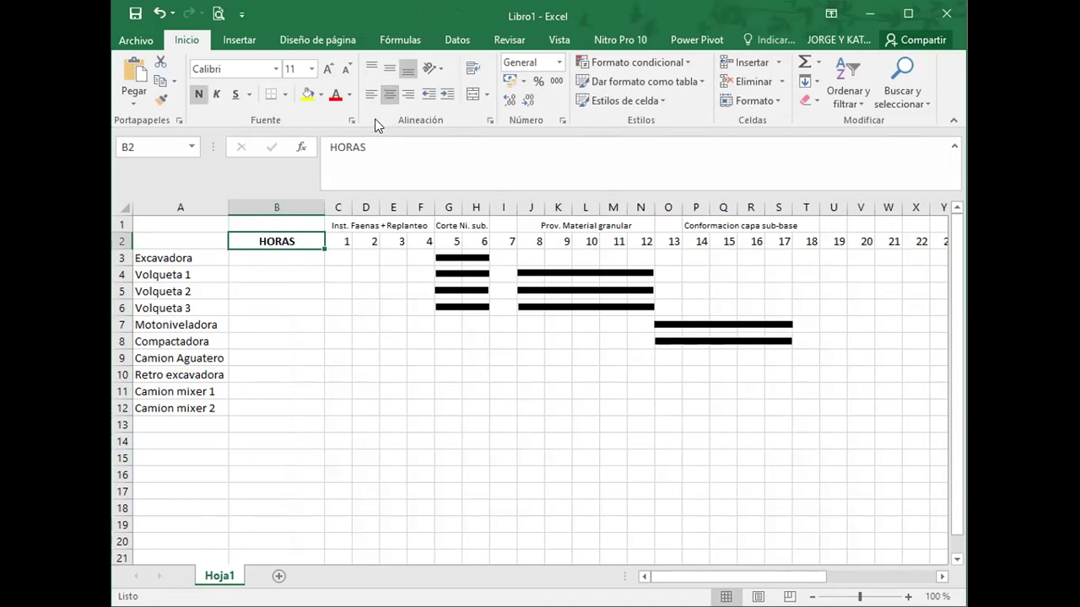
# - Duplicate the Compactadora bar into the Camion Aguatero row, aligned under days 13 to 17
pyautogui.click(782, 372)
pyautogui.press('Up')
pyautogui.press('Up')
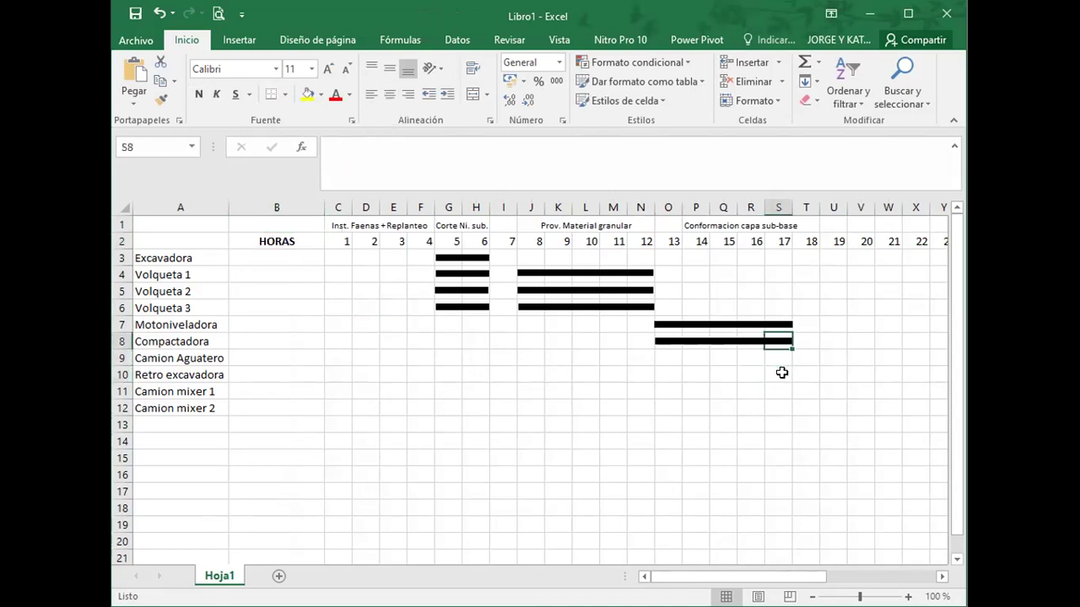
pyautogui.click(672, 340)
pyautogui.moveTo(673, 340); pyautogui.dragTo(702, 361)
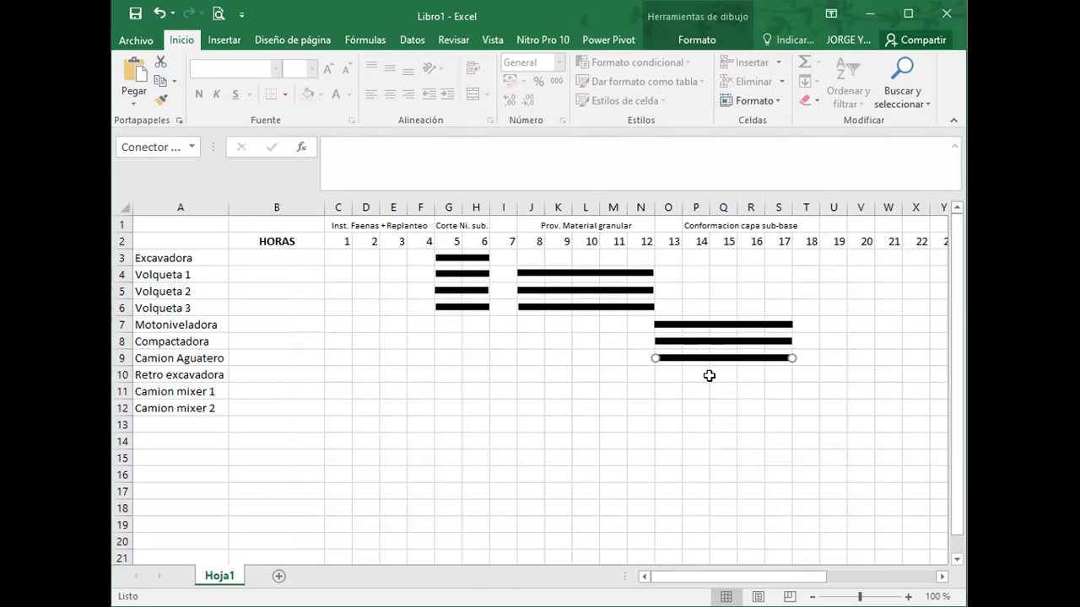
# - Shift the Motoniveladora, Compactadora and Camion Aguatero bars together one day later, spanning days 14 to 18
pyautogui.keyDown('shift'); pyautogui.click(703, 342); pyautogui.keyUp('shift')
pyautogui.keyDown('shift'); pyautogui.click(702, 324); pyautogui.keyUp('shift')
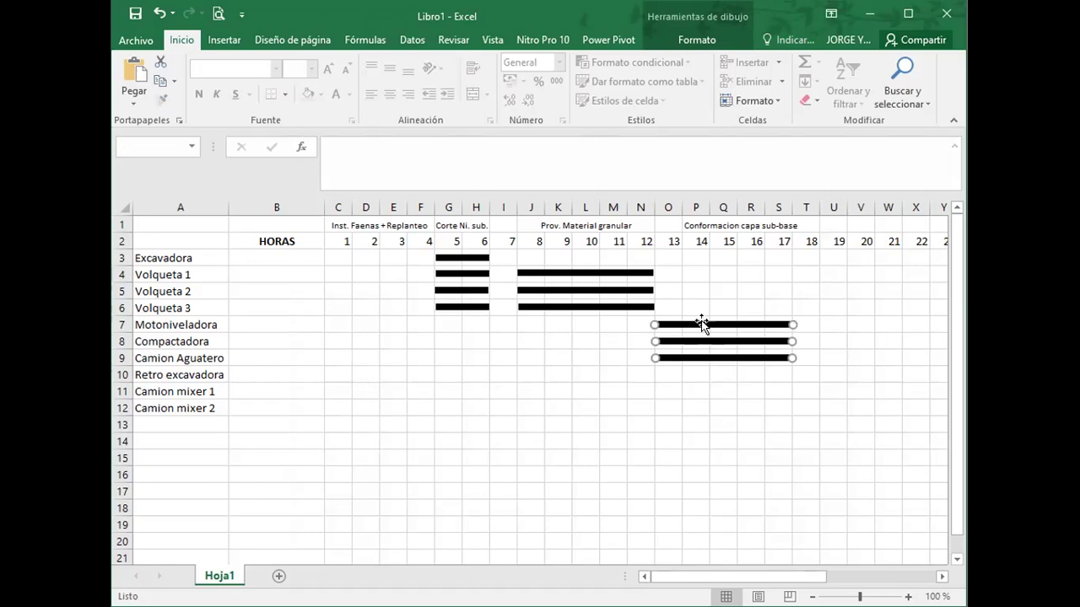
pyautogui.press('Right')
pyautogui.press('Right')
pyautogui.press('Right')
pyautogui.press('Right')
pyautogui.press('Right')
pyautogui.press('Right')
pyautogui.press('Right')
pyautogui.press('Right')
pyautogui.press('Right')
pyautogui.press('Right')
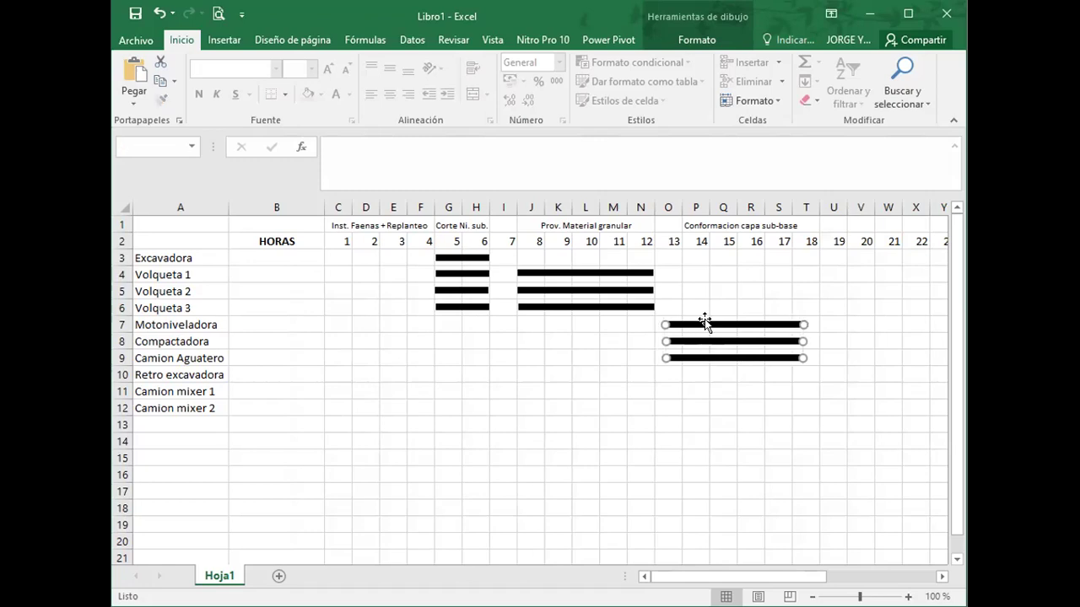
pyautogui.press('Left')
pyautogui.press('Left')
pyautogui.press('Left')
pyautogui.press('Left')
pyautogui.press('Left')
pyautogui.press('Left')
pyautogui.press('Left')
pyautogui.press('Left')
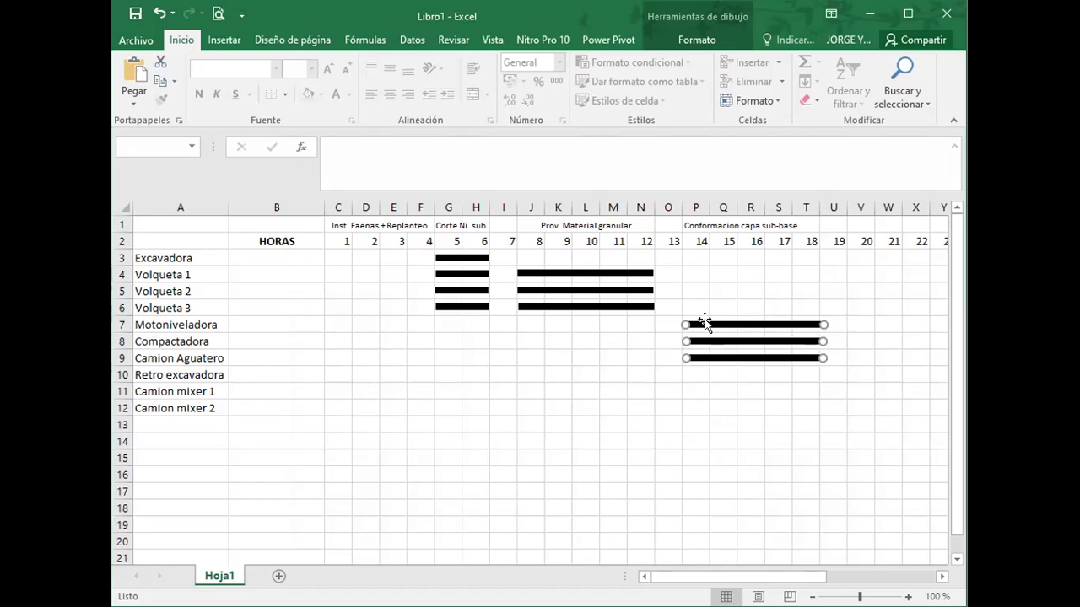
pyautogui.press('Left')
pyautogui.press('Left')
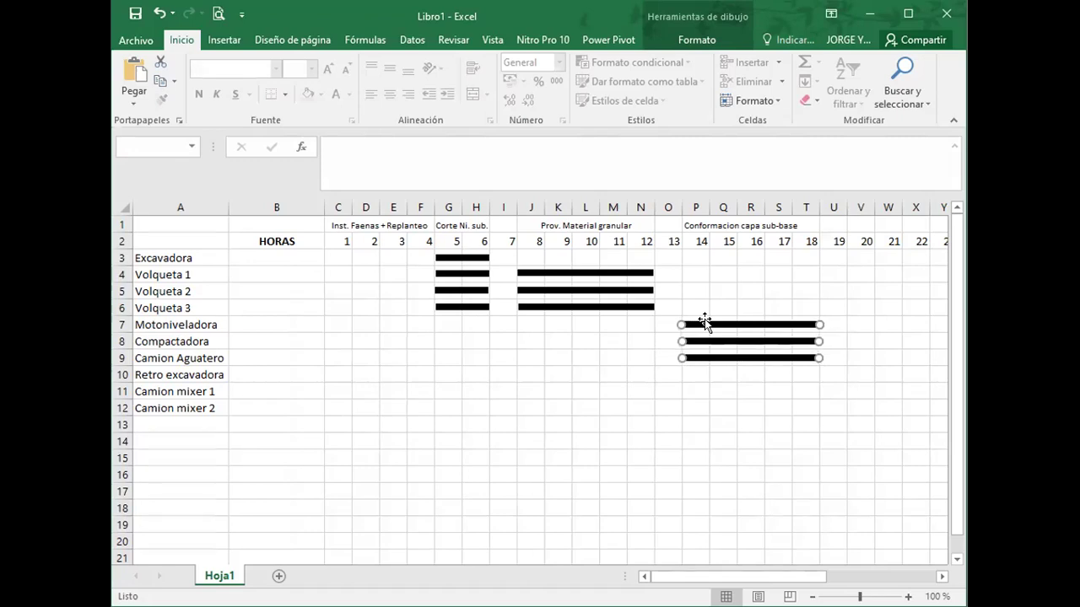
pyautogui.click(867, 327)
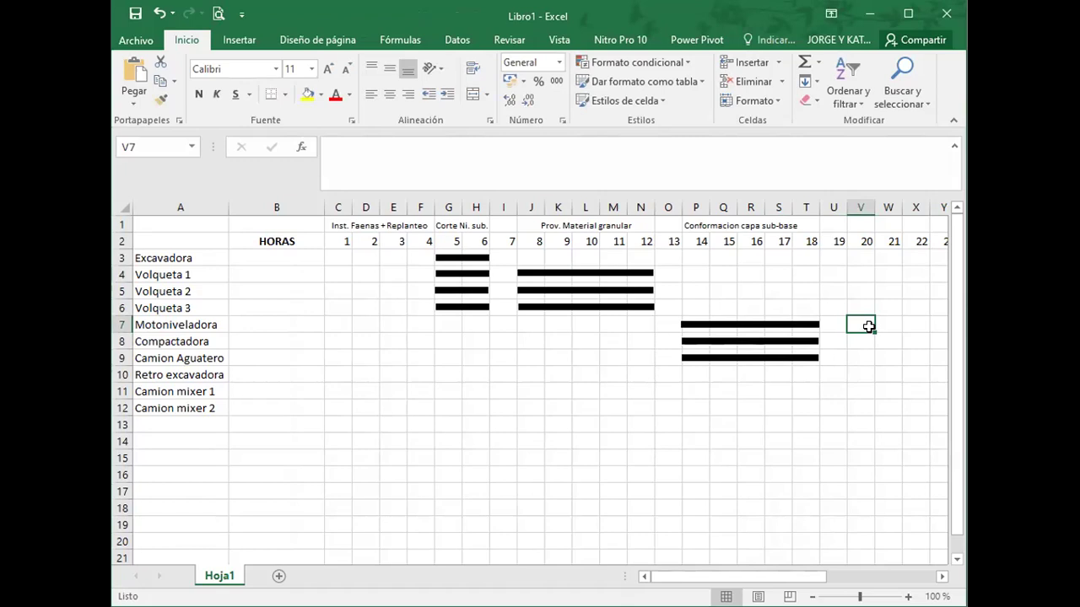
pyautogui.press('Up')
pyautogui.press('Up')
pyautogui.press('Up')
pyautogui.press('Up')
pyautogui.press('Up')
pyautogui.press('Up')
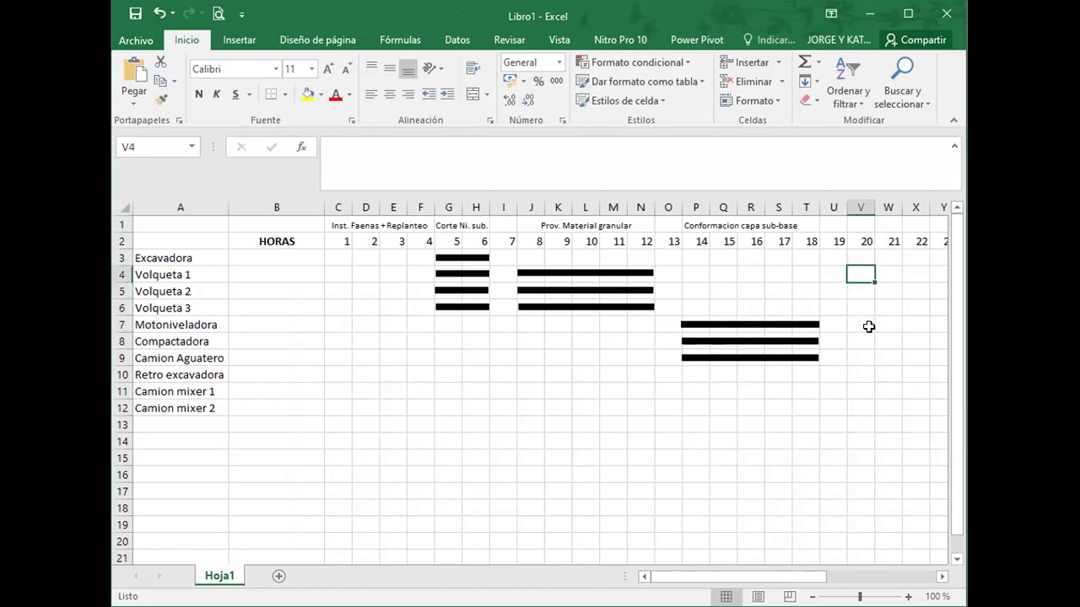
pyautogui.press('Left')
pyautogui.press('Down')
pyautogui.press('Down')
pyautogui.press('Down')
pyautogui.press('Down')
pyautogui.press('Down')
pyautogui.press('Down')
pyautogui.press('Down')
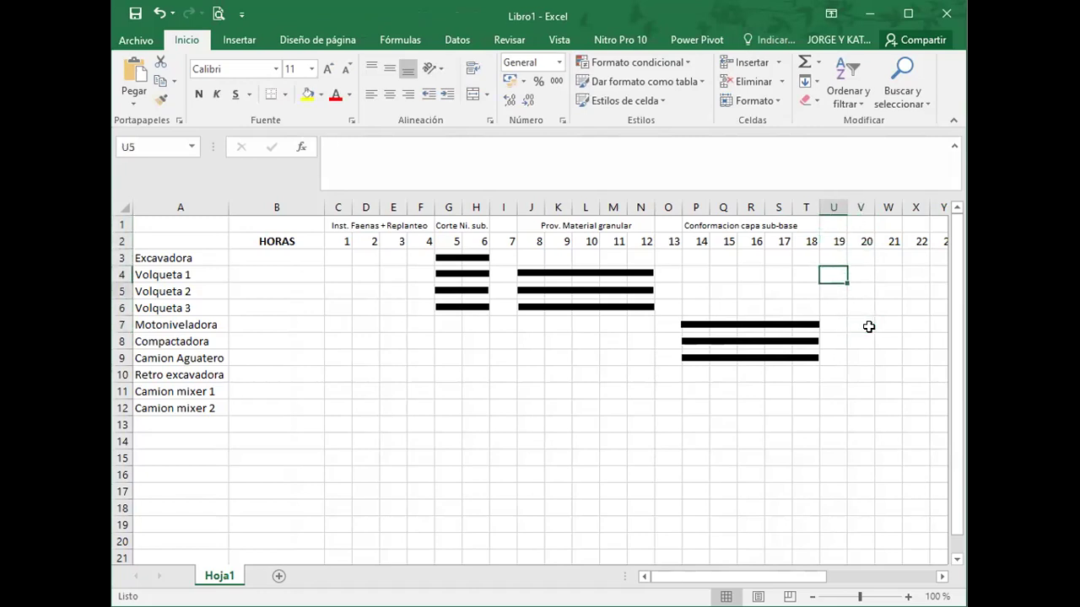
pyautogui.press('Down')
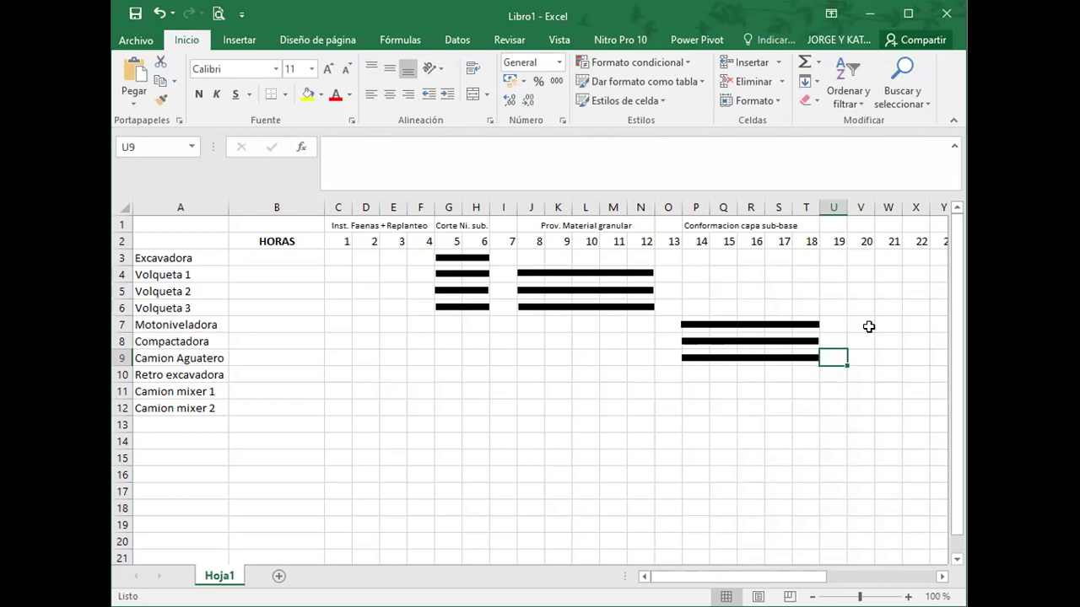
pyautogui.press('Up')
pyautogui.press('Up')
pyautogui.press('Up')
pyautogui.press('Up')
pyautogui.press('Up')
pyautogui.press('Up')
pyautogui.press('Up')
pyautogui.press('Up')
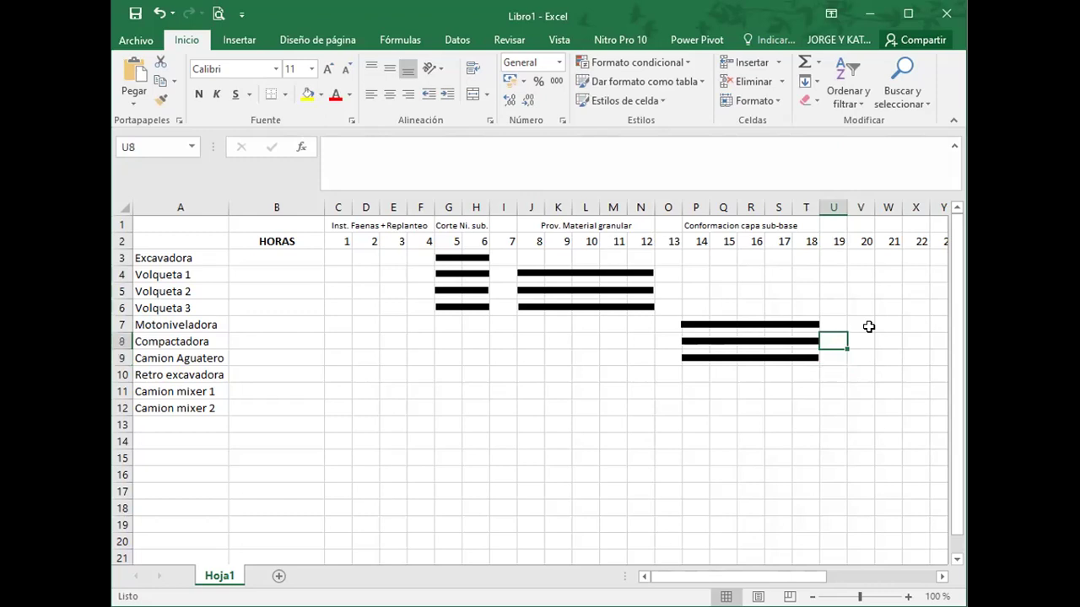
# - Enter the heading "Cuneta + Losa de Hº" in V1 above day 20
pyautogui.press('Right')
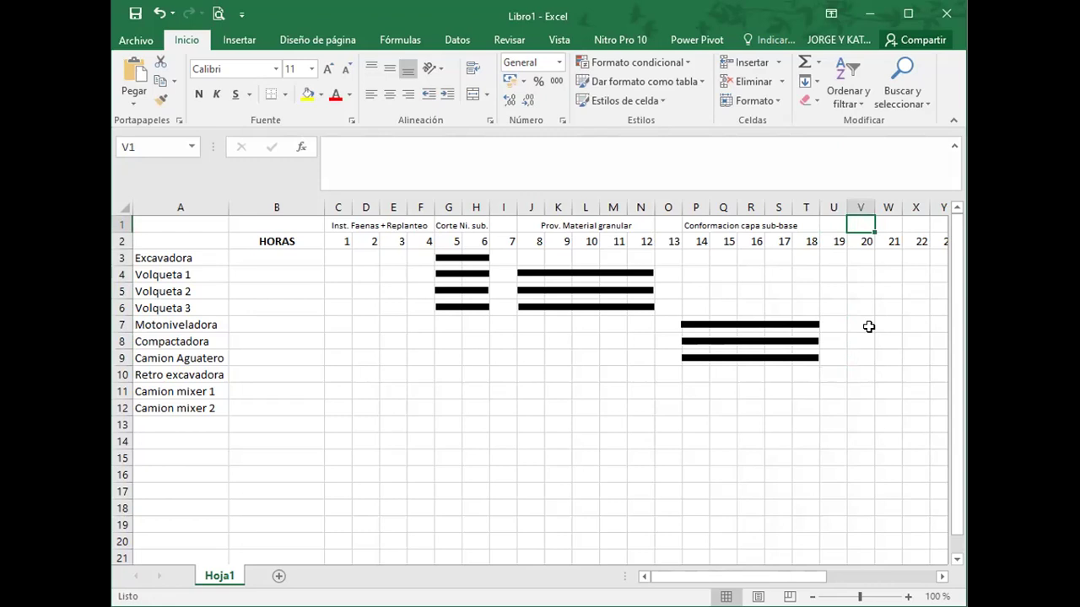
pyautogui.write('cUNE')
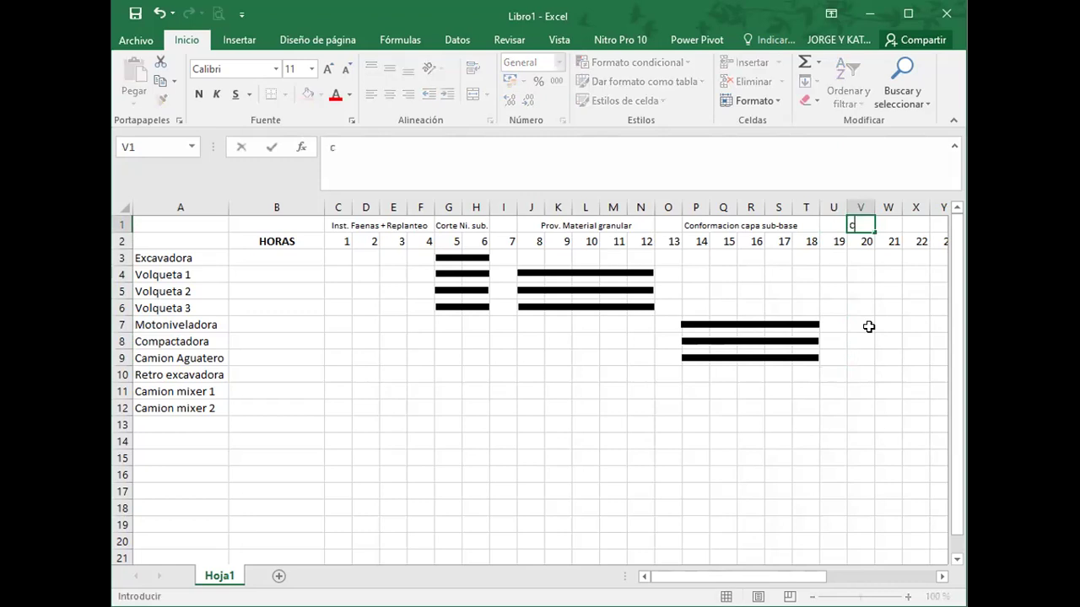
pyautogui.press('BackSpace')
pyautogui.press('BackSpace')
pyautogui.press('BackSpace')
pyautogui.press('BackSpace')
pyautogui.write('Cuneta + Iñ')
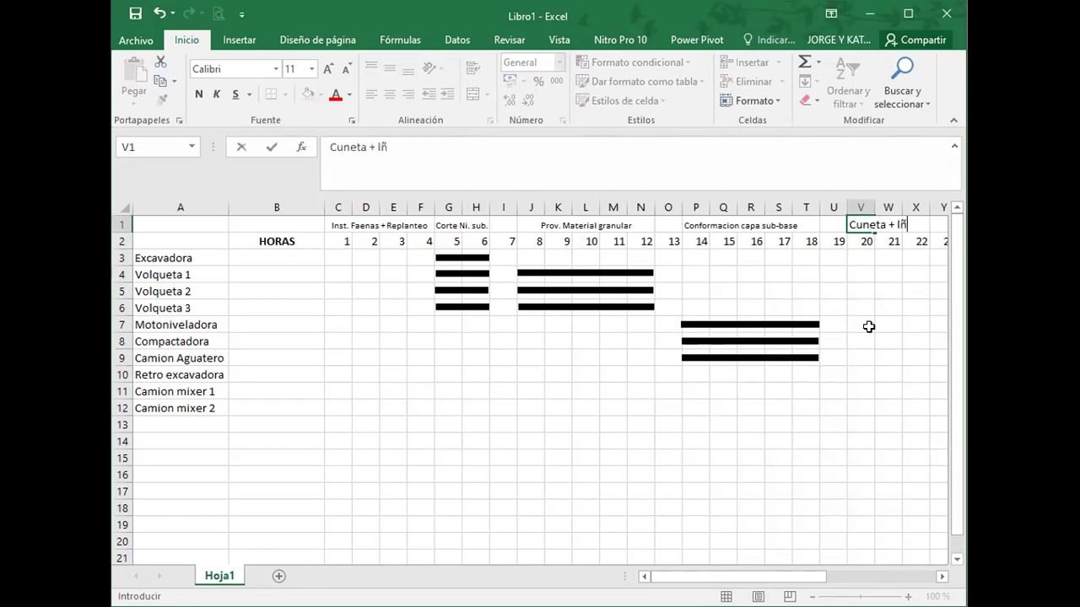
pyautogui.press('BackSpace')
pyautogui.press('BackSpace')
pyautogui.write('Losa de Hº')
pyautogui.press('Return')
# - Merge and center V1:AA1 so the Cuneta heading covers days 20 to 25
pyautogui.press('Right')
pyautogui.press('Right')
pyautogui.press('Right')
pyautogui.press('Right')
pyautogui.press('Down')
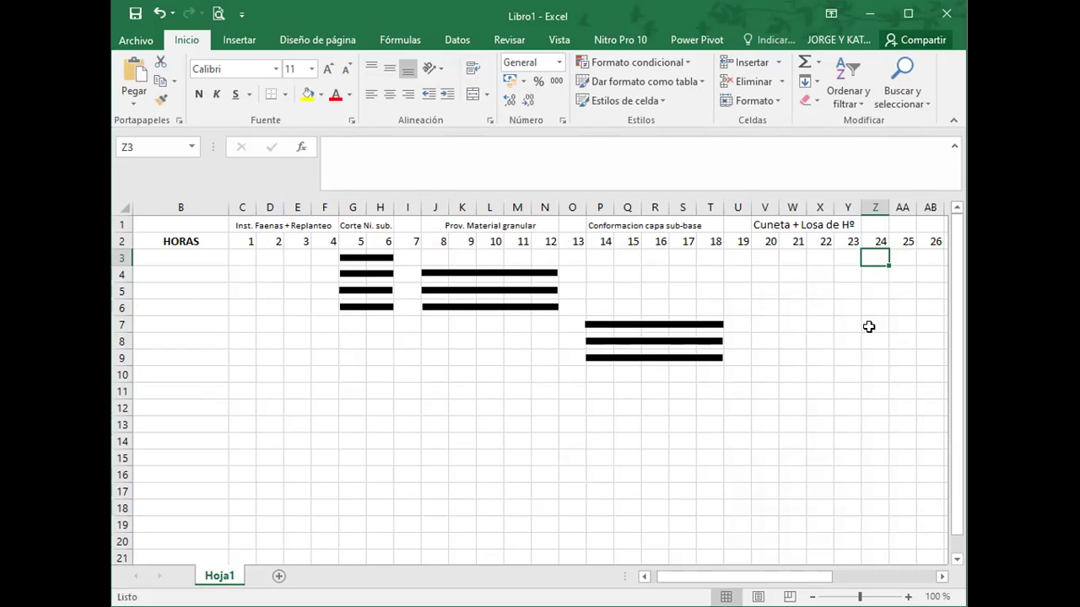
pyautogui.press('Left')
pyautogui.press('Left')
pyautogui.press('Left')
pyautogui.press('Left')
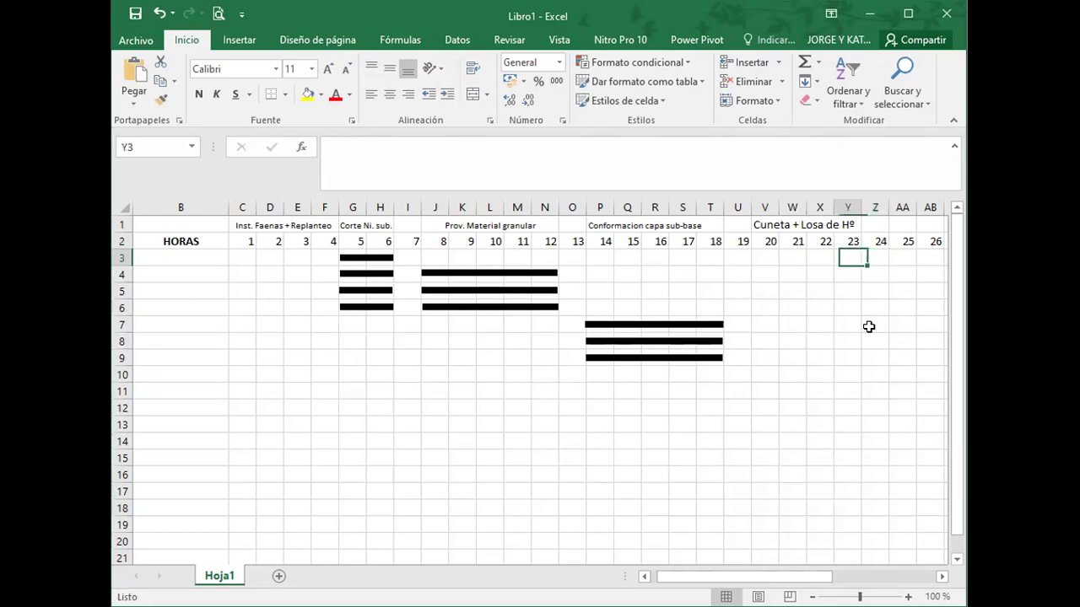
pyautogui.press('Right')
pyautogui.press('Right')
pyautogui.press('Right')
pyautogui.press('Right')
pyautogui.press('Right')
pyautogui.press('Up')
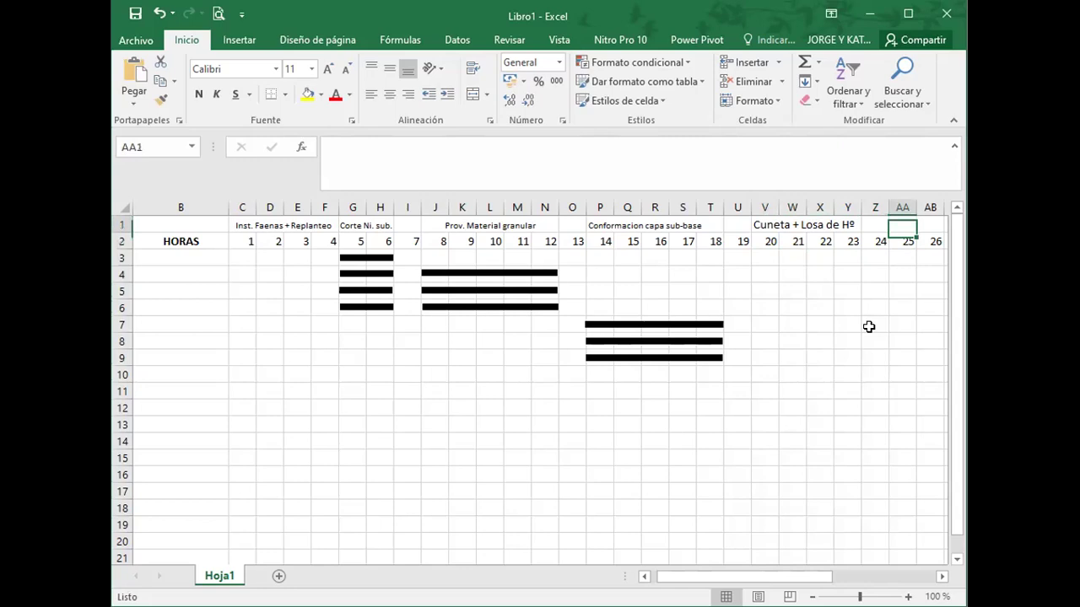
pyautogui.press('Up')
pyautogui.hotkey('shift', 'Left')
pyautogui.hotkey('shift', 'Left')
pyautogui.hotkey('shift', 'Left')
pyautogui.hotkey('shift', 'Left')
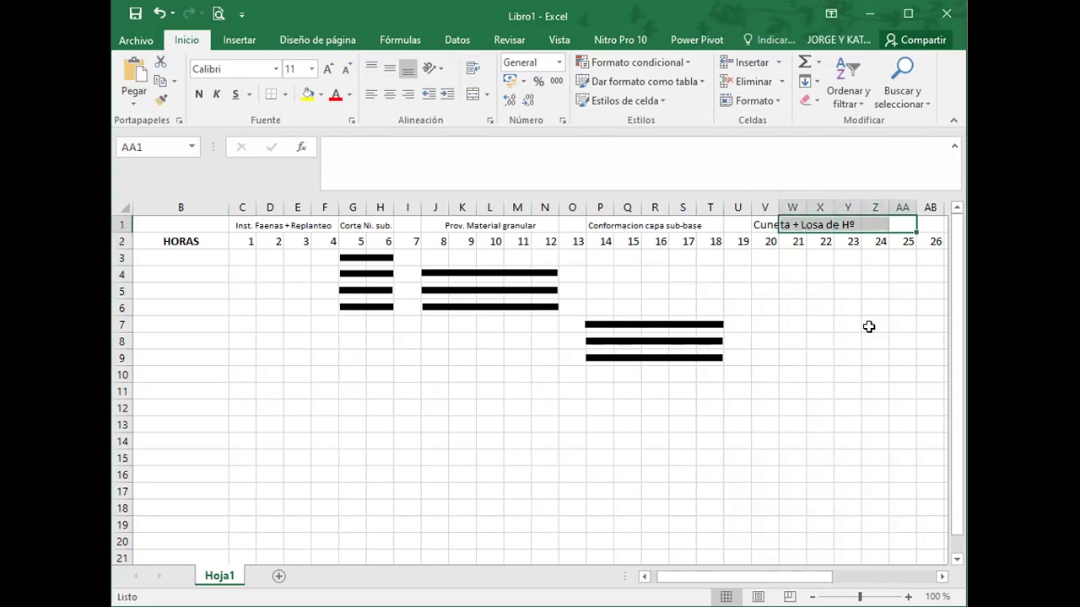
pyautogui.hotkey('shift', 'Left')
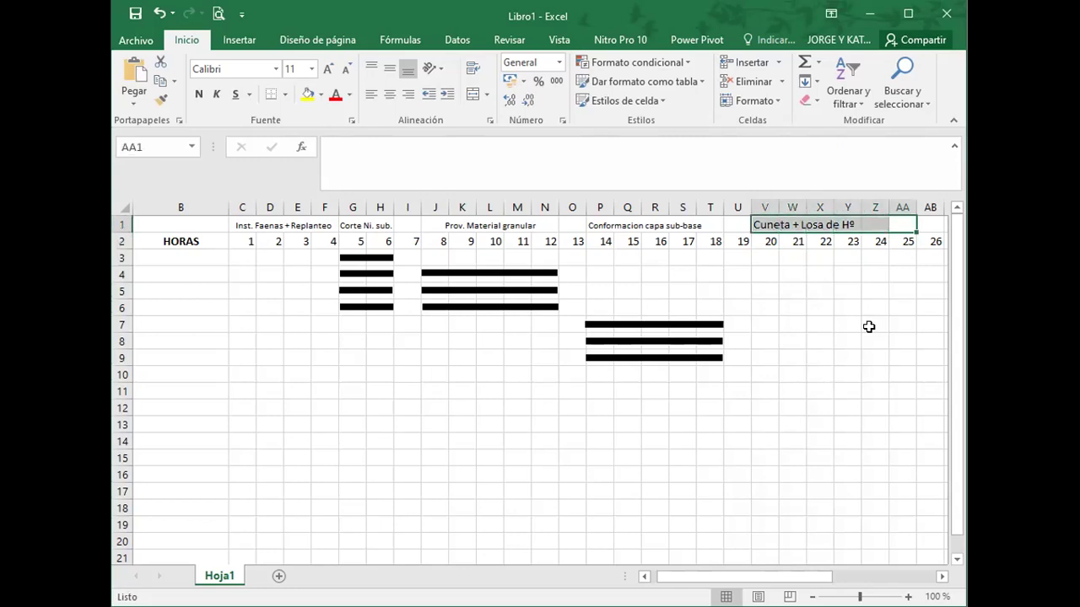
pyautogui.click(474, 94)
# - Copy the Motoniveladora bar into row 3 under the Cuneta heading and stretch it to cover days 20 to 25
pyautogui.click(617, 324)
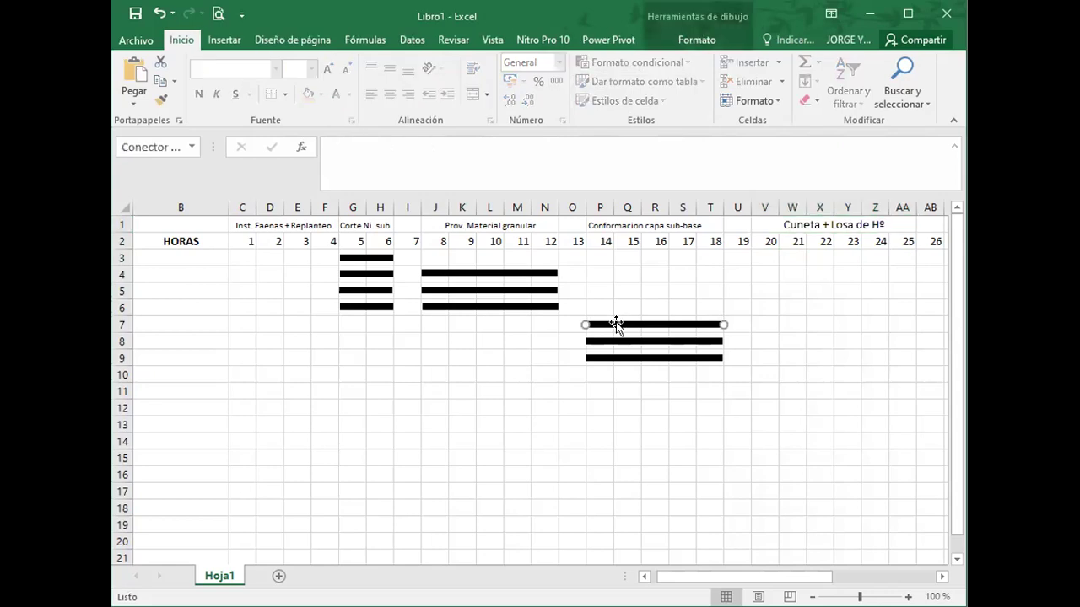
pyautogui.click(758, 260)
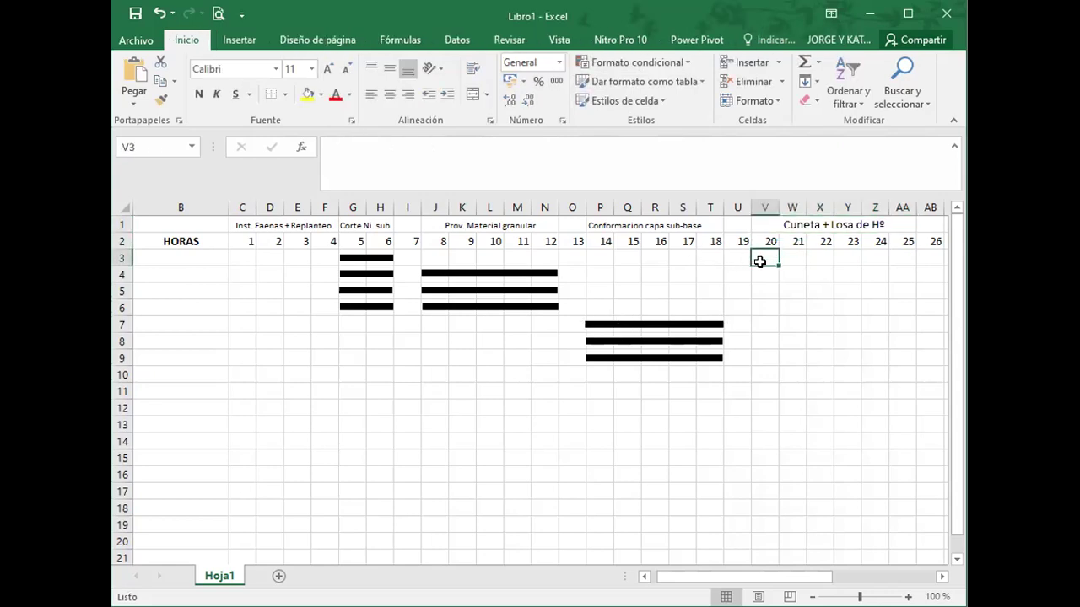
pyautogui.hotkey('ctrl', 'v')
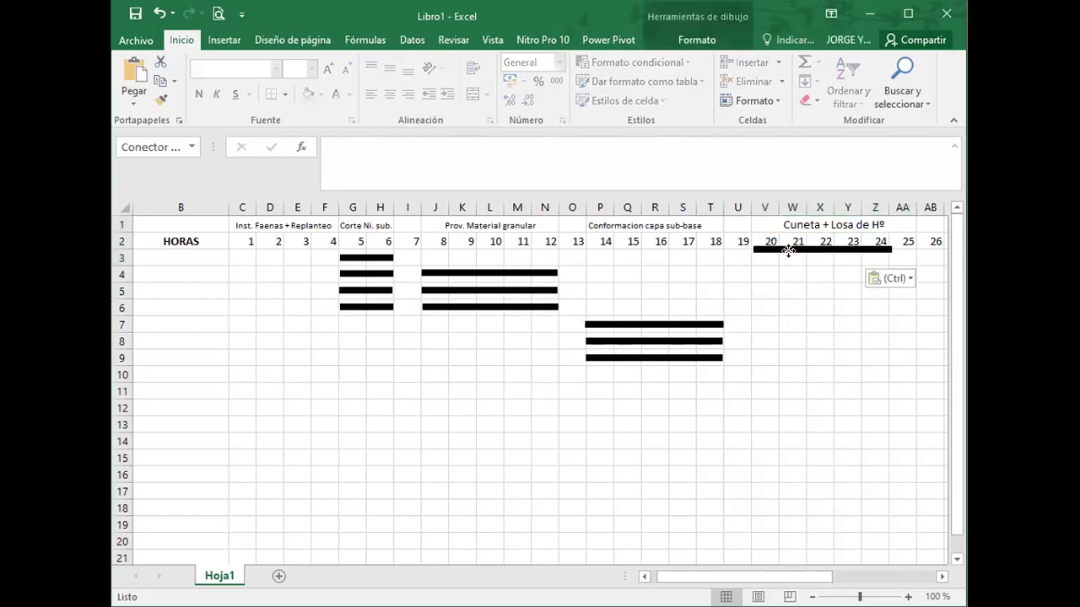
pyautogui.moveTo(788, 257); pyautogui.dragTo(786, 257)
pyautogui.click(786, 261)
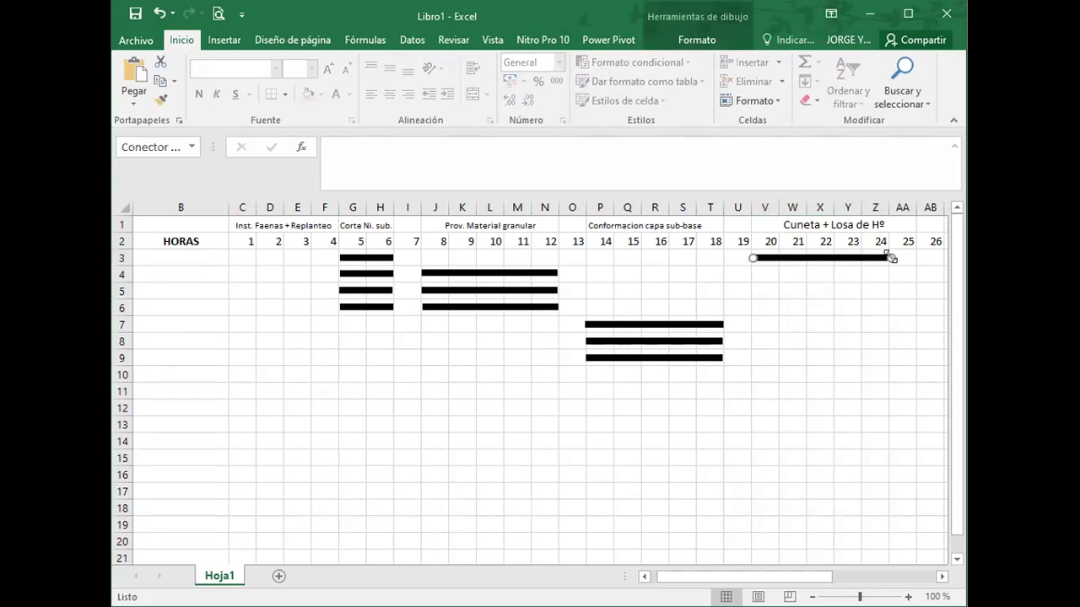
pyautogui.moveTo(890, 258); pyautogui.dragTo(912, 255)
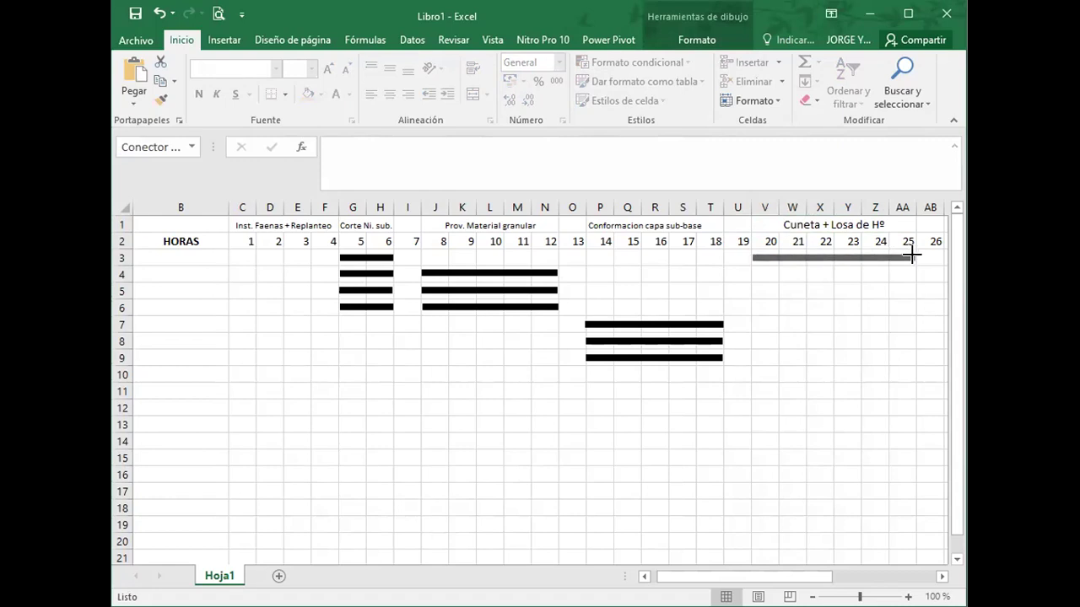
pyautogui.moveTo(912, 255); pyautogui.dragTo(913, 257)
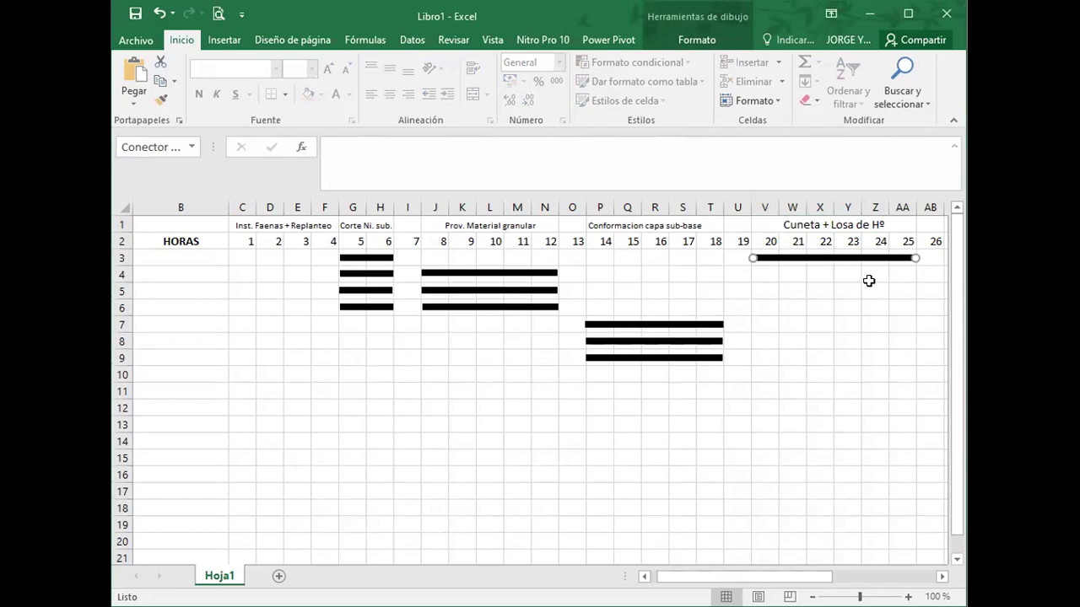
# - Duplicate the day 20 to 25 bar and move the original down into row 10, the Retro excavadora row
pyautogui.hotkey('ctrl', 'd')
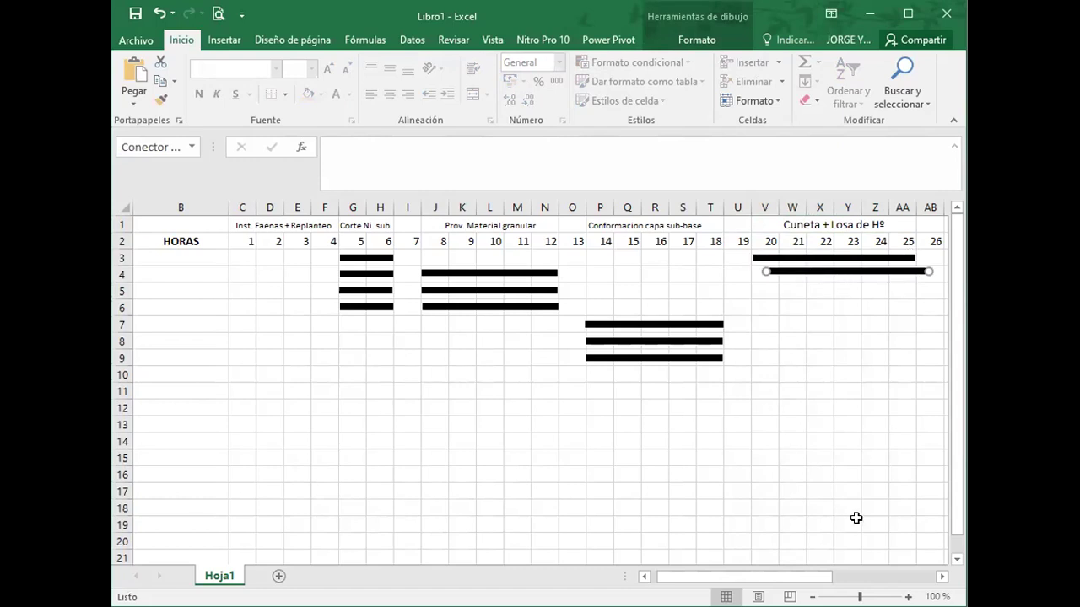
pyautogui.click(854, 372)
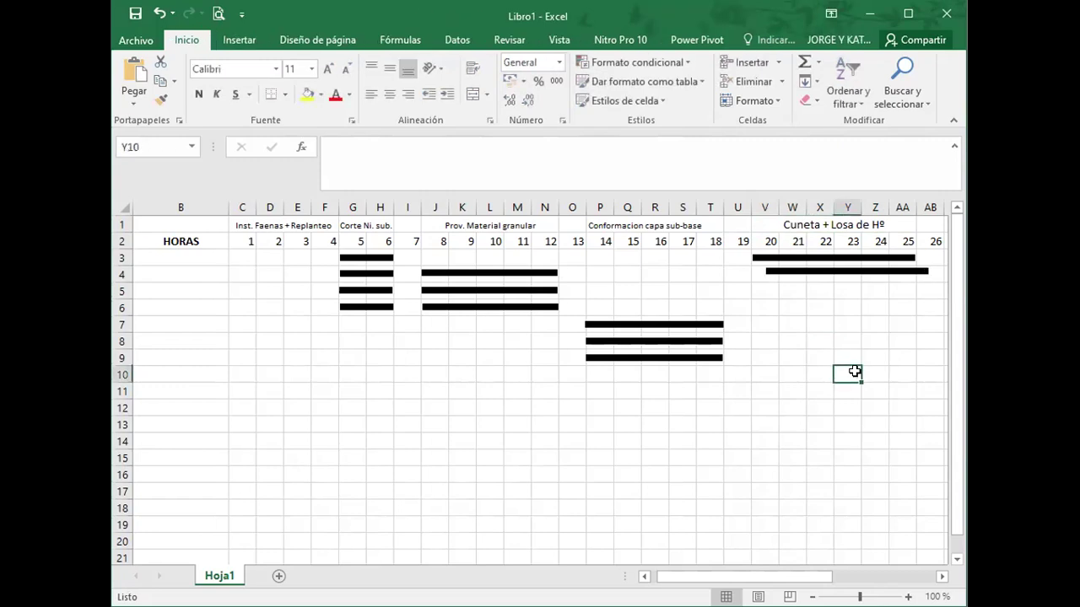
pyautogui.click(786, 260)
pyautogui.moveTo(786, 264); pyautogui.dragTo(786, 373)
pyautogui.click(696, 378)
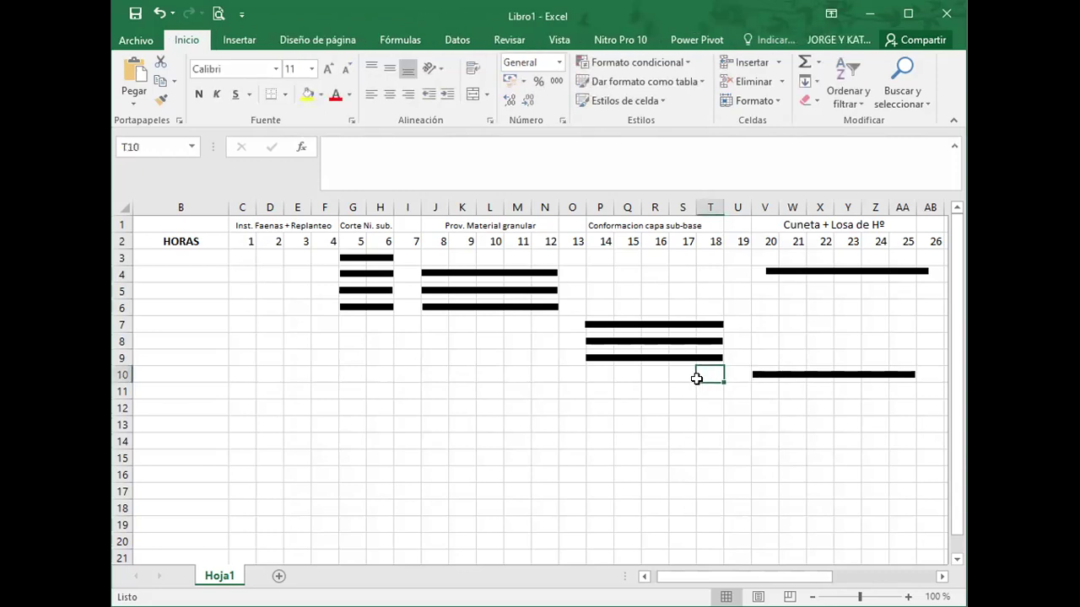
# - Place matching bars starting at day 20 in the Camion mixer 1 and Camion mixer 2 rows
pyautogui.press('Home')
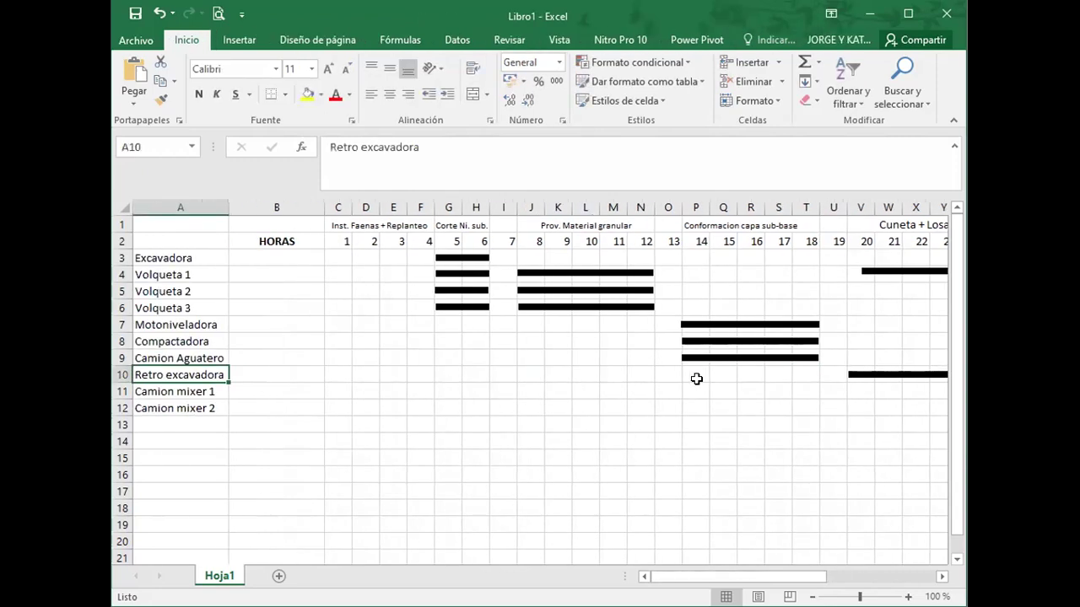
pyautogui.hotkey('ctrl', 'Right')
pyautogui.press('Home')
pyautogui.moveTo(874, 271); pyautogui.dragTo(861, 403)
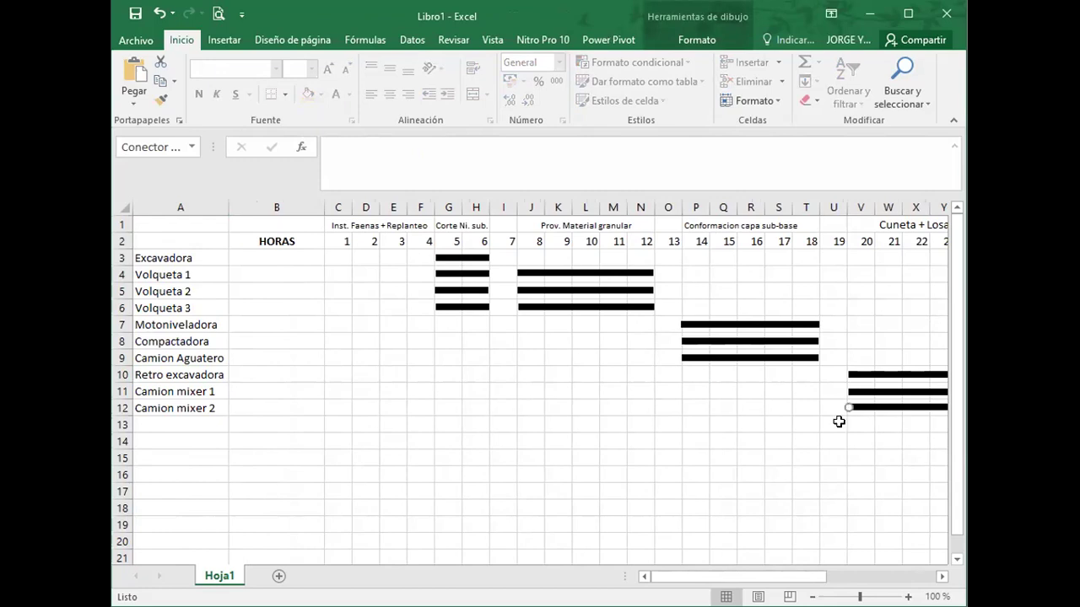
# - Review the placed bars against the activity headings and the machine names in column A
pyautogui.click(839, 421)
pyautogui.press('Right')
pyautogui.press('Right')
pyautogui.press('Right')
pyautogui.press('Right')
pyautogui.press('Right')
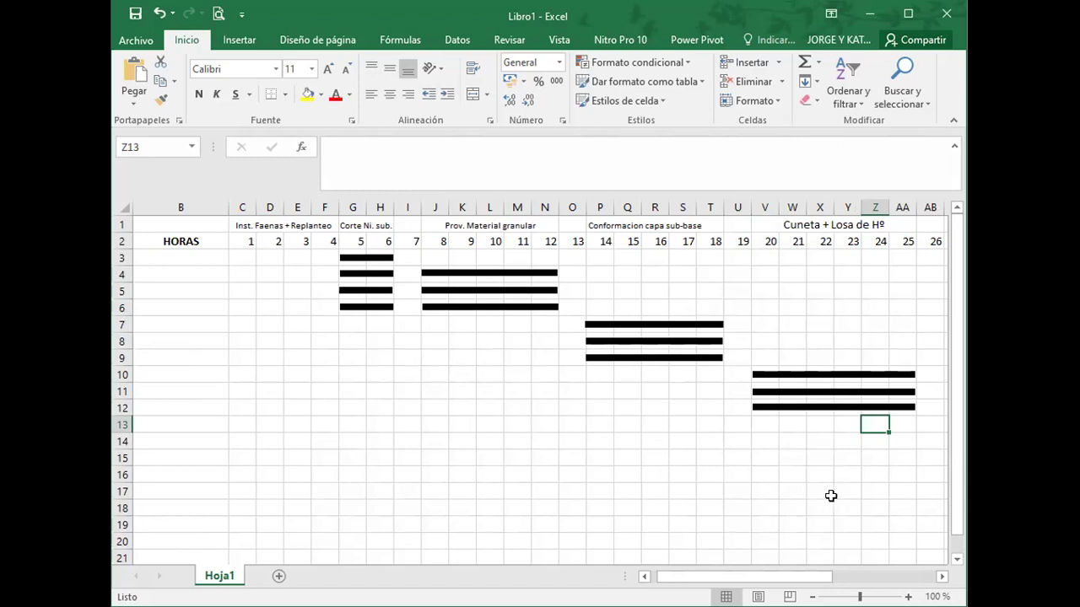
pyautogui.click(532, 340)
pyautogui.press('Left')
pyautogui.press('Left')
pyautogui.press('Left')
pyautogui.press('Left')
pyautogui.press('Left')
pyautogui.press('Left')
pyautogui.press('Left')
pyautogui.press('Left')
pyautogui.press('Left')
pyautogui.press('Left')
pyautogui.press('Left')
pyautogui.press('Left')
pyautogui.press('Left')
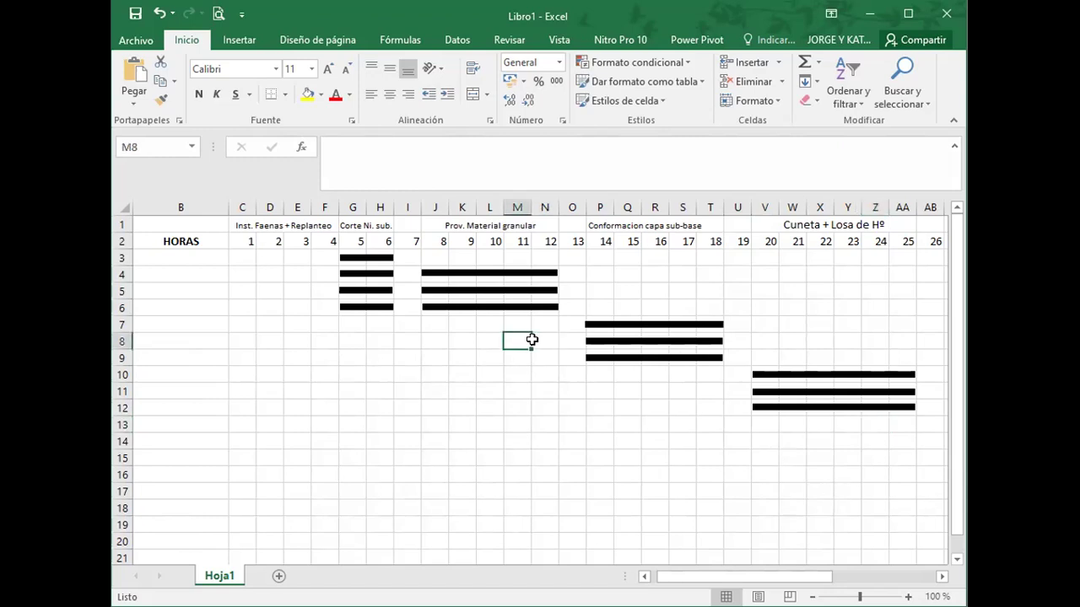
pyautogui.press('Up')
pyautogui.press('Down')
pyautogui.press('Down')
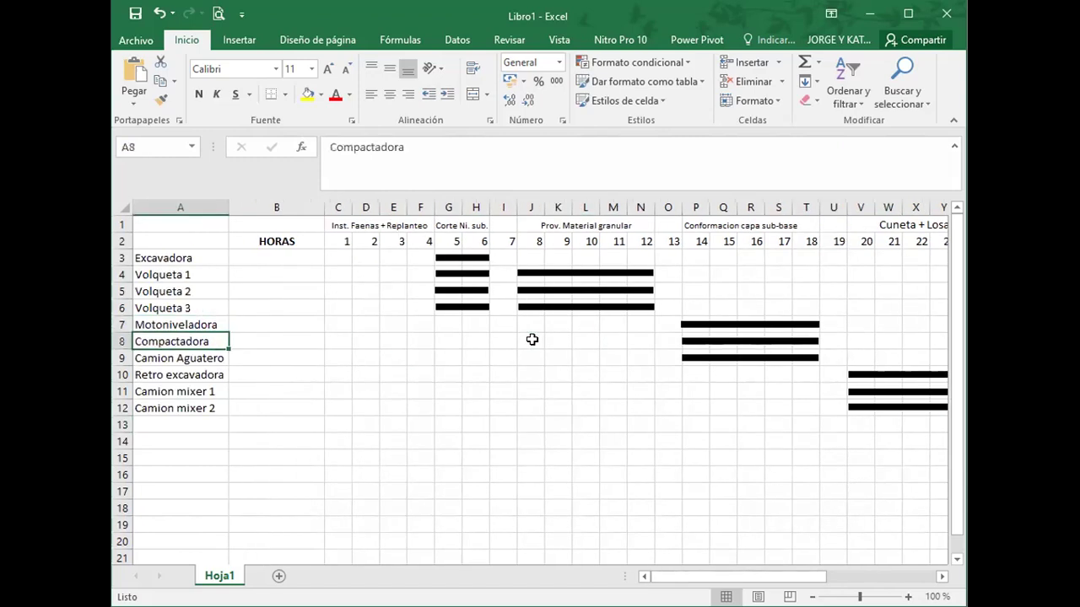
# - Add a one-day bar under day 20 in the Camion Aguatero row, based on the short Volqueta 3 bar
pyautogui.press('Right')
pyautogui.press('Right')
pyautogui.press('Right')
pyautogui.press('Right')
pyautogui.press('Right')
pyautogui.press('Right')
pyautogui.press('Right')
pyautogui.press('Right')
pyautogui.press('Right')
pyautogui.press('Right')
pyautogui.press('Right')
pyautogui.press('Right')
pyautogui.press('Right')
pyautogui.press('Right')
pyautogui.press('Right')
pyautogui.press('Right')
pyautogui.press('Right')
pyautogui.press('Right')
pyautogui.press('Right')
pyautogui.press('Right')
pyautogui.press('Right')
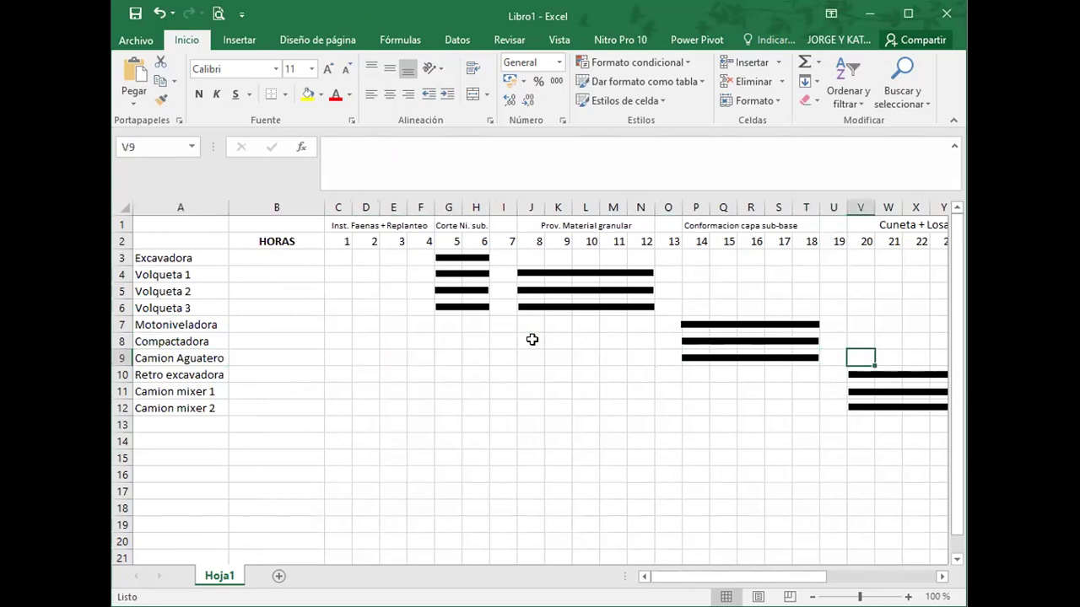
pyautogui.click(449, 308)
pyautogui.moveTo(453, 308); pyautogui.dragTo(875, 357)
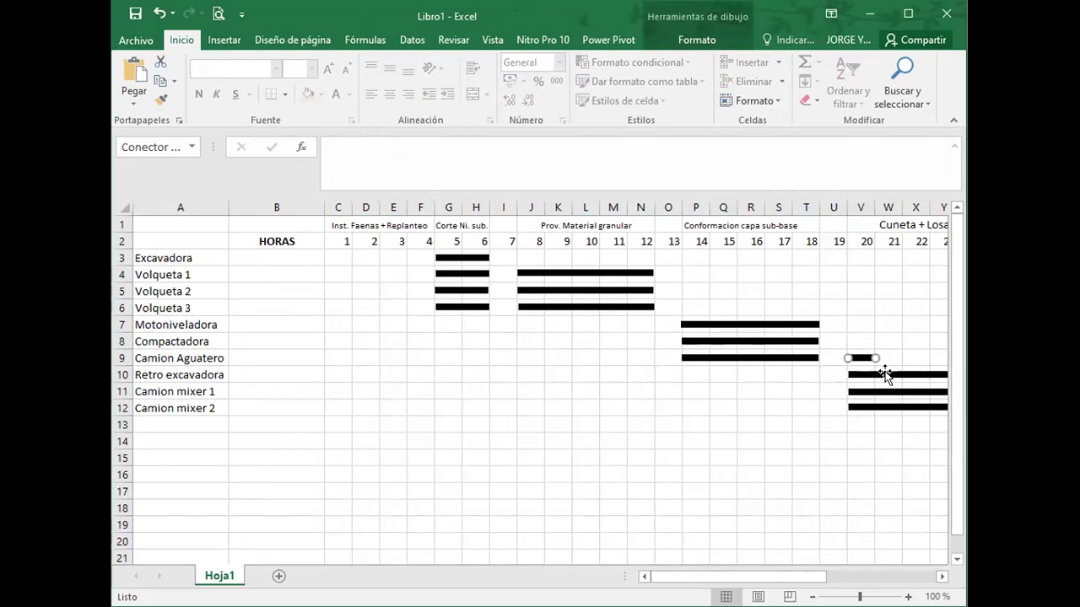
# - Paste a copy of the one-day bar under day 23 and align it within the Camion Aguatero row
pyautogui.click(860, 422)
pyautogui.press('Right')
pyautogui.press('Right')
pyautogui.press('Right')
pyautogui.press('Right')
pyautogui.press('Up')
pyautogui.press('Up')
pyautogui.press('Up')
pyautogui.press('Up')
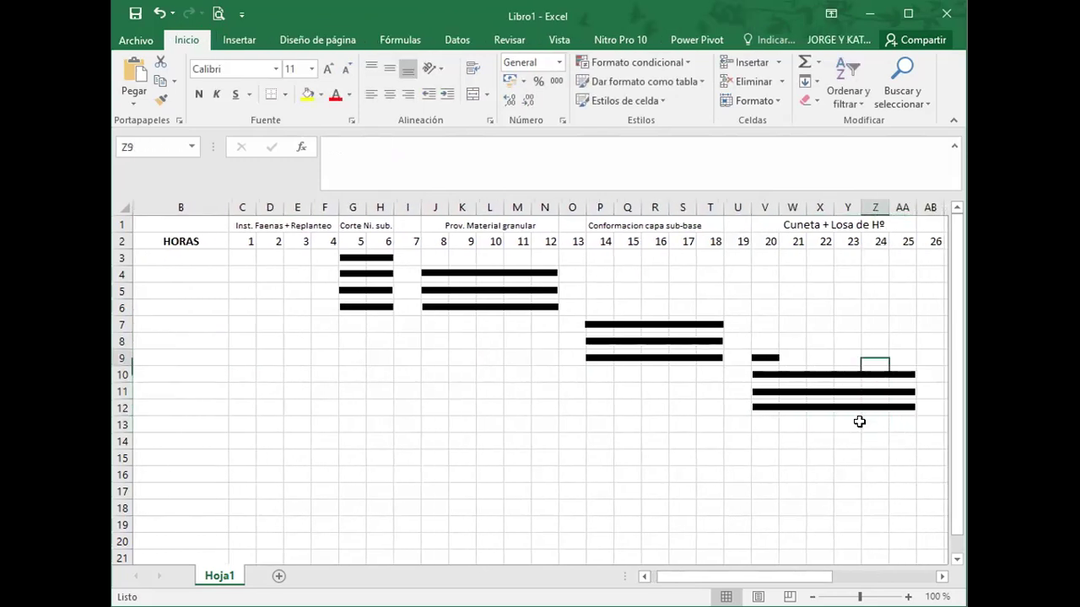
pyautogui.press('Left')
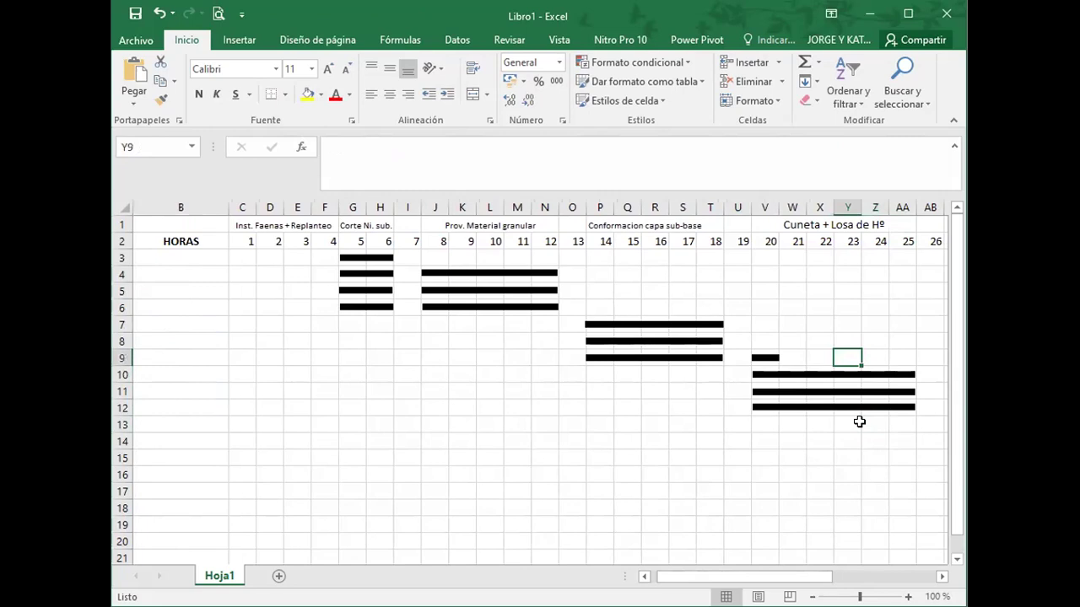
pyautogui.hotkey('ctrl', 'v')
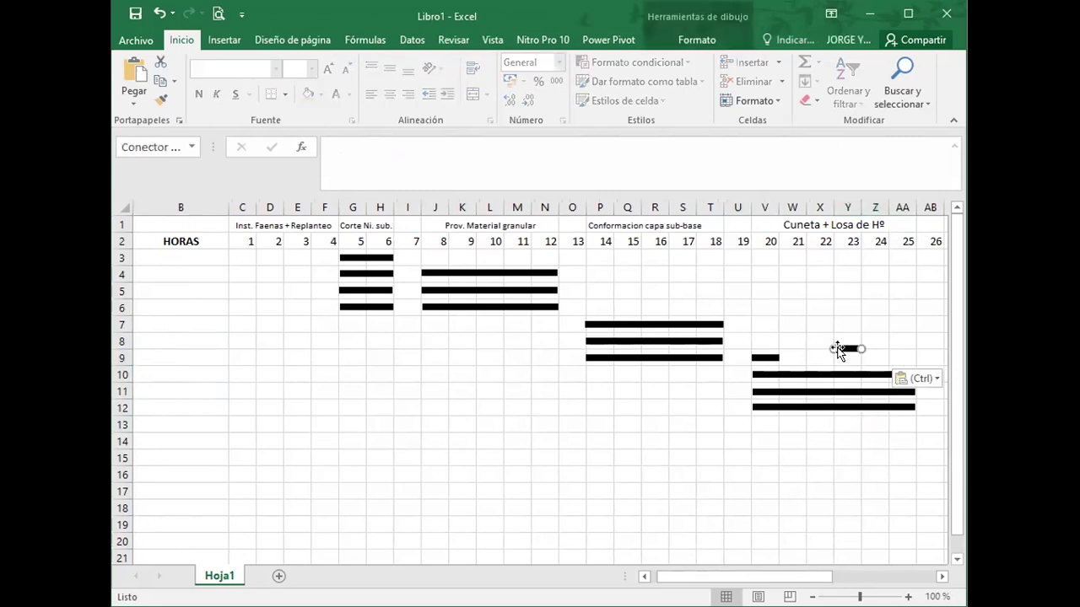
pyautogui.moveTo(844, 349); pyautogui.dragTo(846, 358)
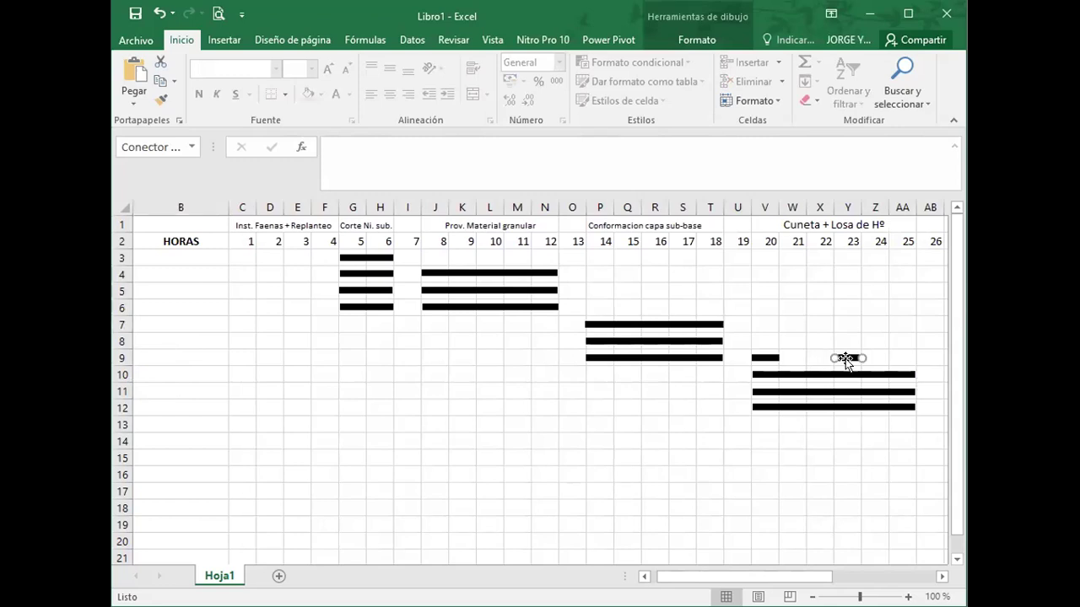
pyautogui.click(892, 314)
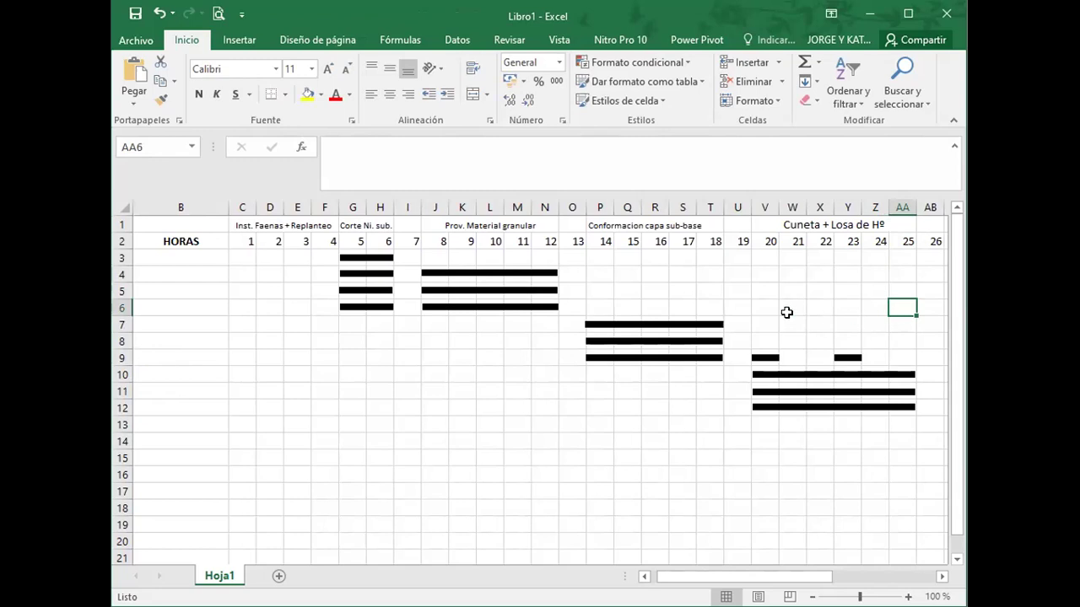
# - Set the font size of the "Cuneta + Losa de Hº" heading to 8
pyautogui.click(778, 224)
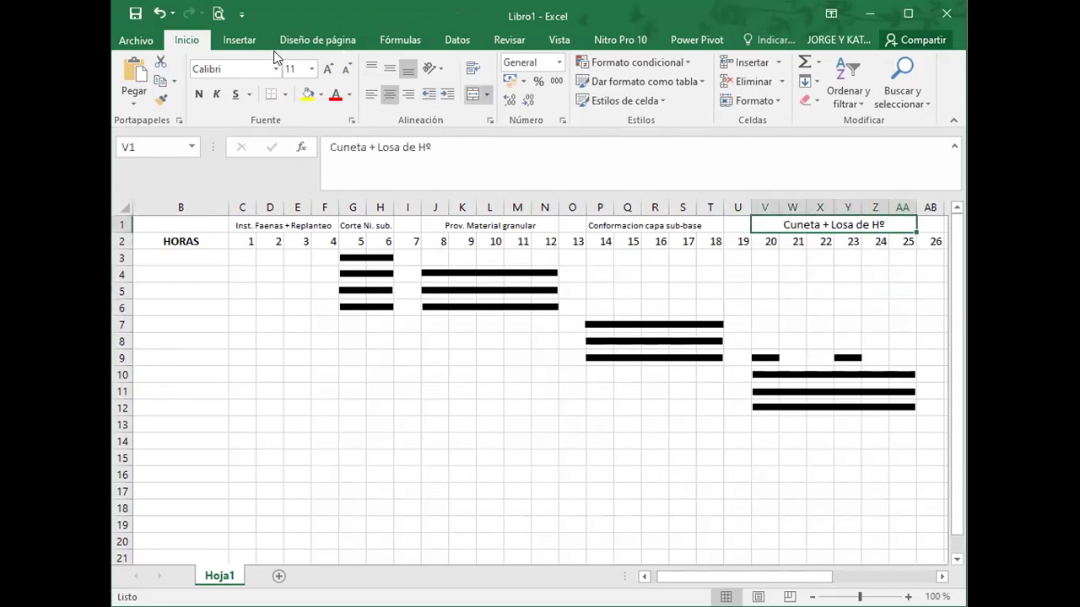
pyautogui.click(311, 69)
pyautogui.click(547, 295)
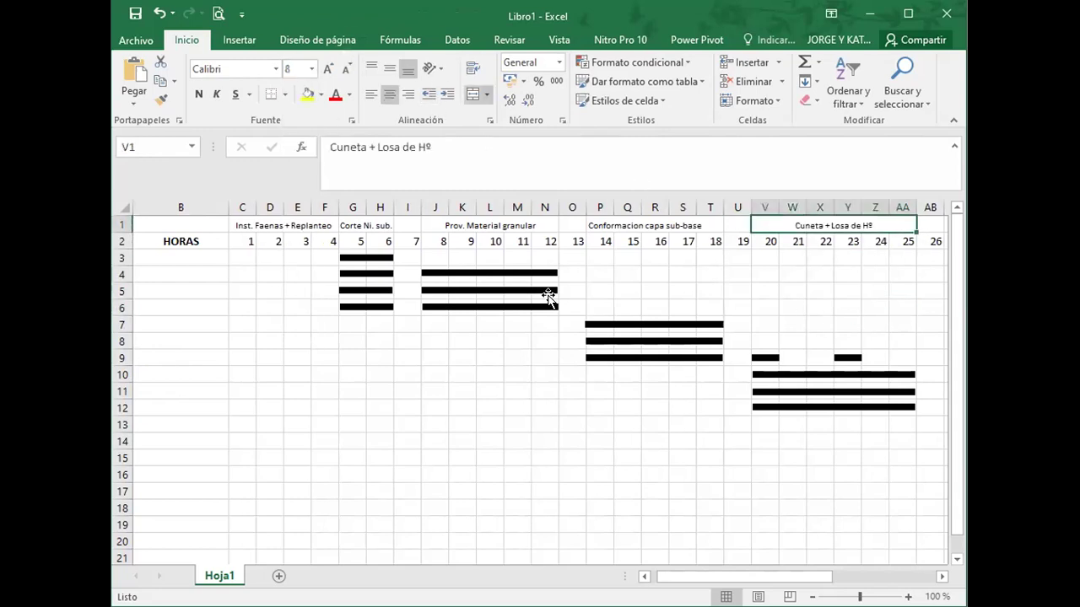
# - Insert a new blank column before the equipment names in column A
pyautogui.click(723, 473)
pyautogui.press('Left')
pyautogui.press('Left')
pyautogui.press('Left')
pyautogui.press('Left')
pyautogui.press('Left')
pyautogui.press('Left')
pyautogui.press('Left')
pyautogui.press('Left')
pyautogui.press('Left')
pyautogui.press('Left')
pyautogui.press('Left')
pyautogui.press('Left')
pyautogui.press('Left')
pyautogui.press('Left')
pyautogui.press('Left')
pyautogui.press('Left')
pyautogui.press('Left')
pyautogui.press('Left')
pyautogui.press('Left')
pyautogui.press('Left')
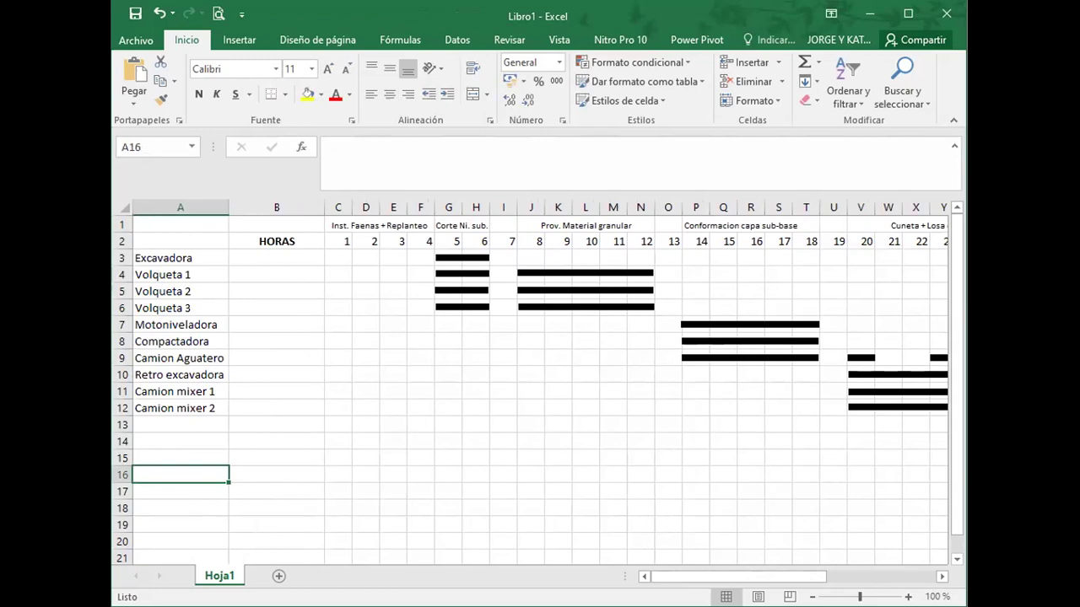
pyautogui.click(139, 202)
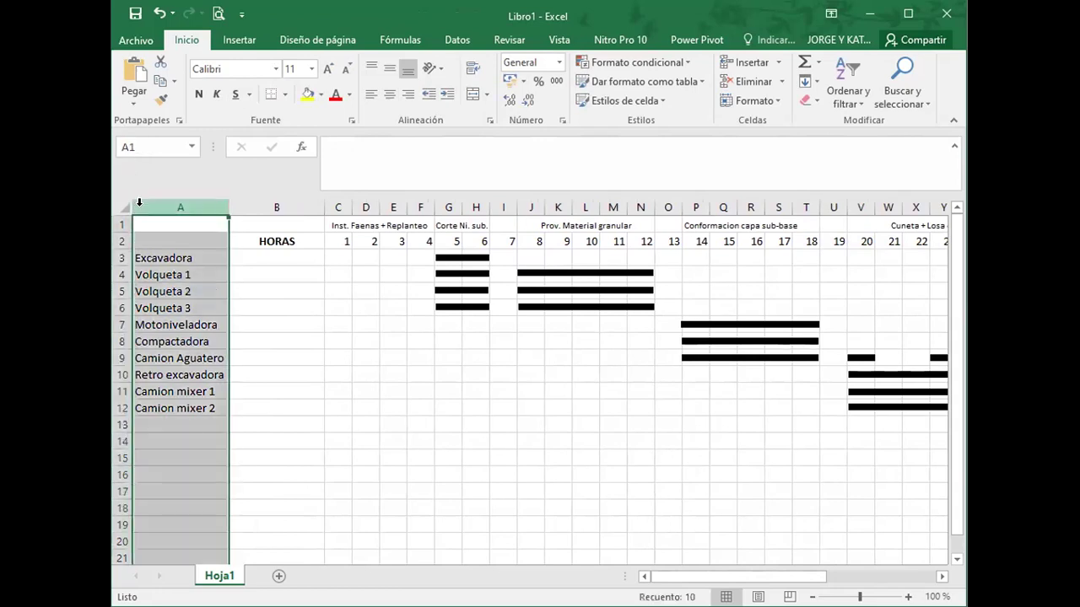
pyautogui.rightClick(140, 204)
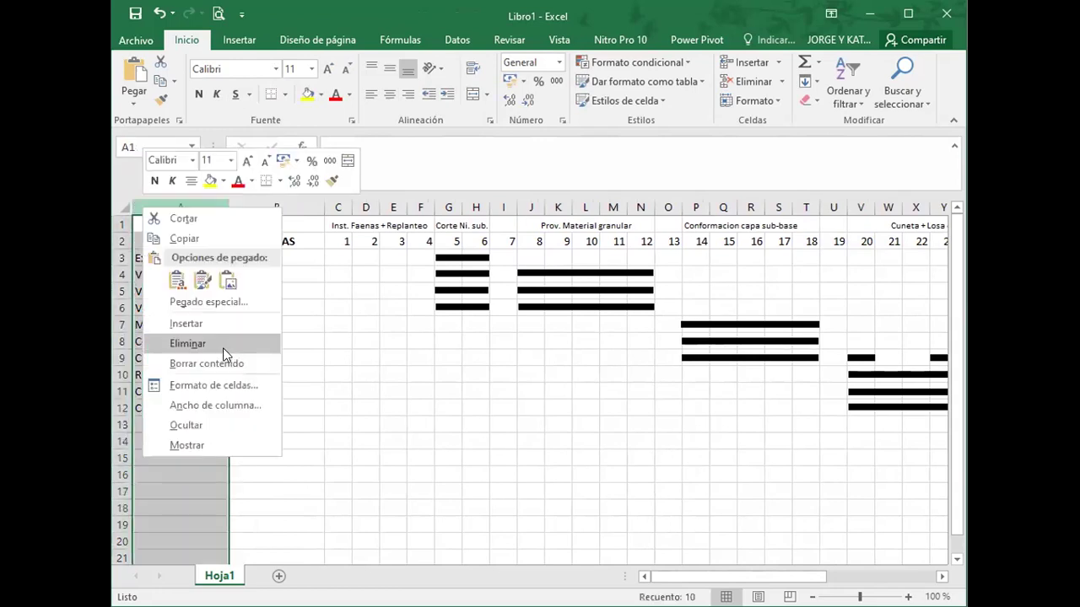
pyautogui.click(186, 324)
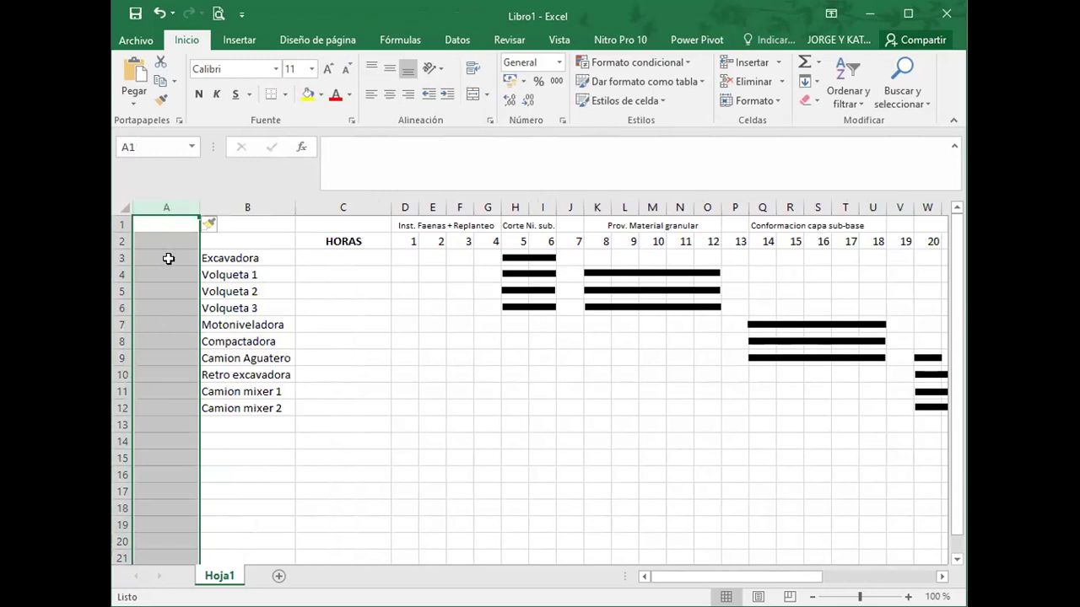
# - Enter 1, 2 and 3 from A3 down and extend the numbering to 10 at Camion mixer 2
pyautogui.click(168, 258)
pyautogui.write('1')
pyautogui.press('Return')
pyautogui.write('2')
pyautogui.press('Return')
pyautogui.write('3')
pyautogui.press('Return')
pyautogui.click(168, 258)
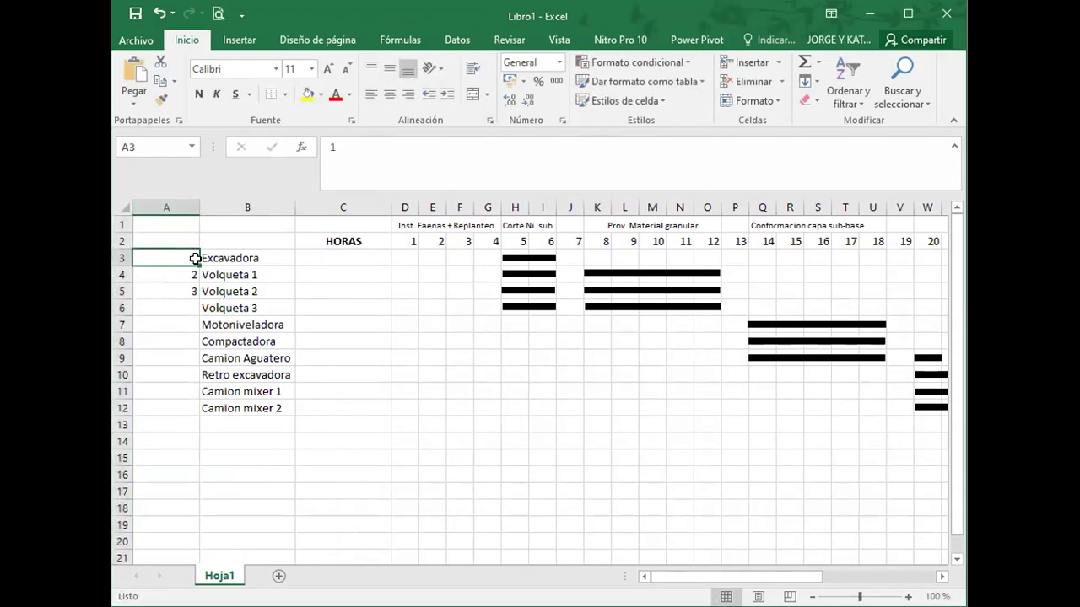
pyautogui.moveTo(186, 258); pyautogui.dragTo(194, 412)
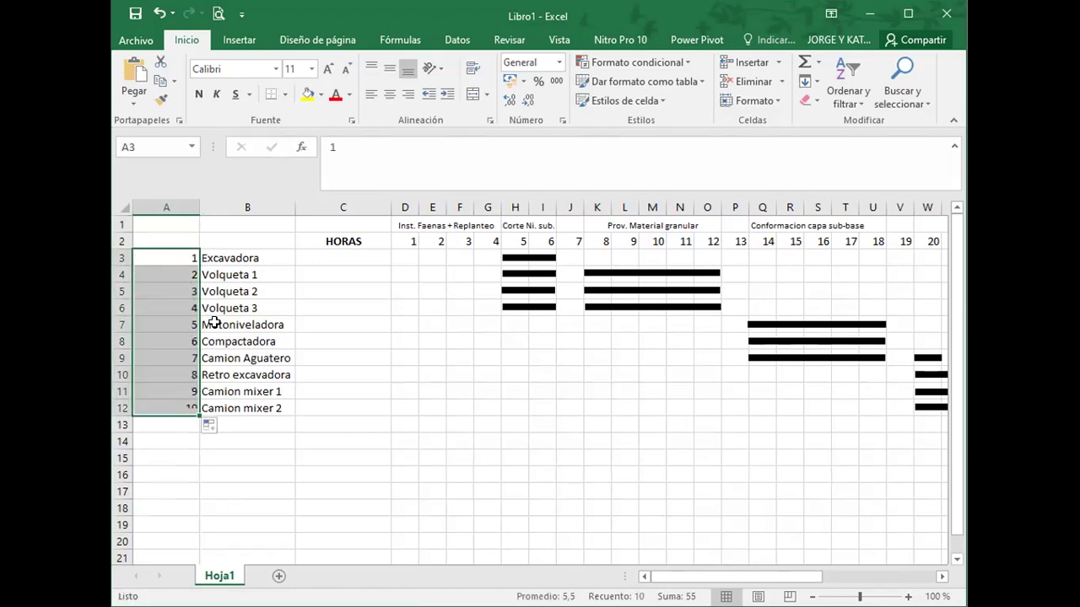
# - Autofit the numbering column A and the HORAS column C to their contents
pyautogui.doubleClick(199, 205)
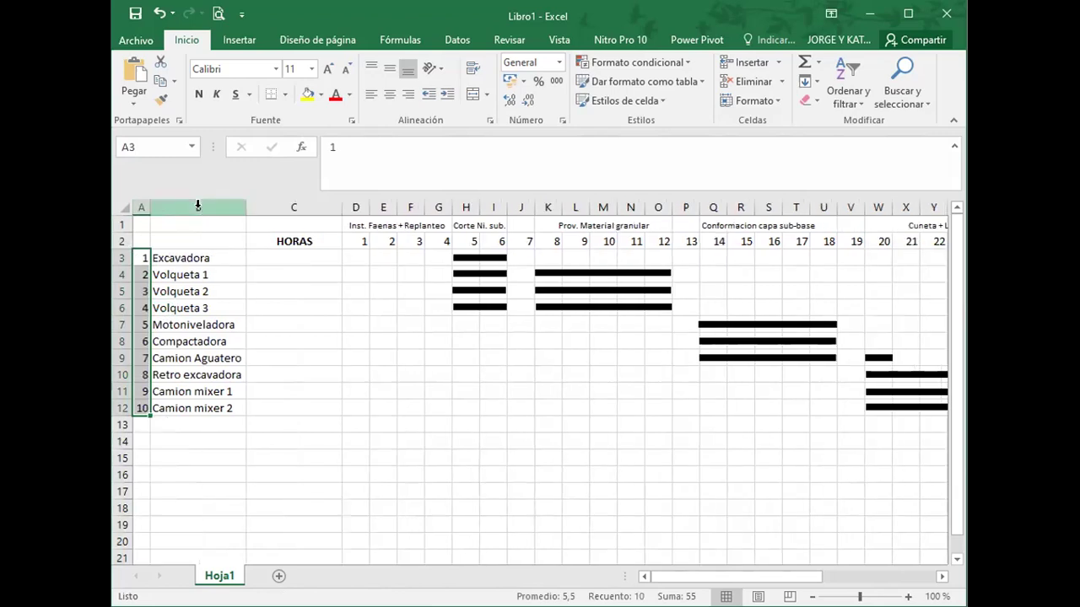
pyautogui.doubleClick(343, 207)
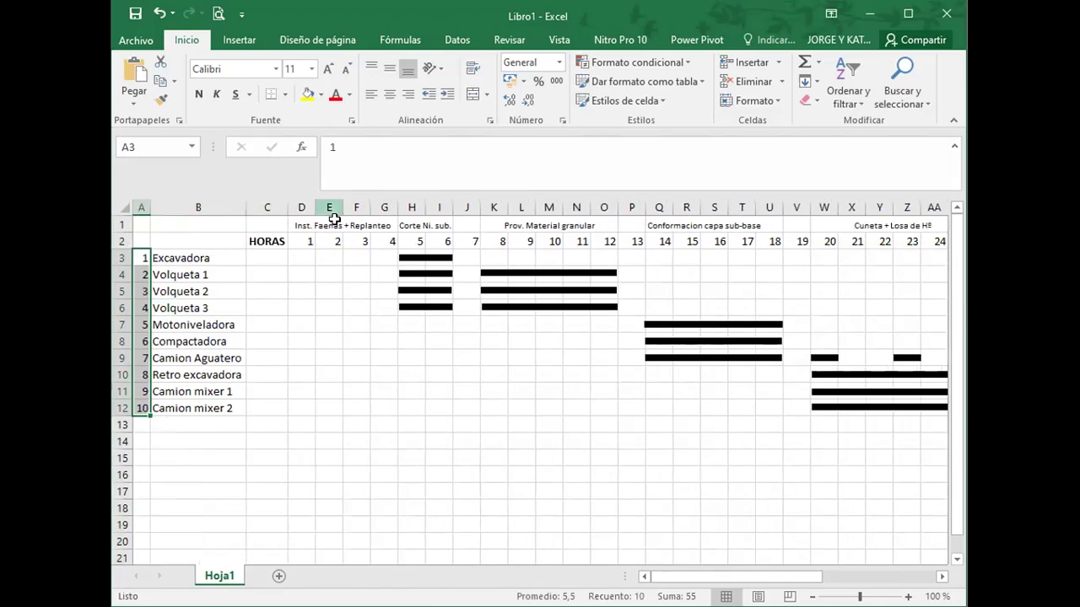
pyautogui.click(413, 323)
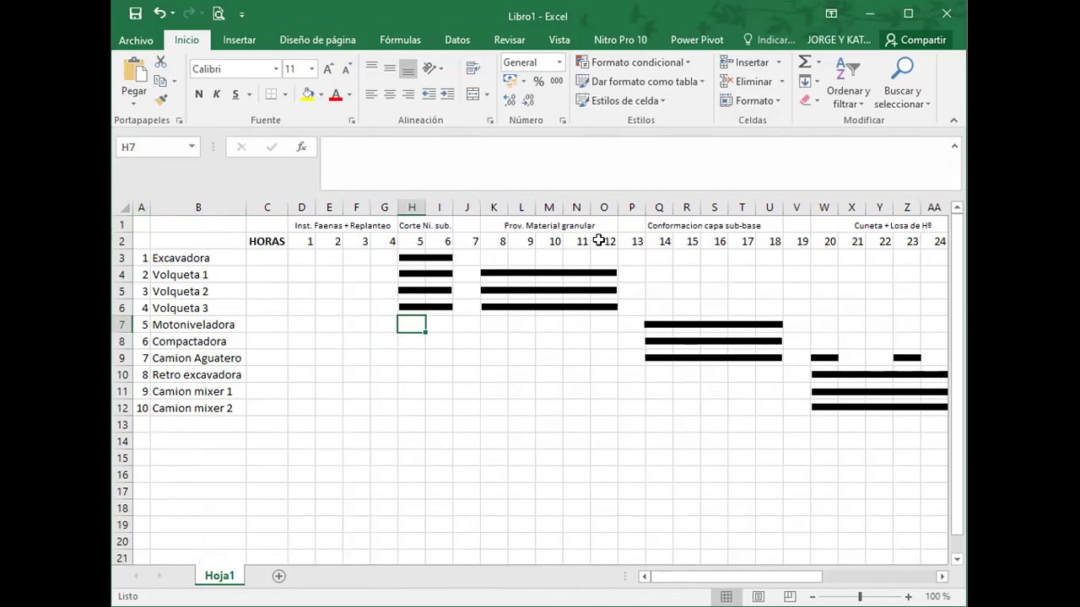
# - Examine the schedule across the days, from the material supply bars out to day 36
pyautogui.press('Right')
pyautogui.press('Right')
pyautogui.press('Right')
pyautogui.press('Right')
pyautogui.press('Right')
pyautogui.press('Right')
pyautogui.press('Right')
pyautogui.press('Right')
pyautogui.press('Right')
pyautogui.press('Right')
pyautogui.press('Right')
pyautogui.press('Right')
pyautogui.press('Right')
pyautogui.press('Right')
pyautogui.press('Right')
pyautogui.press('Right')
pyautogui.press('Right')
pyautogui.press('Right')
pyautogui.press('Right')
pyautogui.press('Right')
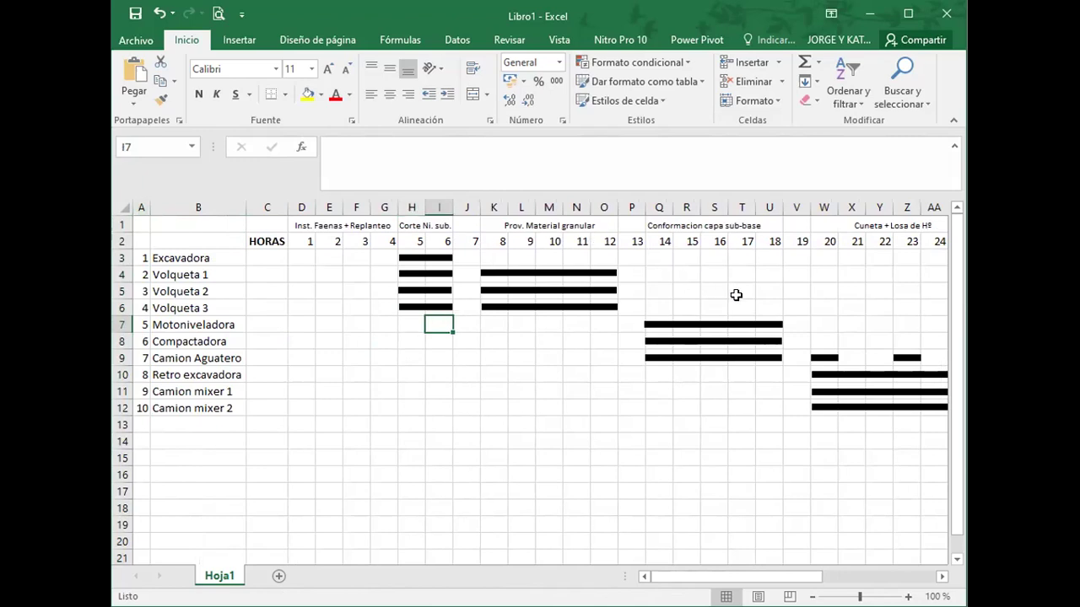
pyautogui.press('Right')
pyautogui.press('Right')
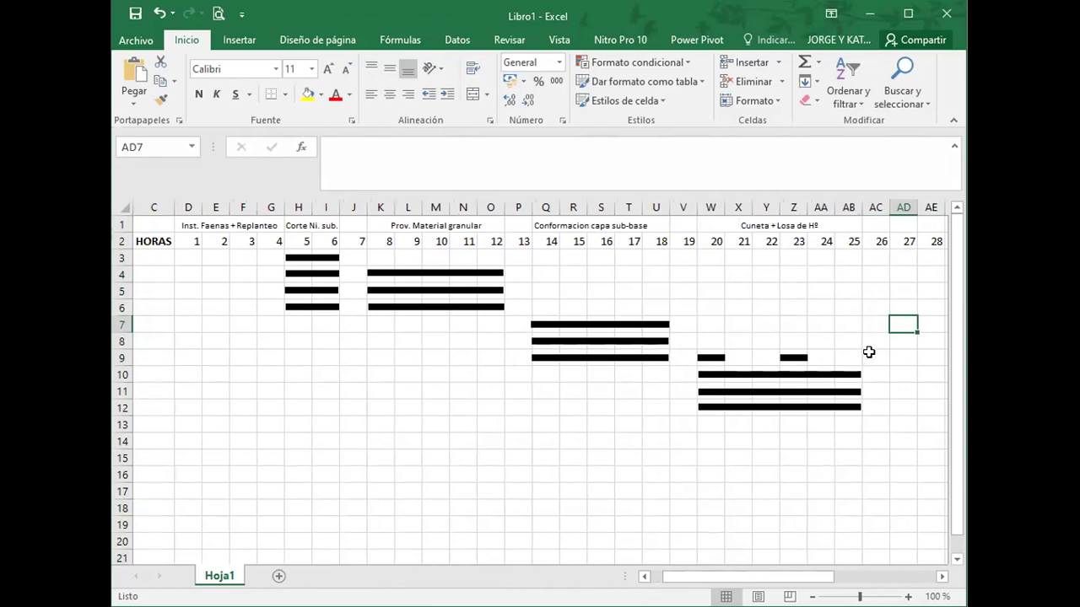
pyautogui.press('Down')
pyautogui.press('Down')
pyautogui.press('Down')
pyautogui.press('Down')
pyautogui.press('Down')
pyautogui.press('Right')
pyautogui.press('Right')
pyautogui.press('Right')
pyautogui.press('Right')
pyautogui.press('Right')
pyautogui.press('Right')
pyautogui.press('Right')
pyautogui.press('Right')
pyautogui.press('Right')
pyautogui.press('Right')
pyautogui.press('Right')
pyautogui.press('Right')
pyautogui.press('Right')
pyautogui.press('Right')
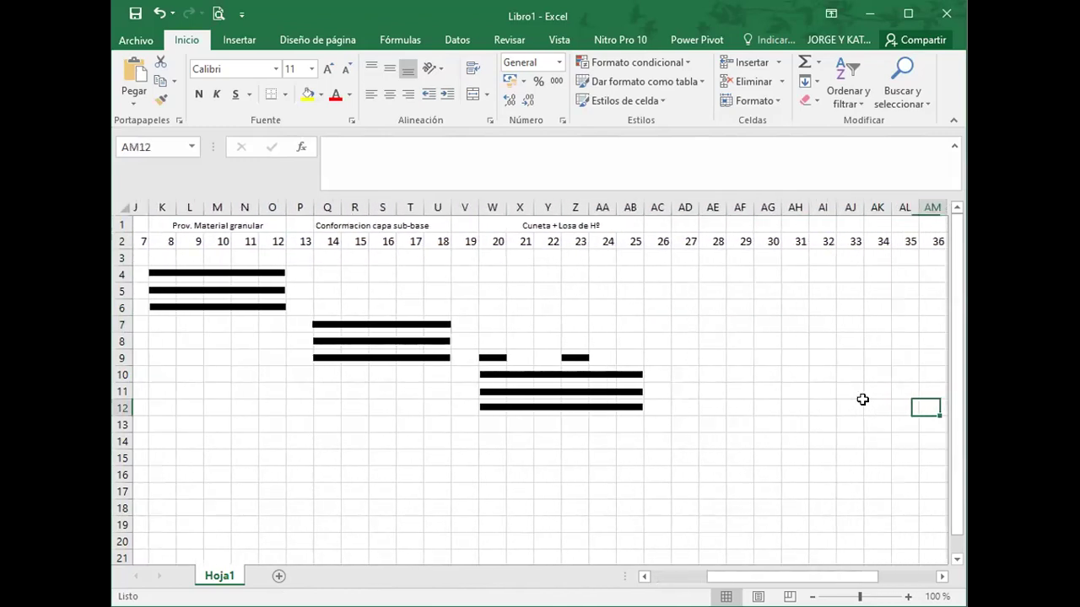
# - Examine the machine bars across the schedule out to day 45 and back to the equipment names
pyautogui.press('Right')
pyautogui.press('Right')
pyautogui.press('Right')
pyautogui.press('Right')
pyautogui.press('Right')
pyautogui.press('Right')
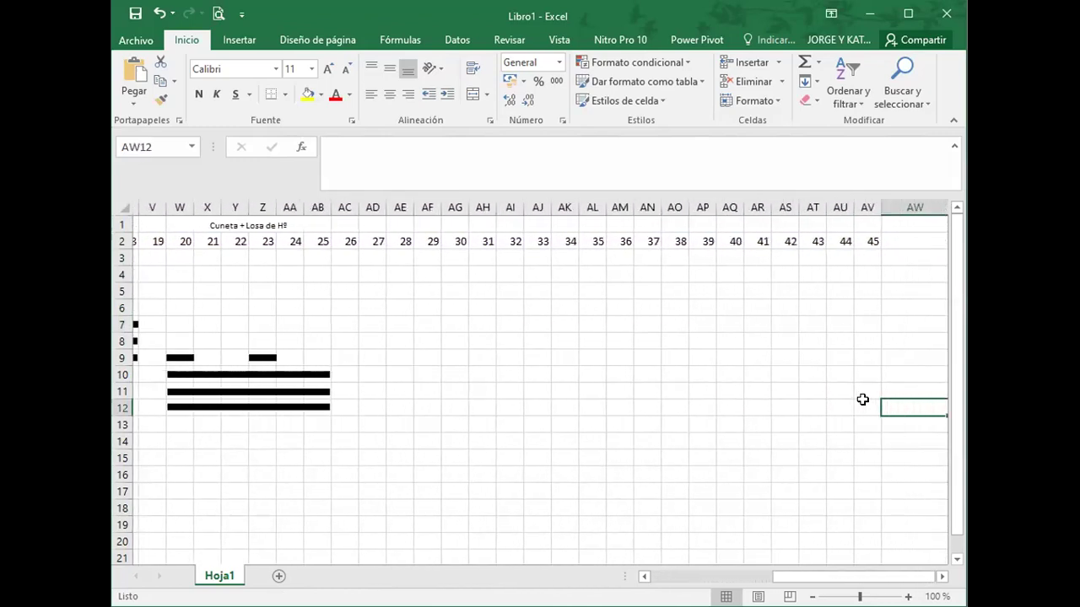
pyautogui.press('Left')
pyautogui.press('Left')
pyautogui.press('Left')
pyautogui.press('Left')
pyautogui.press('Left')
pyautogui.press('Left')
pyautogui.press('Left')
pyautogui.press('Left')
pyautogui.press('Left')
pyautogui.press('Left')
pyautogui.press('Left')
pyautogui.press('Left')
pyautogui.press('Left')
pyautogui.press('Left')
pyautogui.press('Left')
pyautogui.press('Left')
pyautogui.press('Left')
pyautogui.press('Left')
pyautogui.press('Left')
pyautogui.press('Left')
pyautogui.press('Left')
pyautogui.press('Left')
pyautogui.press('Left')
pyautogui.press('Left')
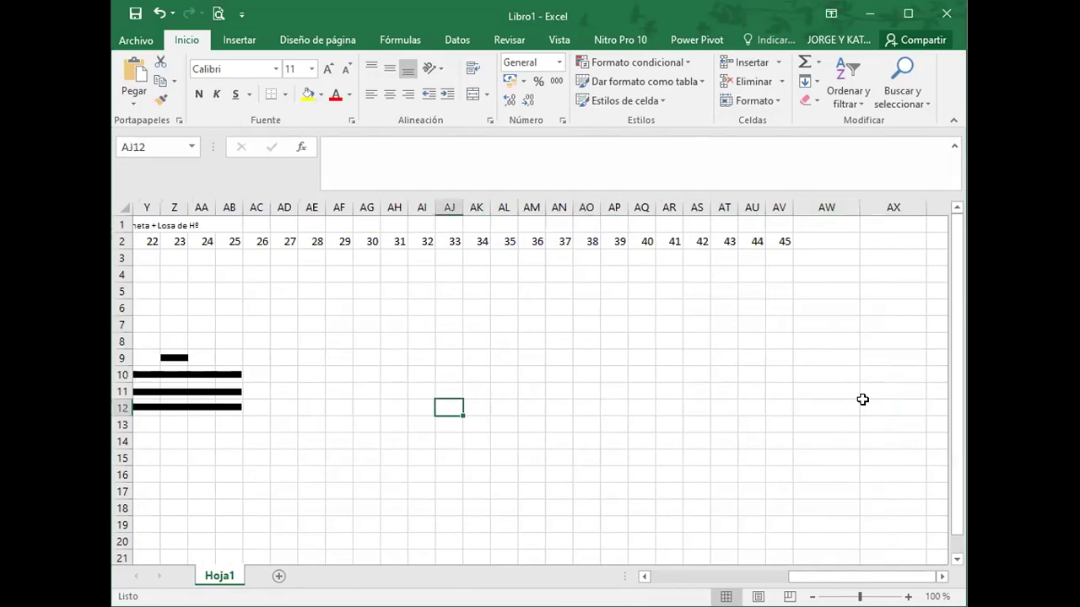
pyautogui.press('Right')
pyautogui.press('Right')
pyautogui.press('Right')
pyautogui.press('Right')
pyautogui.press('Right')
pyautogui.press('Right')
pyautogui.press('Right')
pyautogui.press('Right')
pyautogui.press('Right')
pyautogui.press('Right')
pyautogui.press('Right')
pyautogui.press('Right')
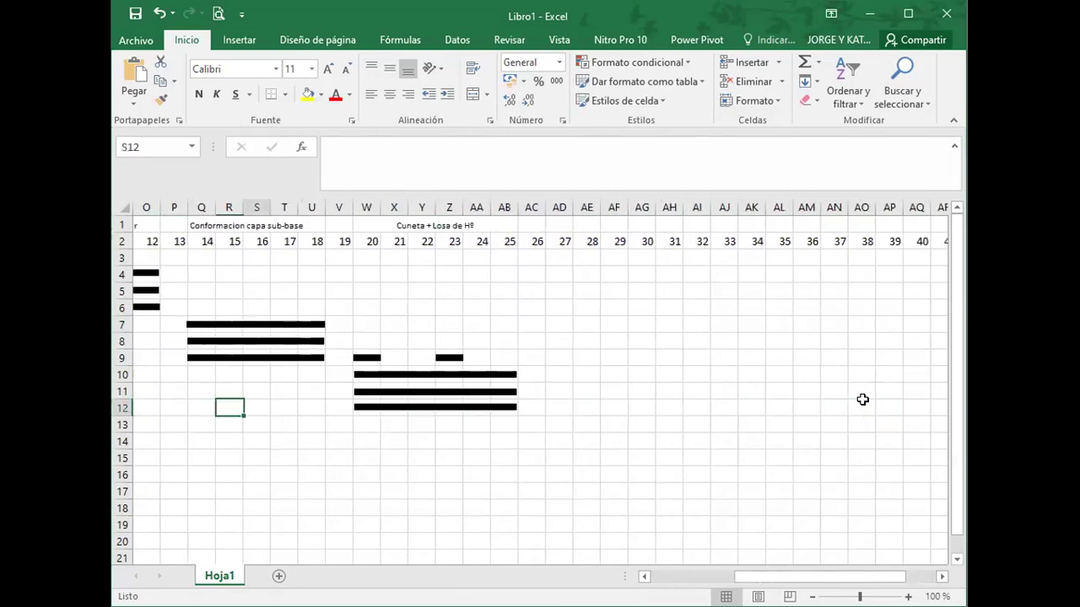
pyautogui.press('Left')
pyautogui.press('Left')
pyautogui.press('Left')
pyautogui.press('Left')
pyautogui.press('Left')
pyautogui.press('Left')
pyautogui.press('Left')
pyautogui.press('Left')
pyautogui.press('Left')
pyautogui.press('Left')
pyautogui.press('Left')
pyautogui.press('Left')
pyautogui.press('Left')
pyautogui.press('Left')
pyautogui.press('Left')
pyautogui.press('Left')
pyautogui.press('Left')
pyautogui.press('Left')
pyautogui.press('Left')
pyautogui.press('Left')
pyautogui.press('Left')
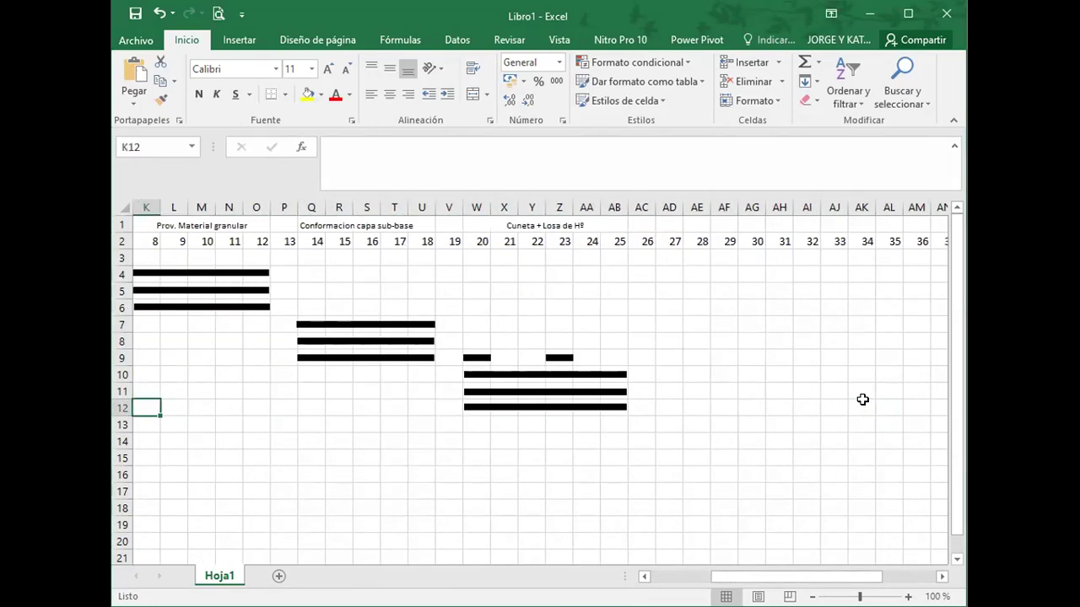
pyautogui.press('Left')
pyautogui.press('Right')
pyautogui.press('Right')
pyautogui.press('Right')
pyautogui.press('Right')
pyautogui.press('Right')
pyautogui.press('Right')
pyautogui.press('Right')
pyautogui.press('Right')
pyautogui.press('Right')
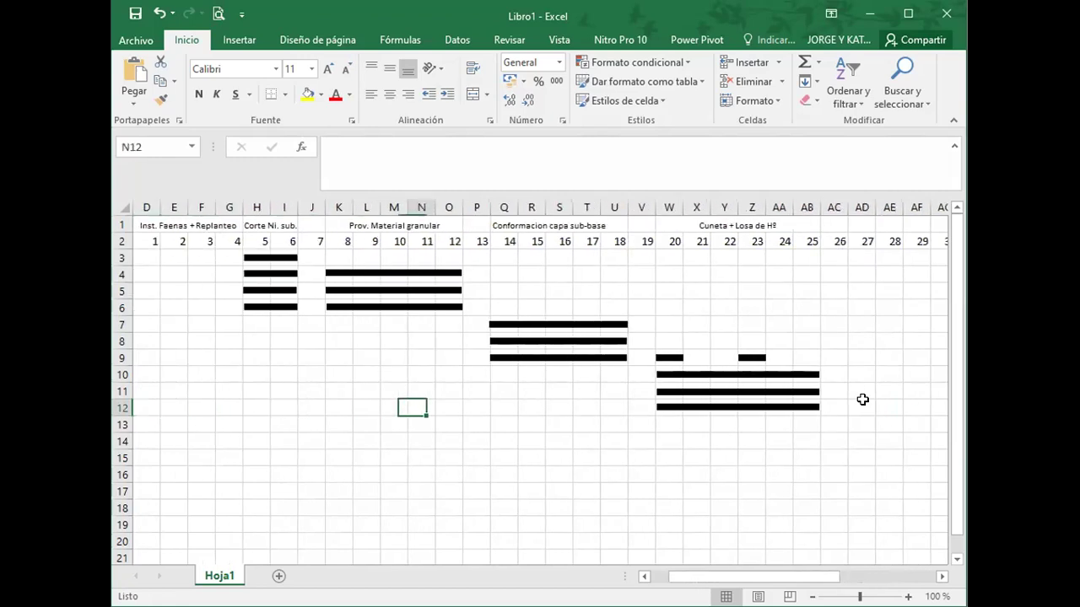
pyautogui.press('Left')
pyautogui.press('Left')
pyautogui.press('Left')
pyautogui.press('Left')
pyautogui.press('Left')
pyautogui.press('Left')
pyautogui.press('Left')
pyautogui.press('Left')
pyautogui.press('Left')
pyautogui.press('Left')
pyautogui.press('Left')
pyautogui.press('Left')
pyautogui.press('Left')
# - Enter 9,28 as the HORAS value for Excavadora in C3
pyautogui.press('Right')
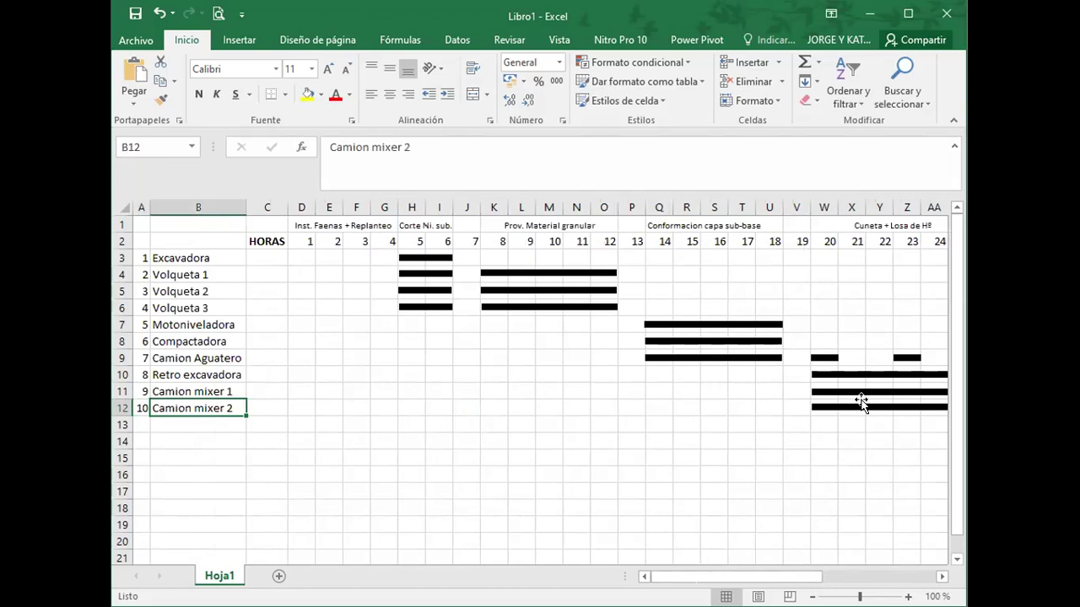
pyautogui.press('Right')
pyautogui.press('Up')
pyautogui.press('Up')
pyautogui.press('Up')
pyautogui.press('Up')
pyautogui.press('Up')
pyautogui.press('Up')
pyautogui.press('Up')
pyautogui.press('Up')
pyautogui.press('Up')
pyautogui.press('Up')
pyautogui.press('Down')
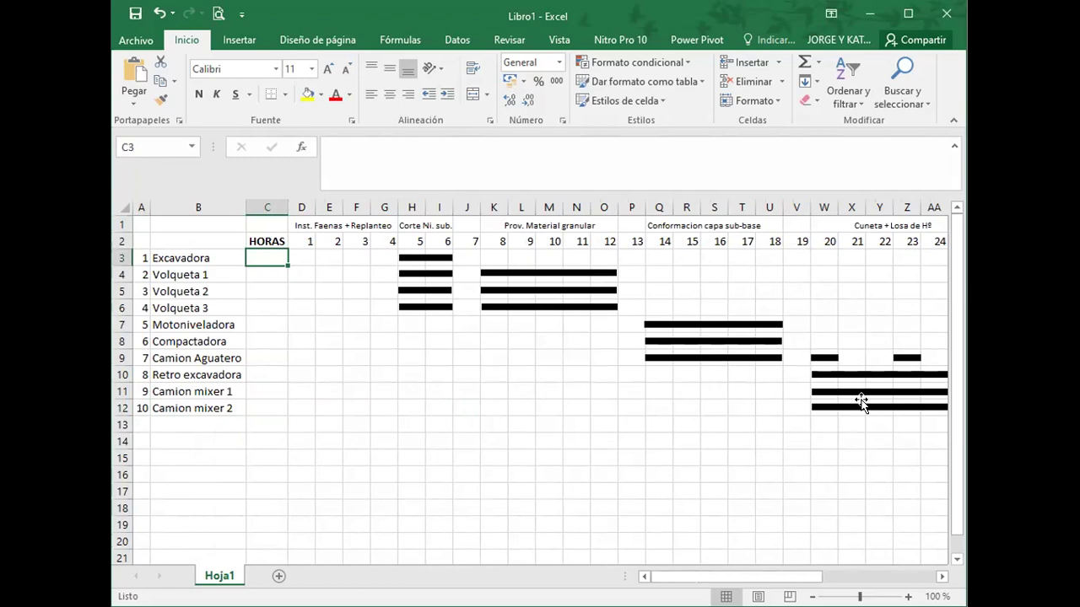
pyautogui.write('9,28')
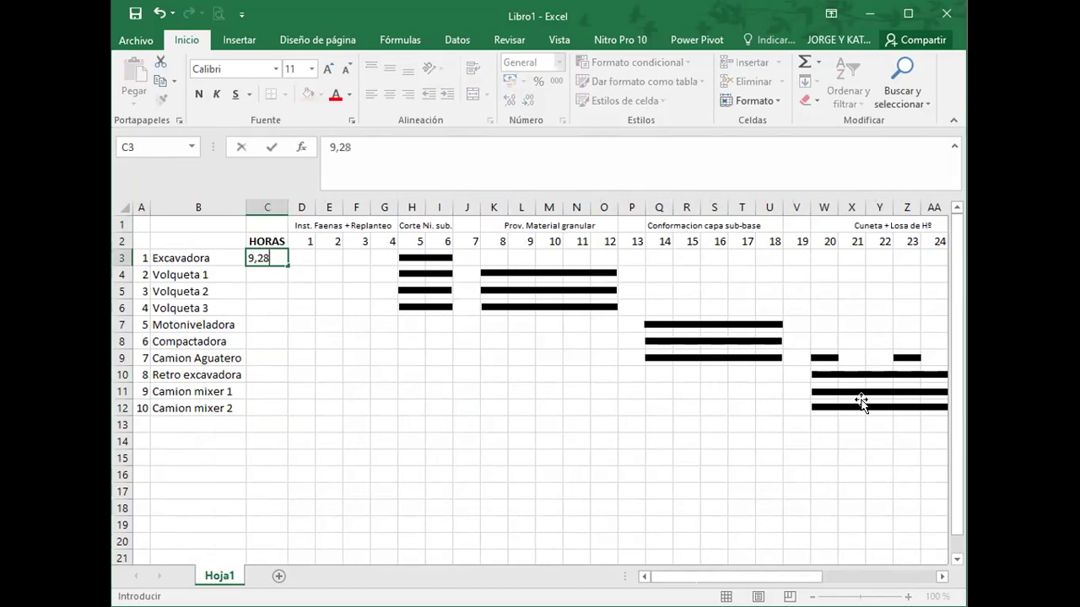
pyautogui.press('Return')
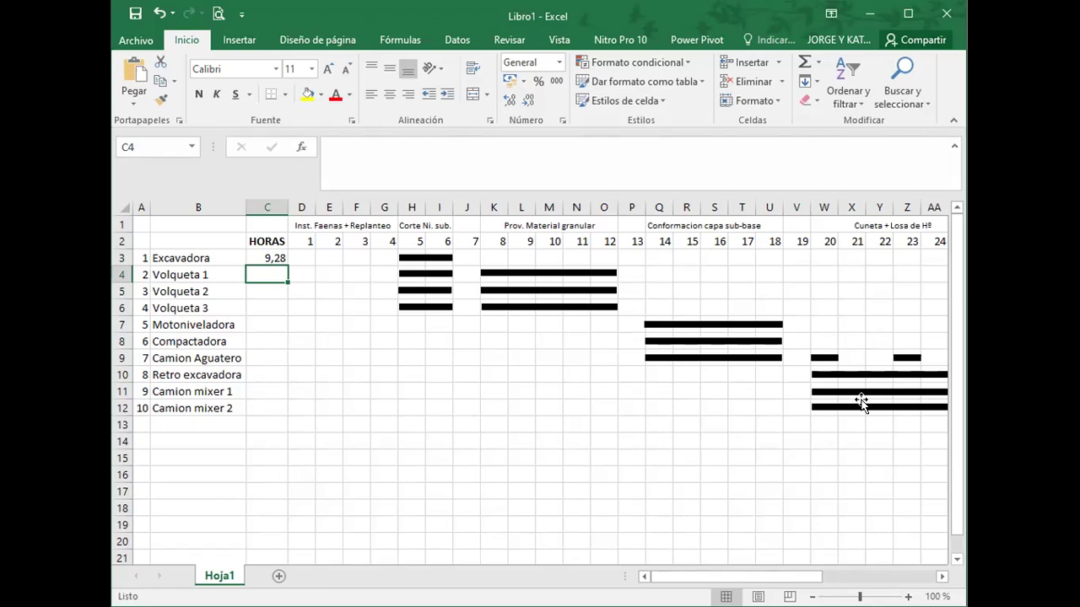
pyautogui.write('8,5')
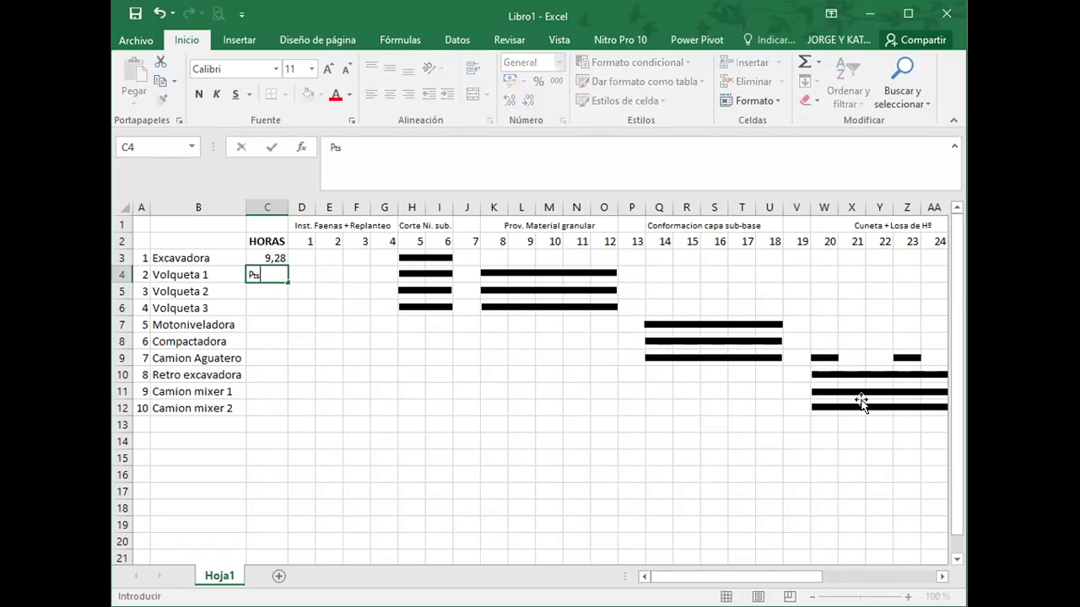
pyautogui.press('BackSpace')
pyautogui.press('BackSpace')
pyautogui.write('8,')
pyautogui.press('BackSpace')
pyautogui.press('BackSpace')
pyautogui.write('9,')
pyautogui.press('BackSpace')
pyautogui.press('BackSpace')
# - Enter the formula =9,28+41,38 as the hours of Volqueta 1 in C4
pyautogui.write('=9,28')
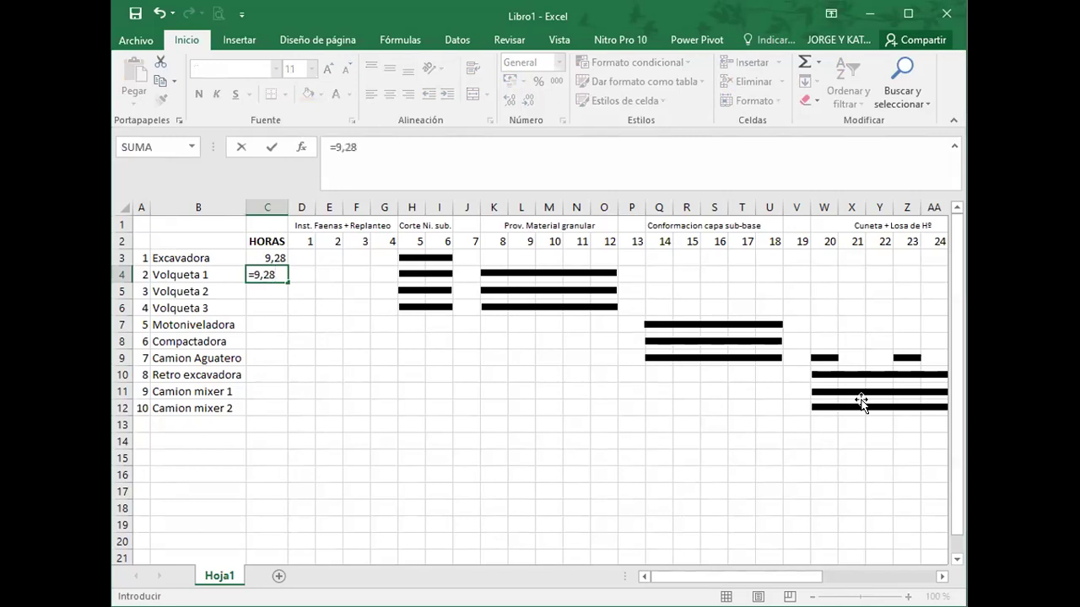
pyautogui.press('Return')
pyautogui.press('Up')
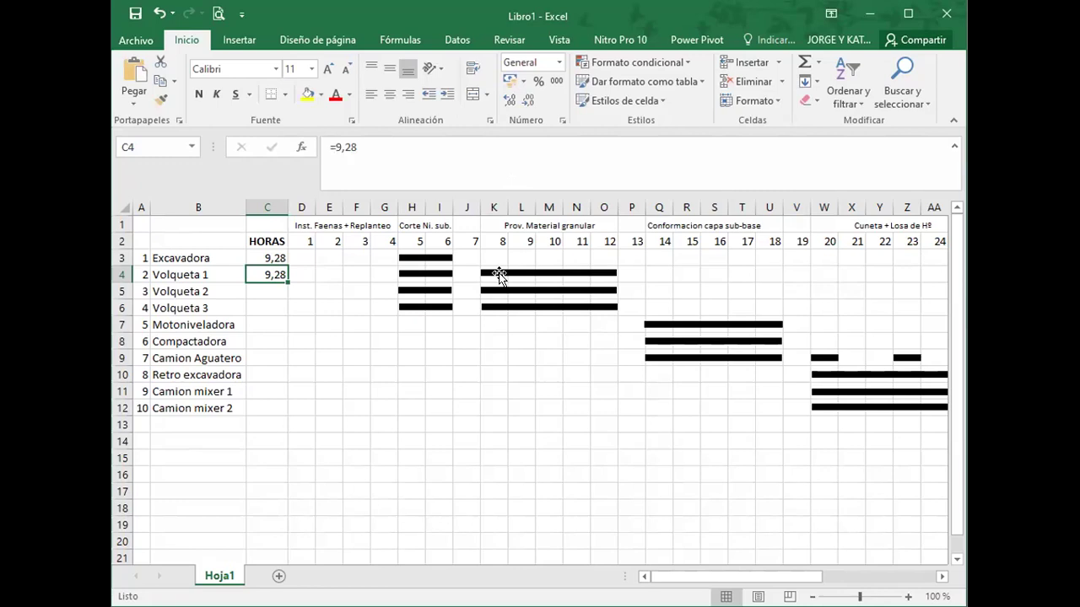
pyautogui.click(375, 154)
pyautogui.write('+41,')
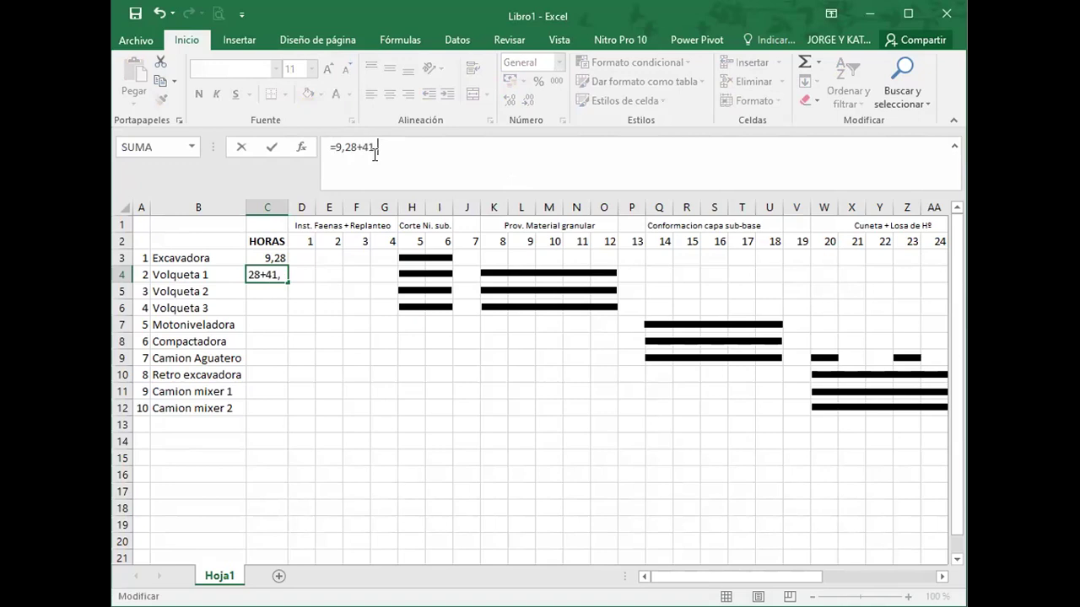
pyautogui.write('38')
pyautogui.press('Return')
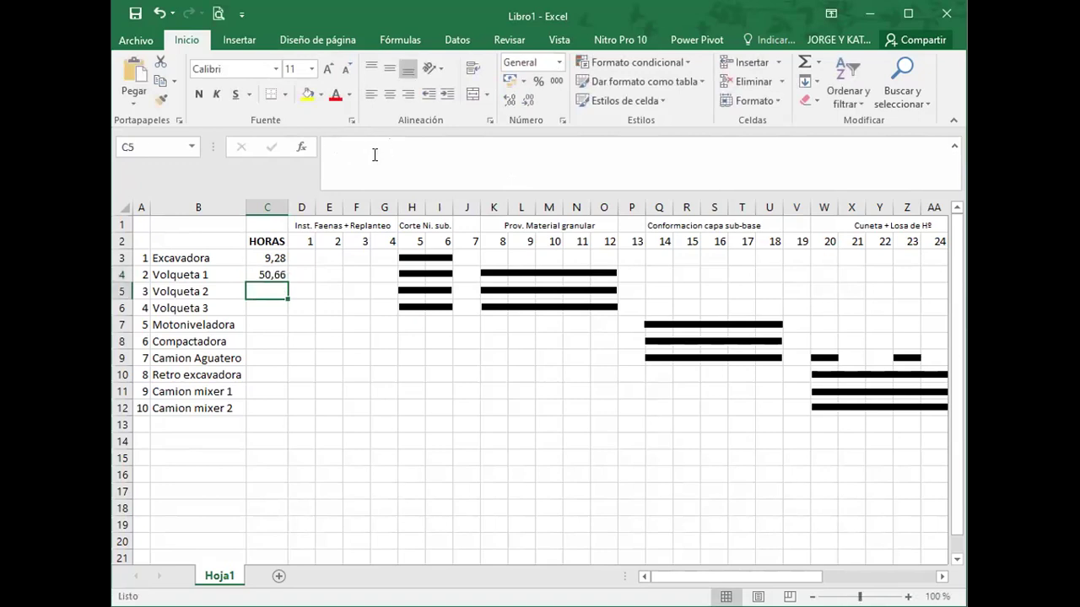
# - Add 37,5 to the Volqueta 1 hours formula in C4, making it =9,28+41,38+37,5
pyautogui.press('Up')
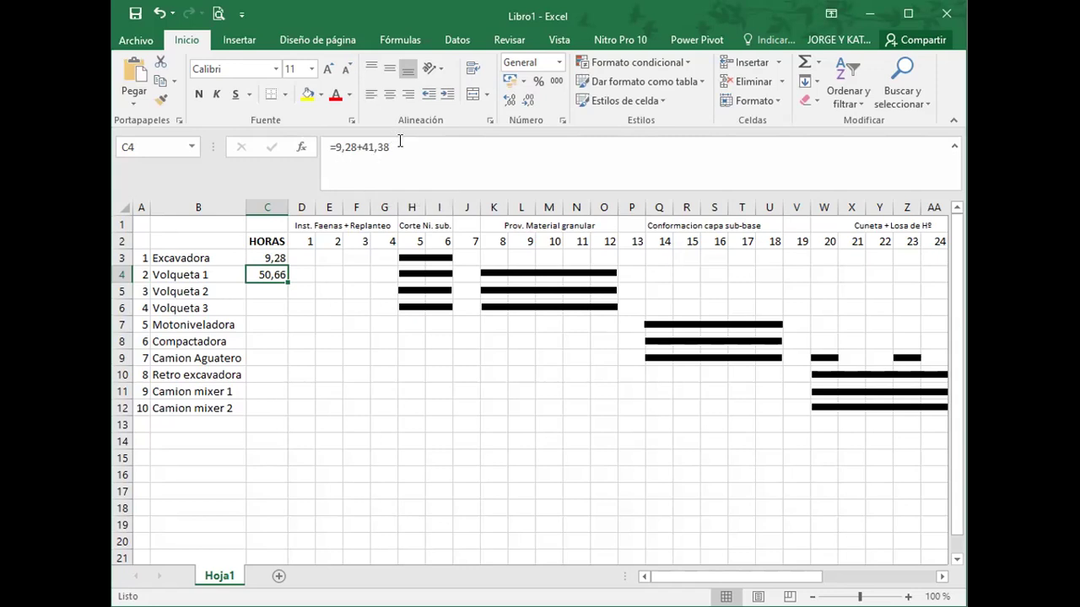
pyautogui.click(400, 141)
pyautogui.write('+35')
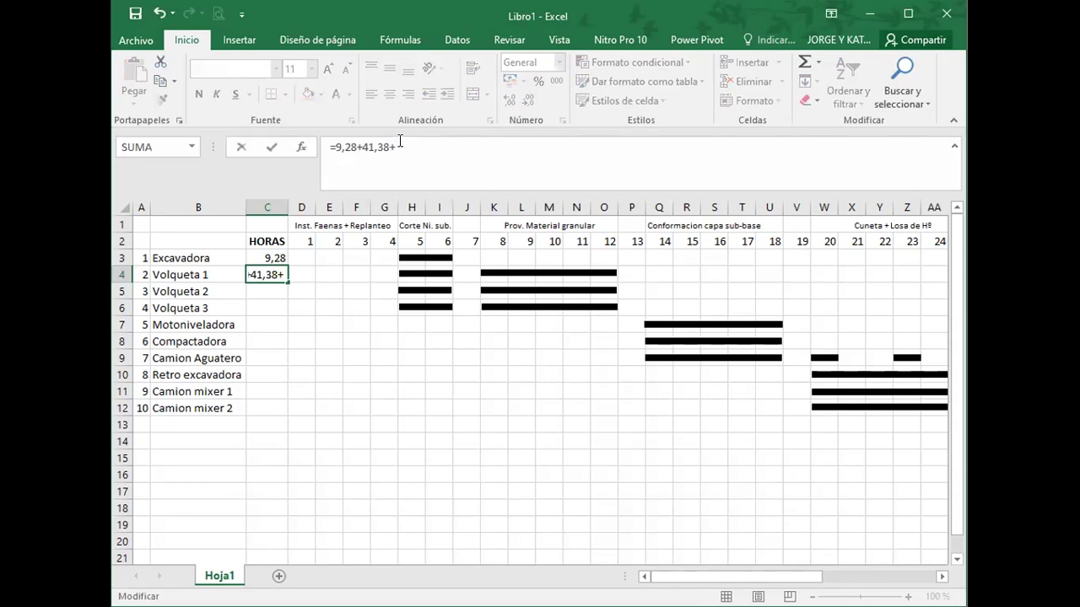
pyautogui.press('BackSpace')
pyautogui.write('7,5')
pyautogui.press('Return')
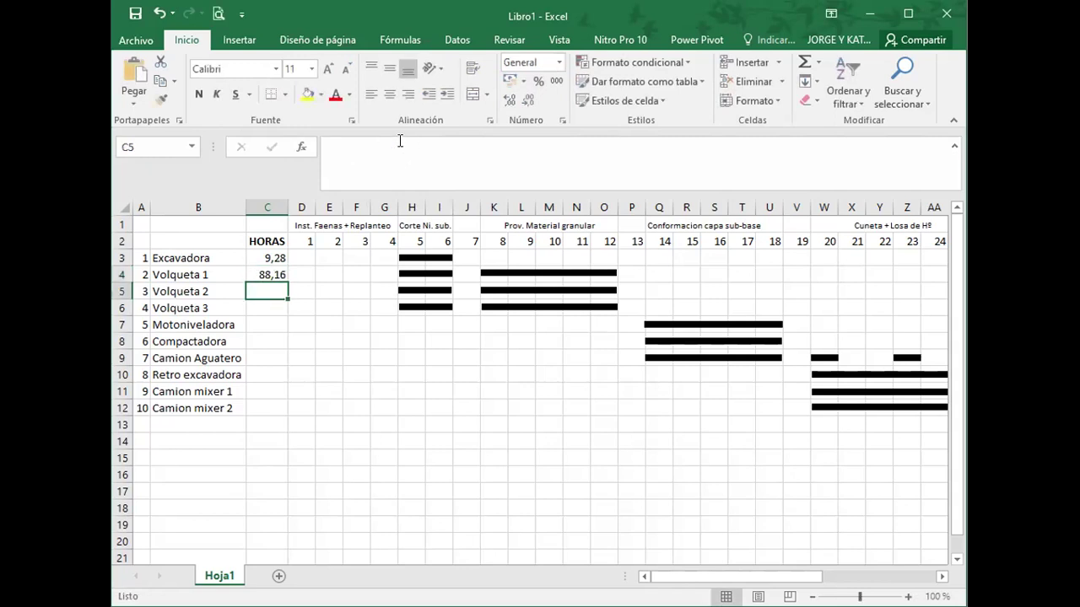
pyautogui.press('Up')
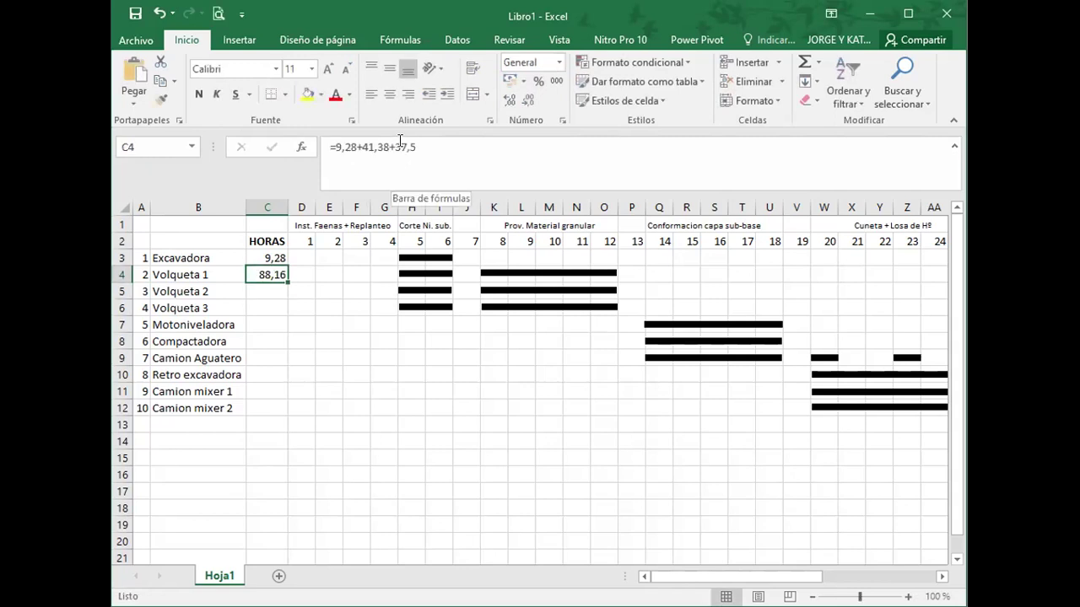
pyautogui.click(539, 274)
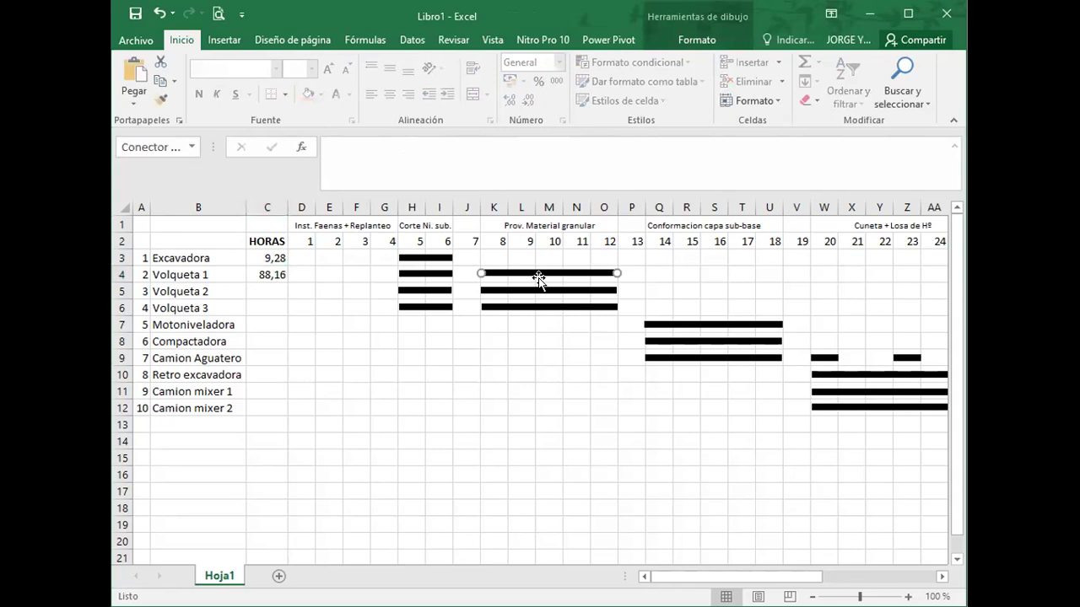
pyautogui.moveTo(538, 277); pyautogui.dragTo(482, 268)
pyautogui.press('Escape')
# - Copy Volqueta 1's two-day bar from days 5 and 6 and place the copy in row 4 over days 19 and 20
pyautogui.click(443, 273)
pyautogui.click(831, 292)
pyautogui.click(826, 275)
pyautogui.hotkey('ctrl', 'v')
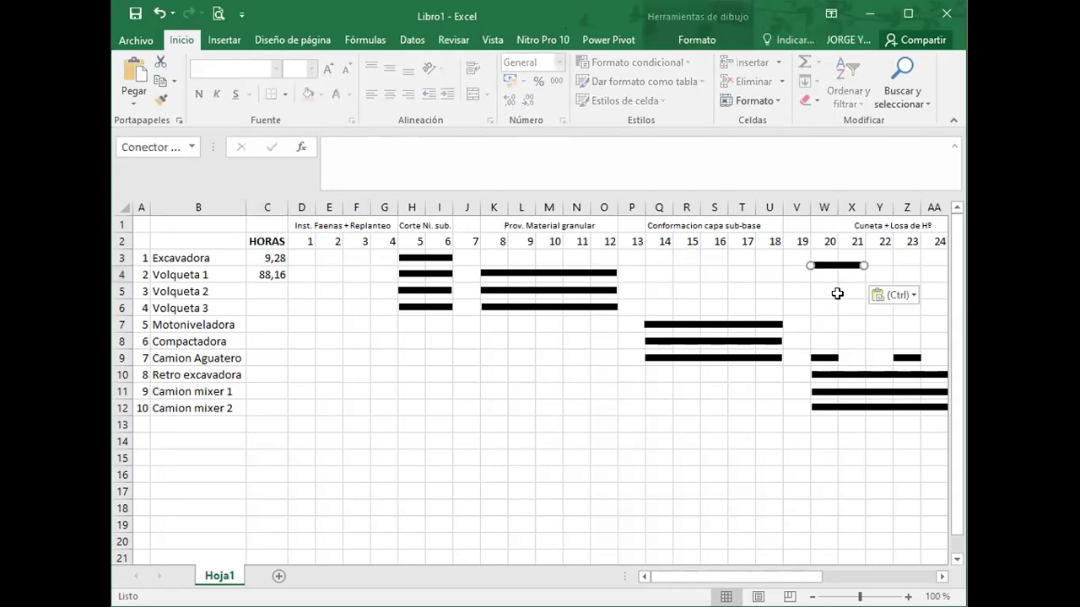
pyautogui.moveTo(838, 273)
pyautogui.mouseDown()
pyautogui.moveTo(812, 273)
pyautogui.moveTo(835, 271)
pyautogui.mouseUp()
pyautogui.click(815, 272)
pyautogui.click(807, 292)
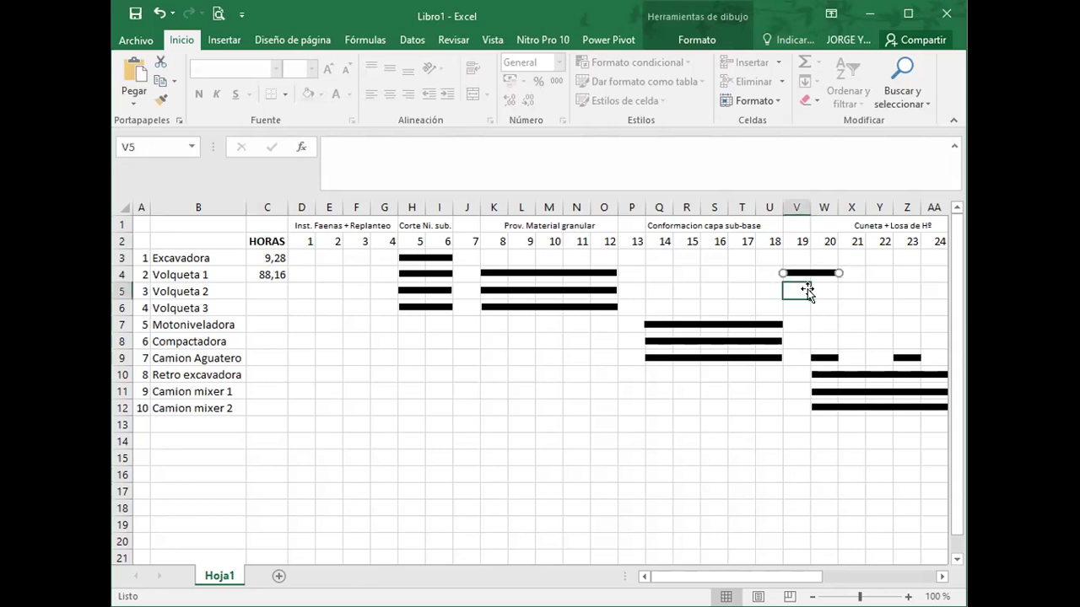
# - Shorten the copied Volqueta 1 bar to day 19 only and place a duplicate of it on day 22
pyautogui.click(825, 273)
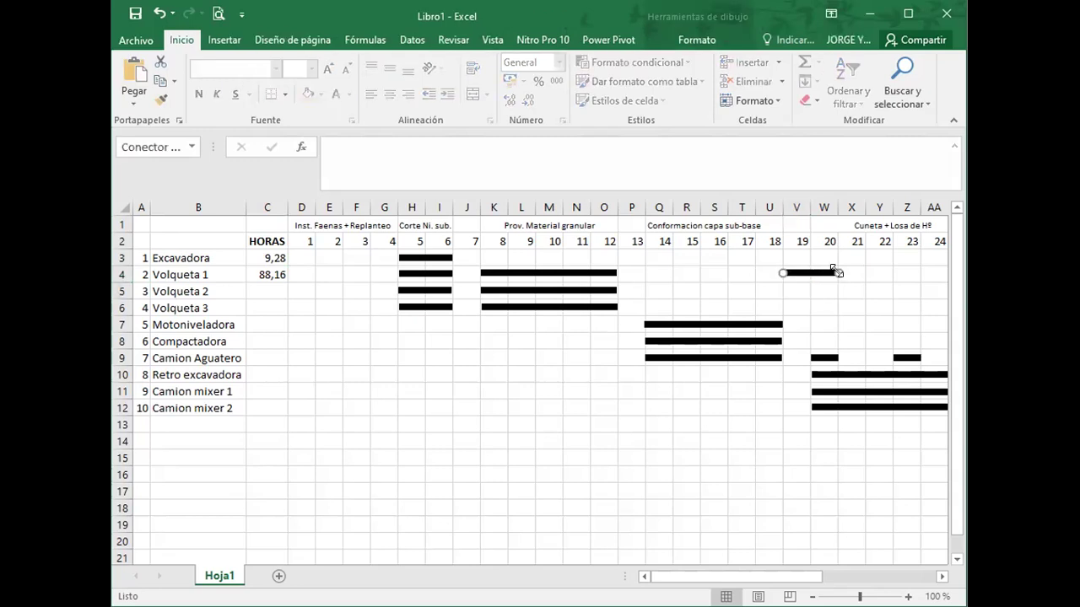
pyautogui.moveTo(839, 273)
pyautogui.mouseDown()
pyautogui.moveTo(807, 270)
pyautogui.moveTo(817, 292)
pyautogui.moveTo(829, 285)
pyautogui.moveTo(806, 286)
pyautogui.moveTo(896, 271)
pyautogui.moveTo(875, 272)
pyautogui.mouseUp()
pyautogui.click(874, 292)
pyautogui.press('Right')
pyautogui.press('Right')
pyautogui.press('Right')
pyautogui.press('Right')
pyautogui.press('Left')
pyautogui.press('Left')
pyautogui.press('Left')
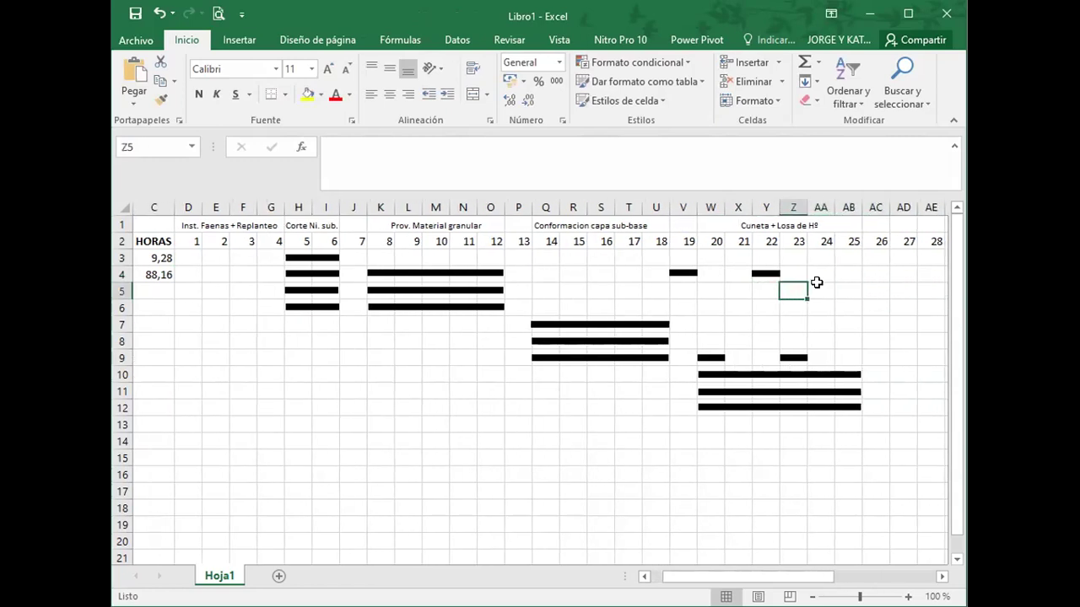
# - Copy the day 19 and day 22 bars together into rows 5 and 6 for Volqueta 2 and Volqueta 3
pyautogui.click(690, 272)
pyautogui.keyDown('shift'); pyautogui.click(754, 275); pyautogui.keyUp('shift')
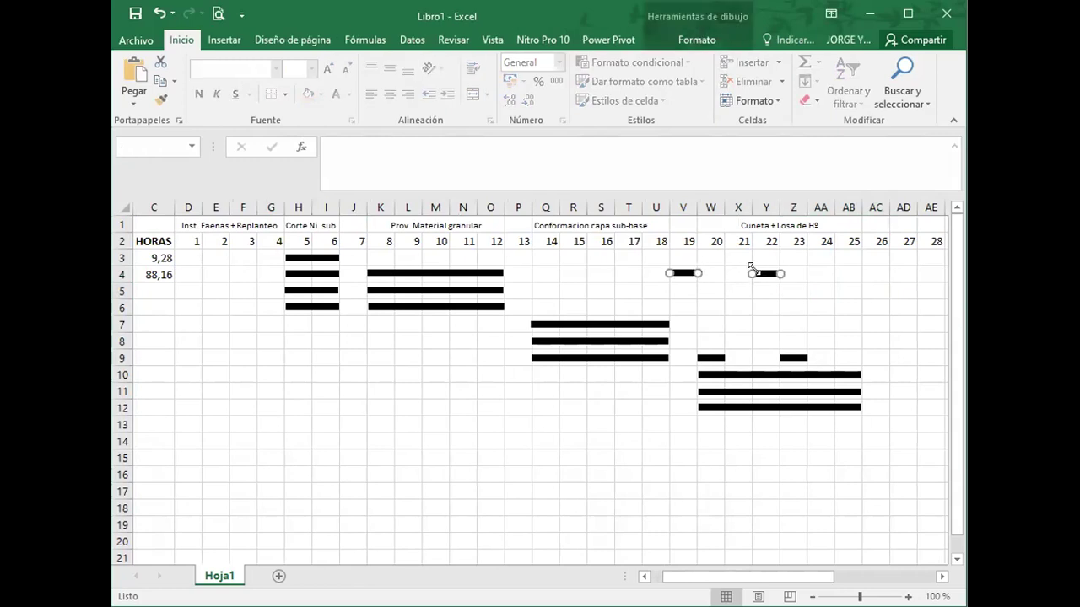
pyautogui.moveTo(685, 274)
pyautogui.mouseDown()
pyautogui.moveTo(692, 301)
pyautogui.moveTo(677, 304)
pyautogui.mouseUp()
pyautogui.click(715, 324)
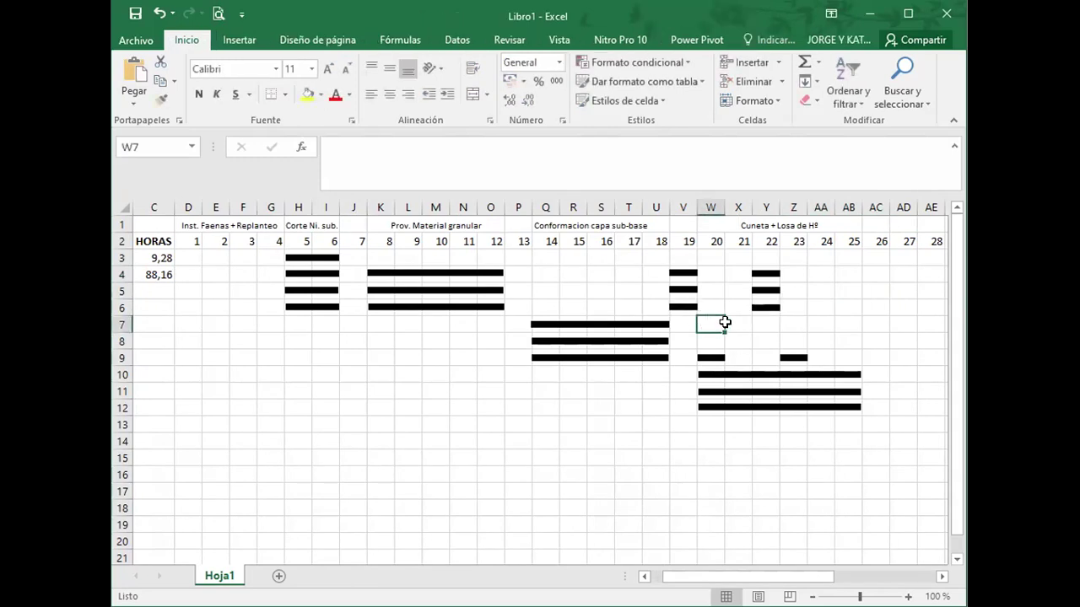
# - Review the Volqueta and Camion Aguatero bars on days 19 to 23
pyautogui.press('Up')
pyautogui.press('Left')
pyautogui.press('Up')
pyautogui.press('Up')
pyautogui.press('Right')
pyautogui.press('Right')
pyautogui.press('Left')
pyautogui.press('Right')
pyautogui.press('Down')
pyautogui.press('Down')
pyautogui.press('Down')
pyautogui.press('Down')
pyautogui.press('Down')
pyautogui.press('Left')
pyautogui.press('Left')
pyautogui.press('Up')
pyautogui.press('Up')
pyautogui.press('Up')
pyautogui.press('Up')
pyautogui.press('Up')
pyautogui.press('Right')
pyautogui.press('Down')
pyautogui.press('Down')
pyautogui.press('Down')
pyautogui.press('Down')
pyautogui.press('Down')
pyautogui.press('Down')
pyautogui.press('Down')
pyautogui.press('Up')
pyautogui.press('Up')
pyautogui.press('Down')
pyautogui.press('Up')
pyautogui.press('Up')
pyautogui.press('Up')
pyautogui.press('Up')
pyautogui.press('Right')
pyautogui.press('Right')
pyautogui.press('Up')
pyautogui.press('Up')
pyautogui.press('Down')
pyautogui.press('Down')
pyautogui.press('Left')
pyautogui.press('Left')
pyautogui.press('Up')
pyautogui.press('Up')
pyautogui.press('Up')
pyautogui.press('Down')
pyautogui.press('Down')
pyautogui.press('Down')
pyautogui.press('Right')
pyautogui.press('Right')
pyautogui.press('Right')
# - Fill the Volqueta 1 hours formula in C4 down to C5 and C6 for Volqueta 2 and Volqueta 3
pyautogui.press('Left')
pyautogui.press('Left')
pyautogui.press('Left')
pyautogui.press('Left')
pyautogui.press('Left')
pyautogui.press('Left')
pyautogui.press('Left')
pyautogui.press('Left')
pyautogui.press('Left')
pyautogui.press('Left')
pyautogui.press('Left')
pyautogui.press('Left')
pyautogui.press('Left')
pyautogui.press('Left')
pyautogui.press('Left')
pyautogui.press('Left')
pyautogui.press('Left')
pyautogui.press('Left')
pyautogui.press('Left')
pyautogui.press('Left')
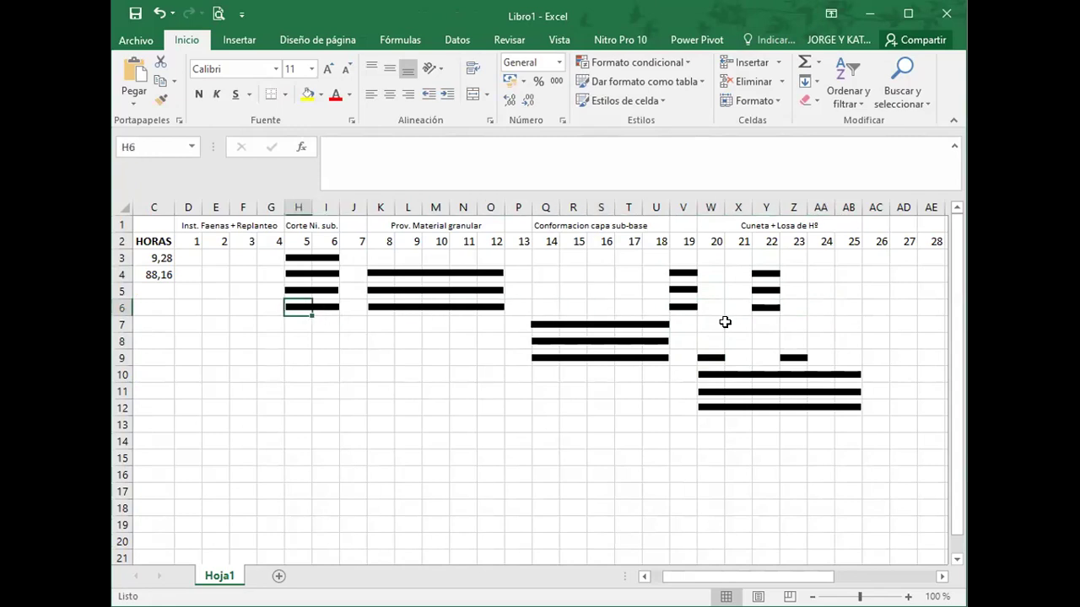
pyautogui.press('Left')
pyautogui.press('Left')
pyautogui.press('Left')
pyautogui.press('Left')
pyautogui.press('Left')
pyautogui.press('Left')
pyautogui.press('Left')
pyautogui.press('Right')
pyautogui.press('Right')
pyautogui.press('Up')
pyautogui.press('Up')
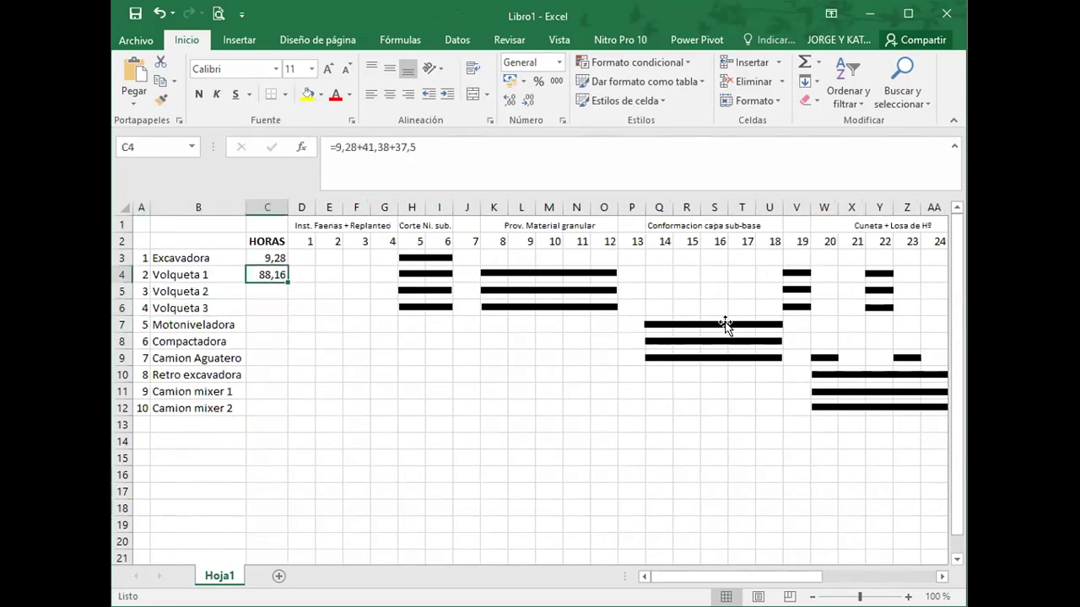
pyautogui.moveTo(287, 283); pyautogui.dragTo(288, 315)
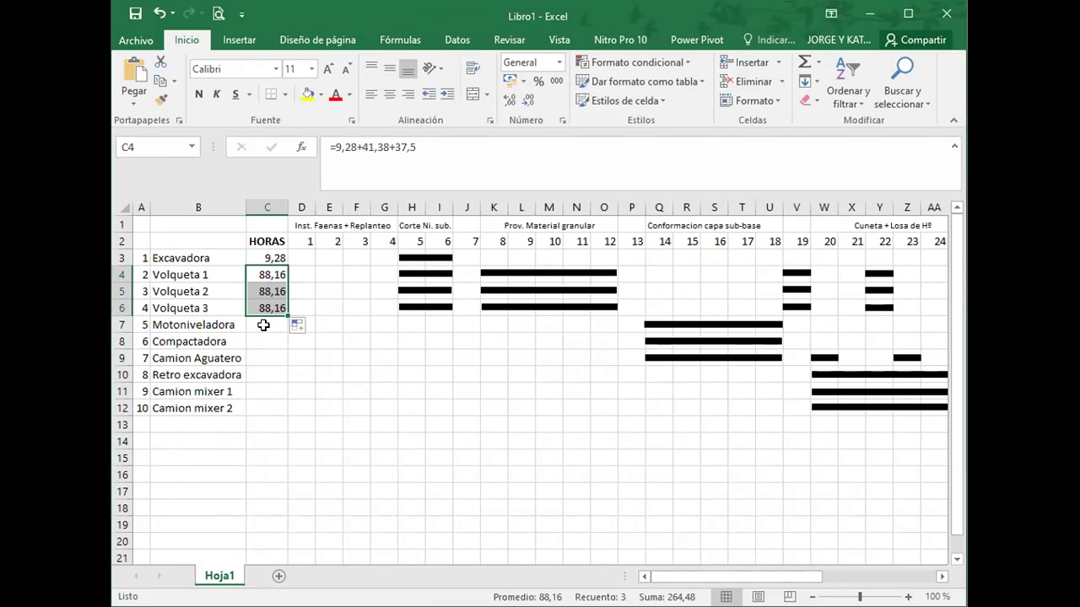
# - Enter =0,72+0,41 as the Motoniveladora hours in C7 and 0,41 as the Compactadora hours in C8
pyautogui.click(264, 326)
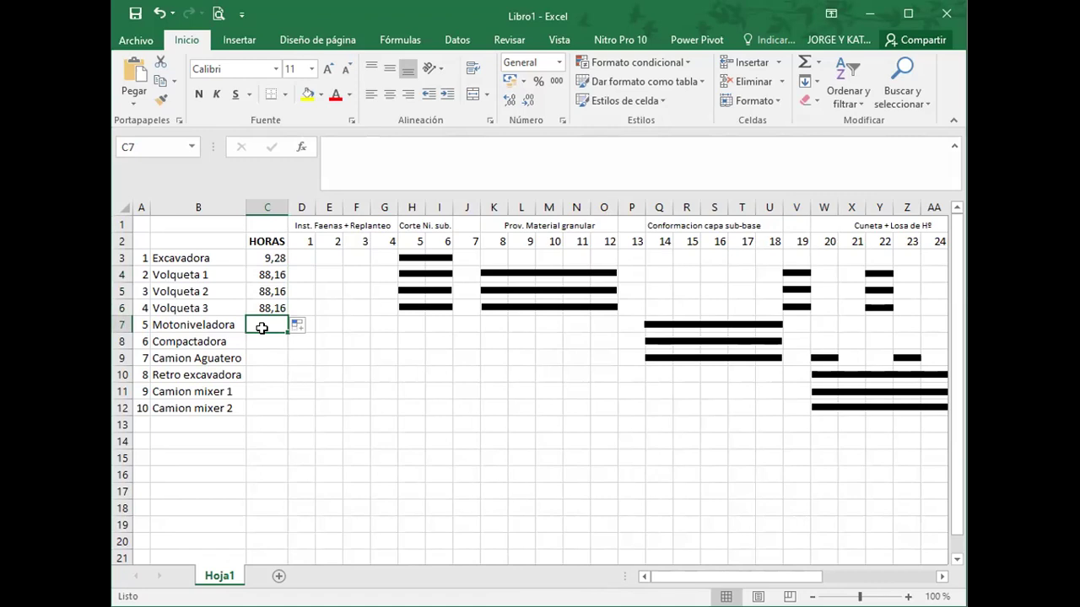
pyautogui.write('Pts,')
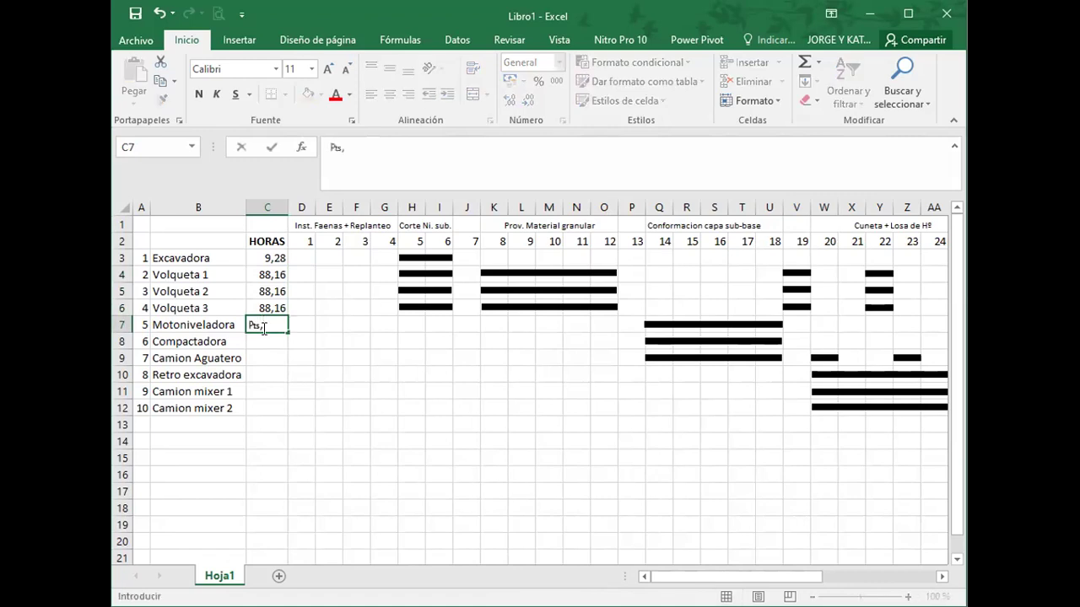
pyautogui.press('BackSpace')
pyautogui.press('BackSpace')
pyautogui.press('BackSpace')
pyautogui.press('BackSpace')
pyautogui.write('=')
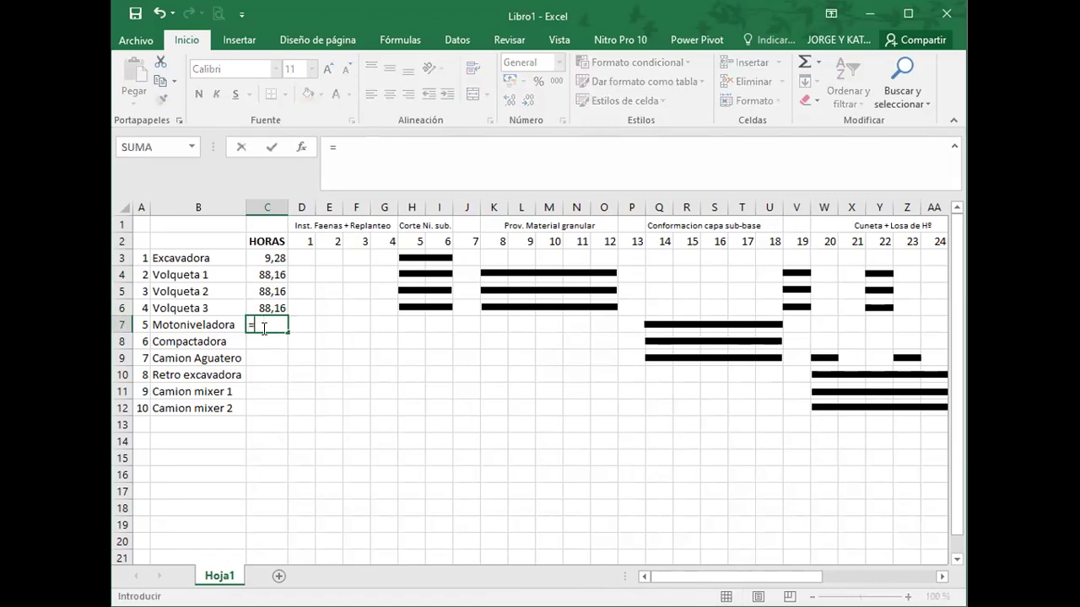
pyautogui.write('0,72+')
pyautogui.write('0,41')
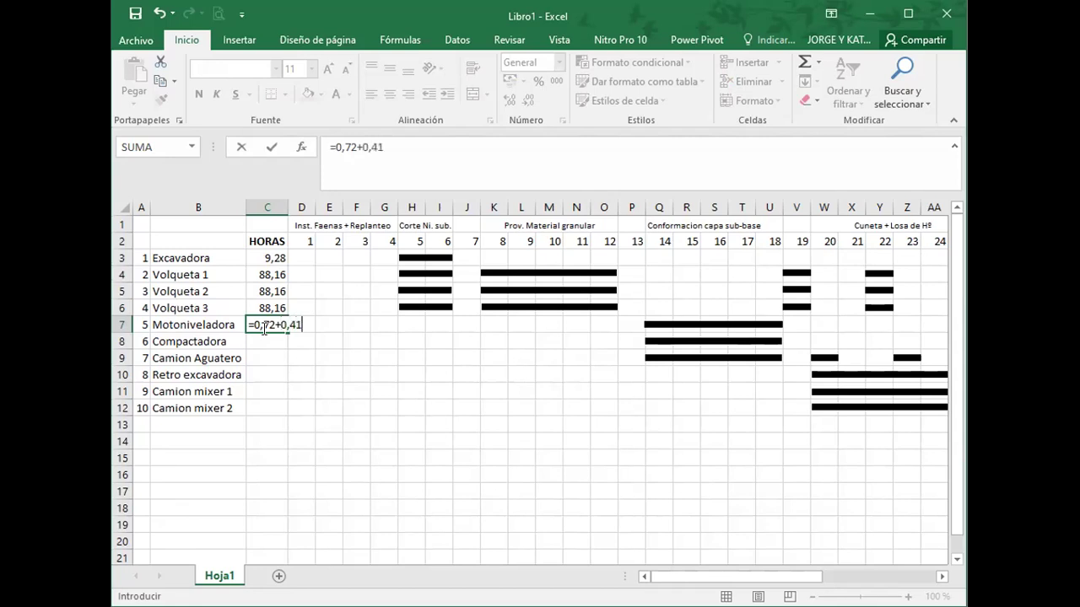
pyautogui.press('Return')
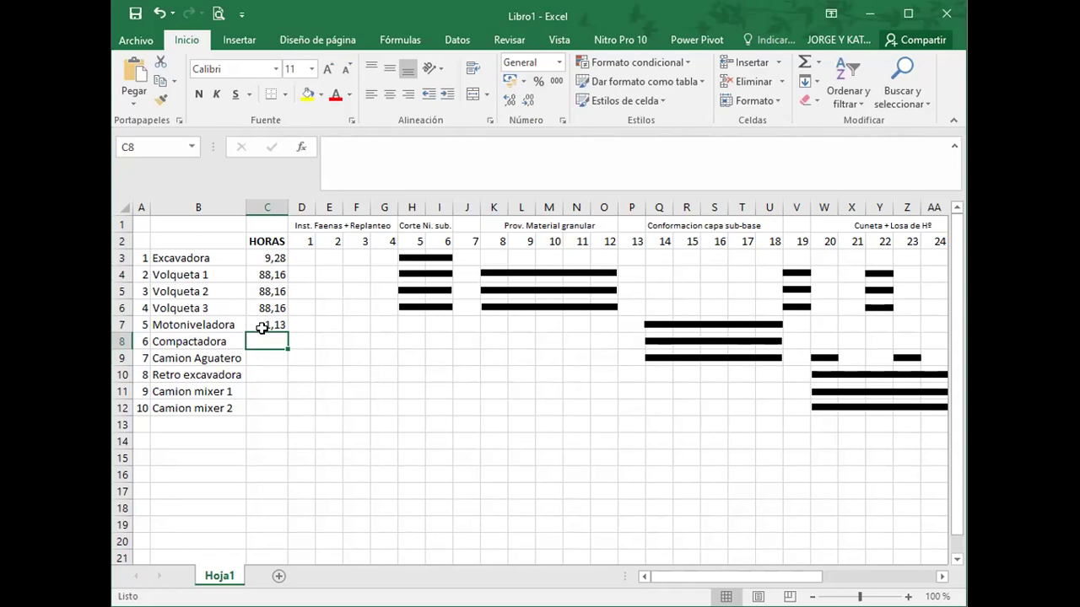
pyautogui.write('0,41')
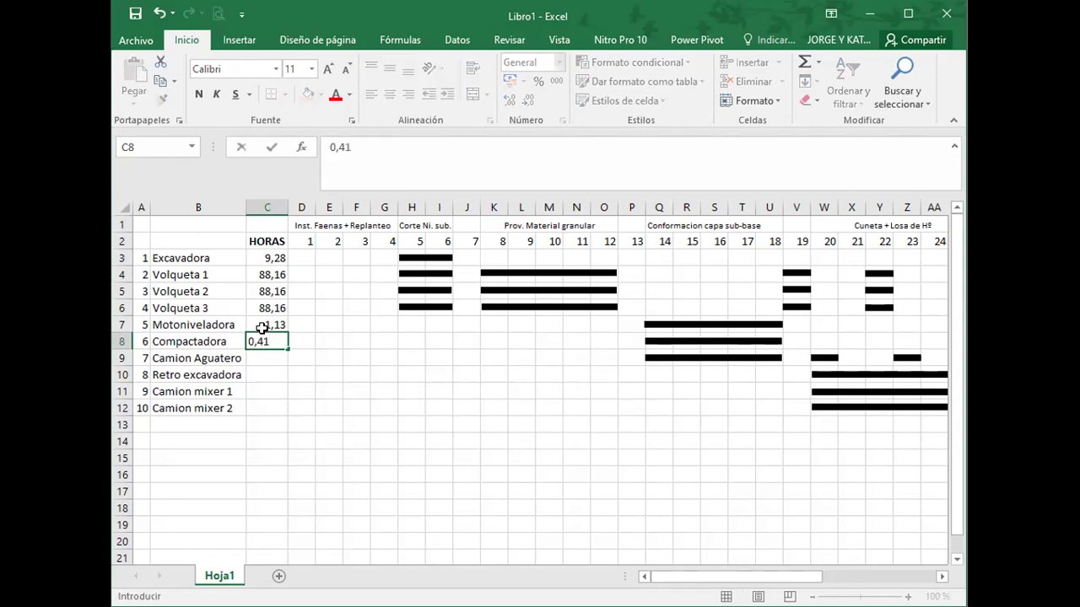
pyautogui.press('Return')
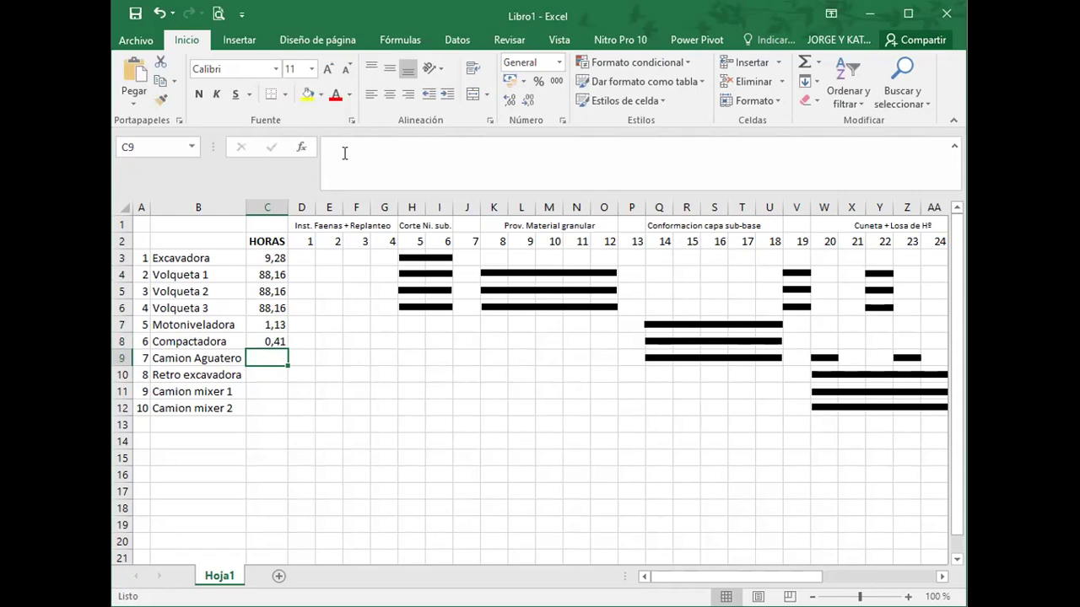
pyautogui.click(356, 308)
pyautogui.click(272, 358)
pyautogui.click(631, 358)
pyautogui.click(266, 357)
pyautogui.click(301, 361)
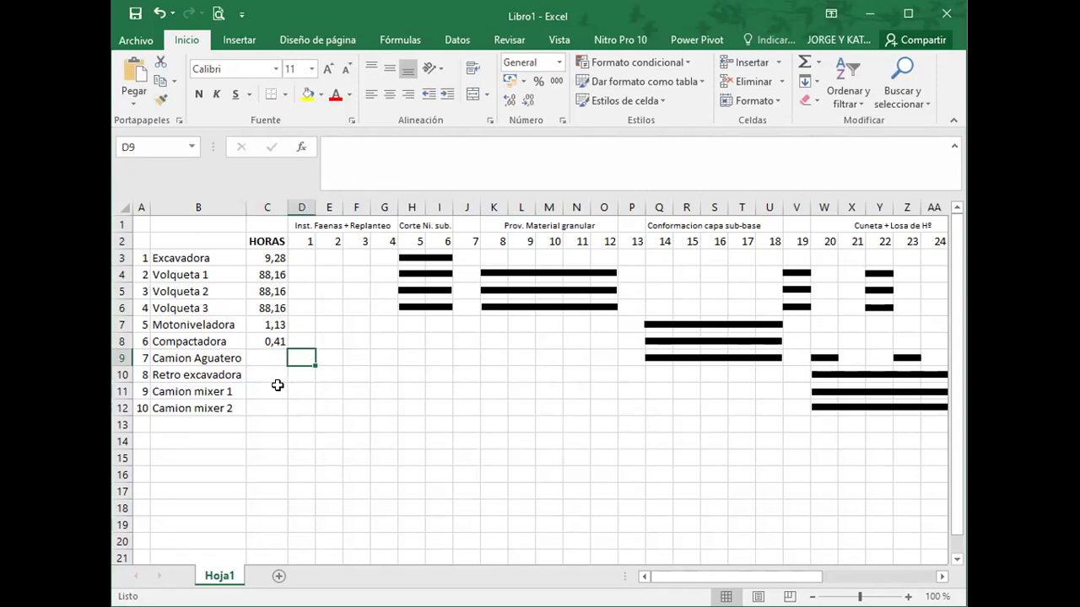
pyautogui.click(270, 359)
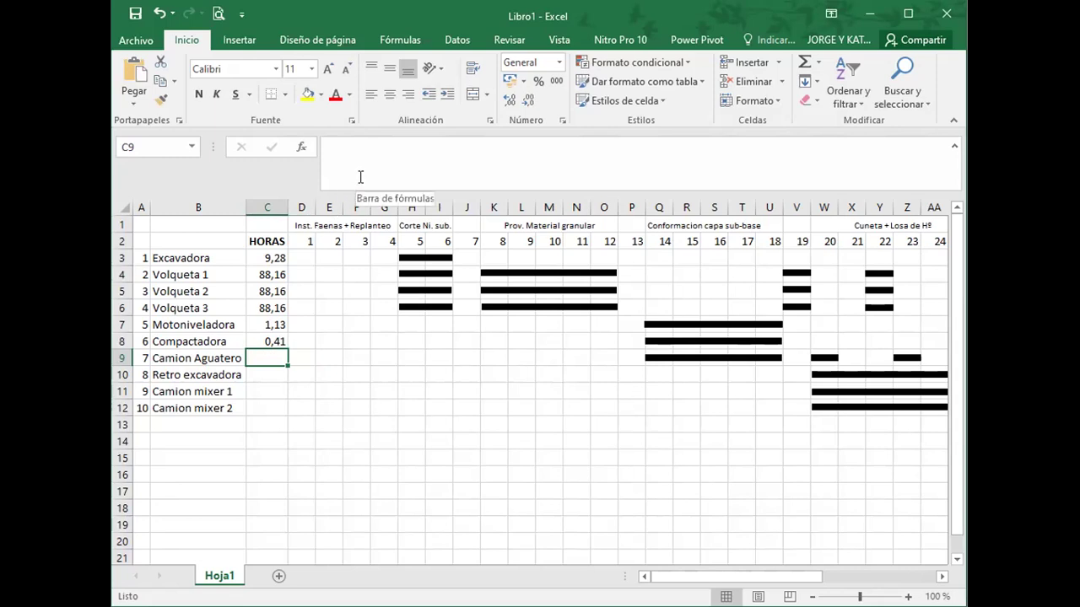
pyautogui.click(262, 376)
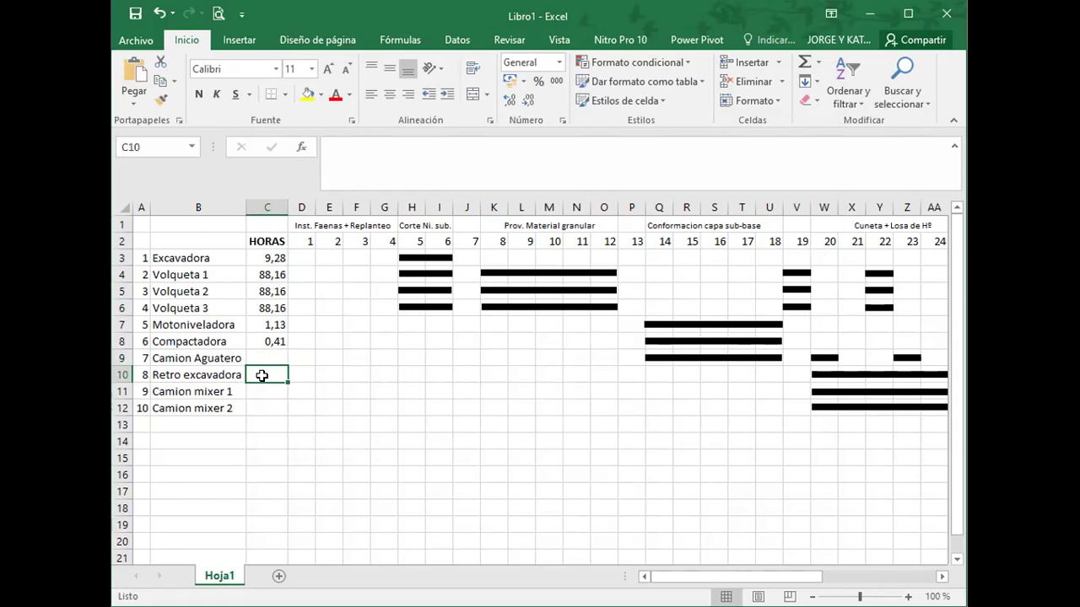
pyautogui.click(384, 328)
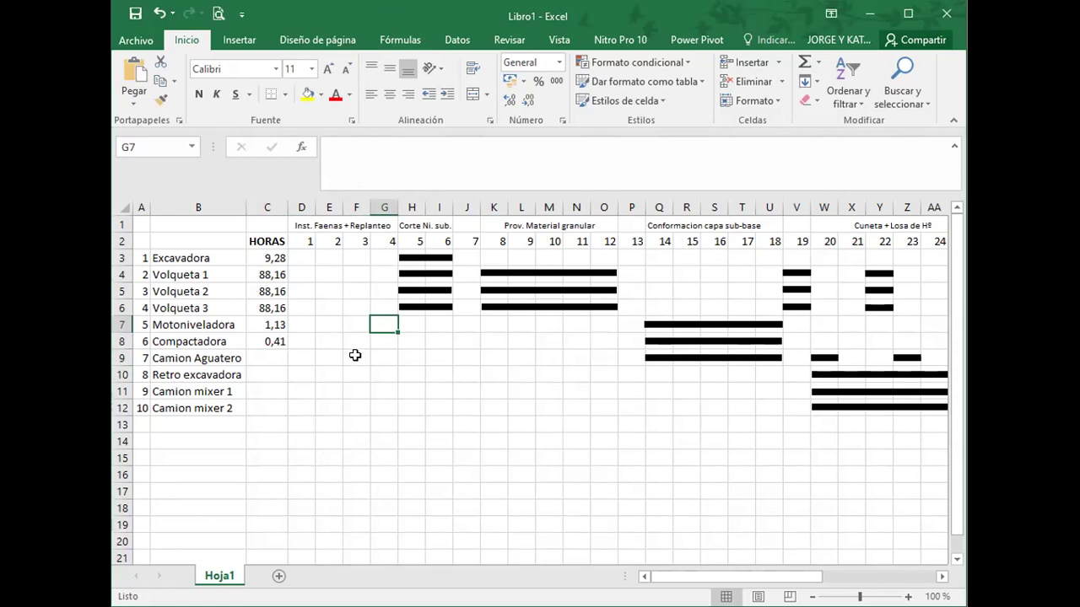
pyautogui.click(265, 358)
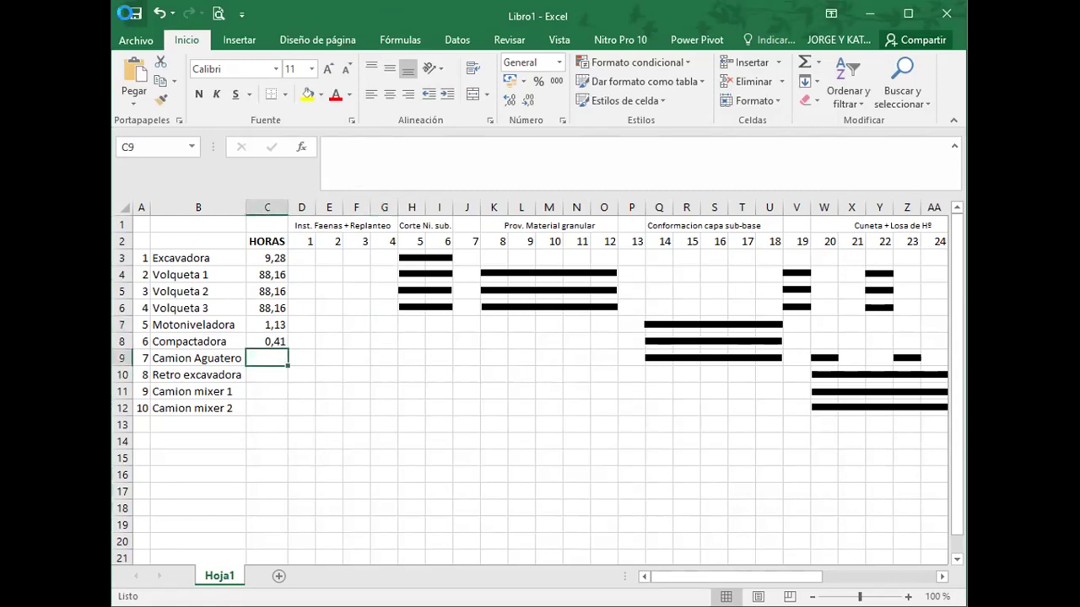
# - Start saving the workbook on this PC, choosing the libros ulat folder as the location
pyautogui.click(135, 14)
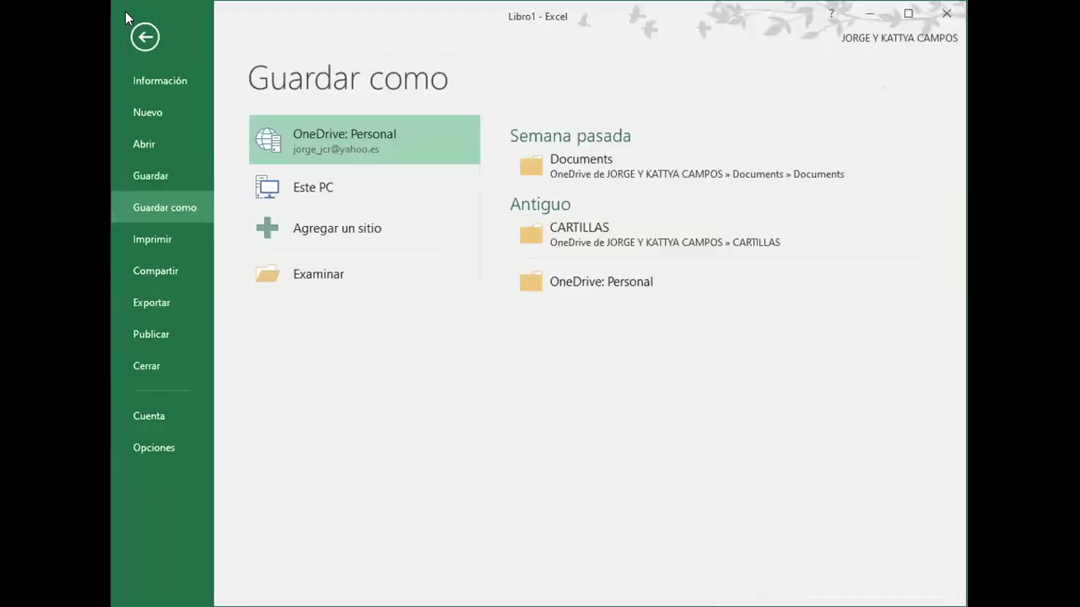
pyautogui.click(381, 181)
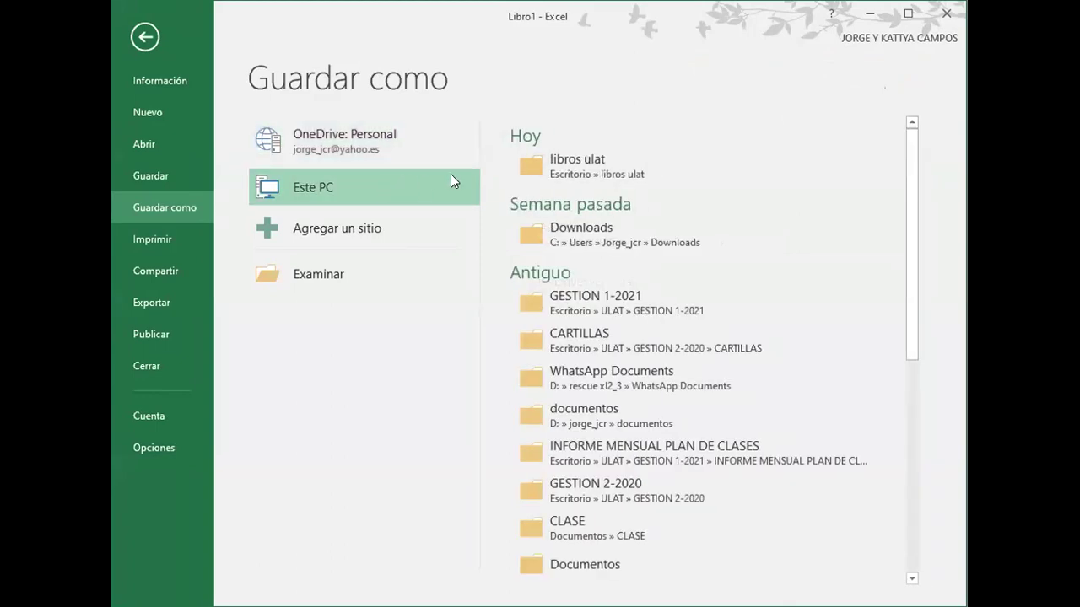
pyautogui.click(559, 165)
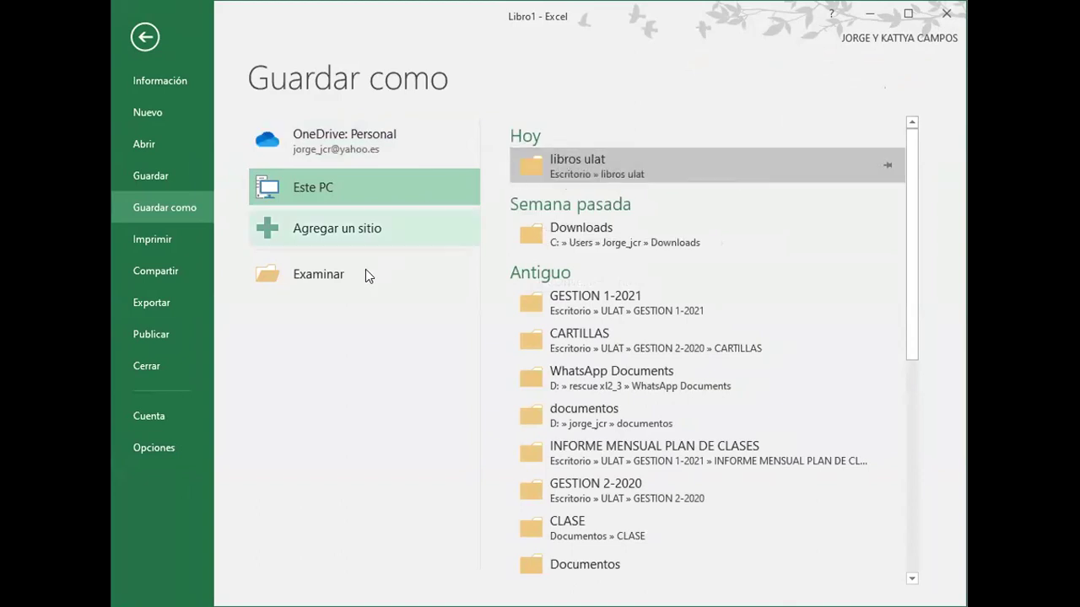
pyautogui.click(581, 172)
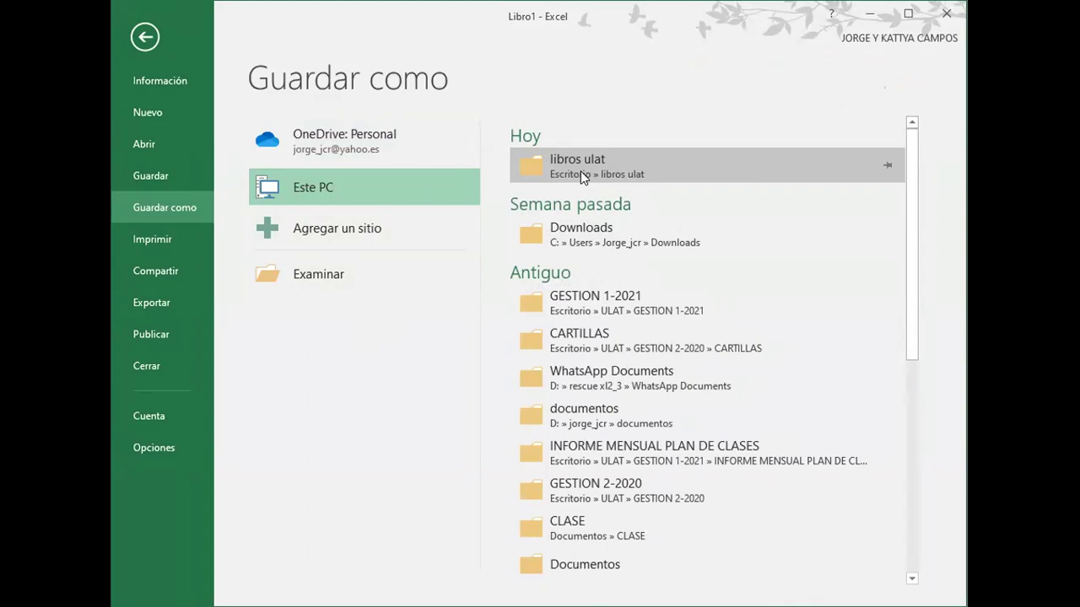
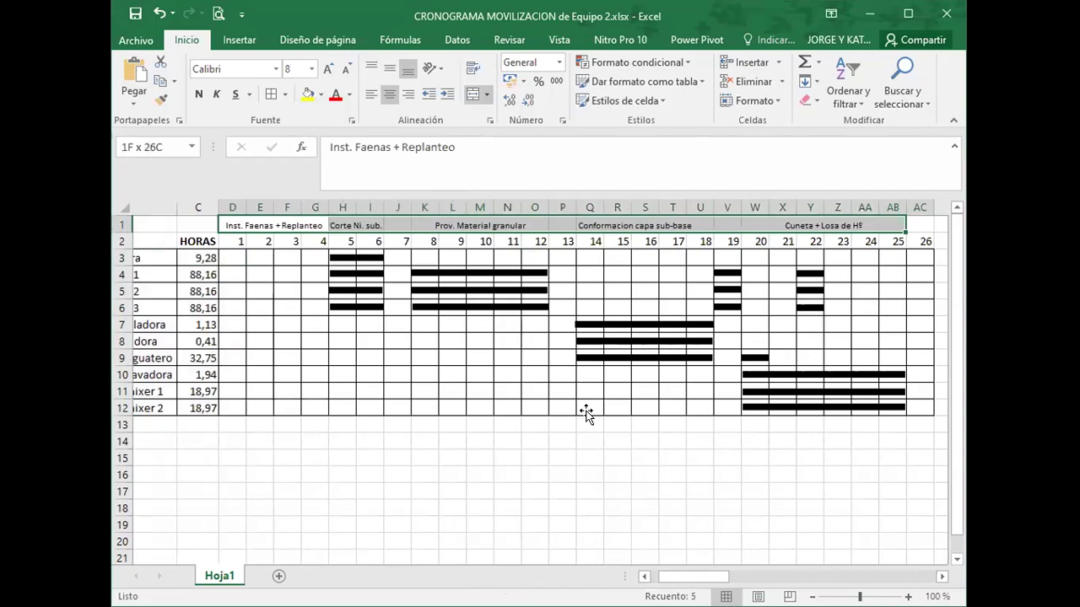
# - Make the activity headings in row 1 and the day numbers 1 to 26 in row 2 bold
pyautogui.hscroll(-3, 586, 411)
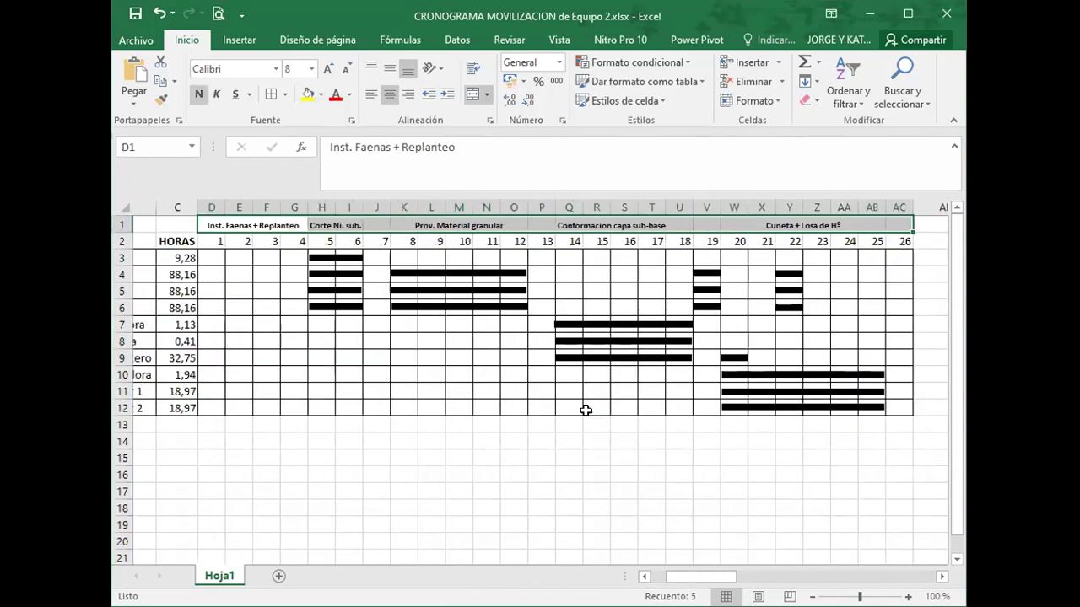
pyautogui.press('Down')
pyautogui.hotkey('shift', 'Right')
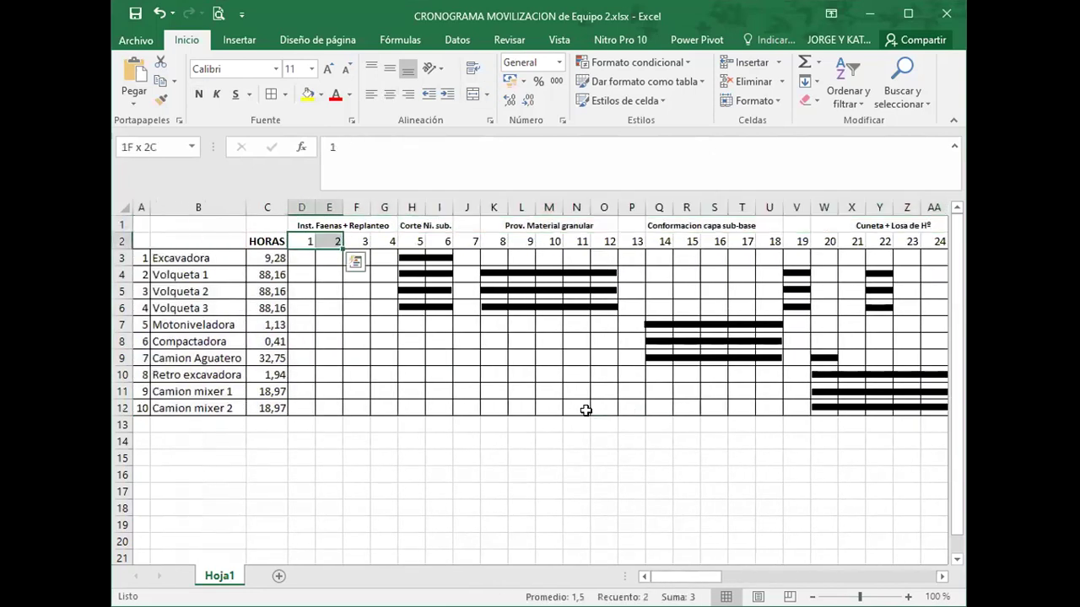
pyautogui.hotkey('ctrl', 'shift', 'Right')
pyautogui.hotkey('ctrl', 'n')
pyautogui.press('Left')
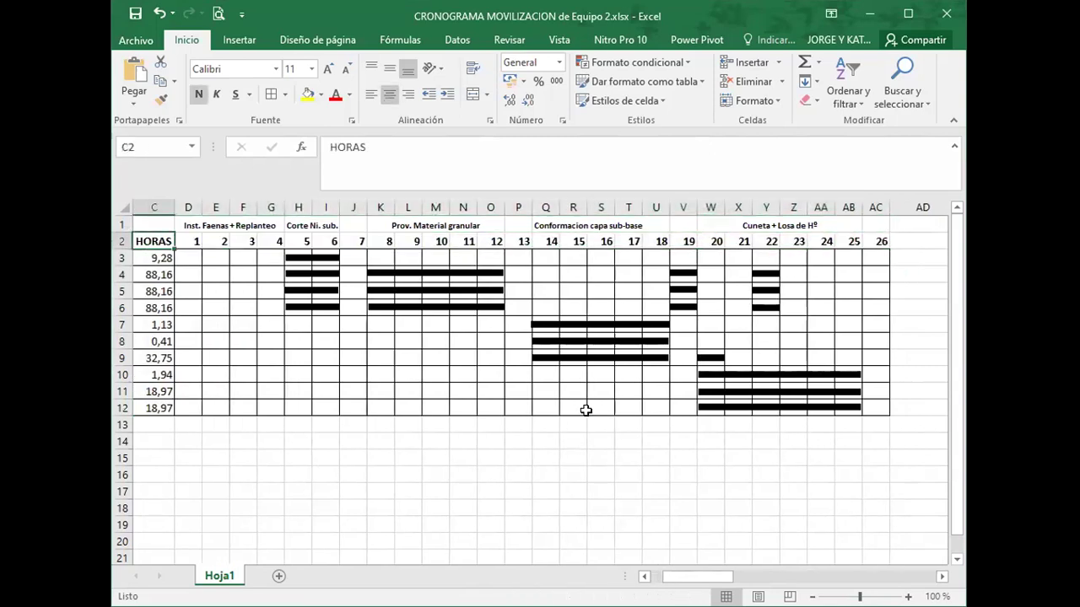
# - Apply all borders to the activity headings and day numbers in D1:AC2
pyautogui.press('Left')
pyautogui.press('Left')
pyautogui.press('Right')
pyautogui.press('Right')
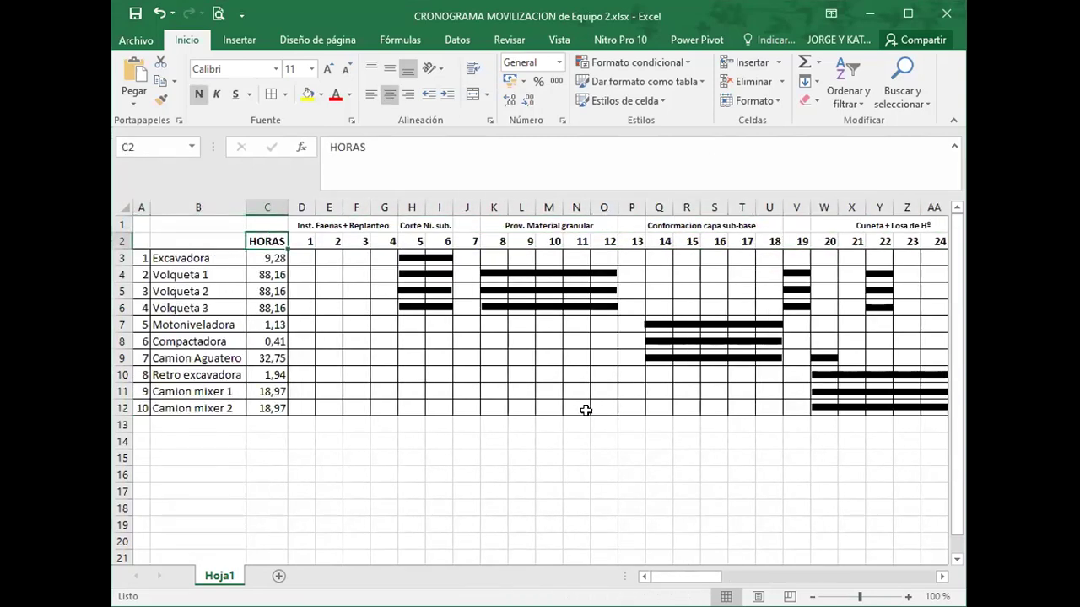
pyautogui.press('Right')
pyautogui.hotkey('shift', 'Up')
pyautogui.hotkey('shift', 'Right')
pyautogui.hotkey('shift', 'Right')
pyautogui.hotkey('shift', 'Right')
pyautogui.hotkey('shift', 'Right')
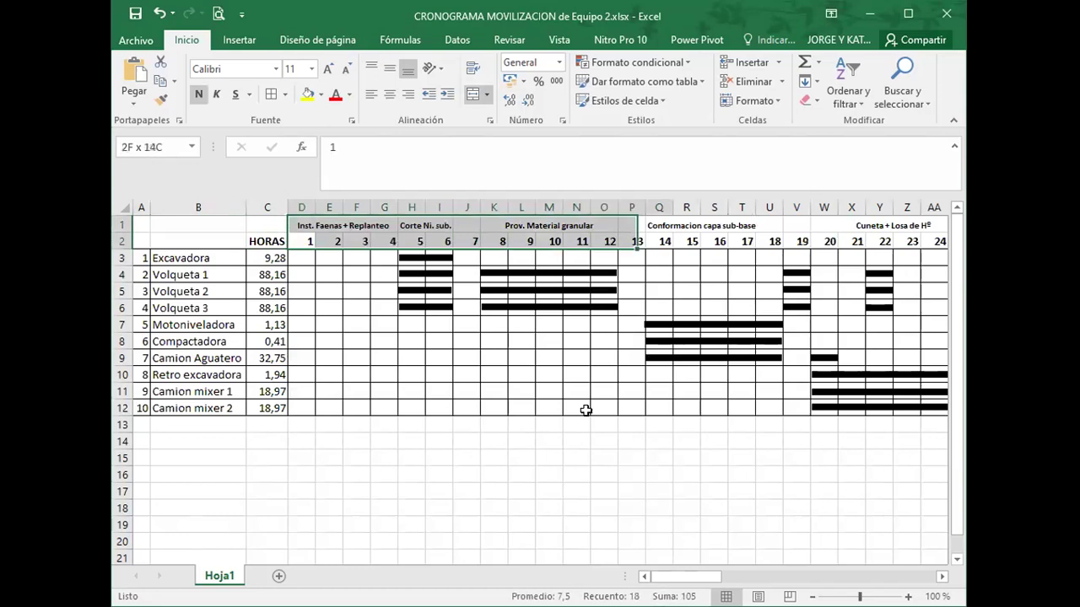
pyautogui.hotkey('shift', 'Right')
pyautogui.hotkey('shift', 'Right')
pyautogui.hotkey('shift', 'Right')
pyautogui.hotkey('shift', 'Right')
pyautogui.hotkey('shift', 'Right')
pyautogui.hotkey('shift', 'Right')
pyautogui.hotkey('shift', 'Right')
pyautogui.hotkey('shift', 'Right')
pyautogui.hotkey('shift', 'Right')
pyautogui.hotkey('shift', 'Right')
pyautogui.hotkey('shift', 'Right')
pyautogui.hotkey('shift', 'Right')
pyautogui.hotkey('shift', 'Right')
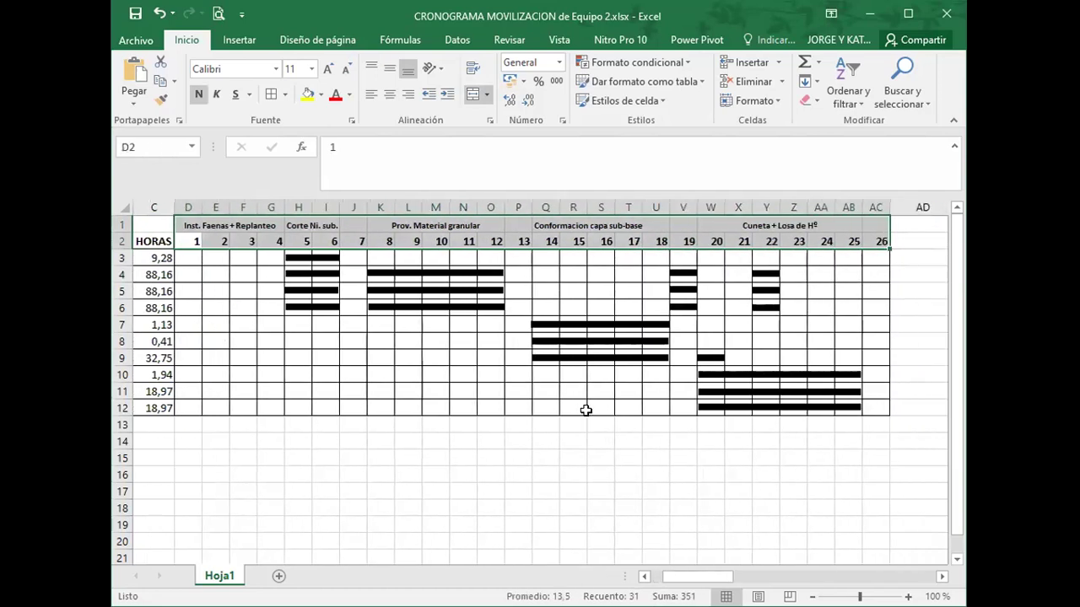
pyautogui.click(271, 94)
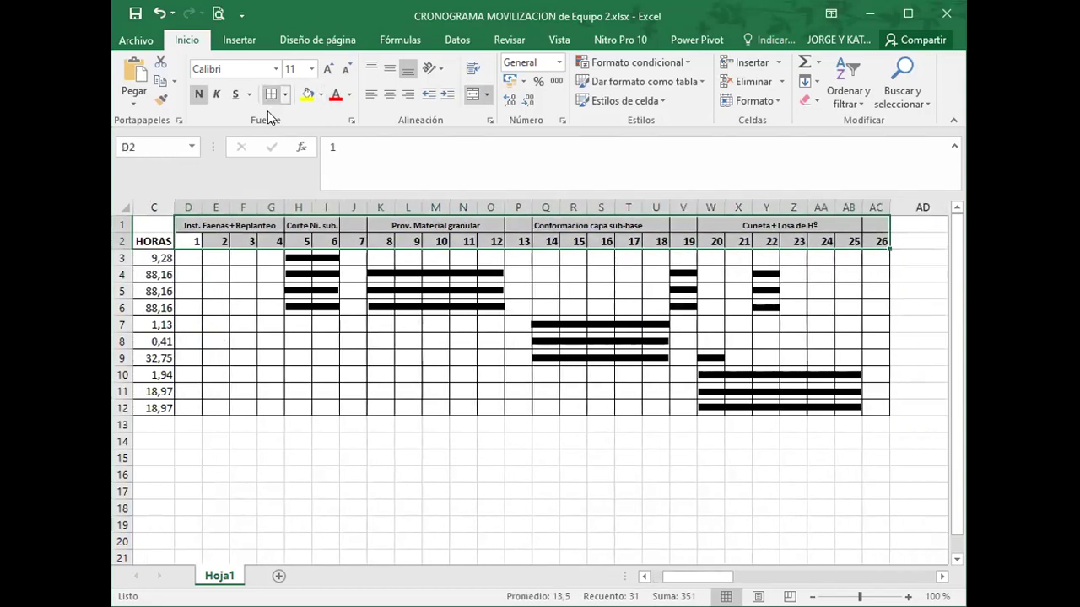
pyautogui.click(280, 276)
# - Outline the Inst. Faenas + Replanteo block D1:G12 with a thick border
pyautogui.moveTo(202, 223); pyautogui.dragTo(212, 407)
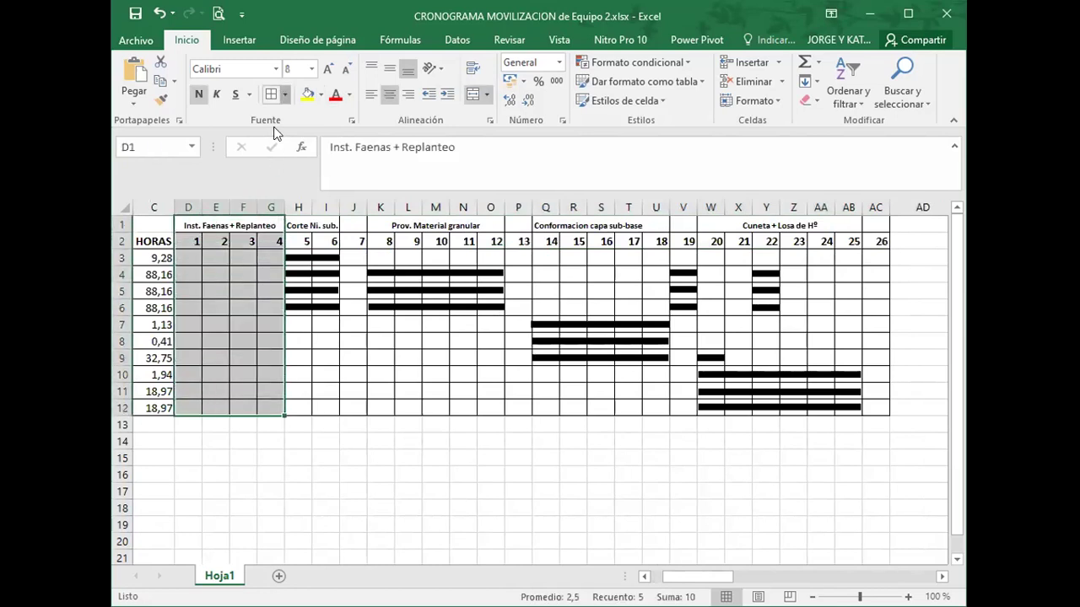
pyautogui.click(285, 94)
pyautogui.click(301, 276)
# - Outline the Corte Ni. sub. block H1:I12 with a thick border and fill it with light grey
pyautogui.moveTo(307, 226); pyautogui.dragTo(308, 412)
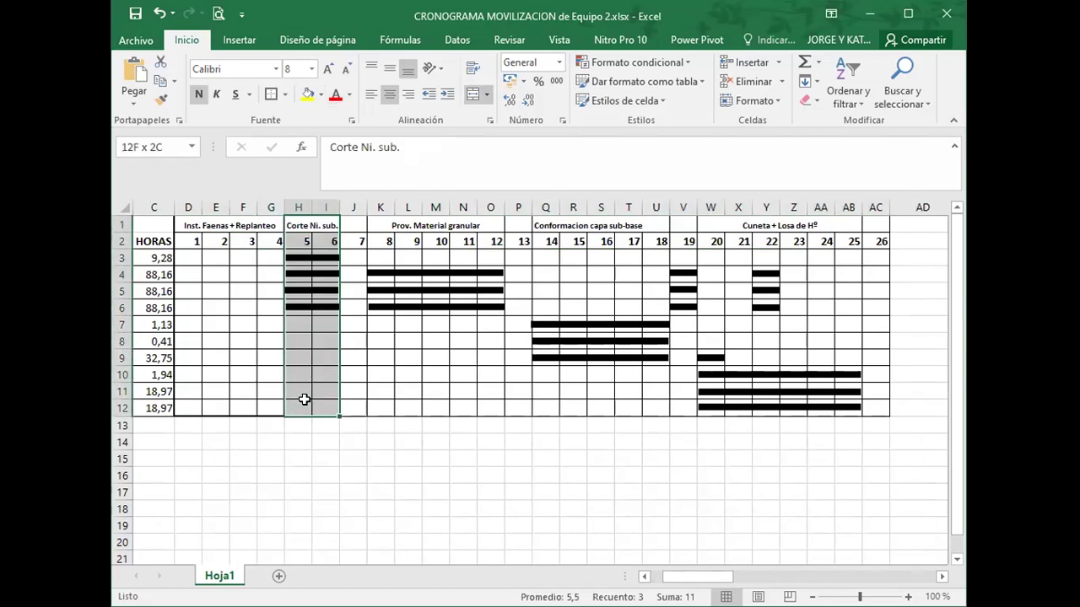
pyautogui.click(320, 92)
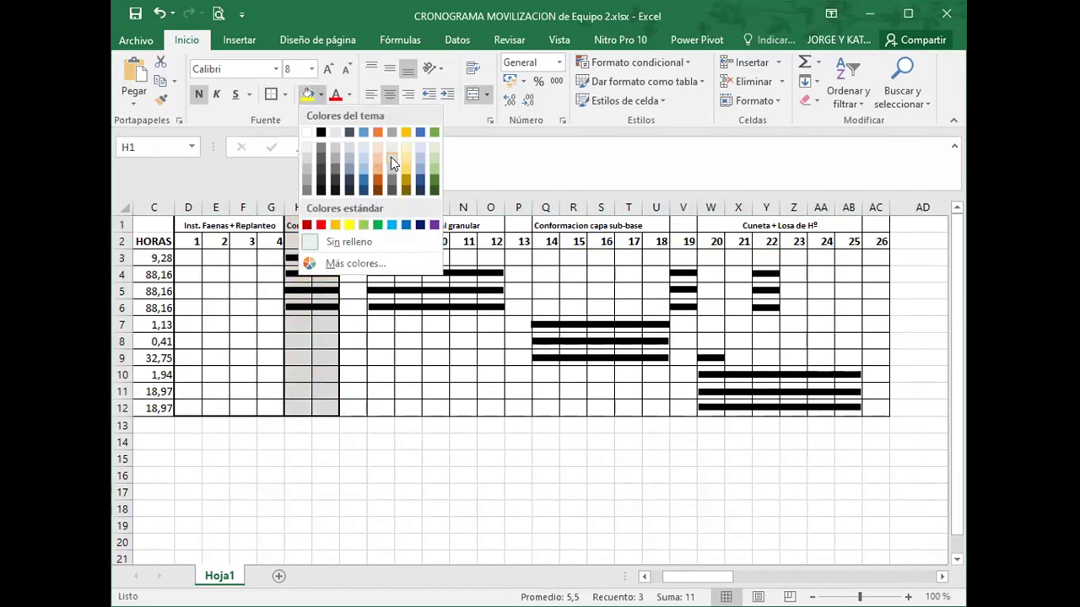
pyautogui.click(426, 305)
# - Give the Prov. Material granular, Conformacion capa sub-base and Cuneta + Losa de Hº blocks thick outlines and light grey fill down to row 12
pyautogui.moveTo(380, 226); pyautogui.dragTo(485, 405)
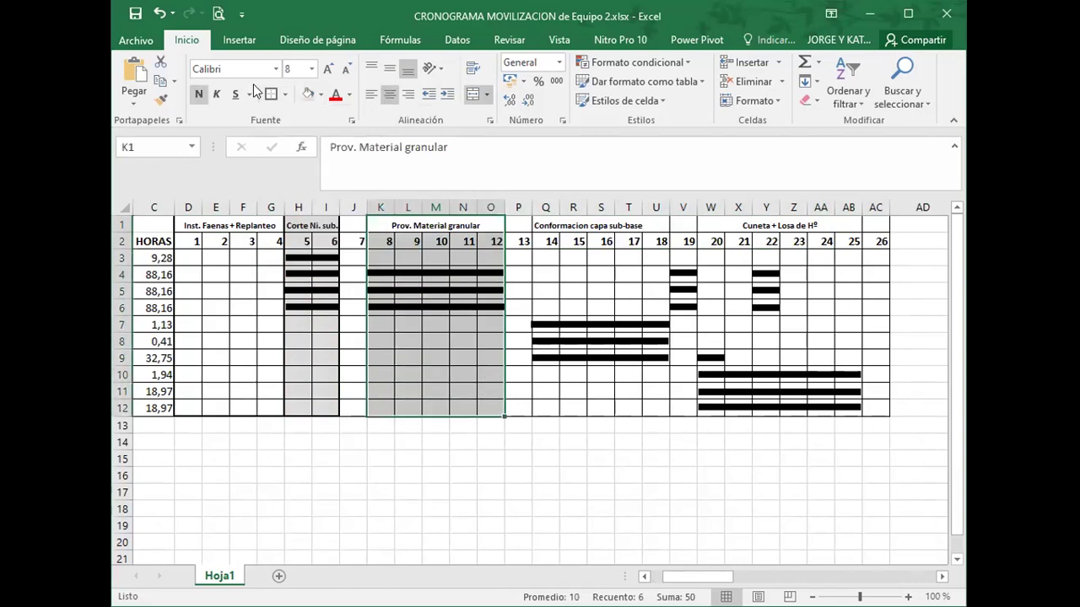
pyautogui.click(308, 93)
pyautogui.moveTo(540, 226); pyautogui.dragTo(655, 407)
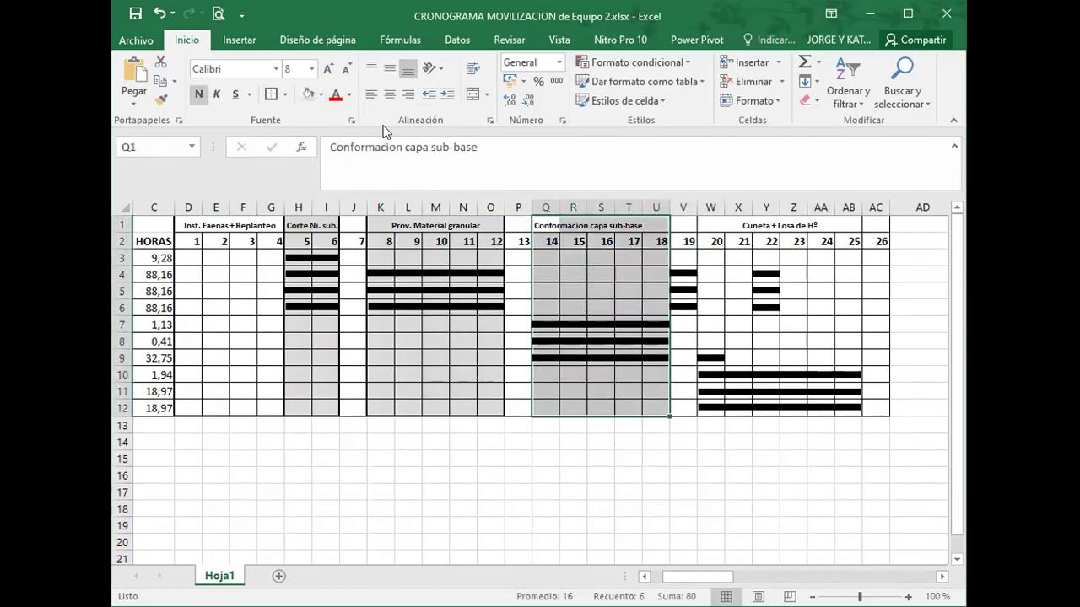
pyautogui.click(302, 93)
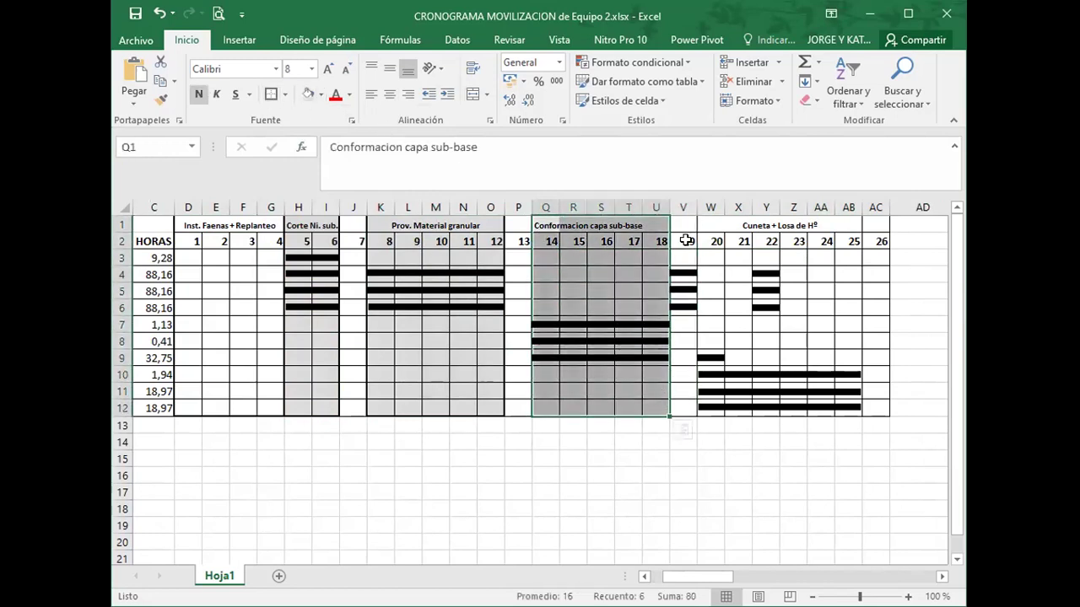
pyautogui.moveTo(700, 225); pyautogui.dragTo(765, 411)
pyautogui.click(302, 94)
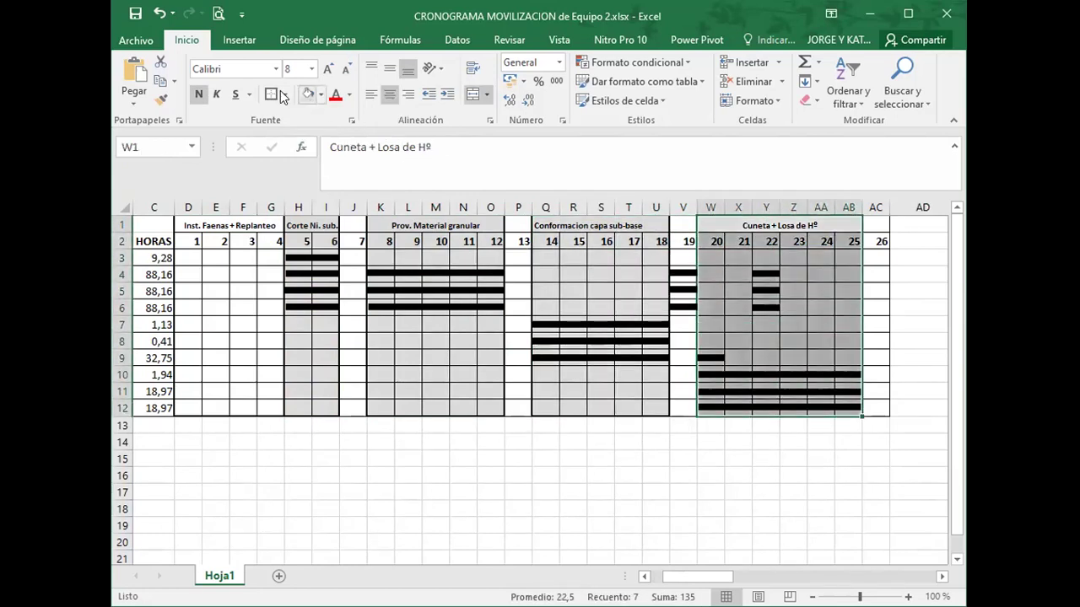
# - Centre the day numbers 1 to 26 in D2:AC2 horizontally and vertically
pyautogui.moveTo(188, 241); pyautogui.dragTo(876, 242)
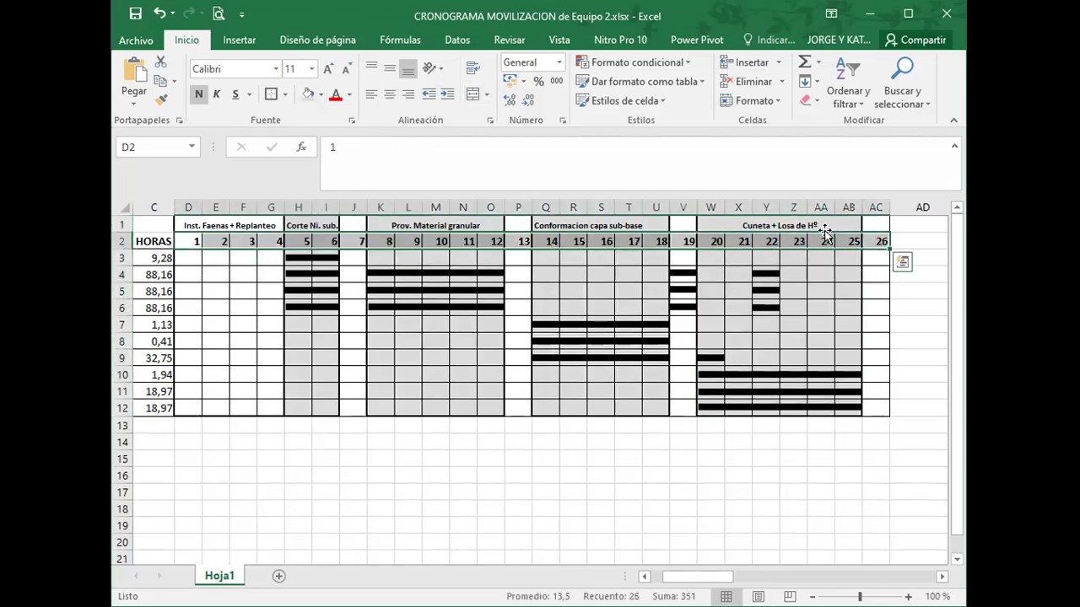
pyautogui.click(387, 96)
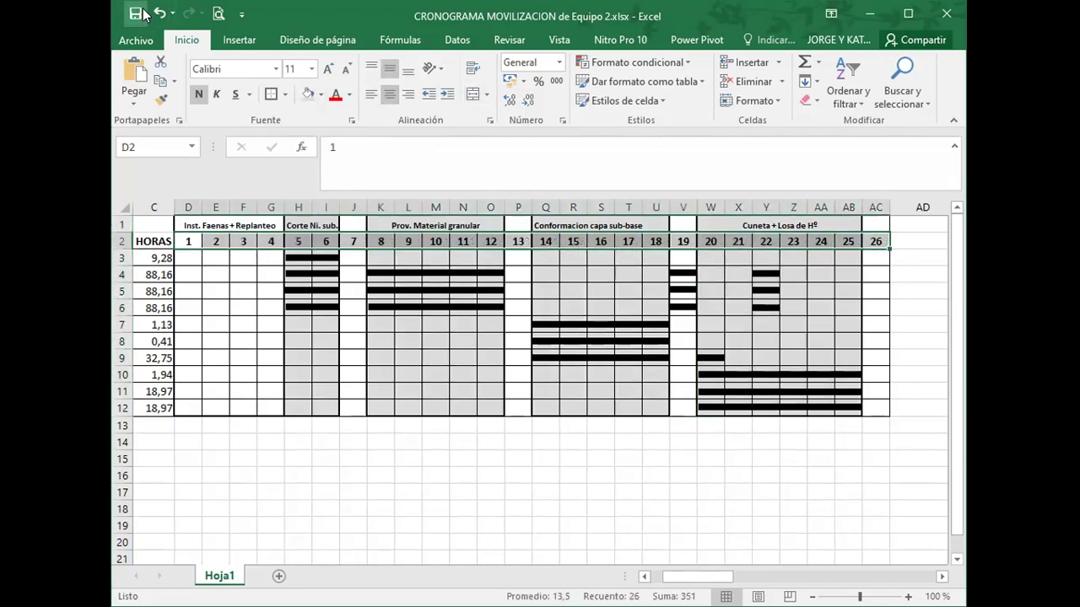
pyautogui.click(463, 222)
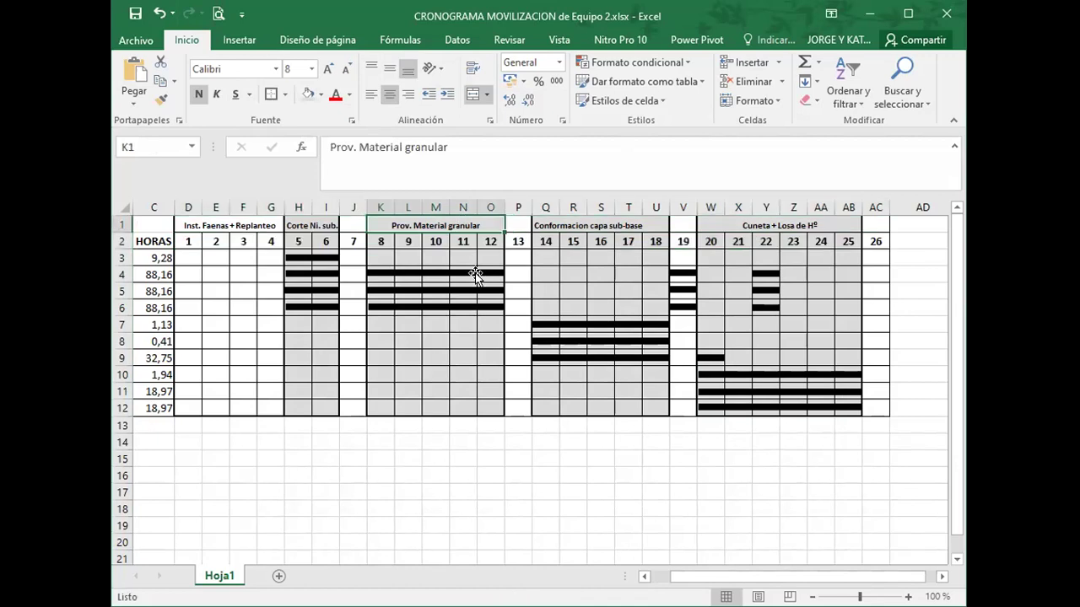
# - Make the item numbers and equipment names in A3:B12 bold
pyautogui.hotkey('ctrl', 'Home')
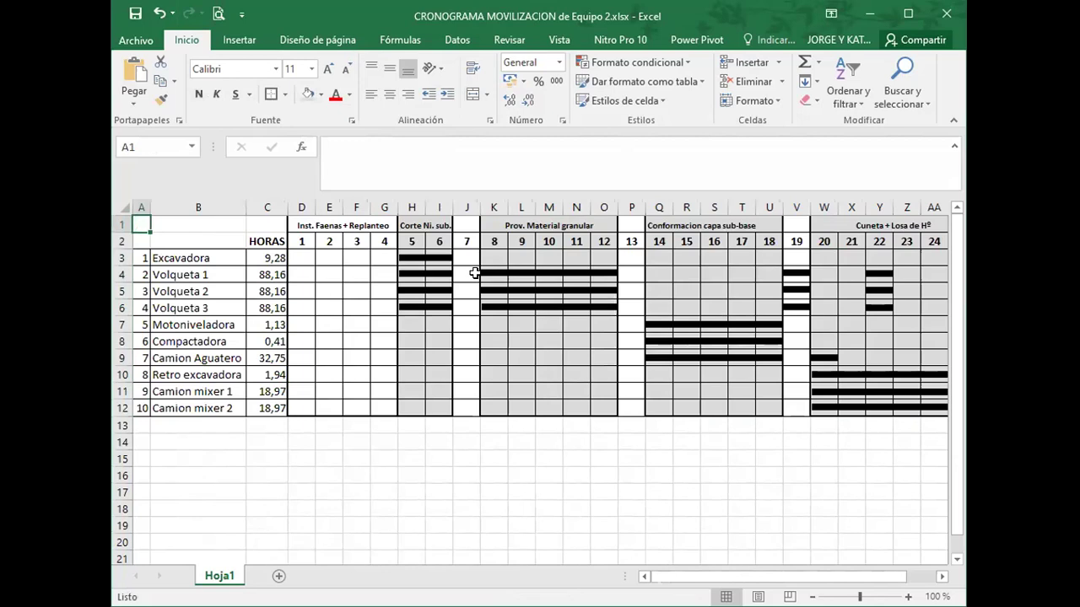
pyautogui.press('Right')
pyautogui.press('Down')
pyautogui.press('Down')
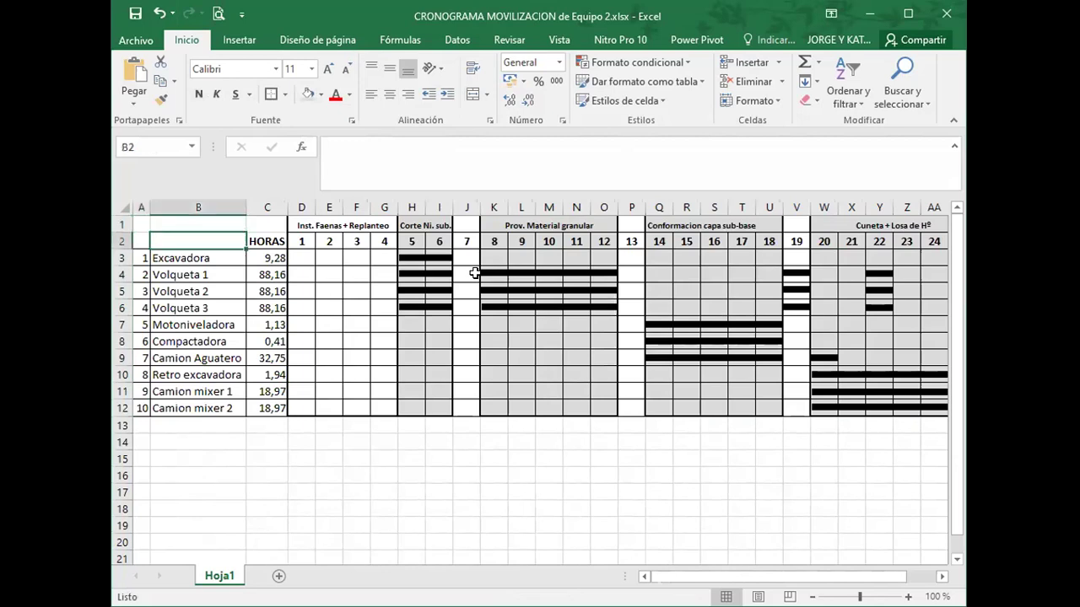
pyautogui.press('Left')
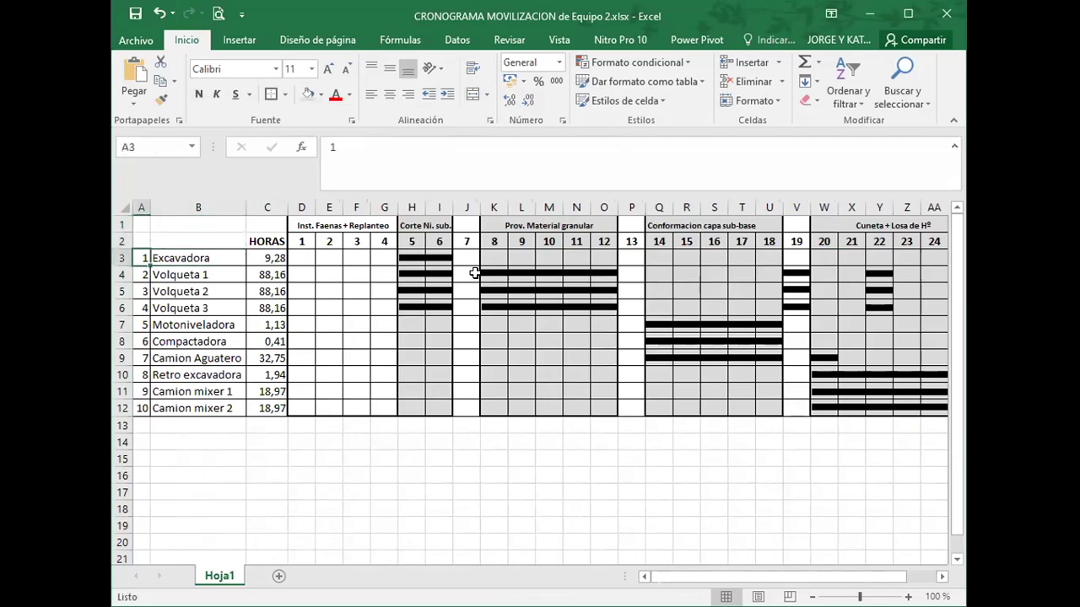
pyautogui.hotkey('shift', 'Right')
pyautogui.hotkey('shift', 'Right')
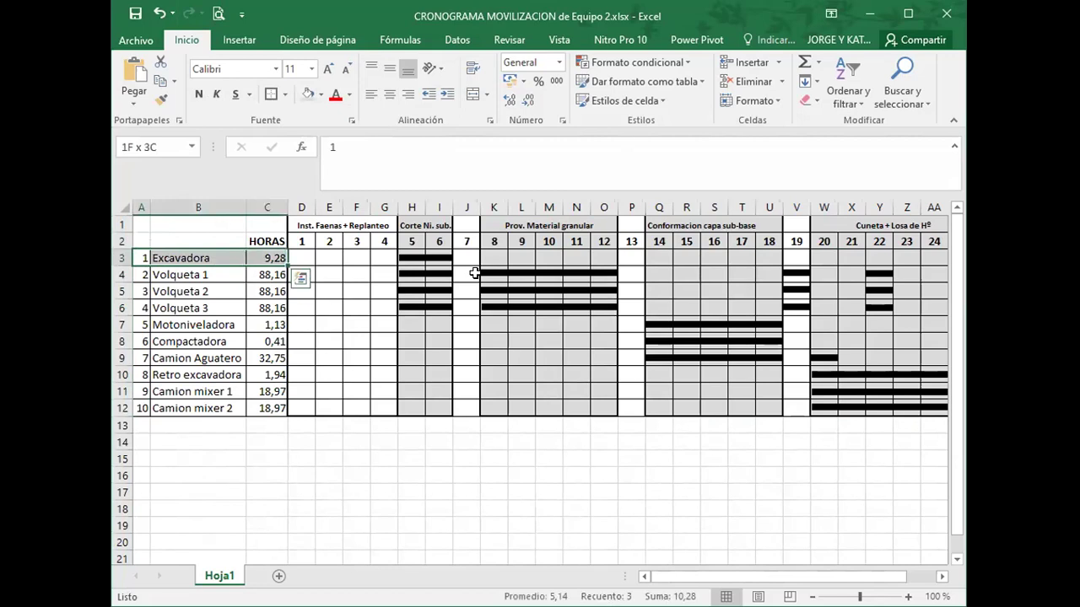
pyautogui.hotkey('shift', 'Left')
pyautogui.hotkey('shift', 'Down')
pyautogui.hotkey('shift', 'Down')
pyautogui.hotkey('shift', 'Down')
pyautogui.hotkey('shift', 'Down')
pyautogui.hotkey('shift', 'Down')
pyautogui.hotkey('shift', 'Down')
pyautogui.hotkey('shift', 'Down')
pyautogui.hotkey('shift', 'Down')
pyautogui.hotkey('shift', 'Down')
pyautogui.hotkey('shift', 'Down')
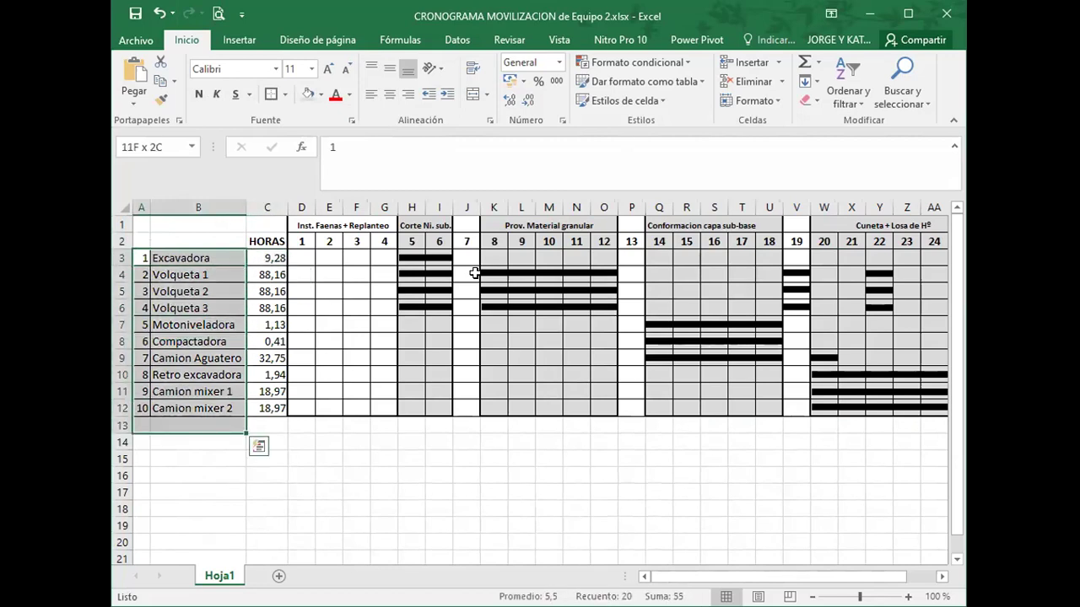
pyautogui.hotkey('shift', 'Up')
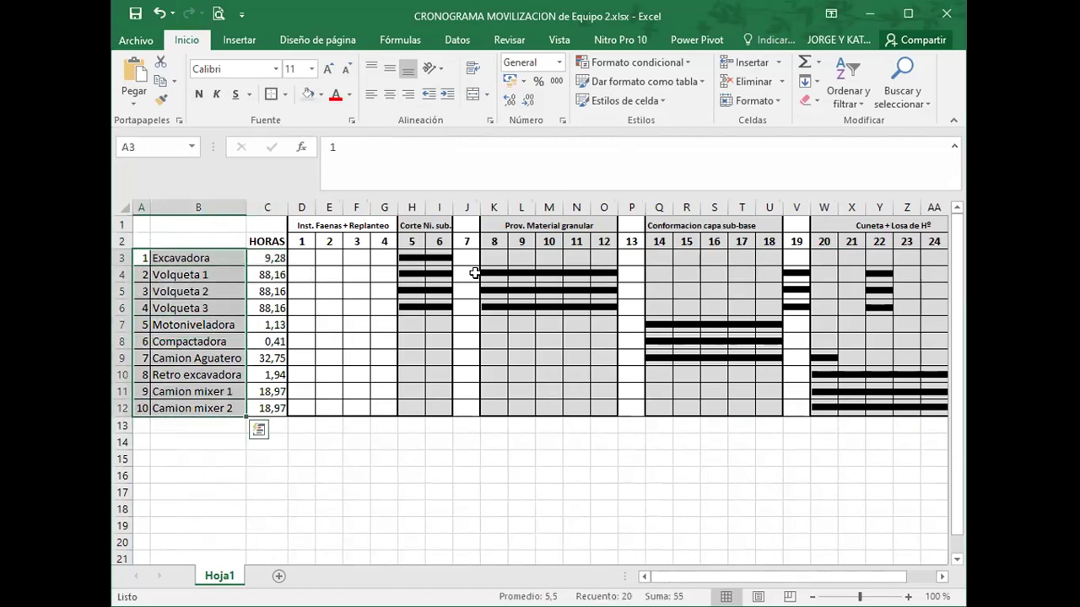
pyautogui.hotkey('ctrl', 'n')
pyautogui.press('Up')
pyautogui.press('Right')
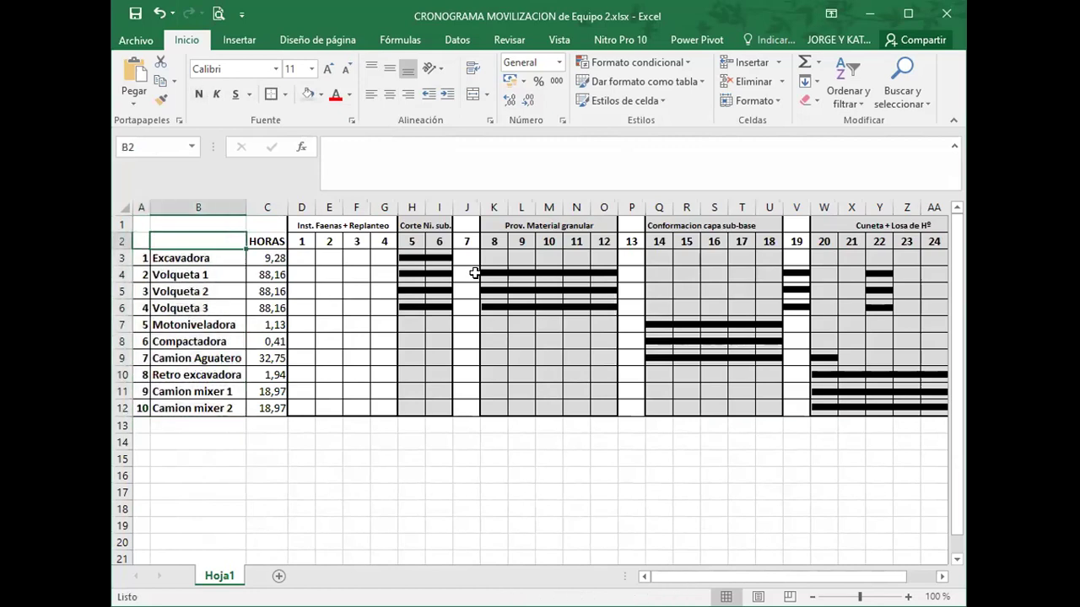
# - Review the working hours of each machine in C3:C12, from Excavadora to Camion mixer 2
pyautogui.press('Right')
pyautogui.press('Down')
pyautogui.press('Down')
pyautogui.press('Down')
pyautogui.press('Down')
pyautogui.press('Down')
pyautogui.press('Down')
pyautogui.press('Down')
pyautogui.press('Down')
pyautogui.press('Down')
pyautogui.press('Down')
pyautogui.press('Up')
pyautogui.press('Up')
pyautogui.press('Up')
pyautogui.press('Up')
pyautogui.press('Up')
pyautogui.press('Up')
pyautogui.press('Up')
pyautogui.press('Up')
pyautogui.press('Up')
pyautogui.press('Up')
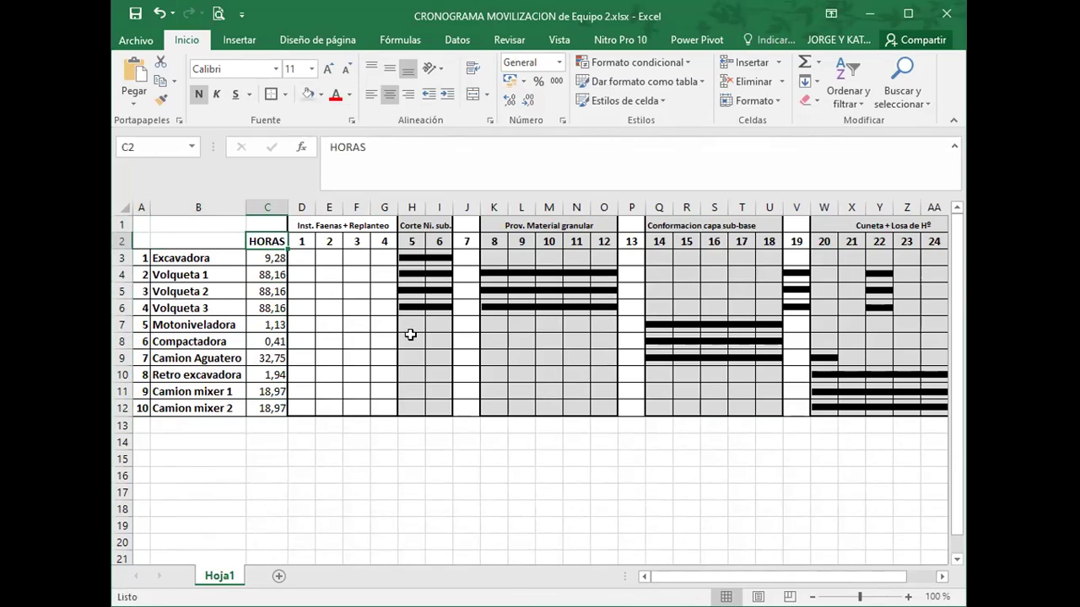
# - Rename the sheet Hoja1 as "Cronogrma de movilizacion"
pyautogui.doubleClick(215, 575)
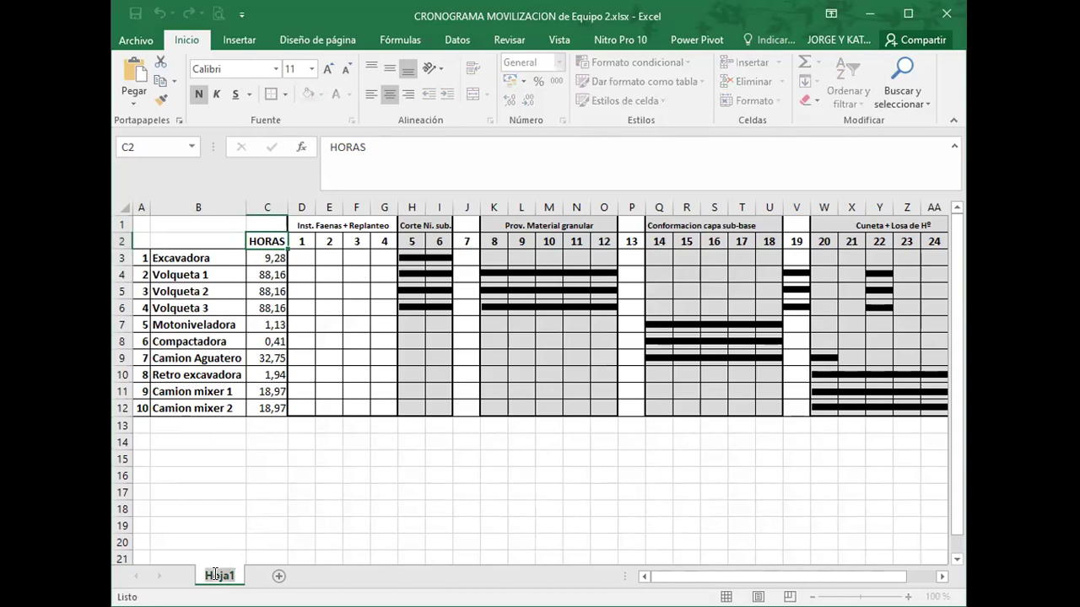
pyautogui.write('Cronogrma de mov')
pyautogui.press('BackSpace')
pyautogui.write('vilizacion de eq')
pyautogui.press('BackSpace')
pyautogui.press('BackSpace')
pyautogui.press('BackSpace')
pyautogui.press('BackSpace')
pyautogui.press('BackSpace')
pyautogui.press('BackSpace')
pyautogui.press('Return')
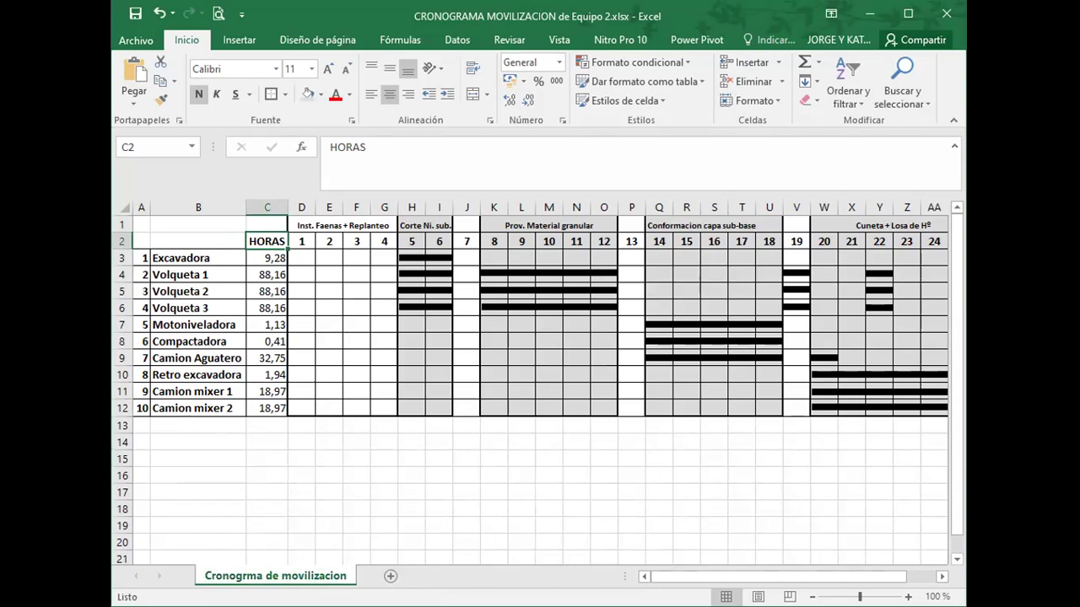
# - Add a new sheet and name it "Presupuesto de movilizacion"
pyautogui.click(390, 576)
pyautogui.write('P')
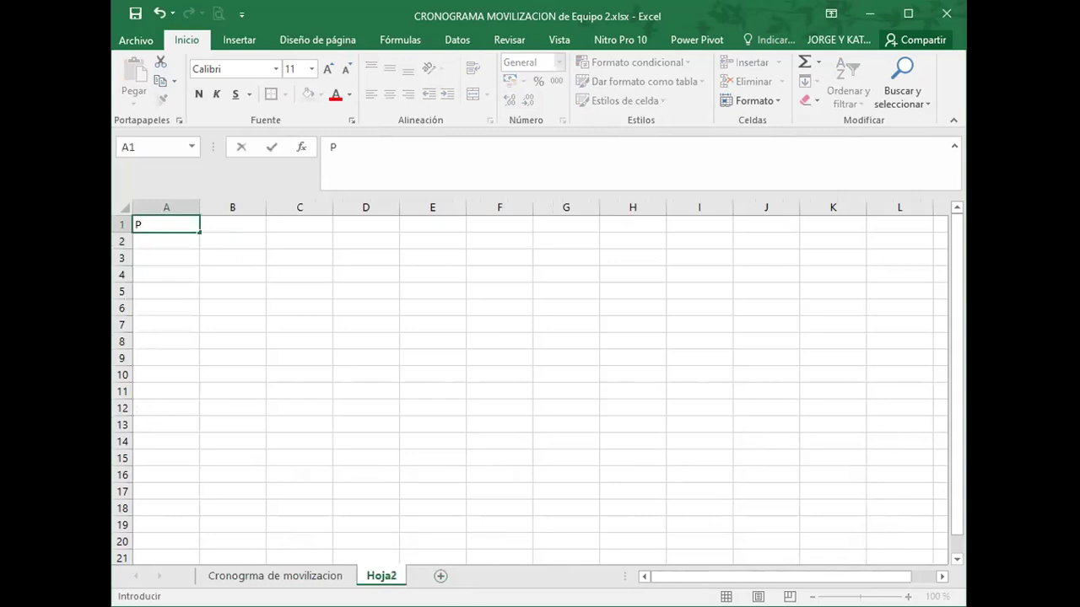
pyautogui.press('Escape')
pyautogui.doubleClick(392, 576)
pyautogui.write('Presup')
pyautogui.write('ue')
pyautogui.write('sto d')
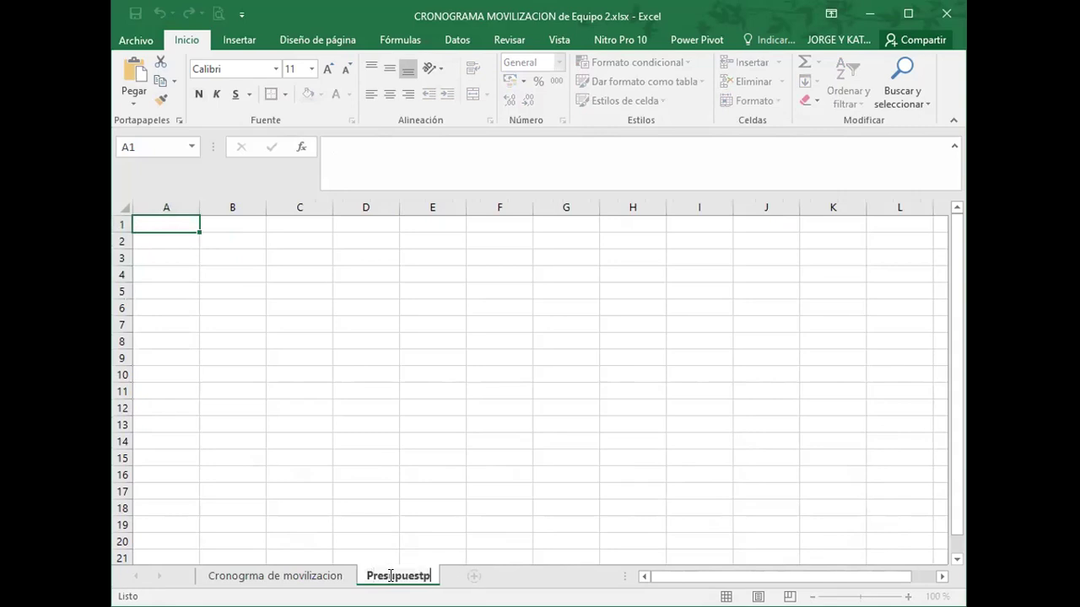
pyautogui.press('BackSpace')
pyautogui.press('BackSpace')
pyautogui.press('BackSpace')
pyautogui.write('o de moc')
pyautogui.press('BackSpace')
pyautogui.write('vilizacion')
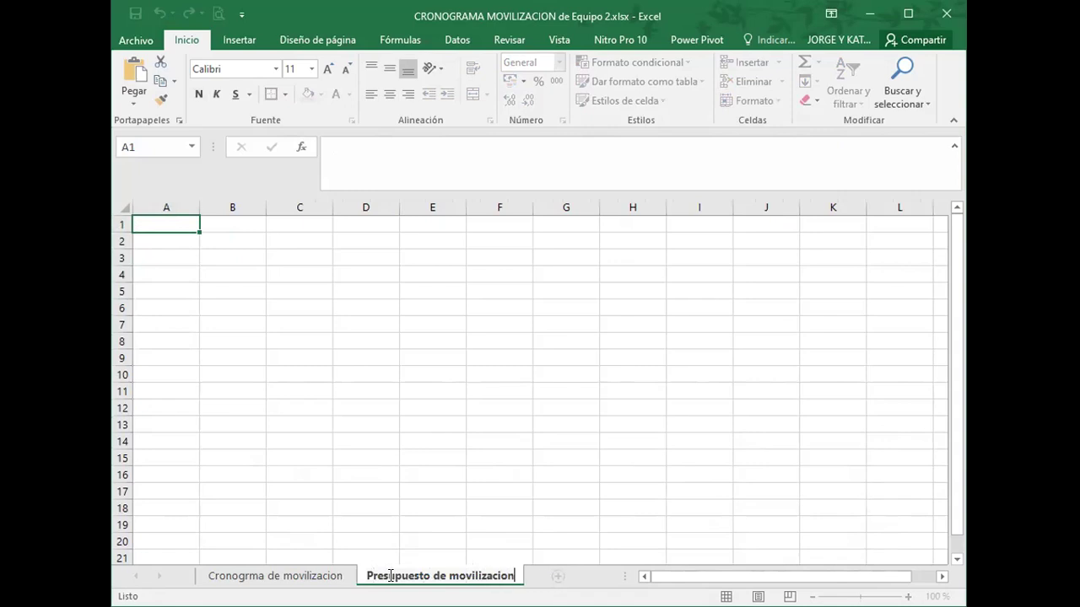
pyautogui.press('Return')
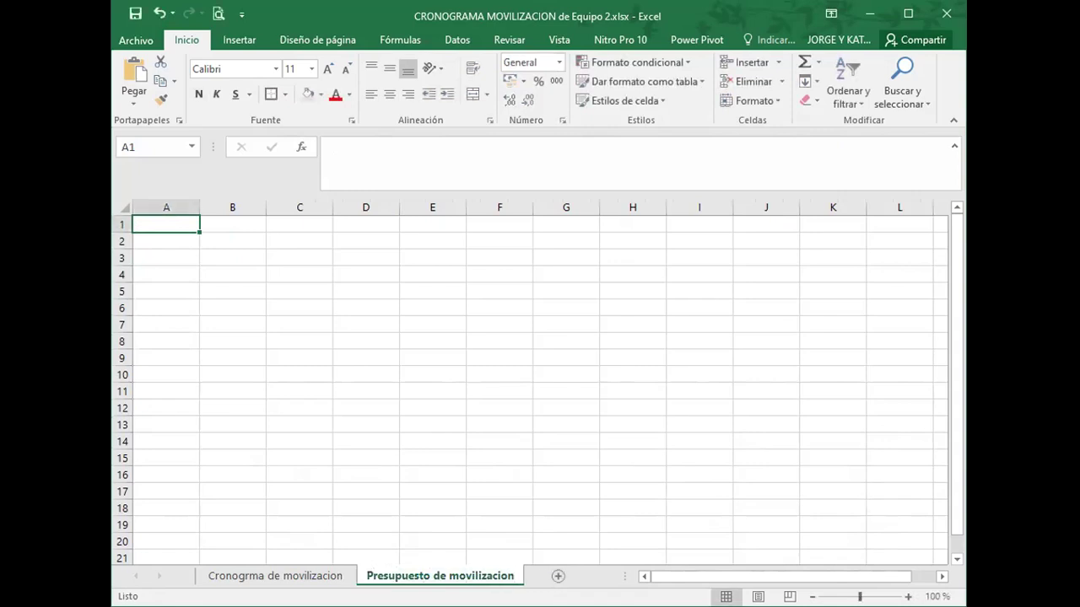
# - Copy the equipment list with its hours, A2:C12, from the schedule sheet into the Presupuesto de movilizacion sheet starting at A1
pyautogui.hotkey('ctrl', 'pageup')
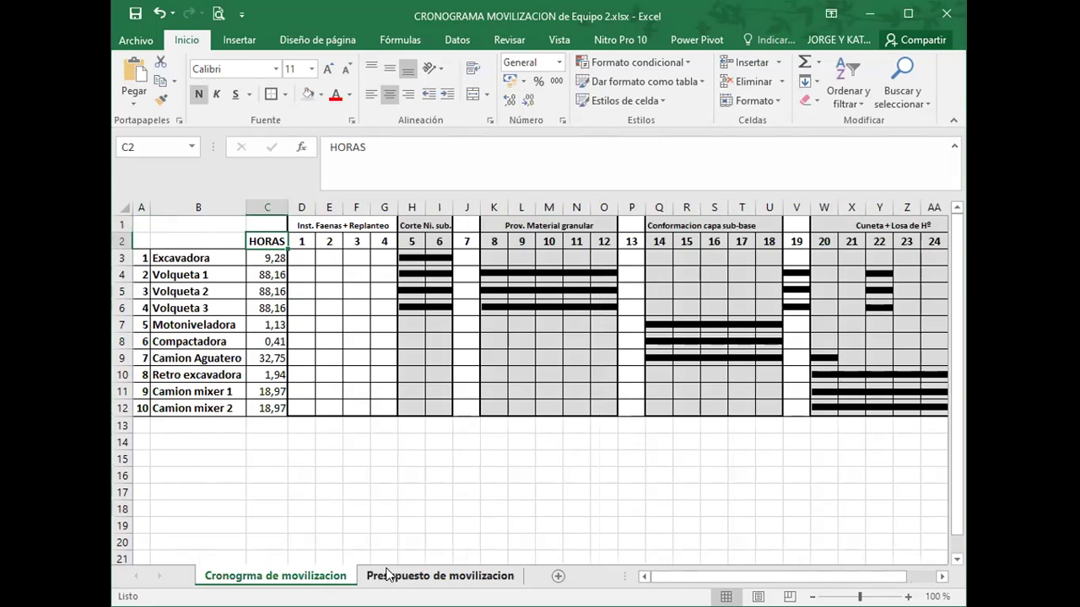
pyautogui.moveTo(144, 258); pyautogui.dragTo(262, 416)
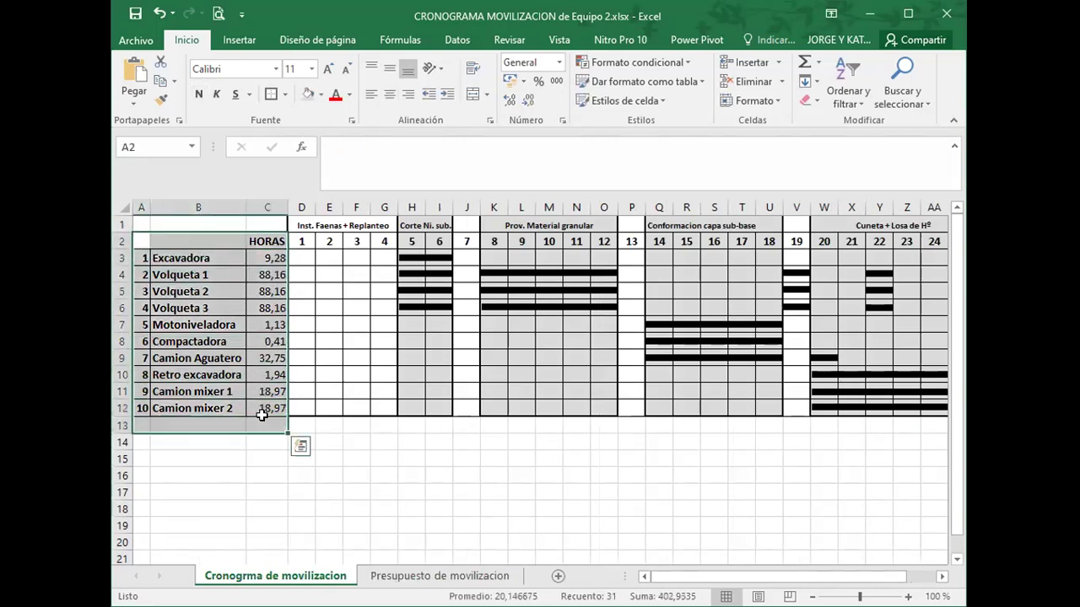
pyautogui.moveTo(141, 241); pyautogui.dragTo(267, 412)
pyautogui.hotkey('ctrl', 'c')
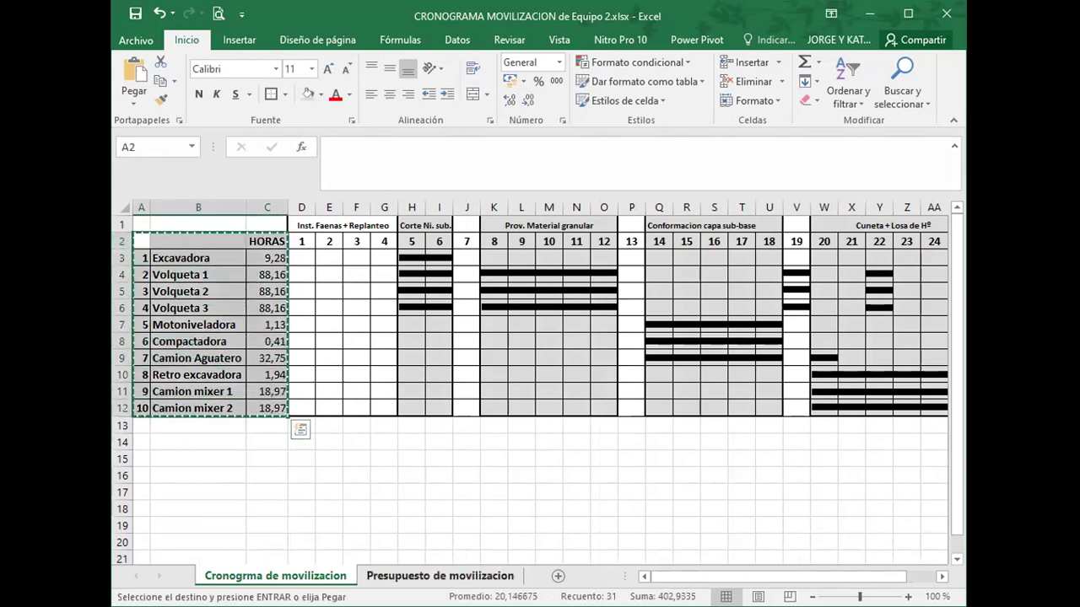
pyautogui.click(396, 575)
pyautogui.hotkey('ctrl', 'v')
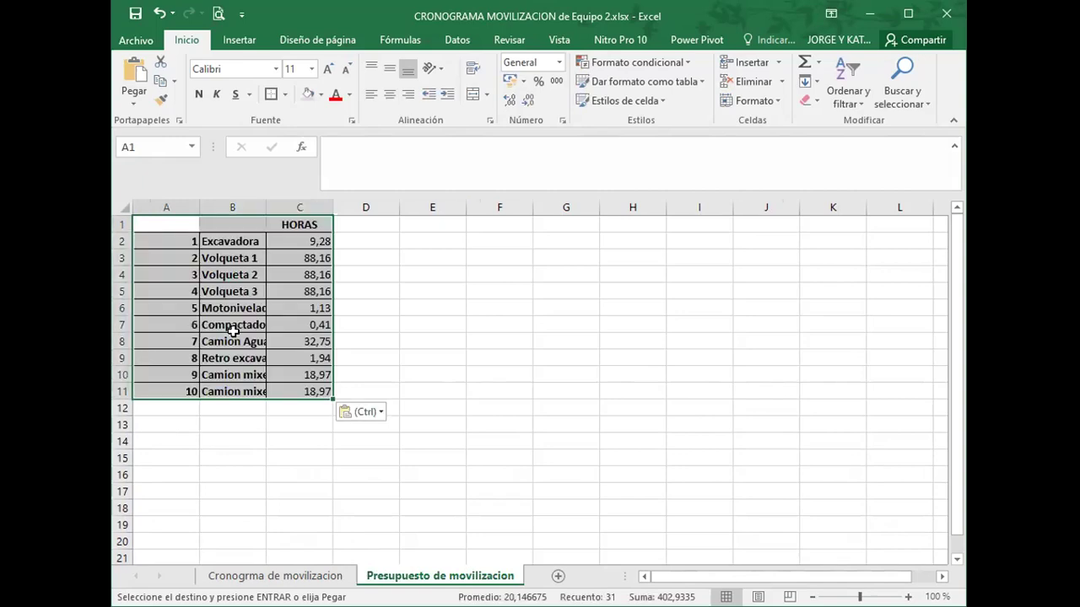
pyautogui.click(354, 376)
# - Enter the heading COSTO HORARIO in D1 and widen column D to fit it
pyautogui.click(350, 220)
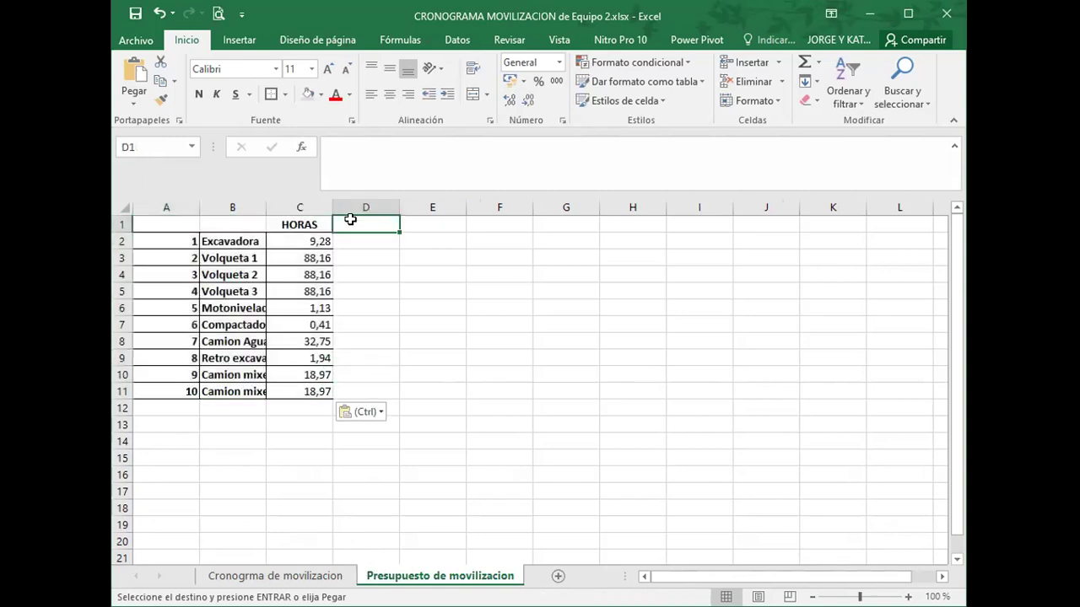
pyautogui.press('Escape')
pyautogui.write('c')
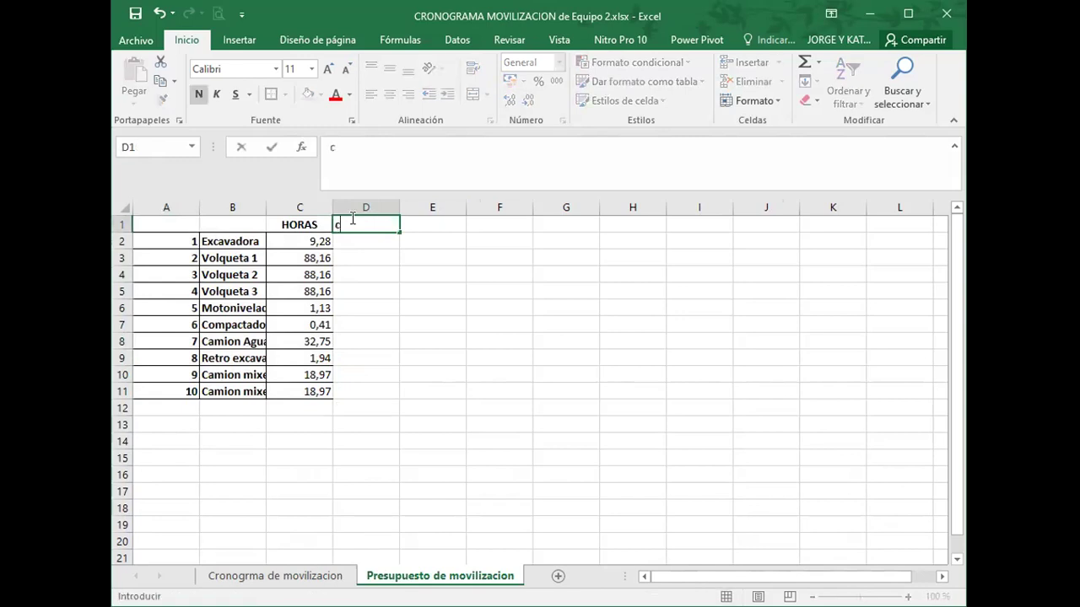
pyautogui.write('COSTO HORARIO')
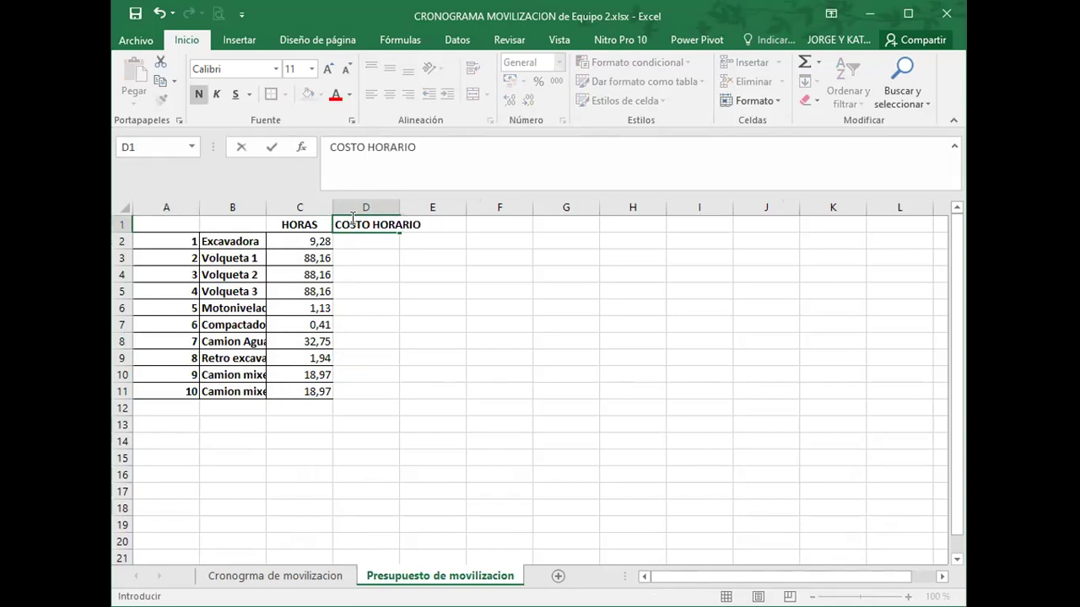
pyautogui.press('Return')
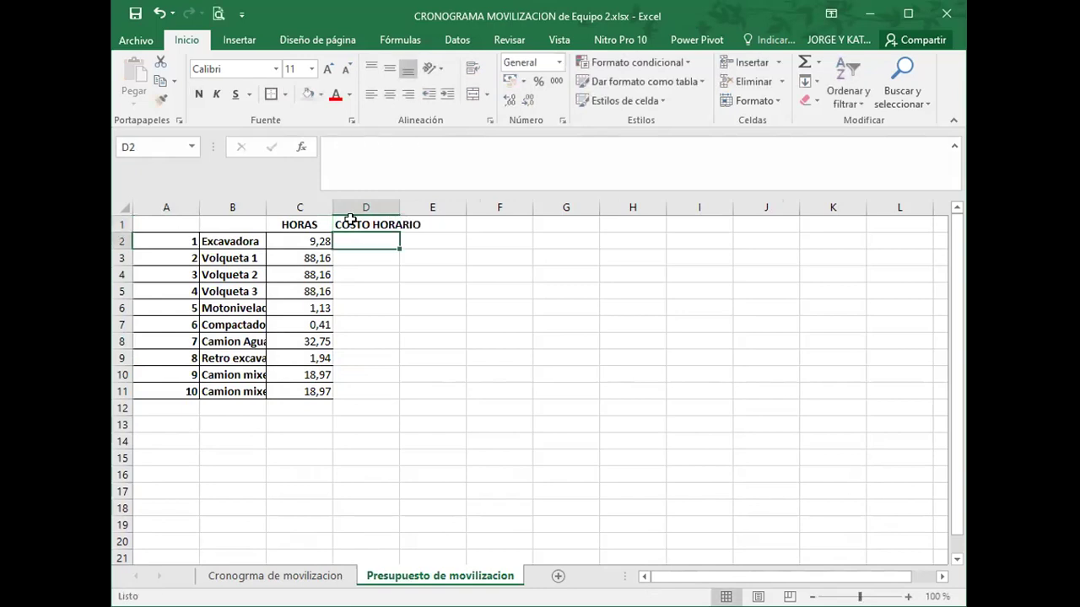
pyautogui.moveTo(398, 207); pyautogui.dragTo(425, 207)
# - Enter the heading SUB-TOTAL in E1 and make it bold
pyautogui.click(447, 227)
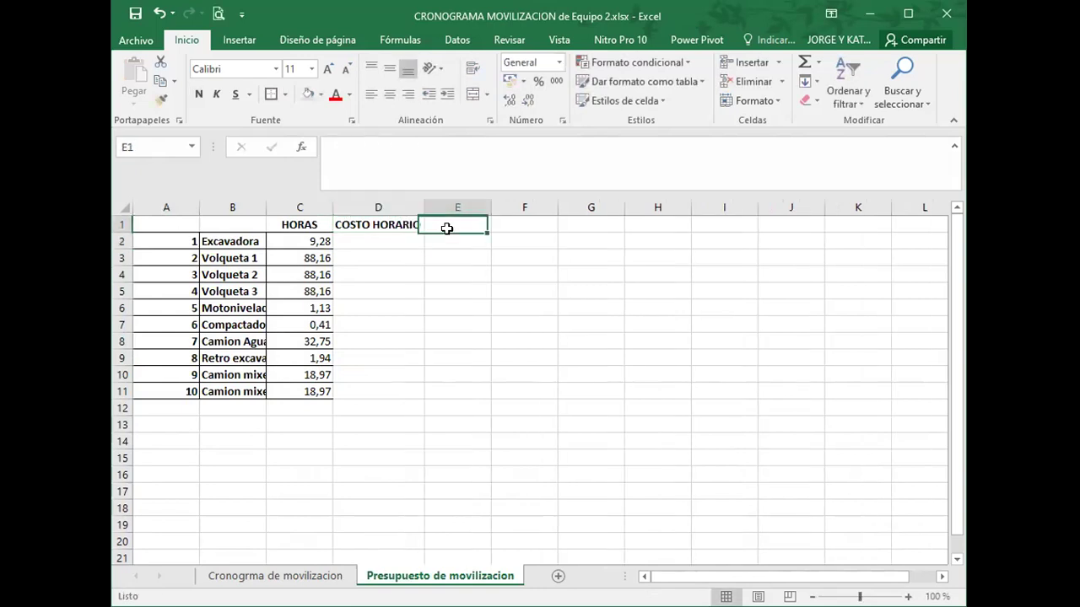
pyautogui.write('SUB-TOT')
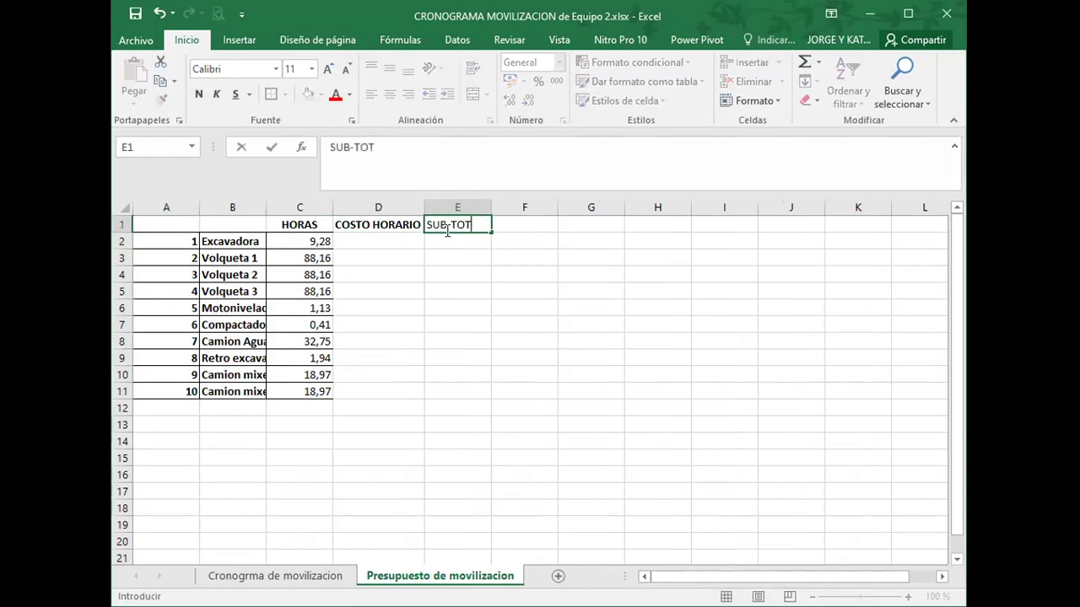
pyautogui.press('Return')
pyautogui.press('Down')
pyautogui.press('Up')
pyautogui.press('Up')
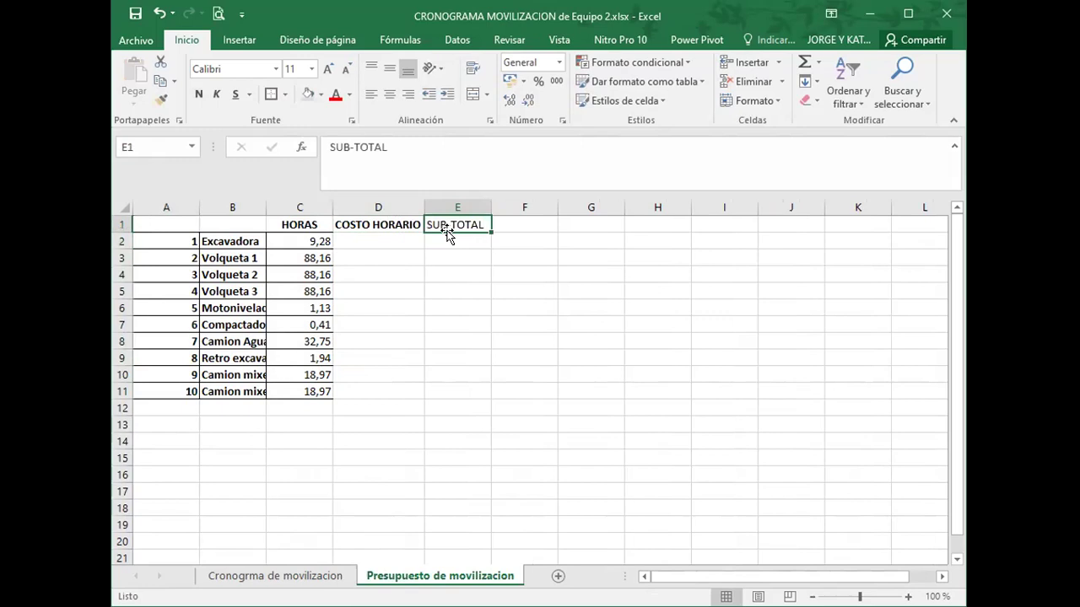
pyautogui.click(198, 93)
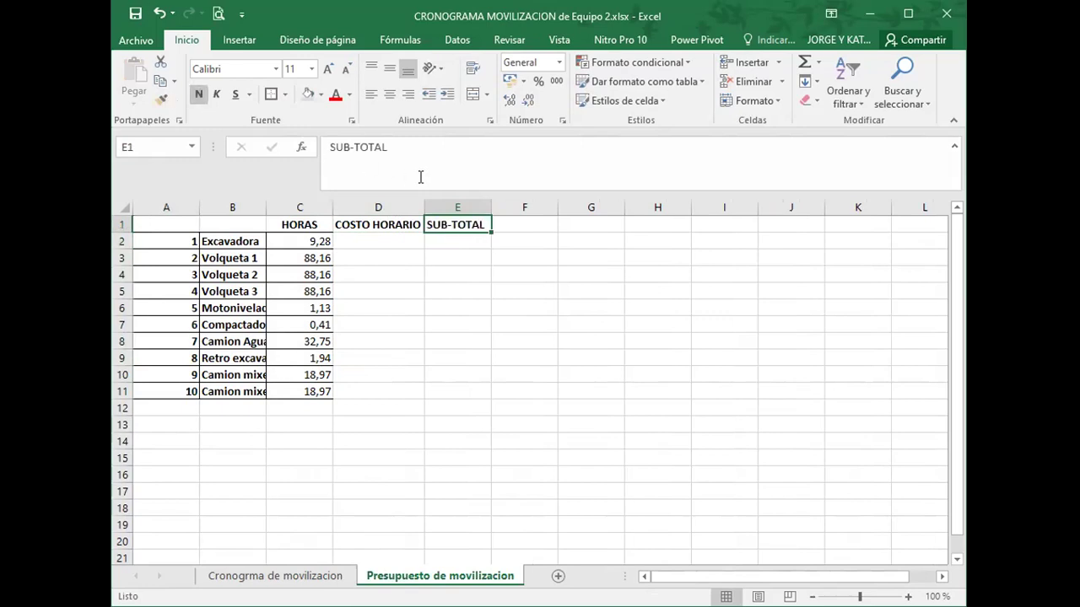
# - Merge and centre cells B12:D12 in the row below the equipment list
pyautogui.click(509, 223)
pyautogui.press('Down')
pyautogui.press('Down')
pyautogui.press('Down')
pyautogui.press('Down')
pyautogui.press('Down')
pyautogui.press('Down')
pyautogui.press('Down')
pyautogui.press('Down')
pyautogui.press('Down')
pyautogui.press('Down')
pyautogui.press('Down')
pyautogui.press('Left')
pyautogui.press('Left')
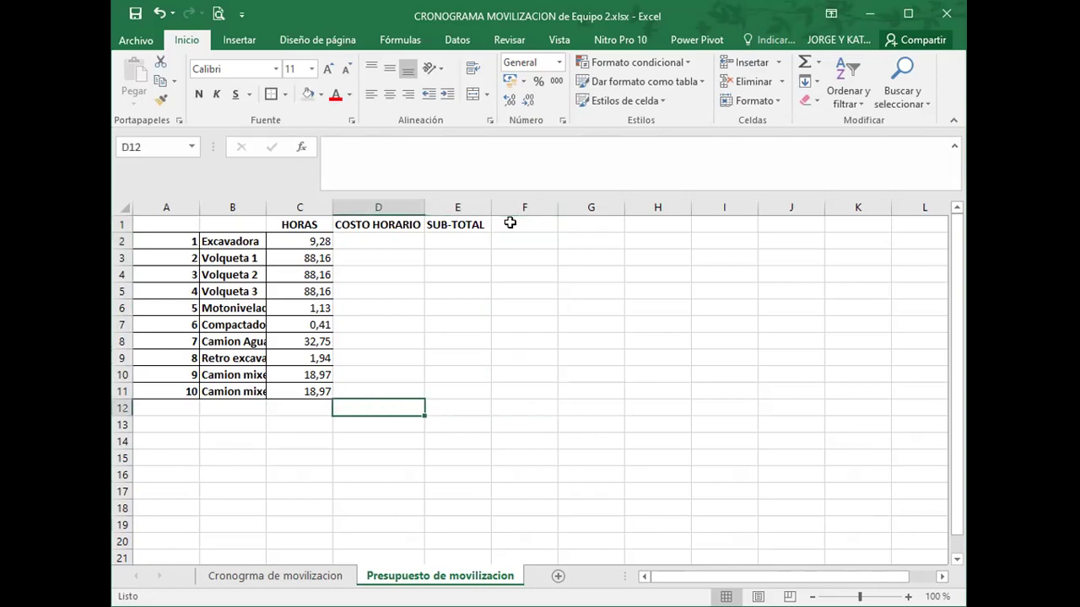
pyautogui.press('Left')
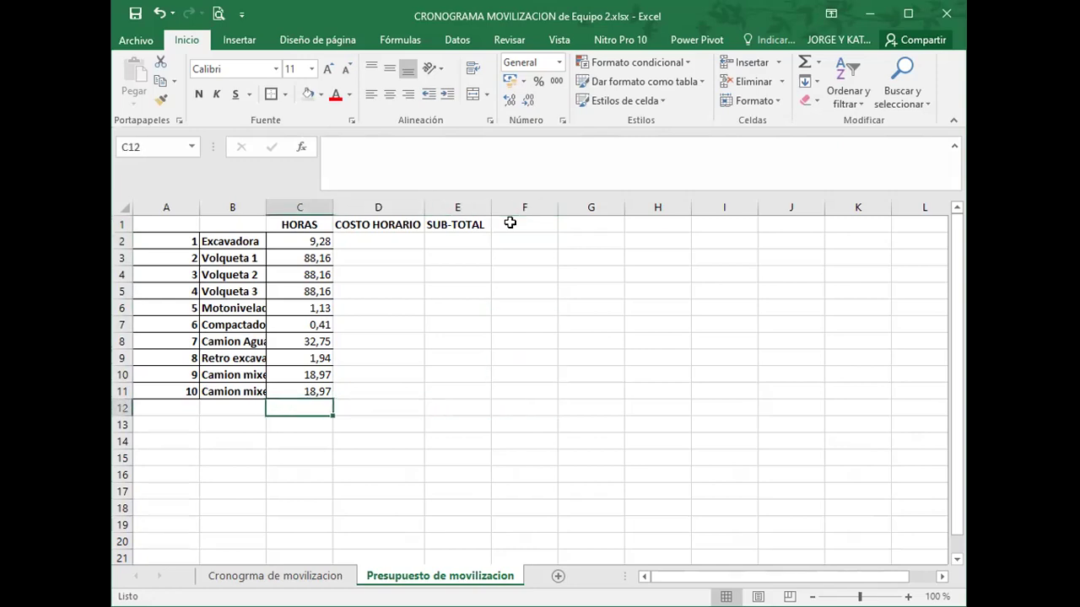
pyautogui.press('Left')
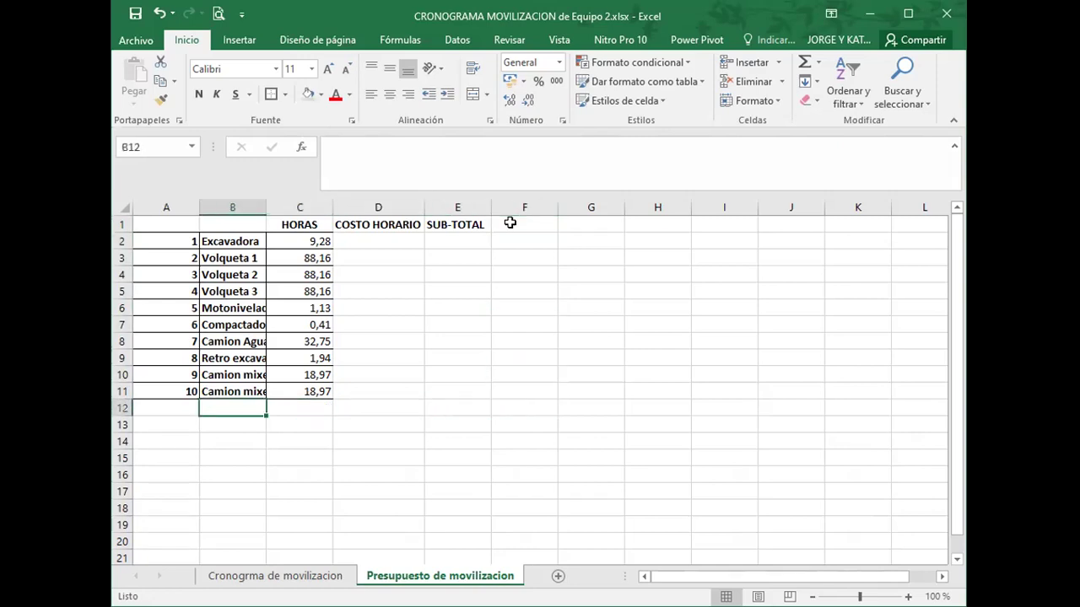
pyautogui.hotkey('shift', 'Right')
pyautogui.hotkey('shift', 'Right')
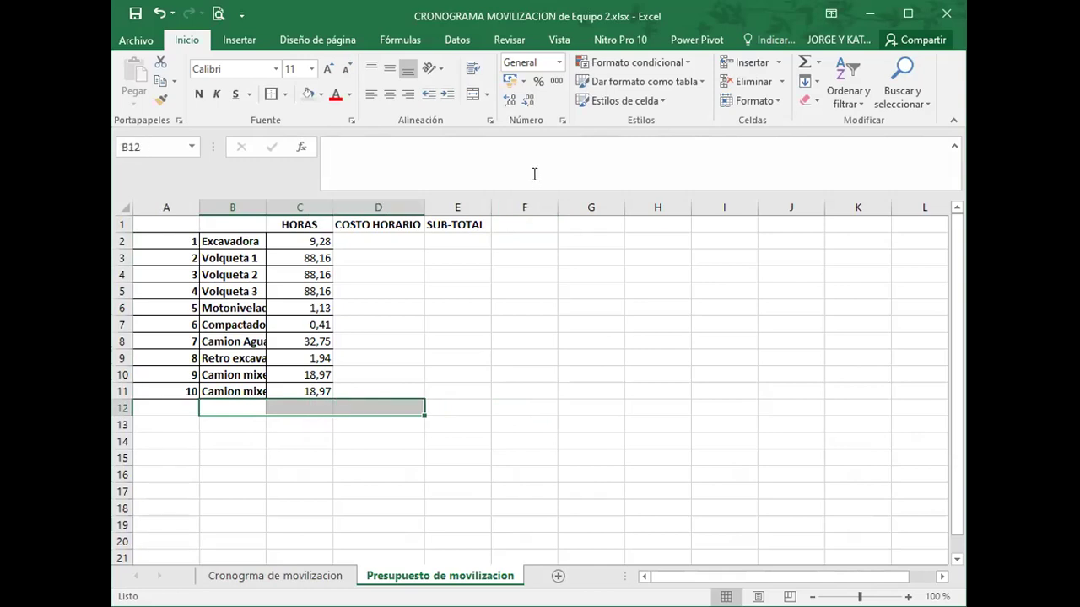
pyautogui.click(470, 95)
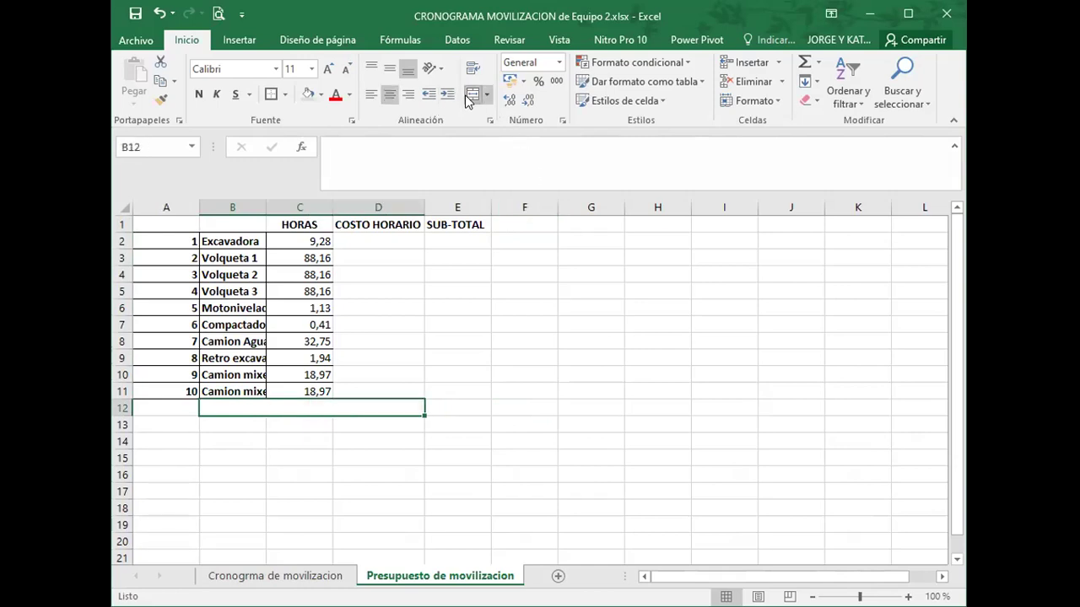
# - Enter COSTO TOTAL in the merged cell B12 and make it bold
pyautogui.write('COSTO TORA')
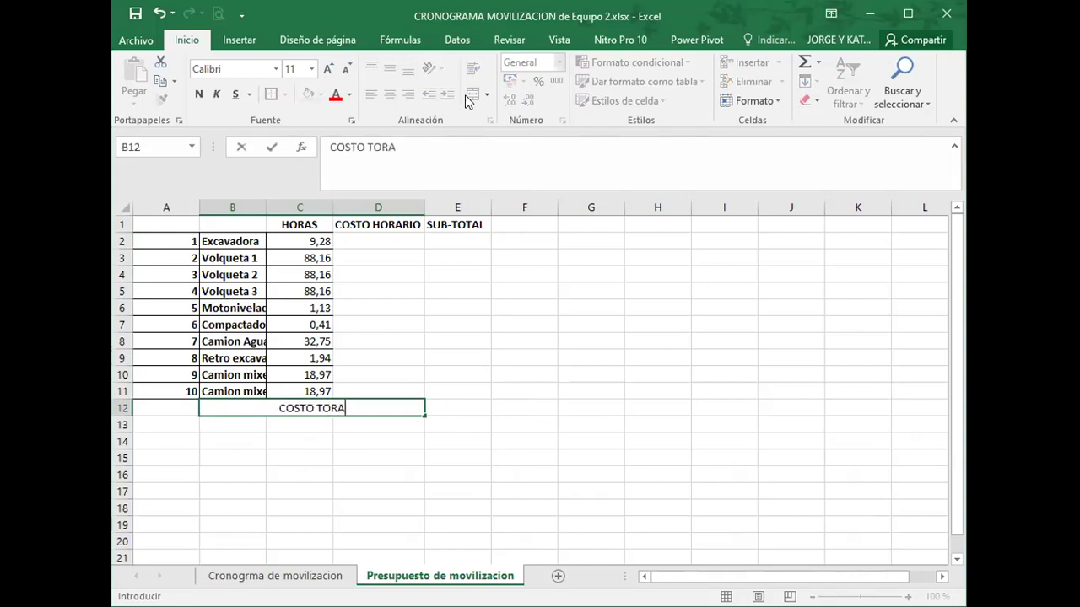
pyautogui.press('BackSpace')
pyautogui.press('BackSpace')
pyautogui.write('TAL')
pyautogui.press('Return')
pyautogui.press('Up')
pyautogui.hotkey('ctrl', 'n')
# - Apply all borders to the equipment rows A2:E11
pyautogui.press('Right')
pyautogui.press('Up')
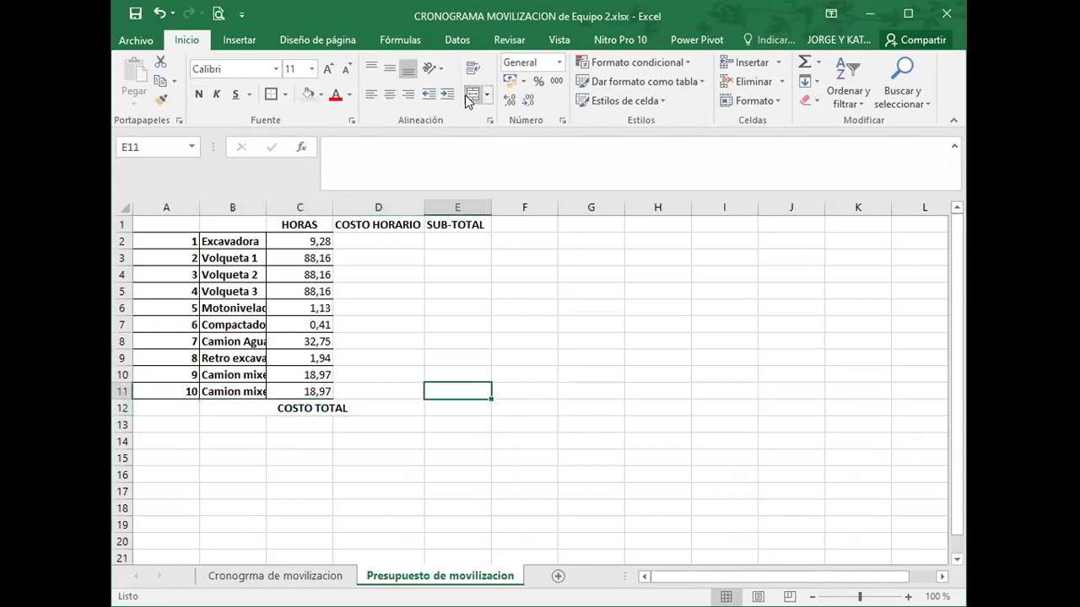
pyautogui.hotkey('shift', 'Left')
pyautogui.hotkey('shift', 'Left')
pyautogui.hotkey('shift', 'Left')
pyautogui.hotkey('shift', 'Left')
pyautogui.hotkey('shift', 'Up')
pyautogui.hotkey('shift', 'Up')
pyautogui.hotkey('shift', 'Up')
pyautogui.hotkey('shift', 'Up')
pyautogui.hotkey('shift', 'Up')
pyautogui.hotkey('shift', 'Up')
pyautogui.hotkey('shift', 'Up')
pyautogui.hotkey('shift', 'Up')
pyautogui.hotkey('shift', 'Up')
pyautogui.hotkey('shift', 'Up')
pyautogui.hotkey('shift', 'Down')
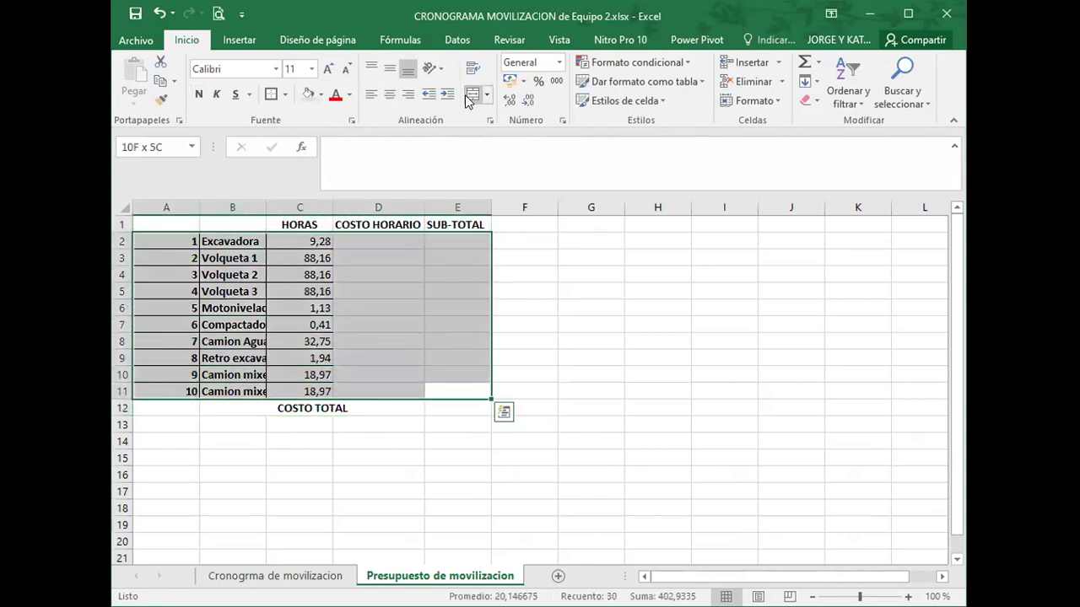
pyautogui.click(286, 93)
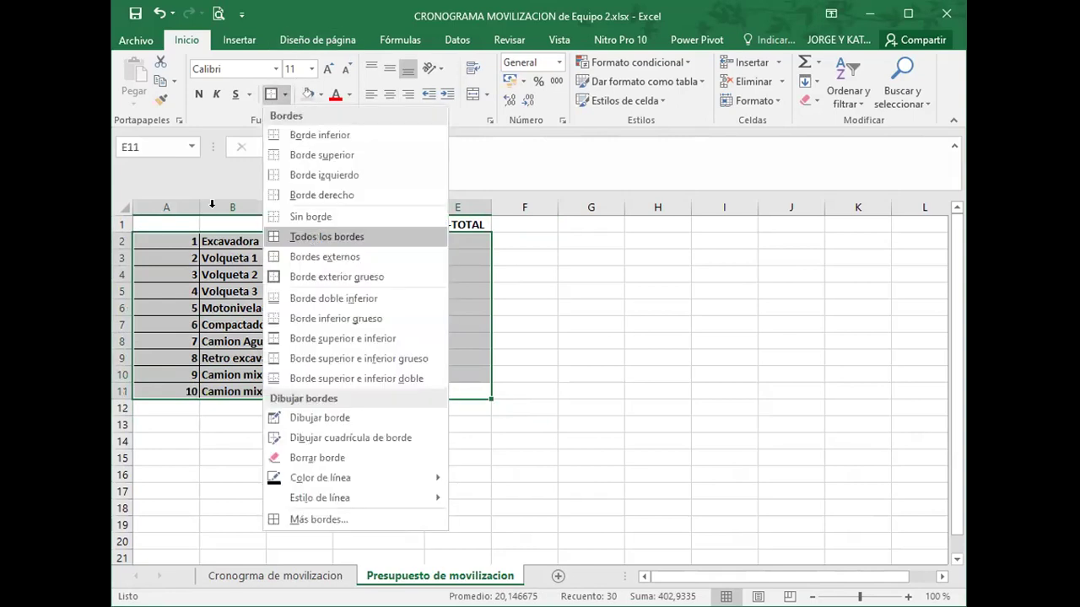
pyautogui.click(327, 236)
# - Align the headings in C1:E1 vertically to the middle of their cells
pyautogui.moveTo(254, 224); pyautogui.dragTo(386, 224)
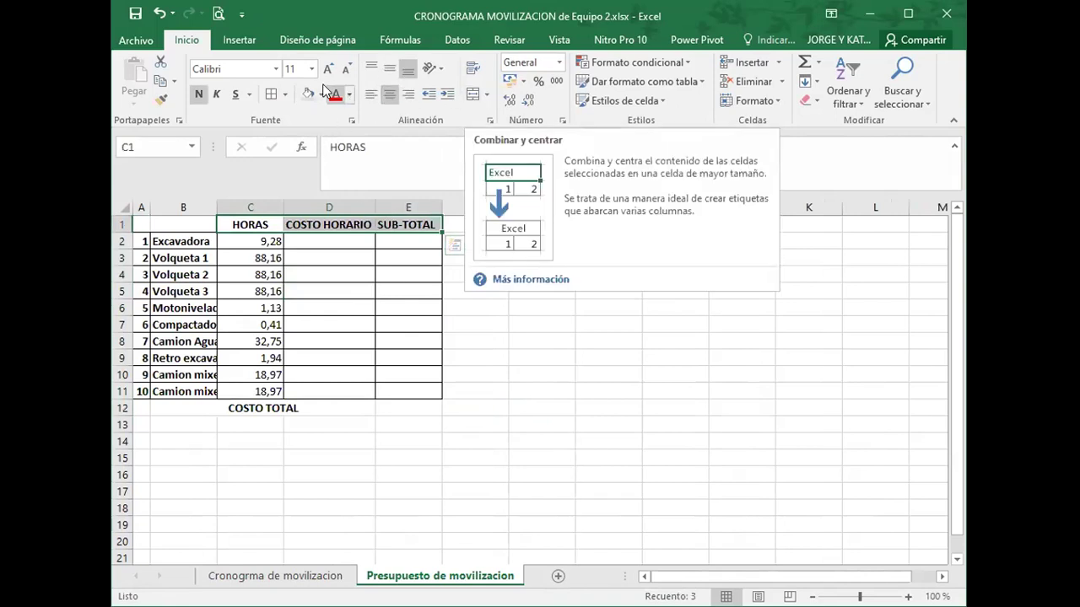
pyautogui.click(390, 71)
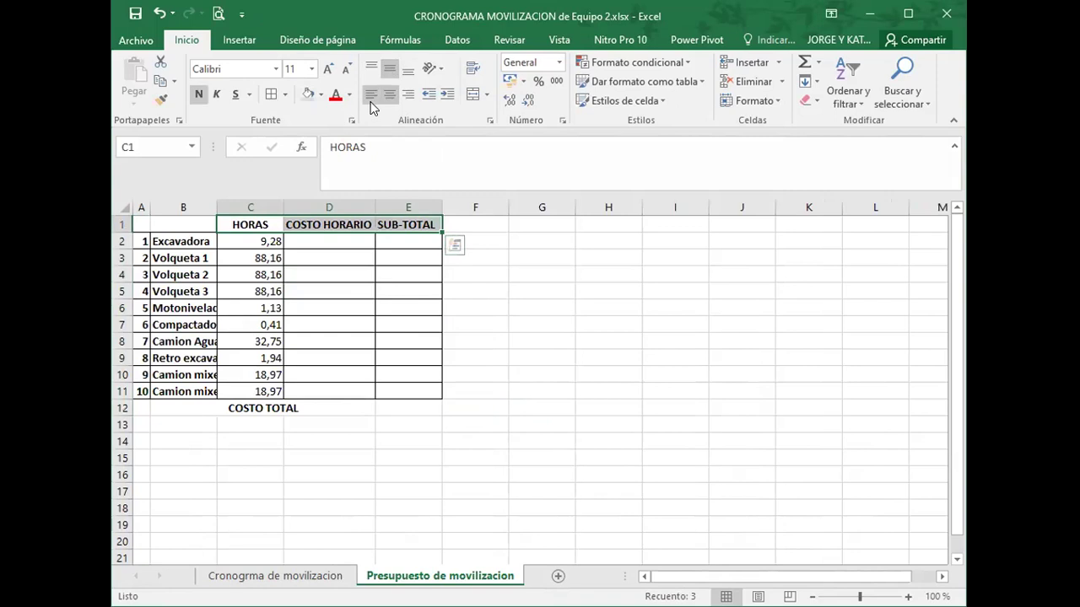
pyautogui.click(499, 264)
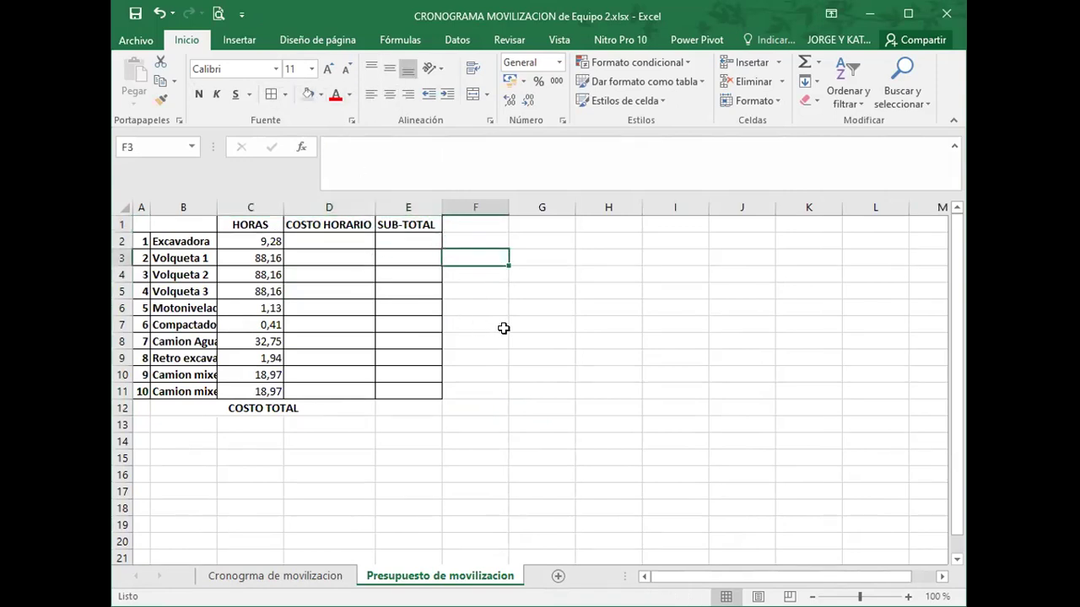
pyautogui.click(333, 240)
pyautogui.click(326, 257)
pyautogui.click(324, 275)
pyautogui.click(320, 291)
pyautogui.click(318, 310)
pyautogui.click(314, 323)
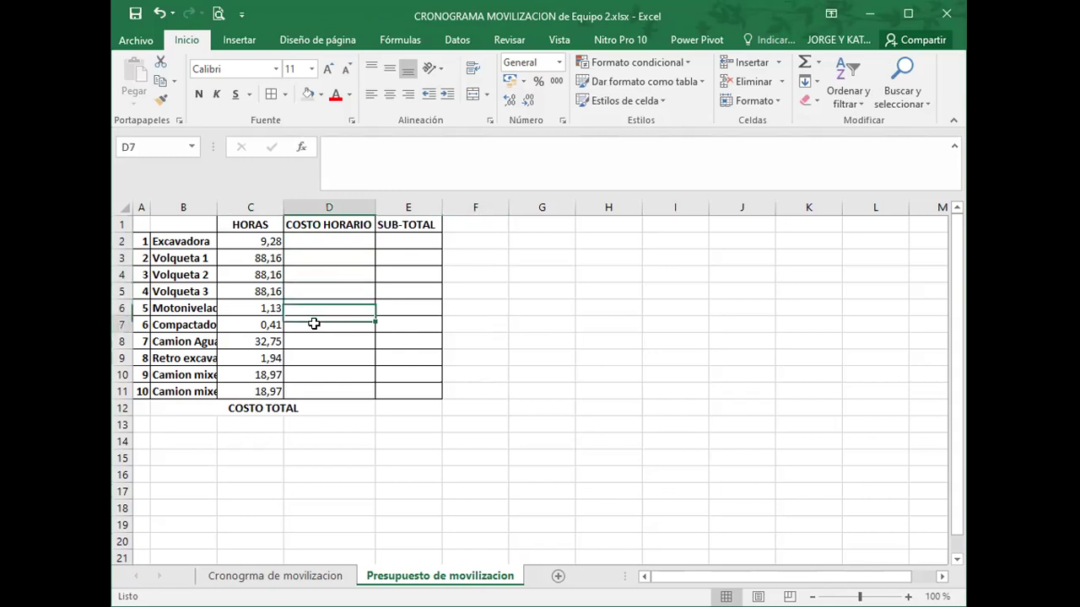
# - Autofit column B to the full equipment names
pyautogui.click(166, 243)
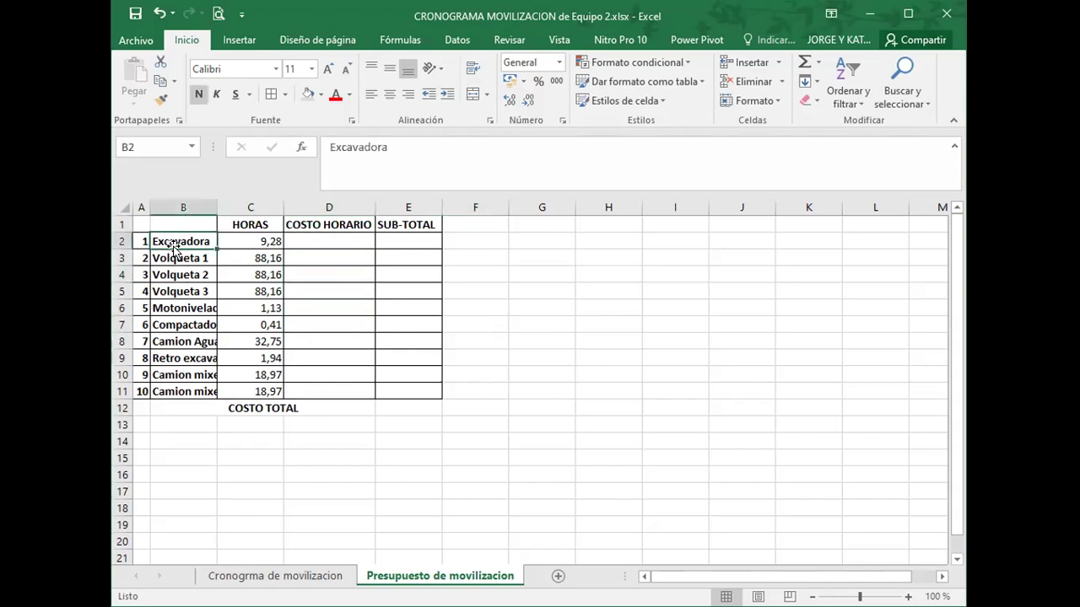
pyautogui.click(167, 308)
pyautogui.click(166, 322)
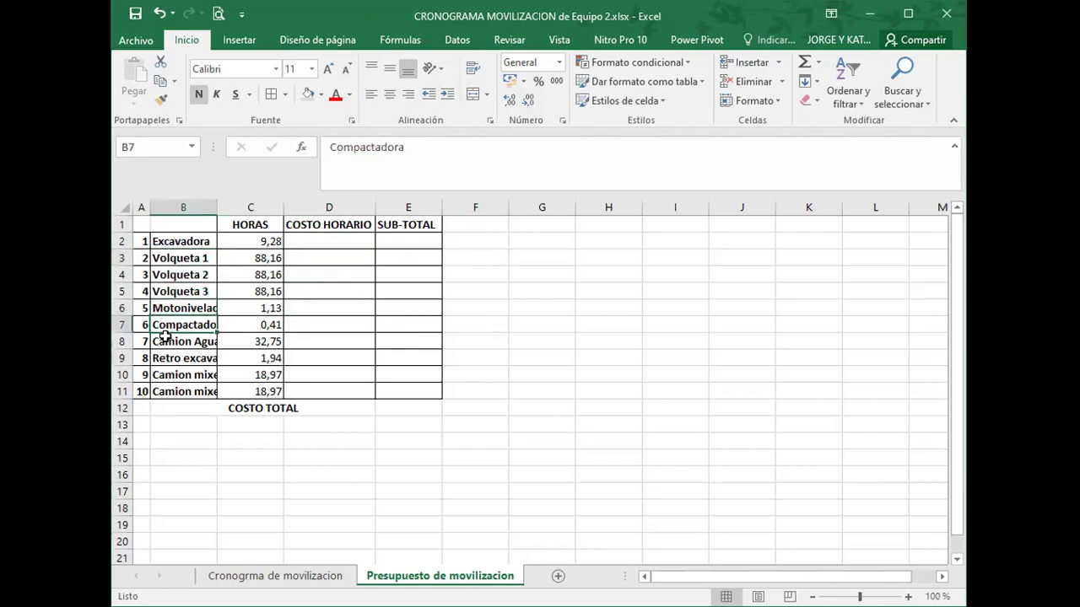
pyautogui.doubleClick(217, 211)
pyautogui.click(203, 339)
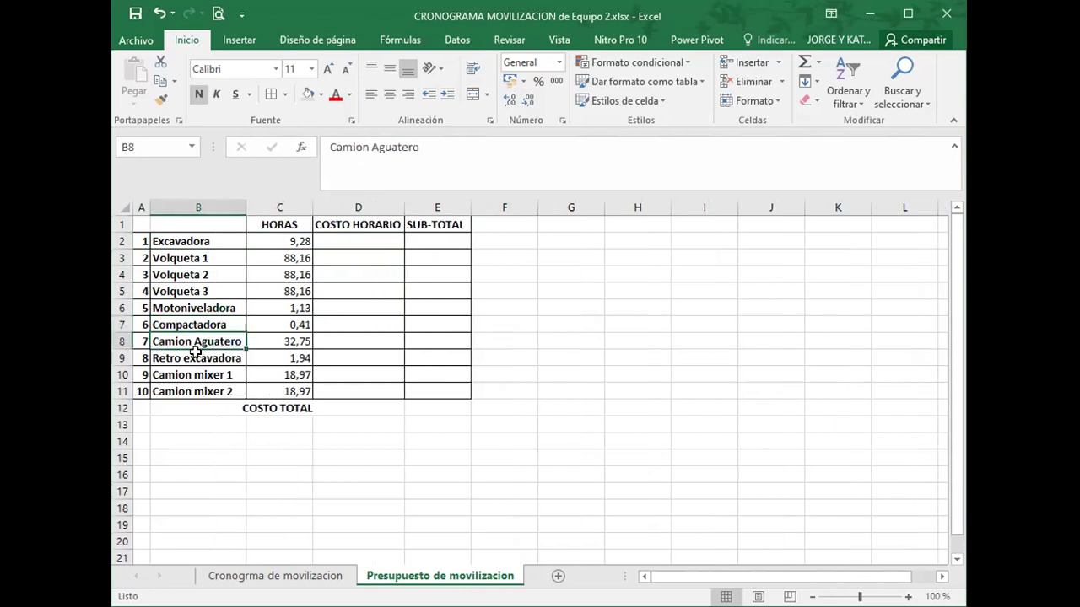
pyautogui.click(201, 357)
pyautogui.click(200, 373)
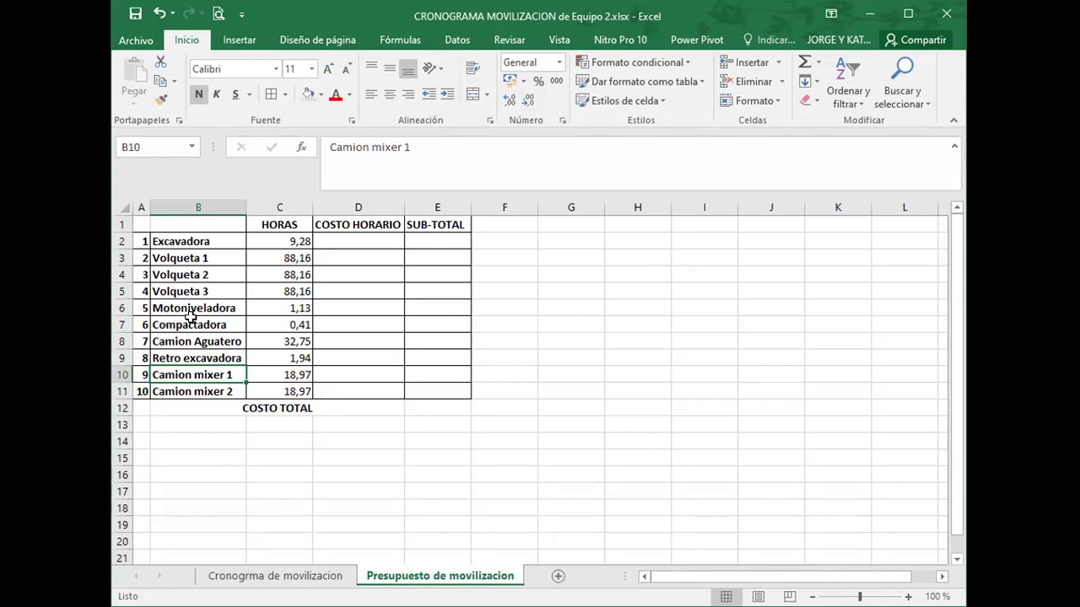
pyautogui.press('Up')
pyautogui.press('Up')
pyautogui.press('Up')
pyautogui.press('Right')
pyautogui.press('Right')
pyautogui.press('Up')
pyautogui.press('Up')
pyautogui.press('Up')
pyautogui.press('Up')
pyautogui.press('Up')
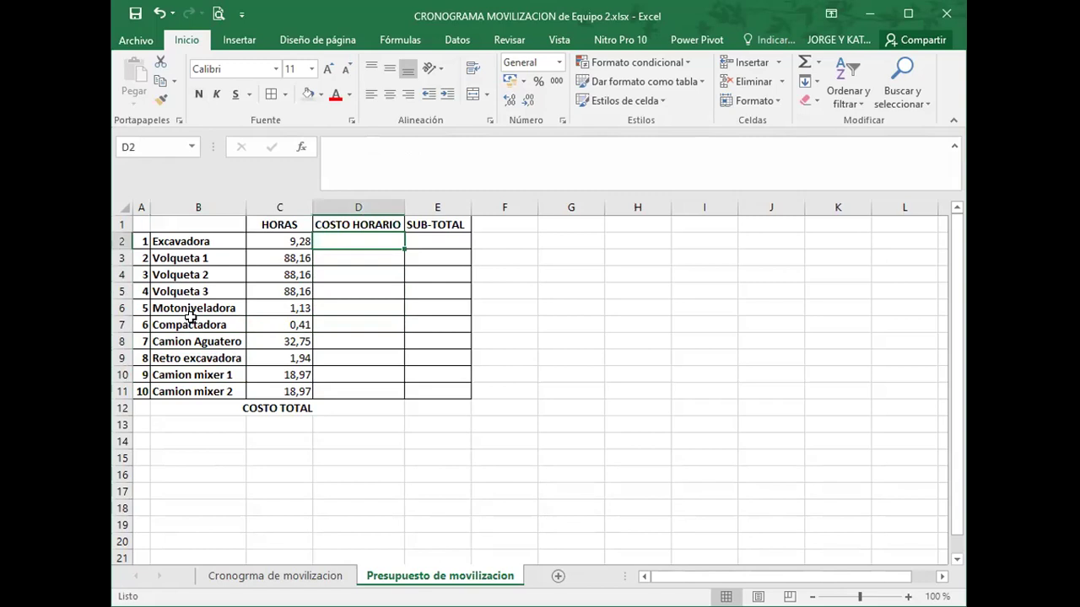
pyautogui.press('Right')
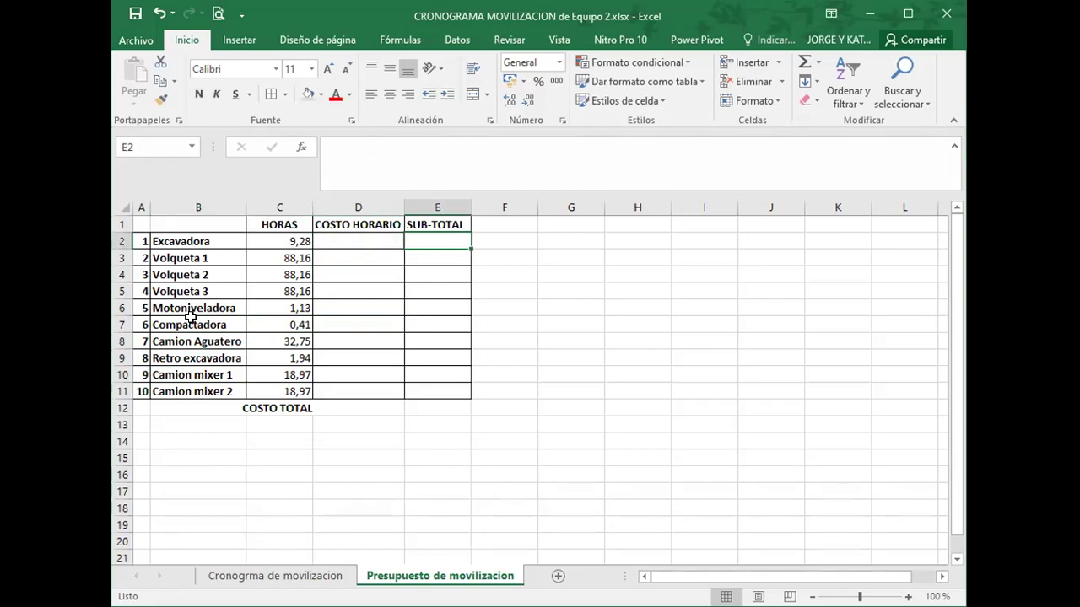
pyautogui.press('Left')
pyautogui.press('Right')
pyautogui.press('Down')
pyautogui.press('Down')
pyautogui.press('Down')
pyautogui.press('Down')
pyautogui.press('Down')
pyautogui.press('Down')
pyautogui.press('Down')
pyautogui.press('Down')
pyautogui.press('Down')
pyautogui.press('Down')
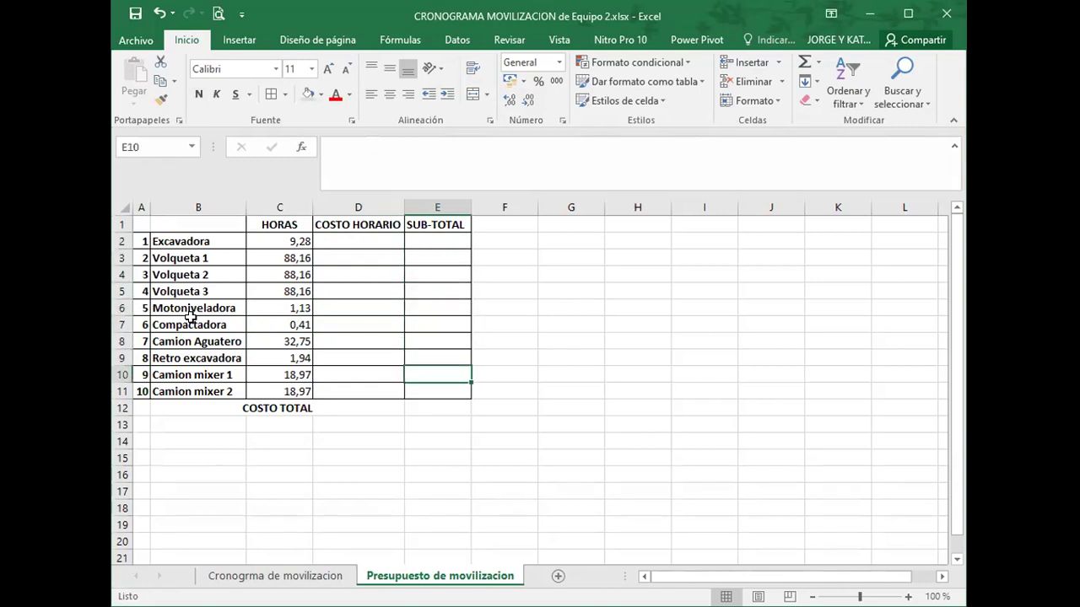
pyautogui.press('Up')
pyautogui.press('Up')
pyautogui.press('Up')
pyautogui.press('Up')
pyautogui.press('Up')
pyautogui.press('Up')
pyautogui.press('Up')
pyautogui.press('Up')
pyautogui.press('Up')
pyautogui.press('Up')
pyautogui.press('Up')
pyautogui.press('Down')
pyautogui.press('Down')
pyautogui.press('Down')
pyautogui.press('Down')
pyautogui.press('Down')
pyautogui.press('Down')
pyautogui.press('Down')
pyautogui.press('Down')
pyautogui.press('Down')
pyautogui.press('Down')
pyautogui.press('Down')
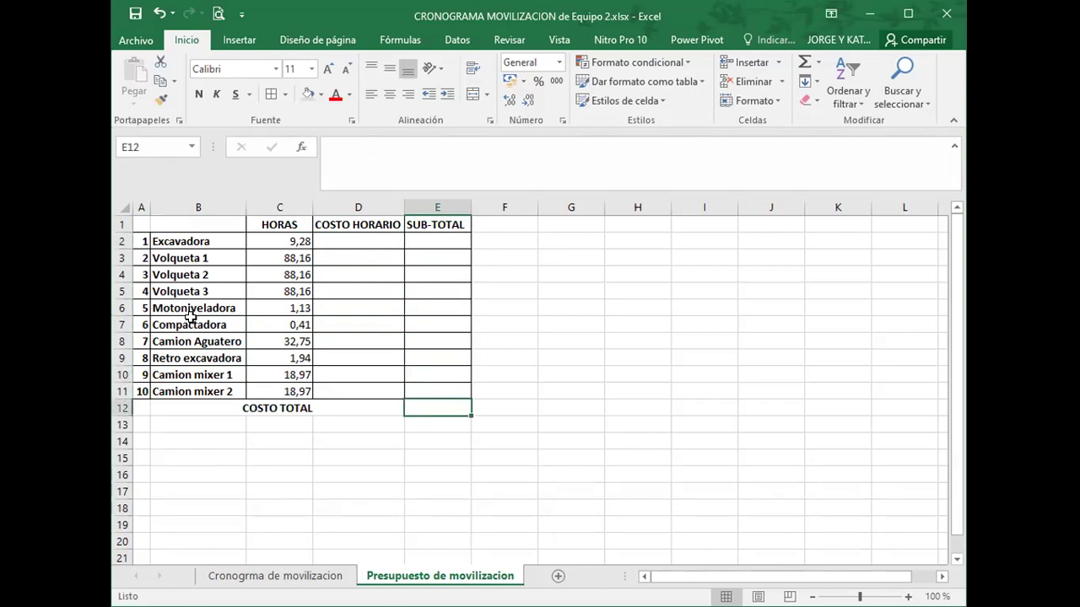
# - Align the COSTO TOTAL label in B12 to the right
pyautogui.press('Left')
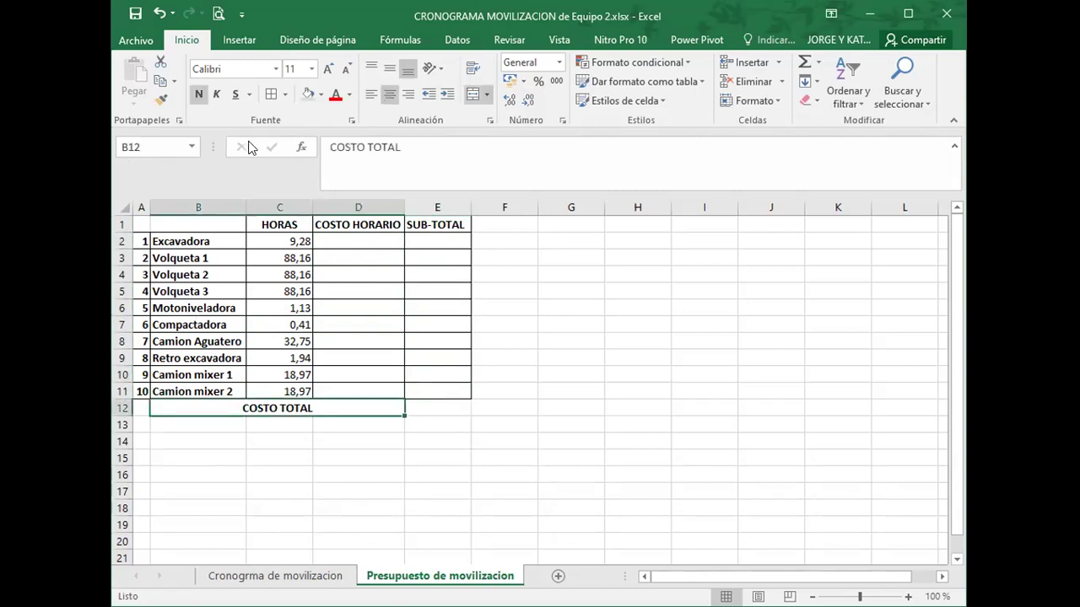
pyautogui.click(408, 94)
pyautogui.click(465, 407)
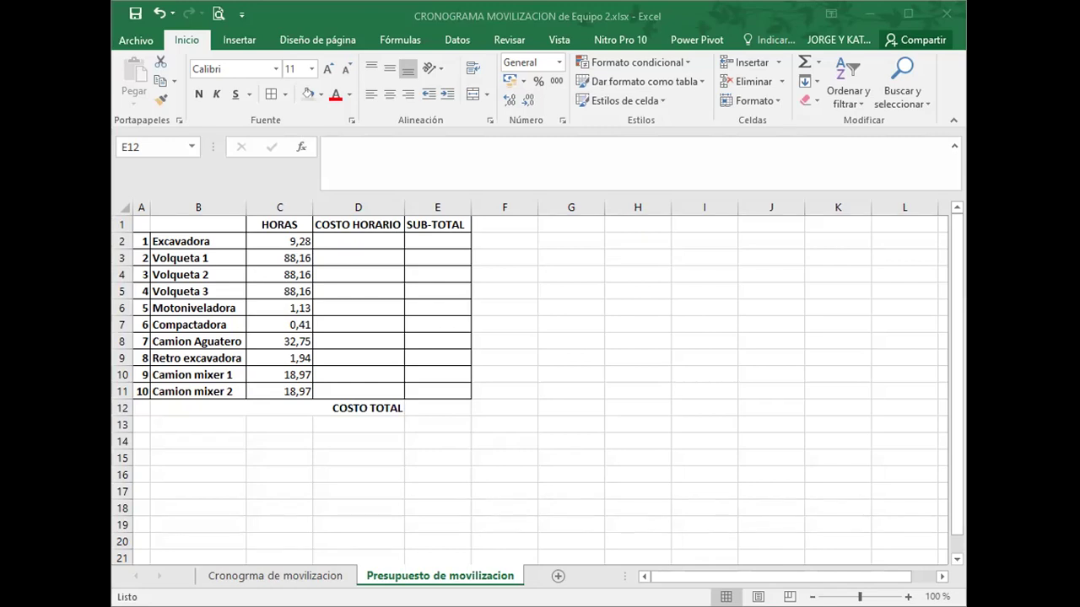
# - Read the backhoe's hourly operating cost from maquinaria 9.png in Fotos, and enter 99,87 as the Retro excavadora's COSTO HORARIO in Excel cell D9
pyautogui.hotkey('alt', 'Tab')
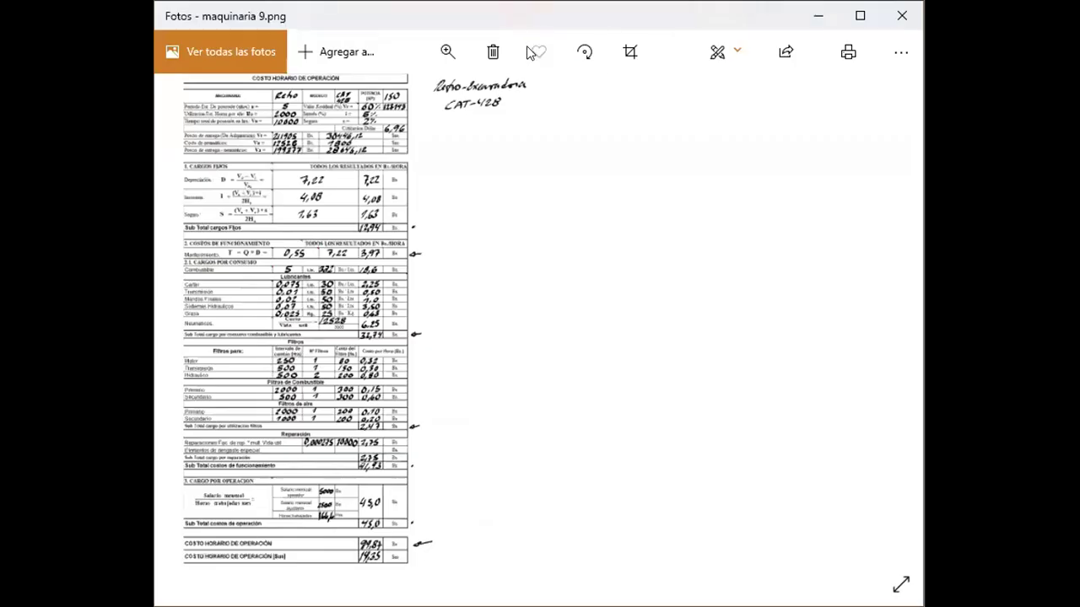
pyautogui.scroll(2, 312, 178)
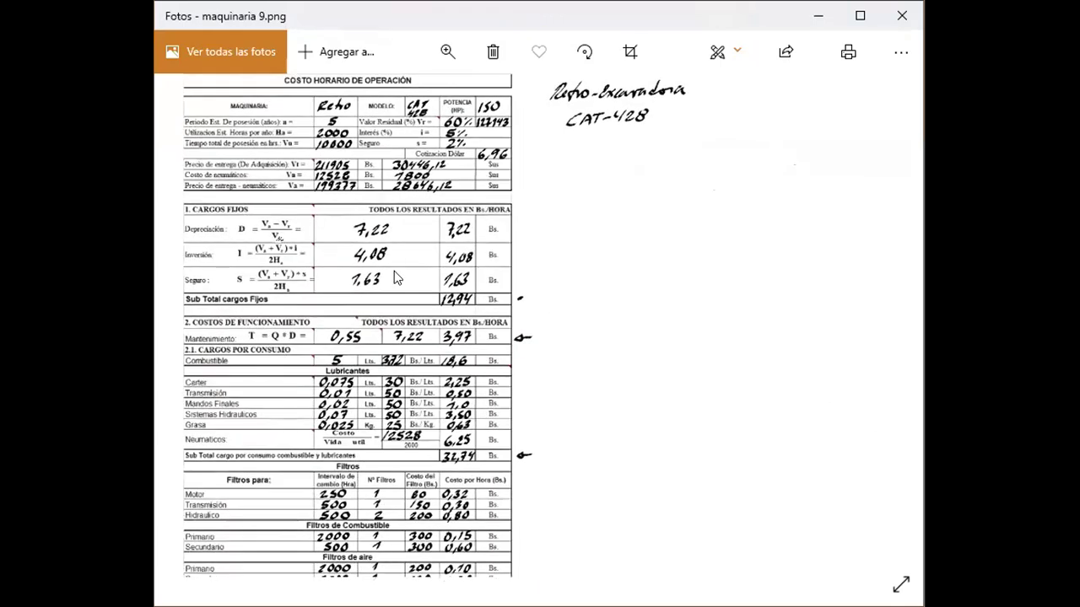
pyautogui.scroll(-4, 397, 287)
pyautogui.scroll(-3, 396, 287)
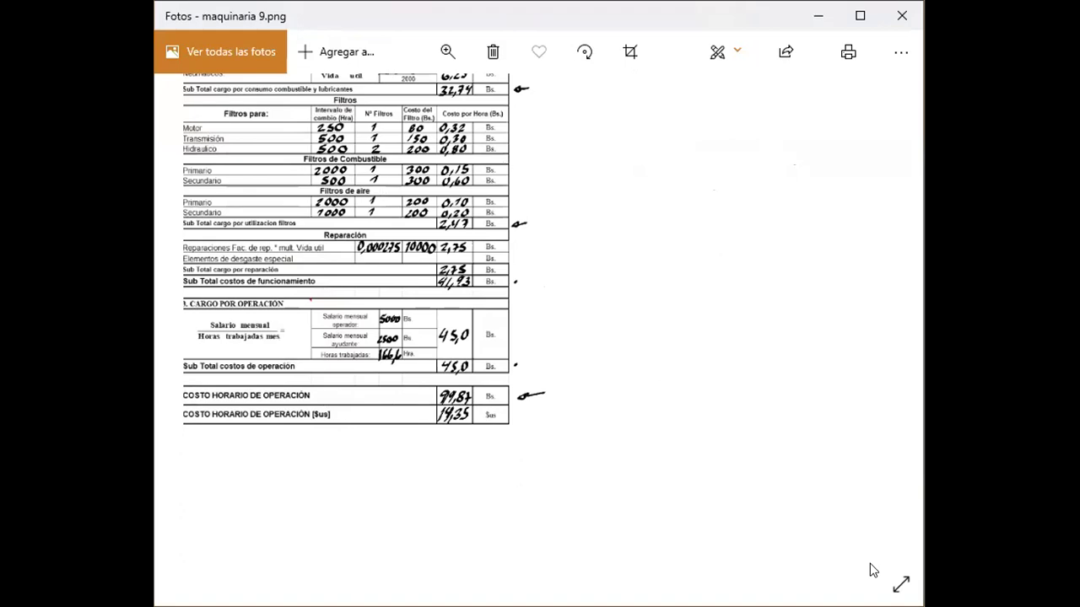
pyautogui.hotkey('alt', 'Tab')
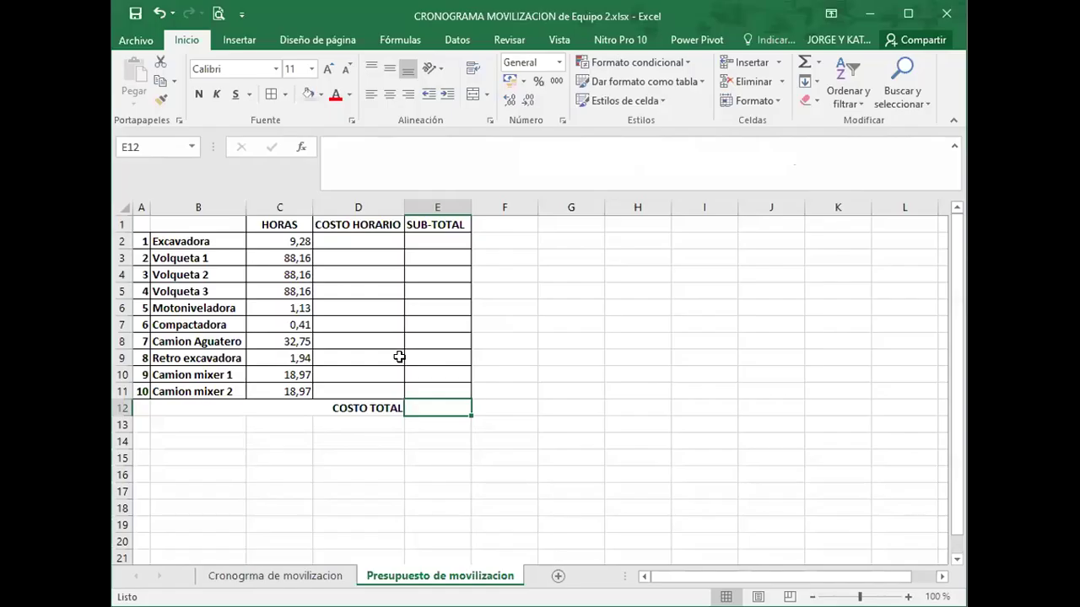
pyautogui.click(374, 354)
pyautogui.write('99,87')
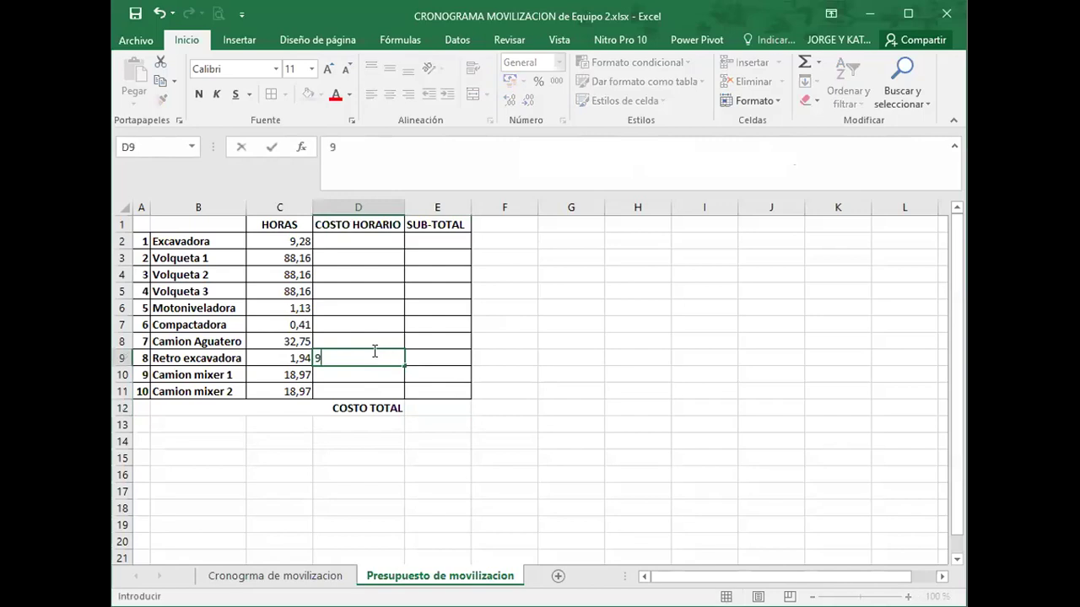
pyautogui.press('Return')
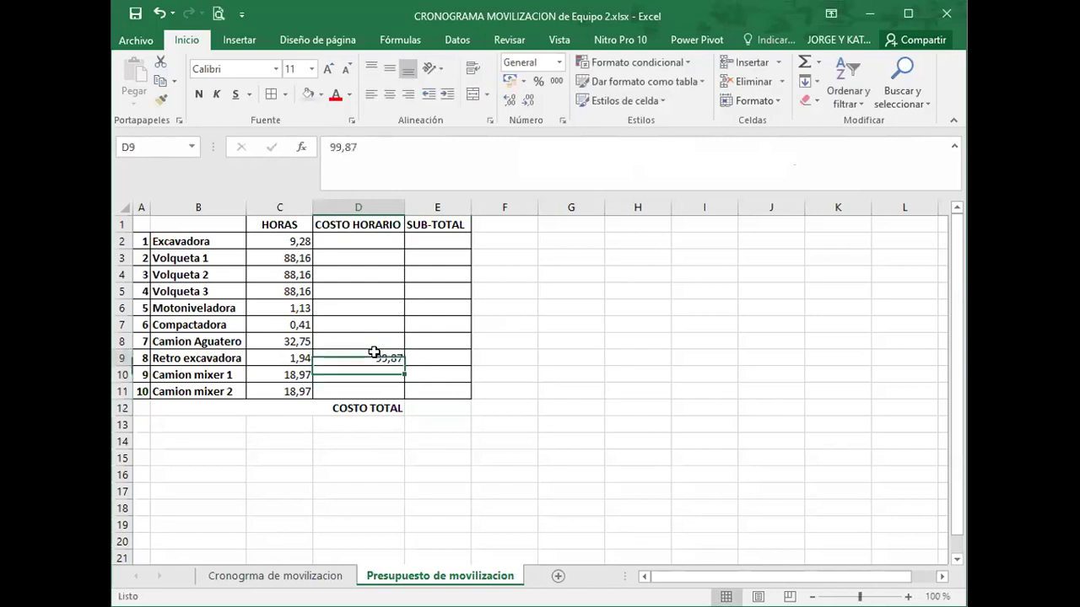
# - Calculate the Retro excavadora's subtotal in E9 with the formula =C9*D9
pyautogui.press('Up')
pyautogui.press('Right')
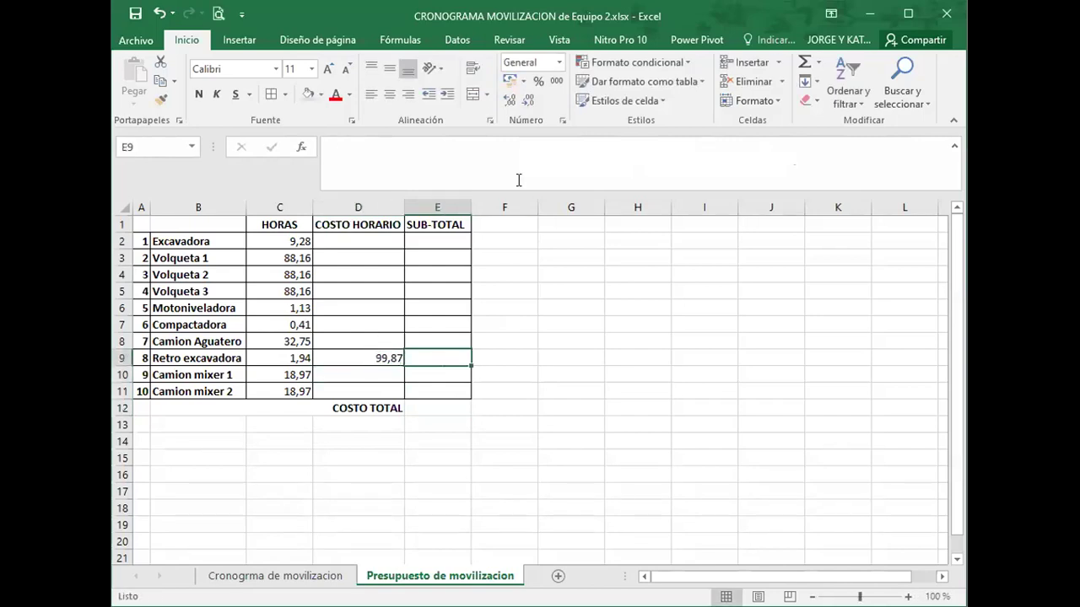
pyautogui.write('=')
pyautogui.click(295, 357)
pyautogui.write('*')
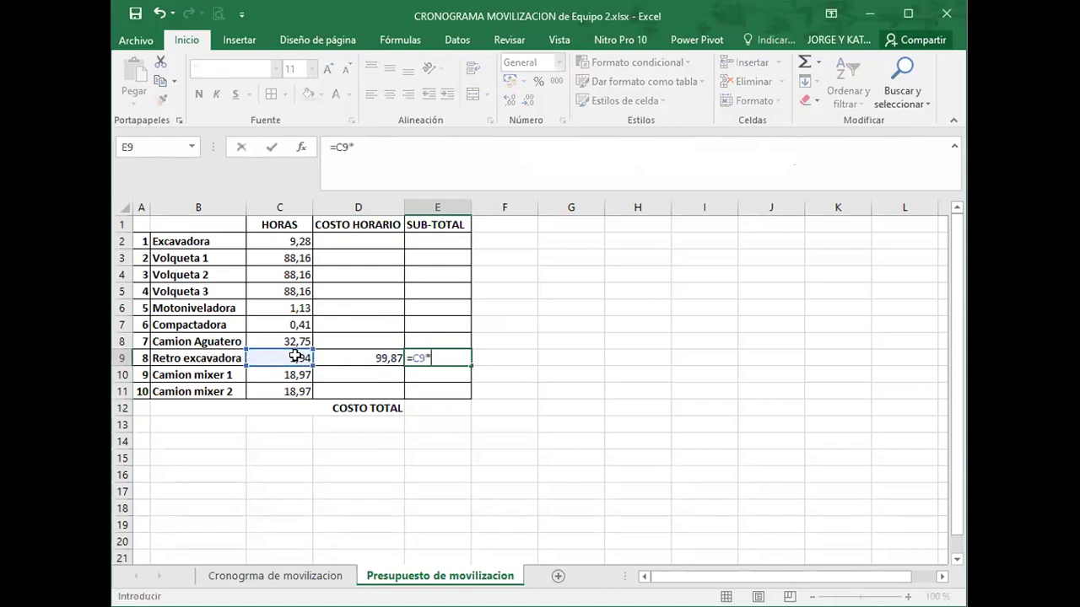
pyautogui.click(349, 359)
pyautogui.press('Return')
pyautogui.press('Up')
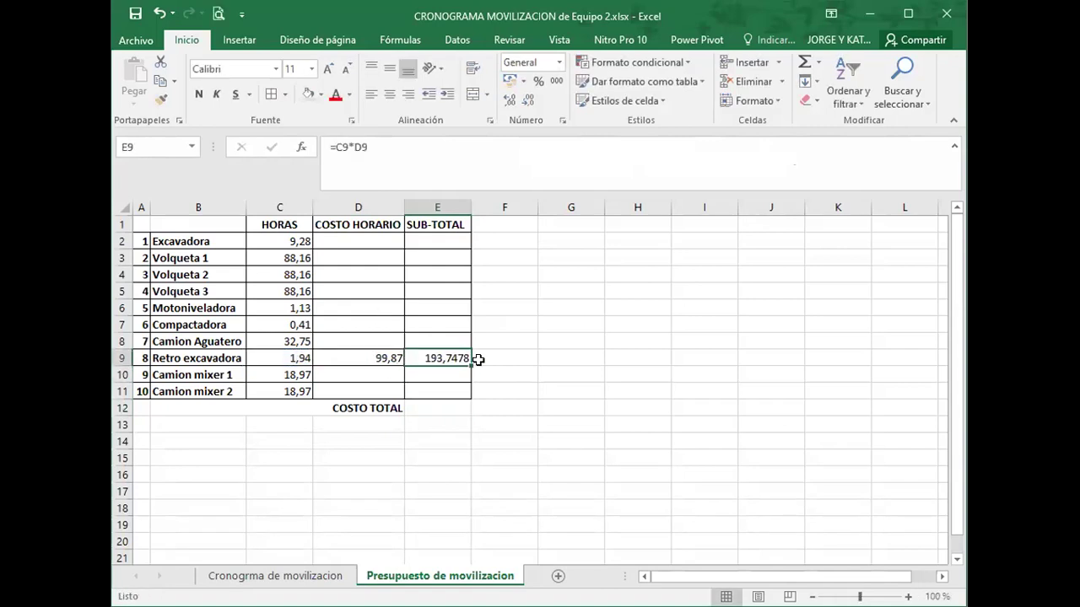
# - Reduce the E9 subtotal to two decimals and fill its formula through all equipment rows, E2:E11
pyautogui.click(529, 102)
pyautogui.click(529, 102)
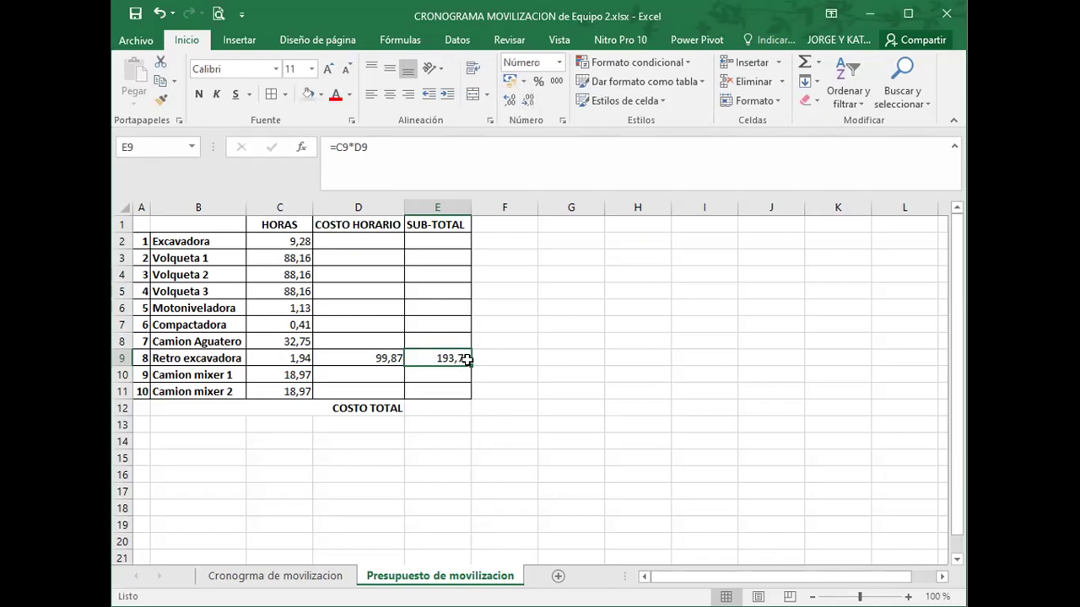
pyautogui.moveTo(467, 359); pyautogui.dragTo(465, 243)
pyautogui.moveTo(470, 366); pyautogui.dragTo(466, 397)
# - Total the subtotals in E12 with =SUMA(E2:E11) and set the total's font size to 14
pyautogui.click(430, 407)
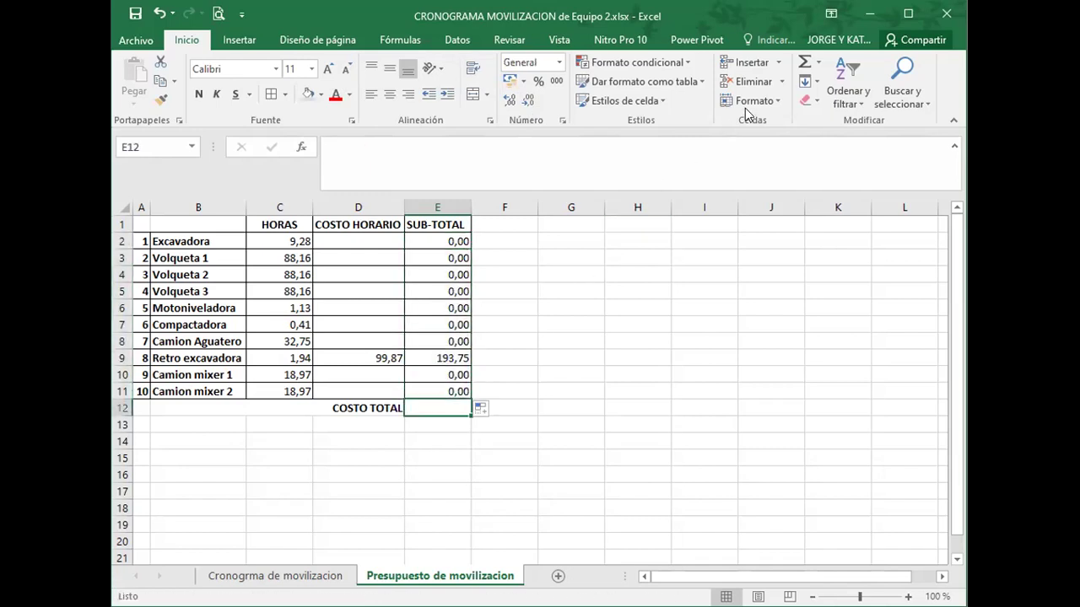
pyautogui.click(804, 62)
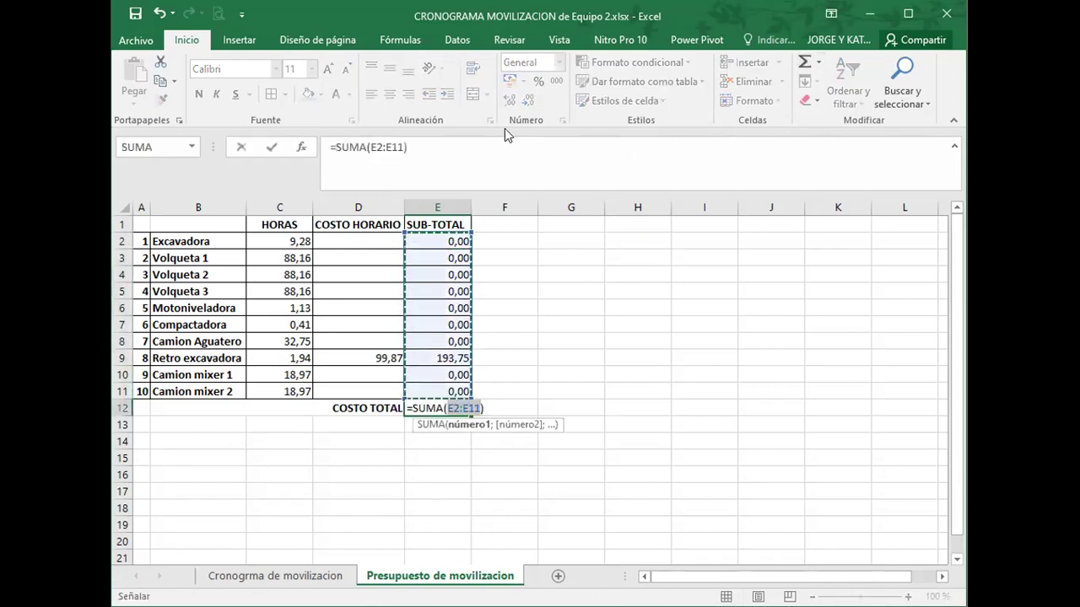
pyautogui.press('Return')
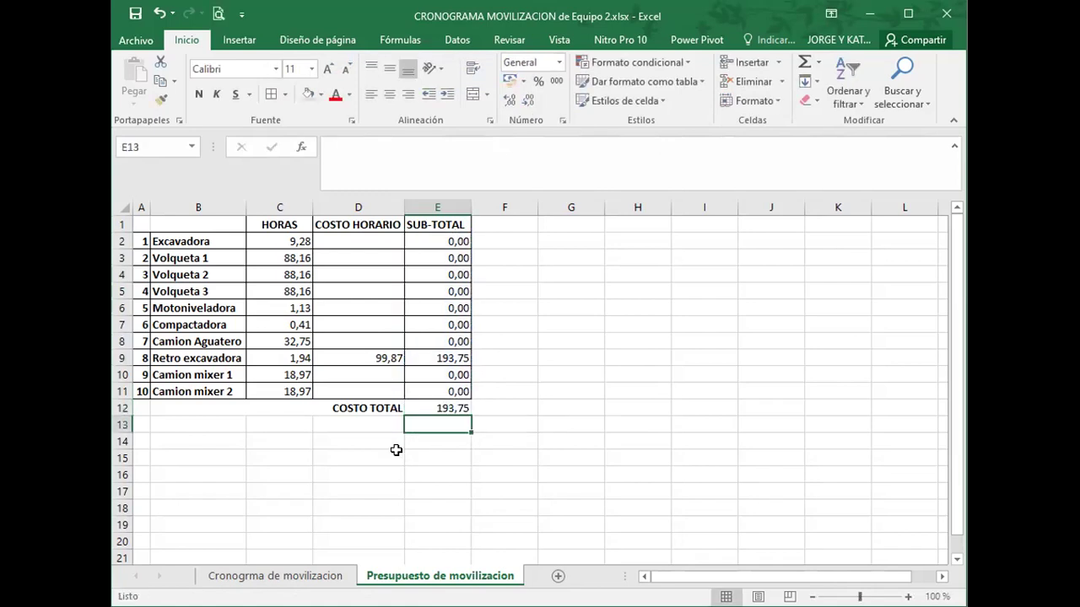
pyautogui.click(448, 403)
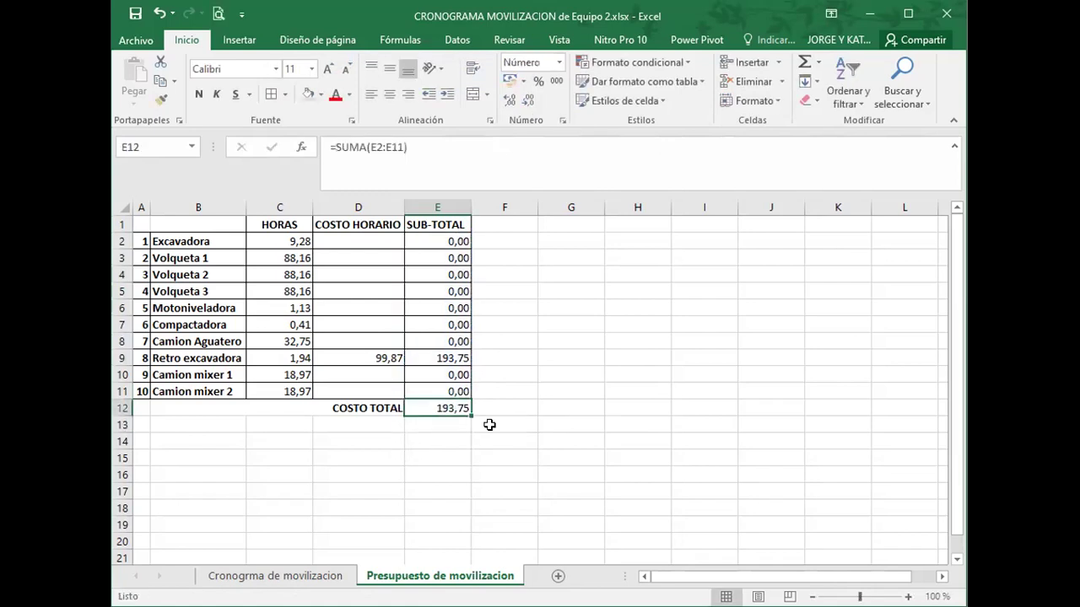
pyautogui.click(312, 69)
pyautogui.click(295, 175)
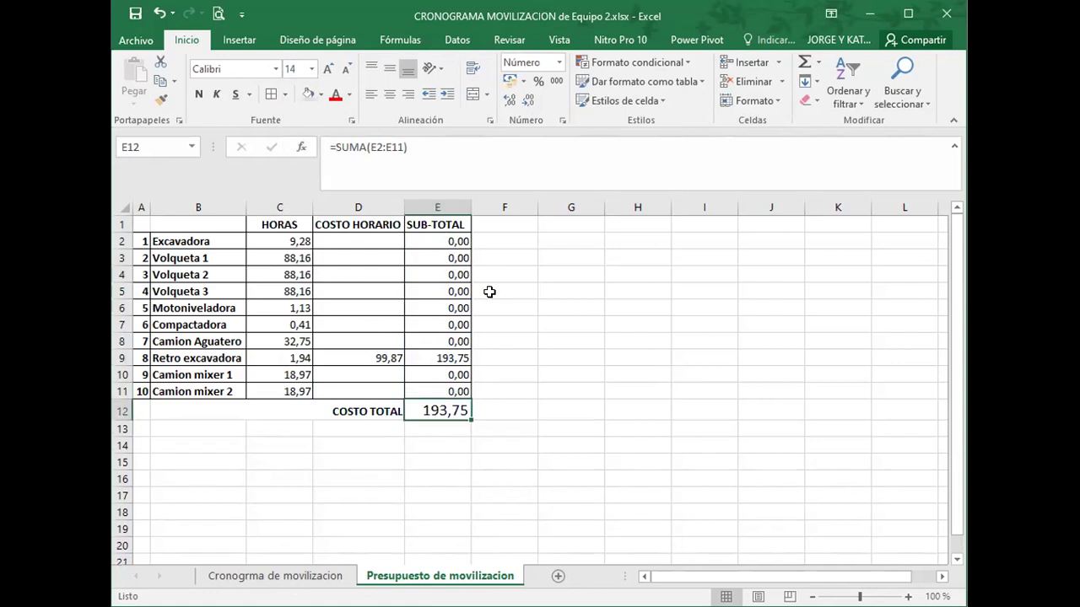
# - Append the currency suffix to the total in E12 so its formula is =SUMA(E2:E11)&" Bs"
pyautogui.click(425, 156)
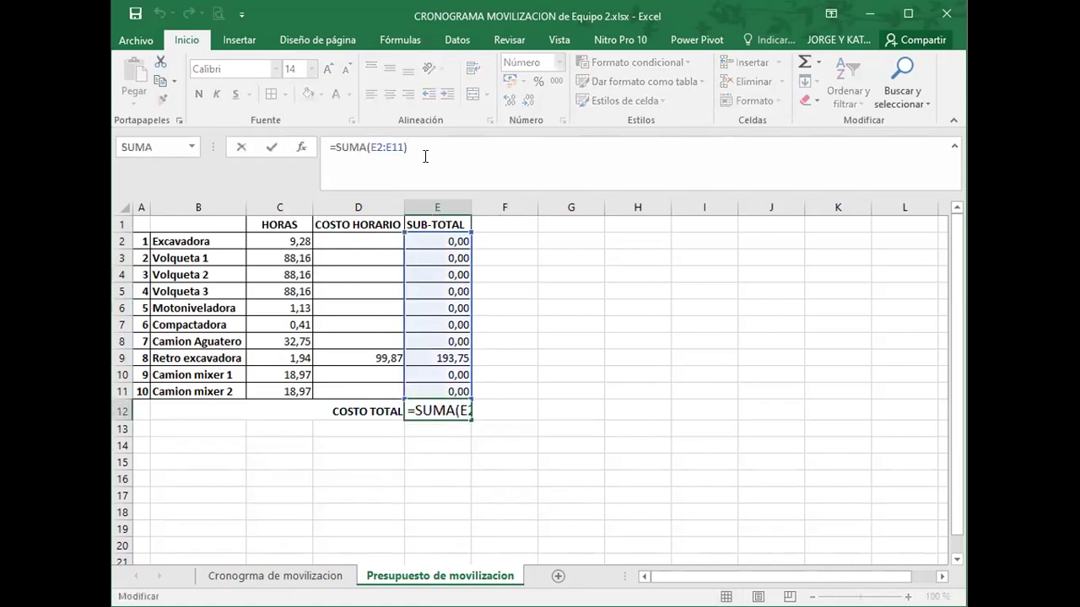
pyautogui.write('&')
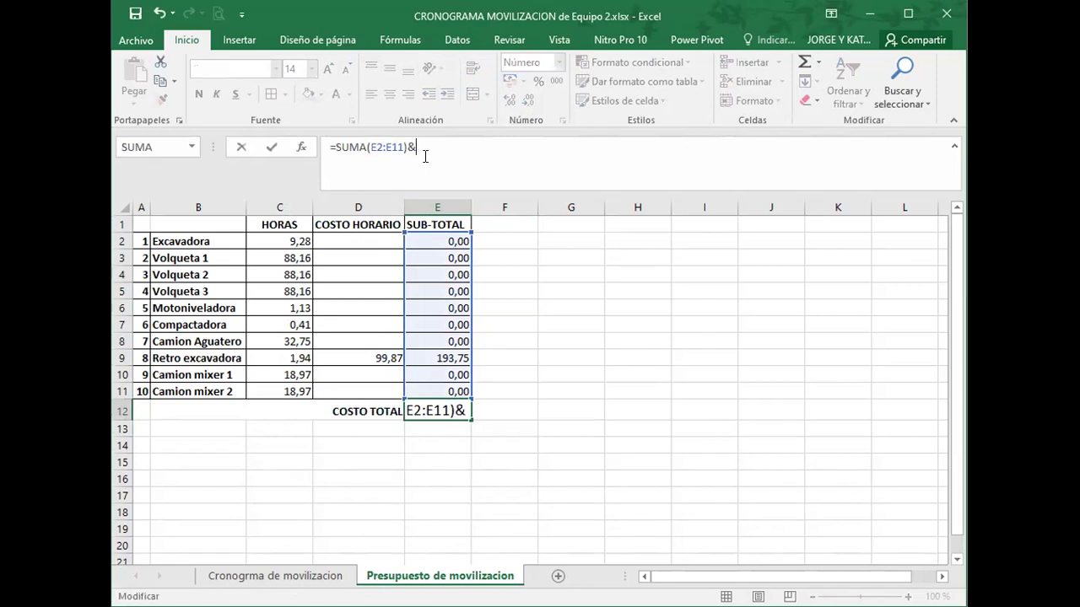
pyautogui.write('"')
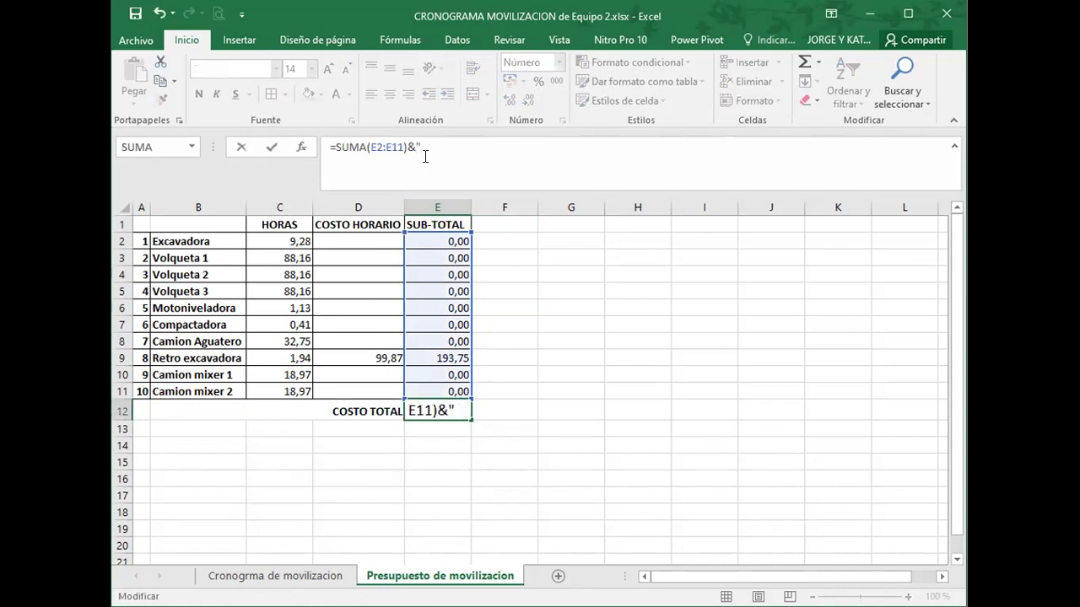
pyautogui.write('b')
pyautogui.press('BackSpace')
pyautogui.write('Bs"')
pyautogui.press('Return')
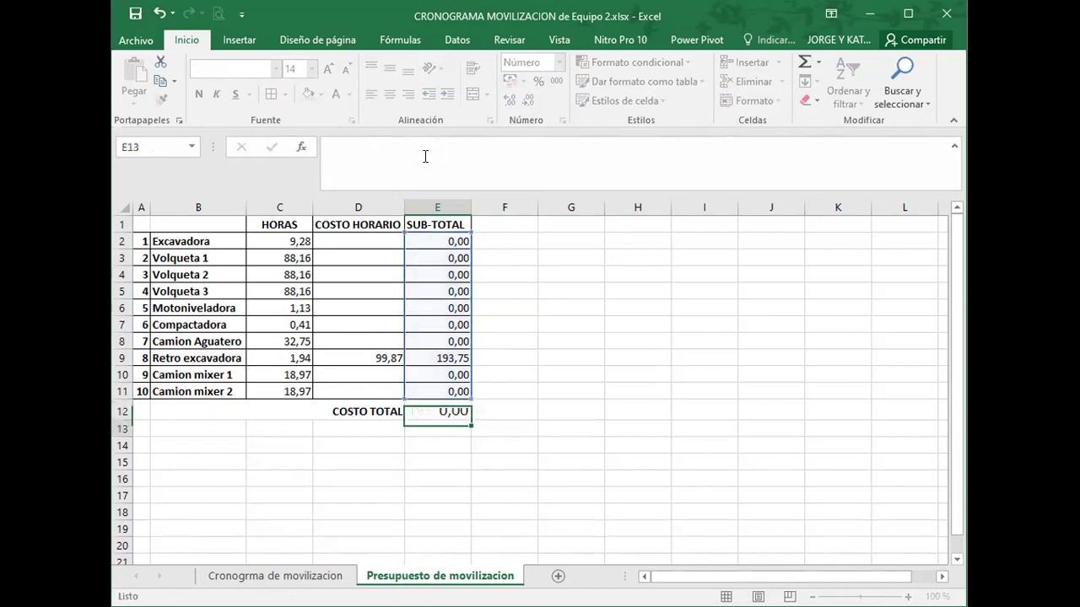
pyautogui.press('Up')
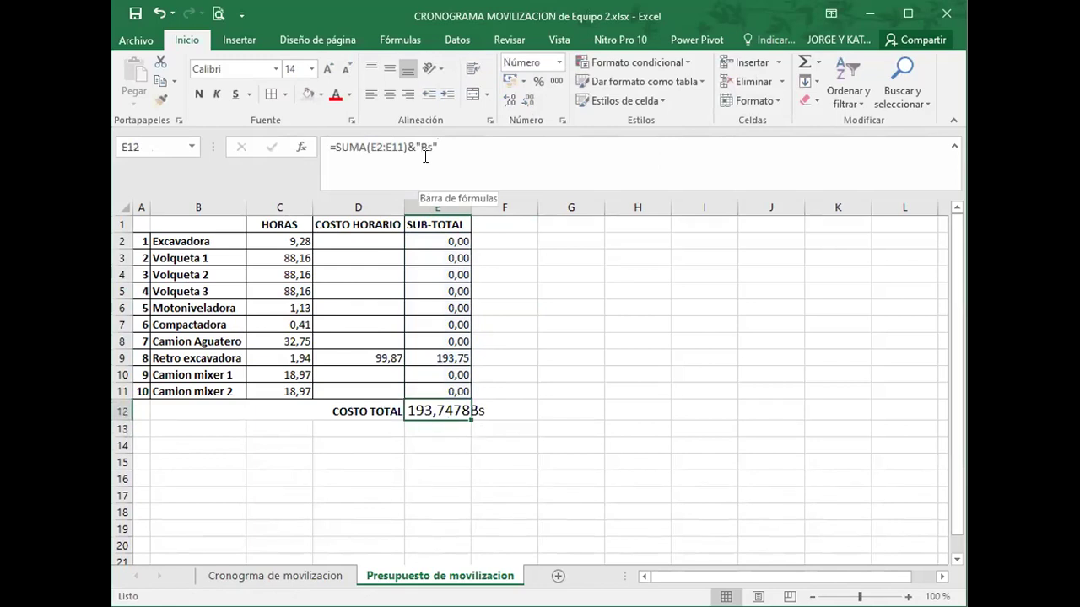
pyautogui.click(422, 148)
pyautogui.press('Return')
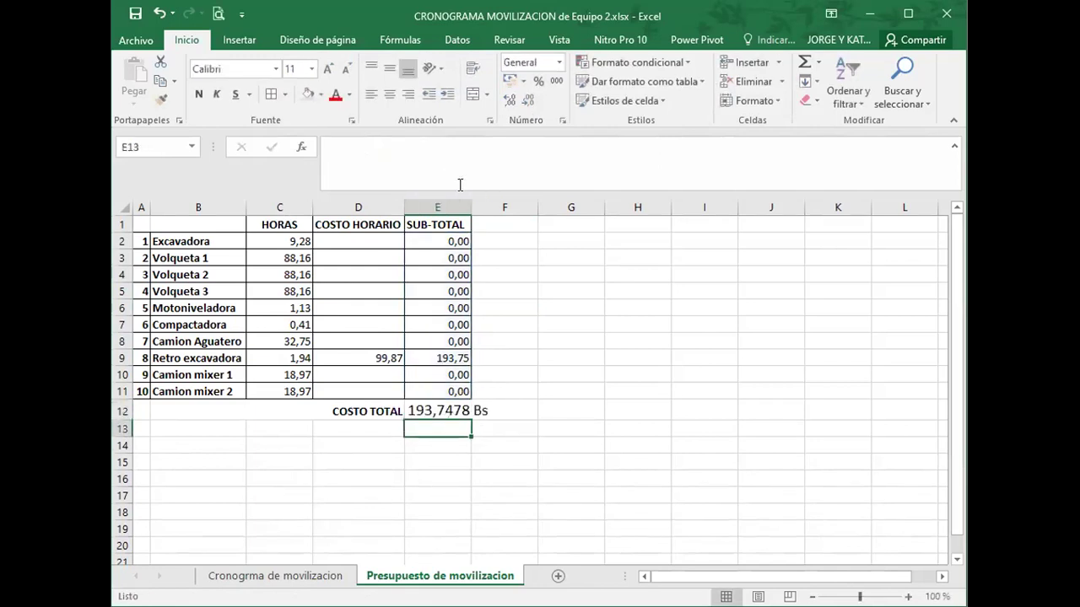
pyautogui.press('Up')
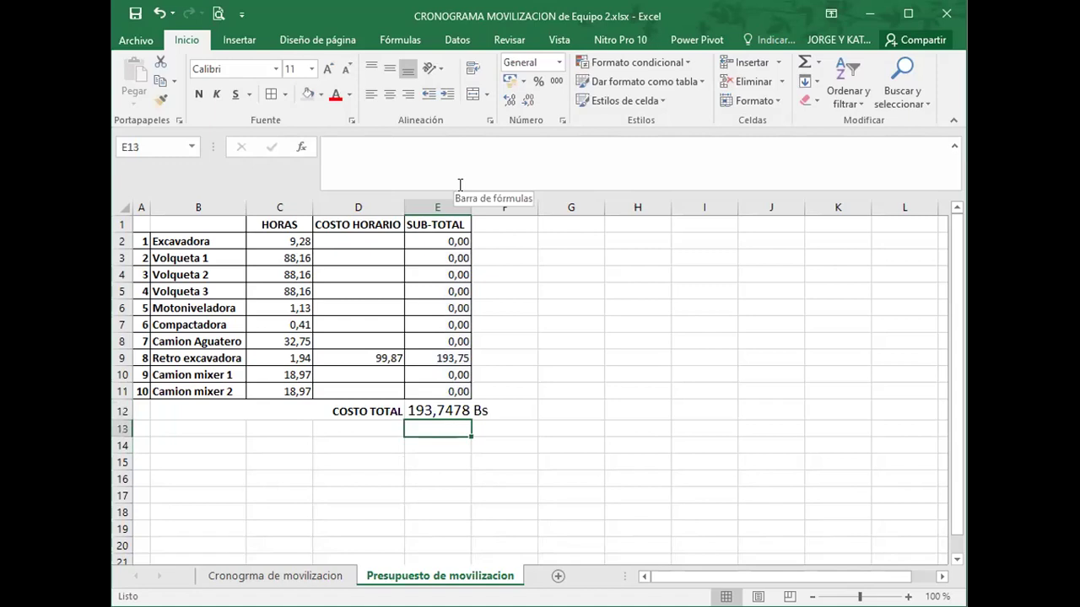
# - Try to adjust the number of decimals shown in the suffixed COSTO TOTAL value in E12
pyautogui.click(530, 101)
pyautogui.click(509, 99)
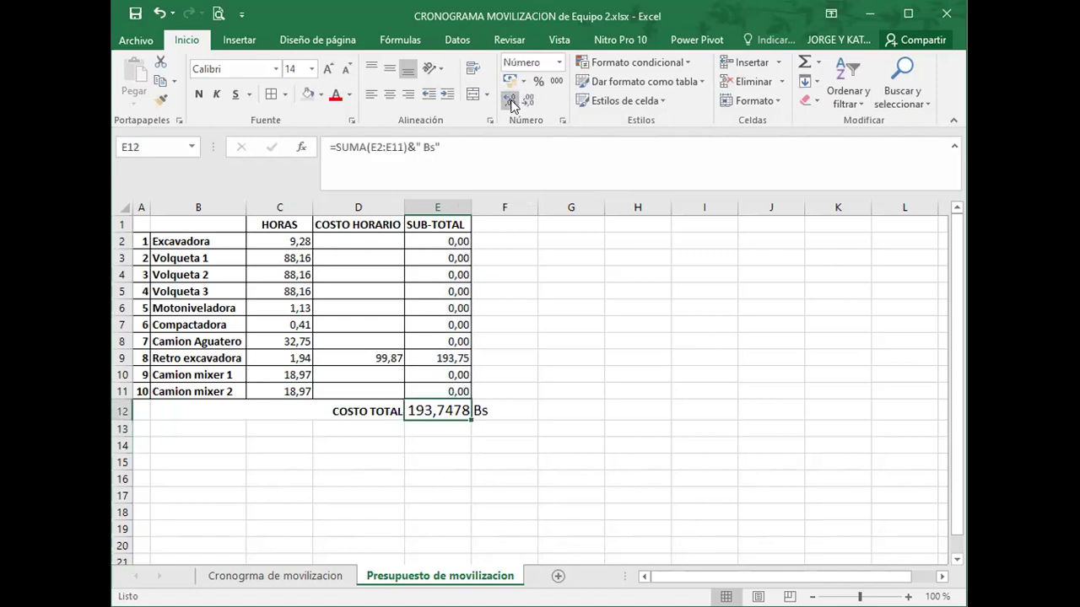
pyautogui.click(504, 340)
pyautogui.click(445, 410)
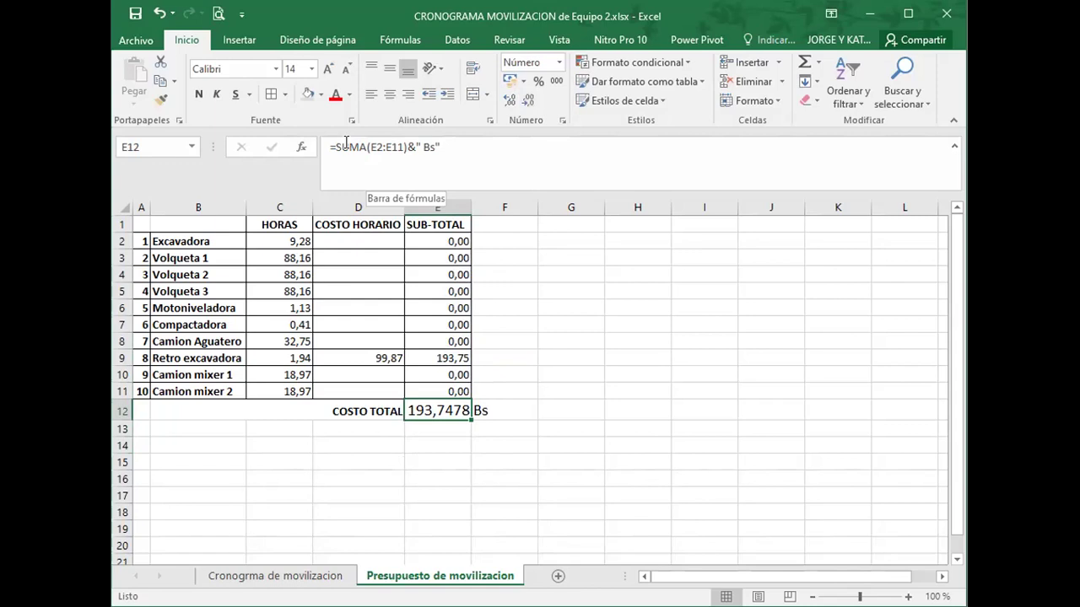
pyautogui.click(507, 359)
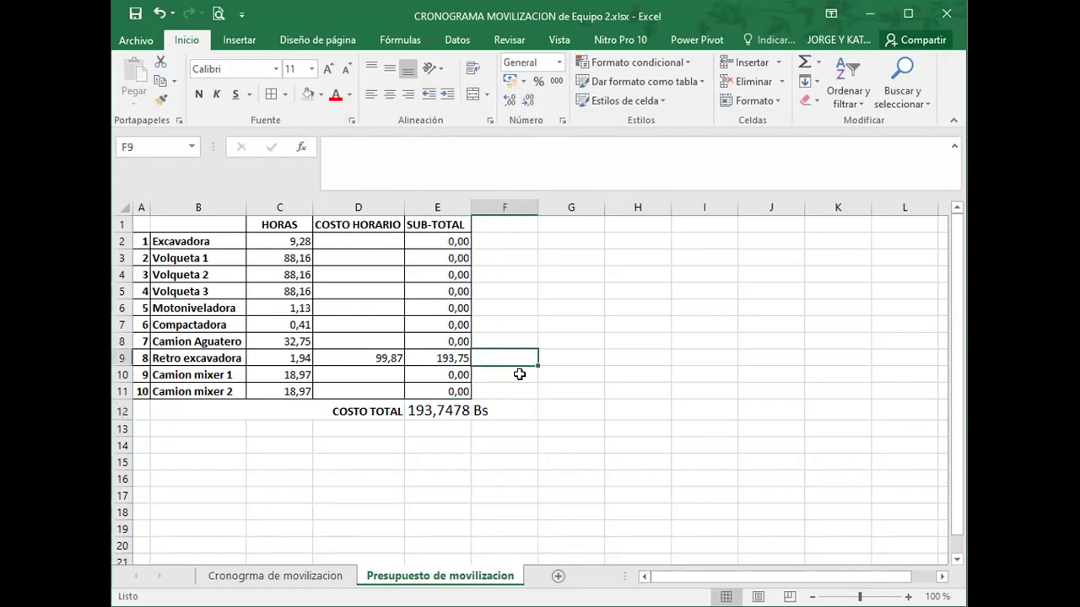
pyautogui.click(454, 426)
pyautogui.click(552, 379)
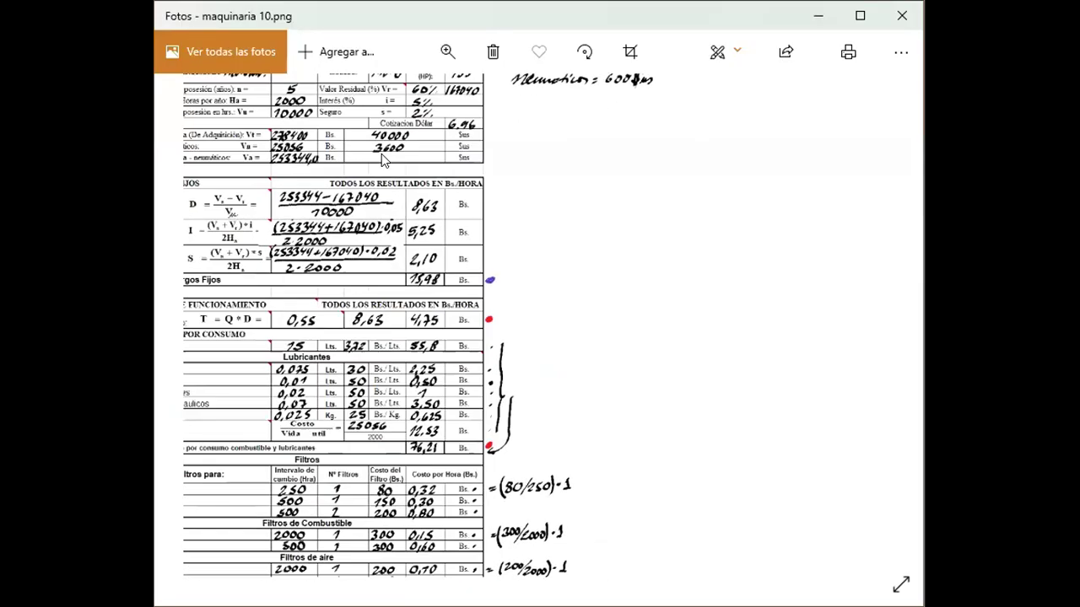
# - Read the motor grader's hourly operating cost from maquinaria 10.png in Fotos, and enter 164,25 as the Motoniveladora's COSTO HORARIO in Excel cell D6
pyautogui.scroll(3, 507, 333)
pyautogui.scroll(-1, 507, 333)
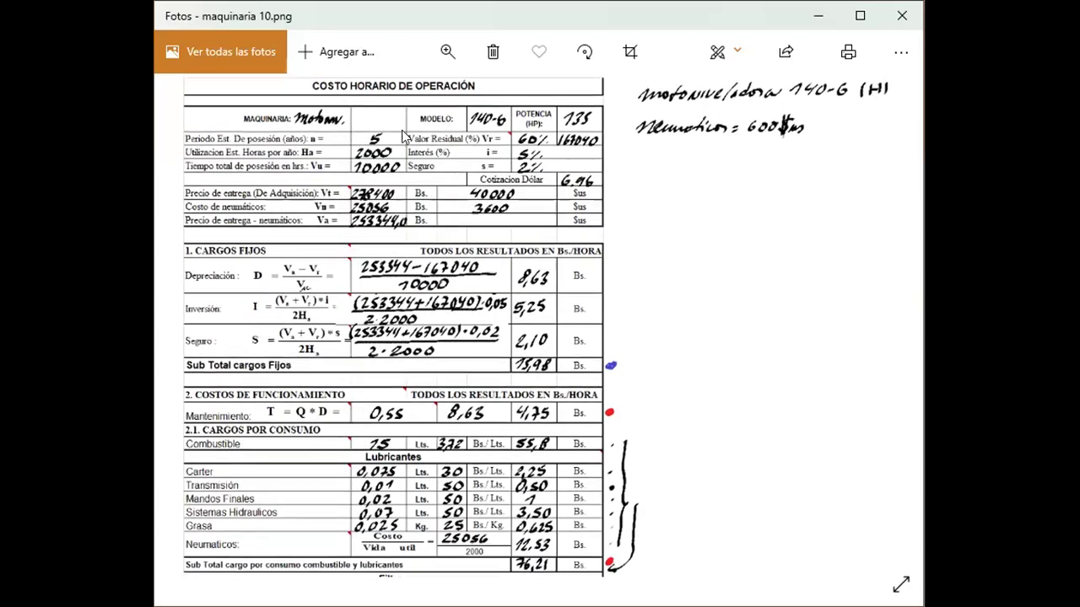
pyautogui.scroll(-5, 384, 219)
pyautogui.scroll(-6, 378, 223)
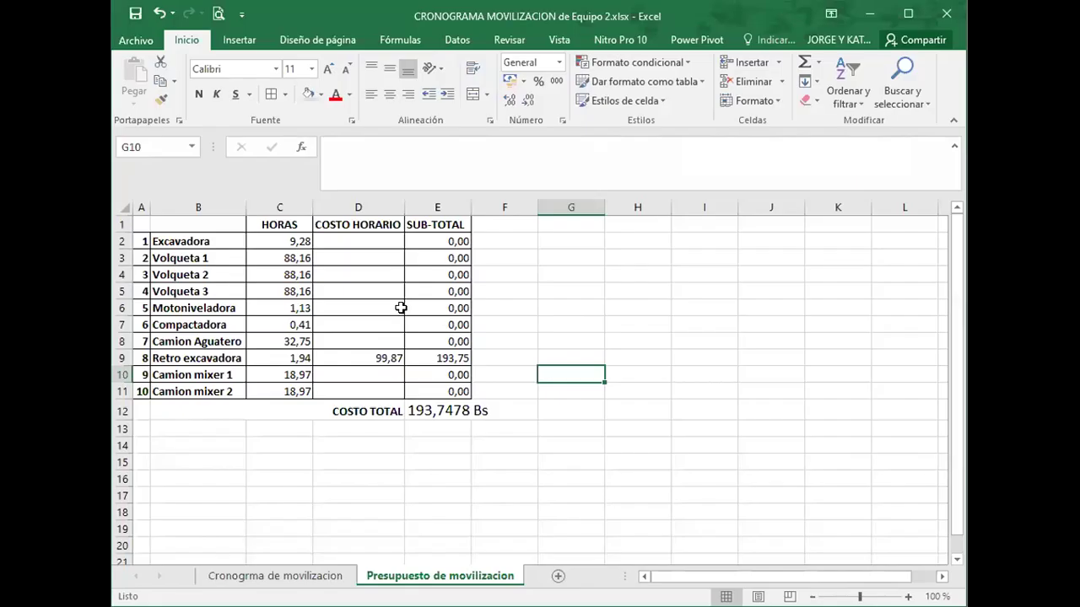
pyautogui.click(388, 309)
pyautogui.write('16')
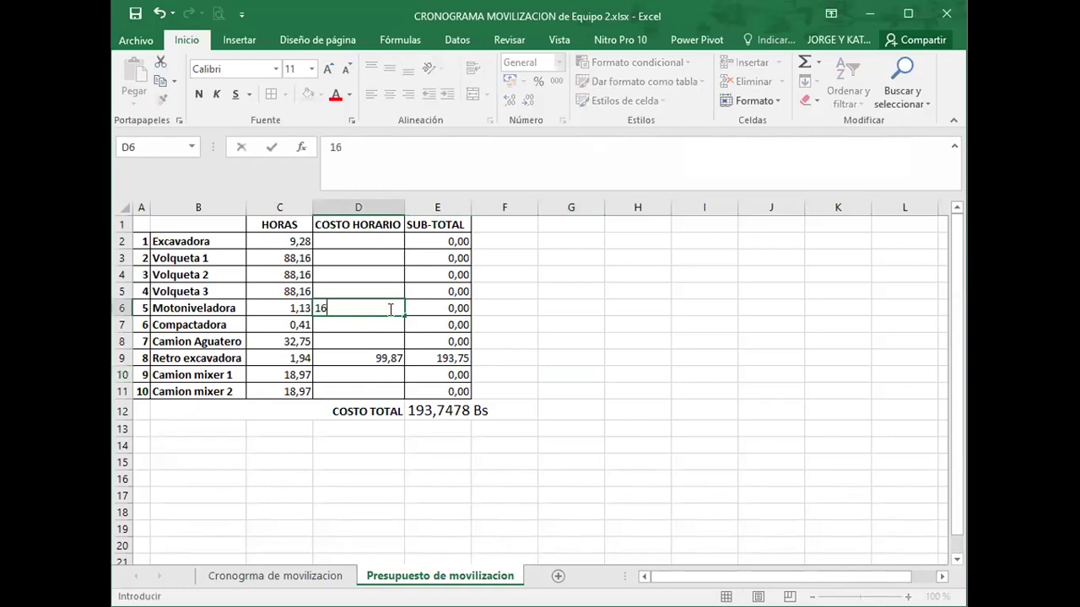
pyautogui.write('4,25')
pyautogui.press('Return')
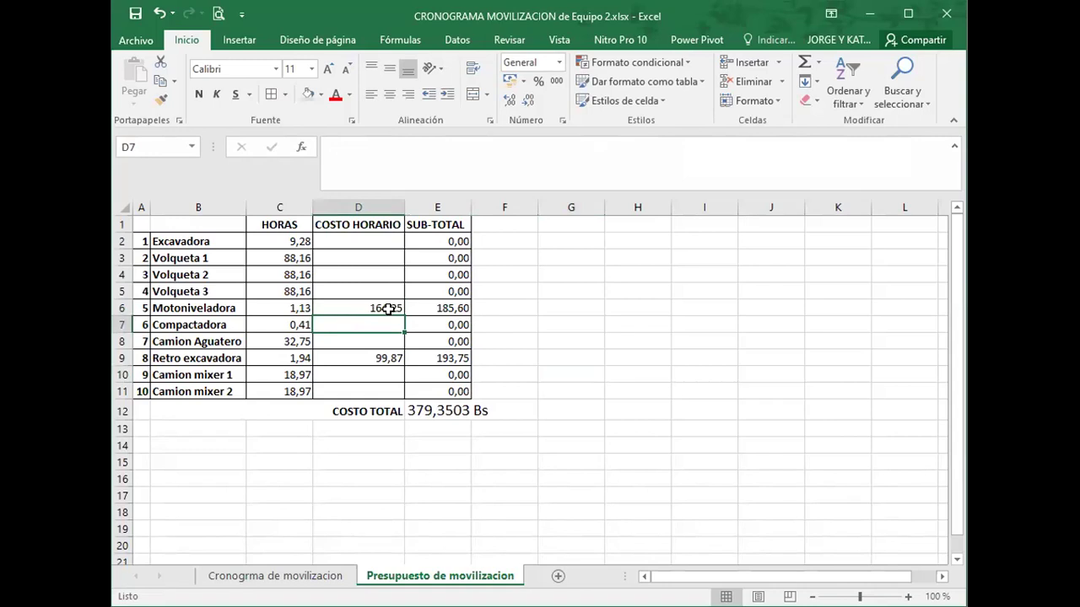
# - Remove the &" Bs" suffix from the E12 total formula, leaving =SUMA(E2:E11)
pyautogui.click(414, 411)
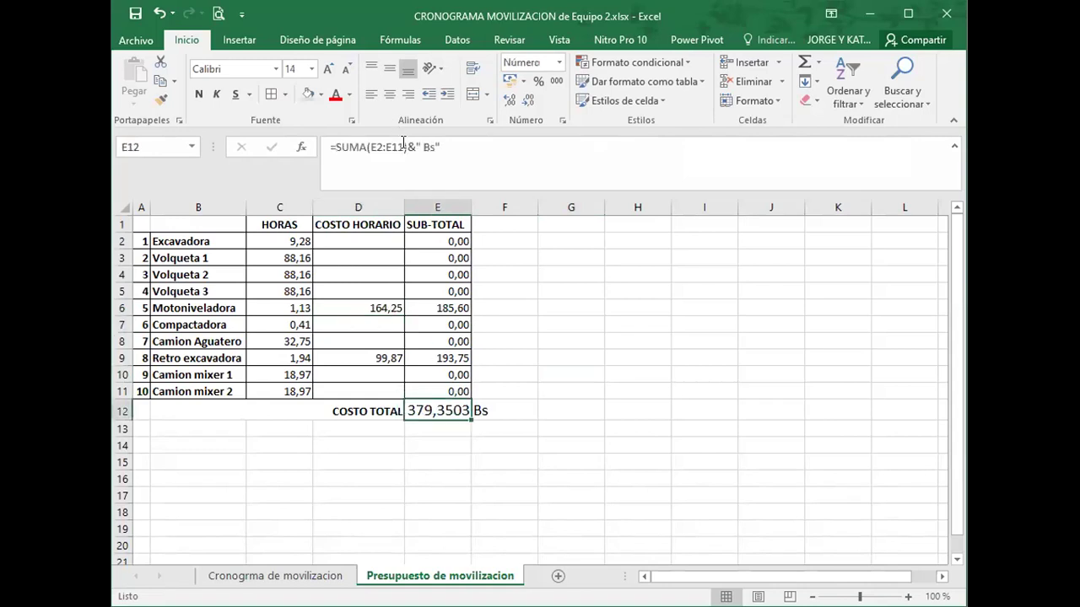
pyautogui.moveTo(437, 145); pyautogui.dragTo(410, 146)
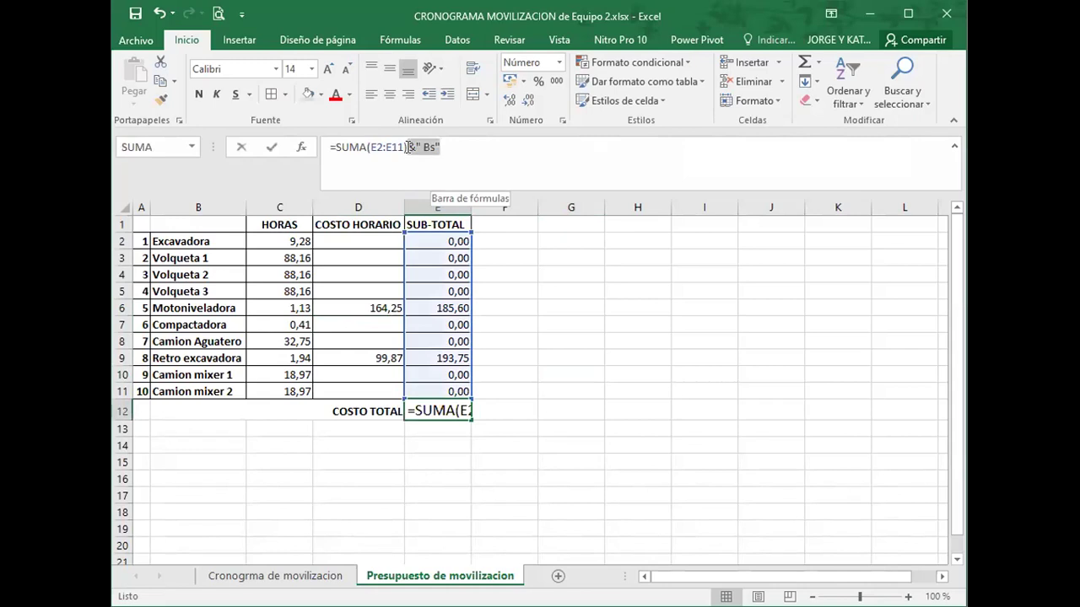
pyautogui.press('BackSpace')
pyautogui.hotkey('ctrl', 'Return')
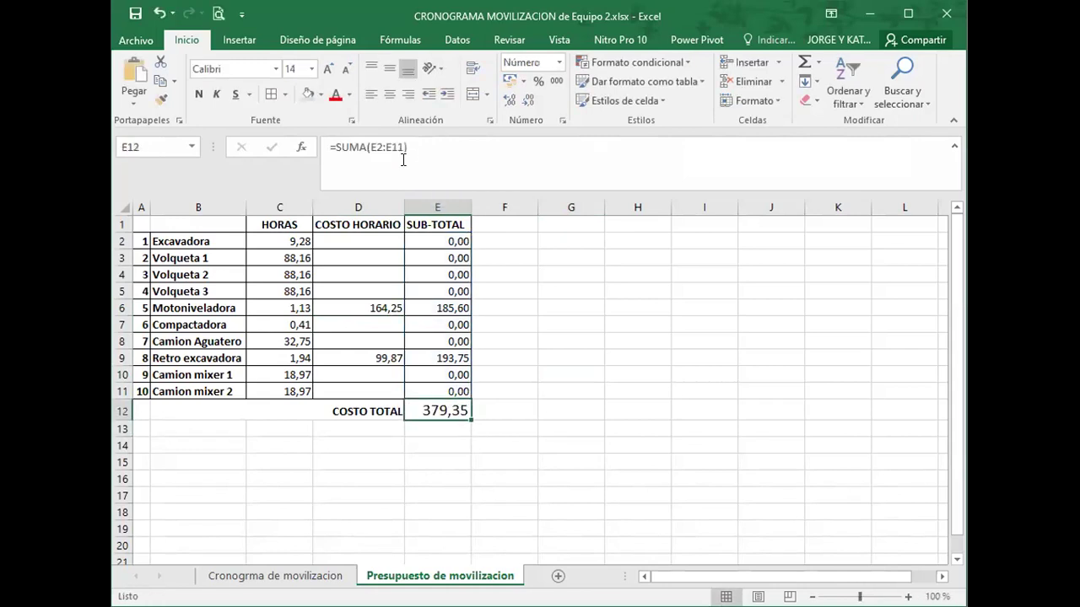
# - Add &" Bs" back to the end of the COSTO TOTAL formula in E12
pyautogui.click(433, 142)
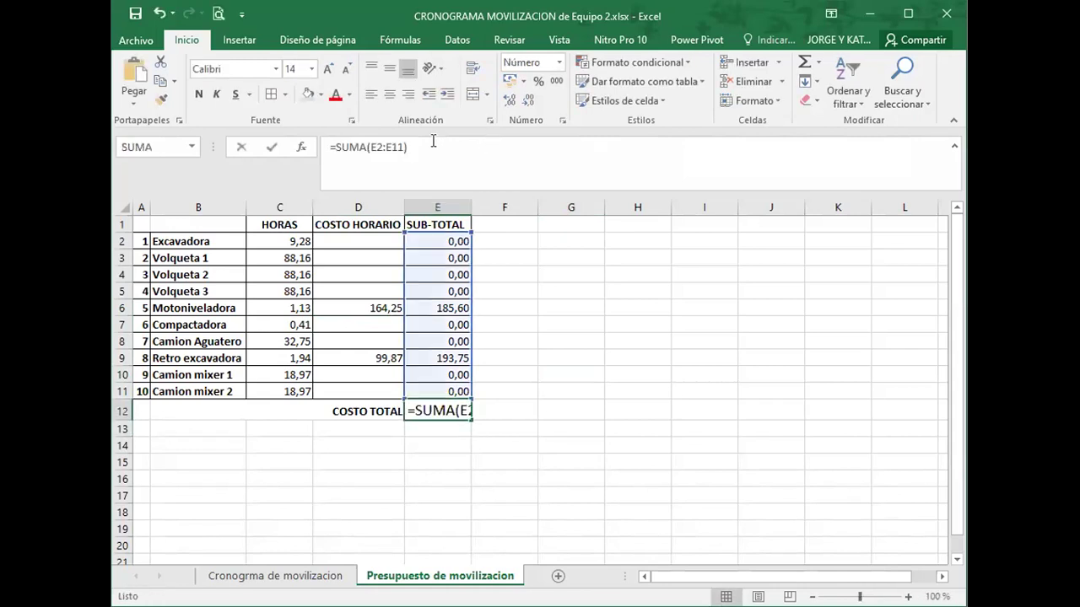
pyautogui.write('&" Bs"')
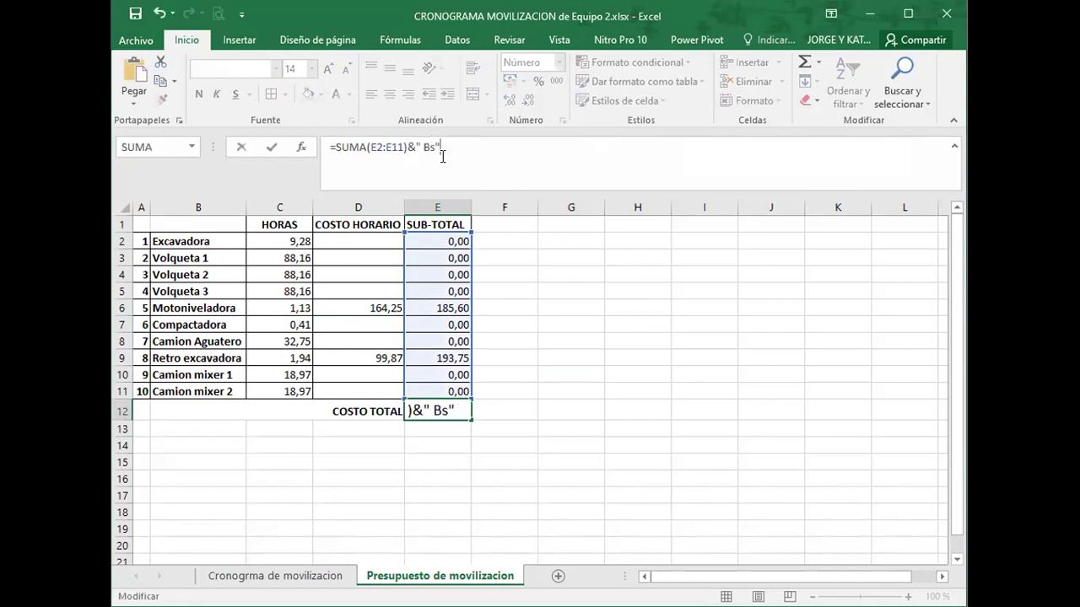
pyautogui.press('Return')
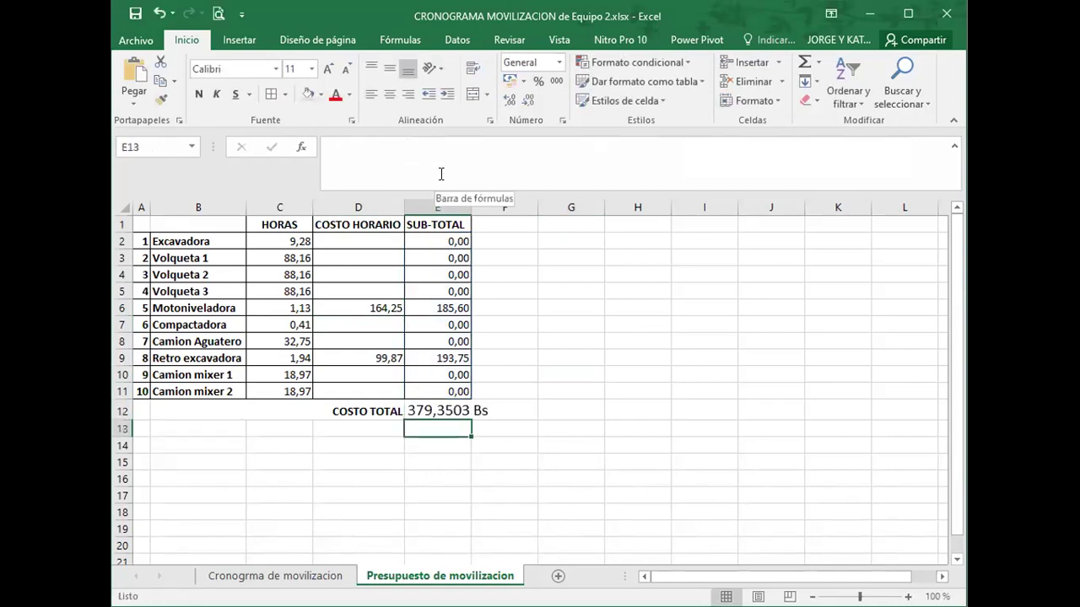
# - Format cell E12 as a number with 0 decimal places
pyautogui.click(455, 411)
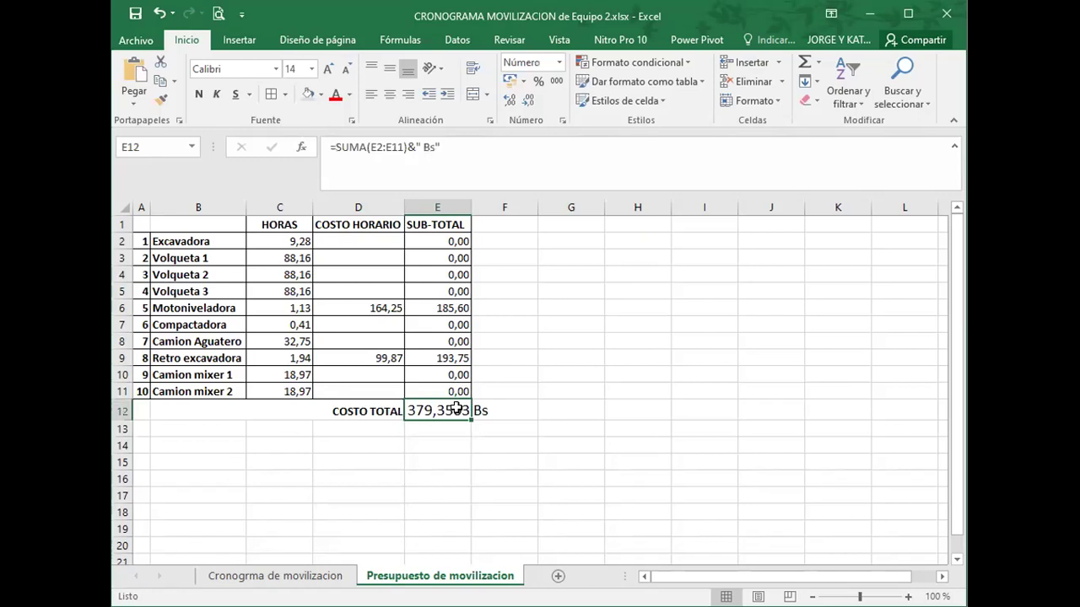
pyautogui.rightClick(456, 409)
pyautogui.click(516, 336)
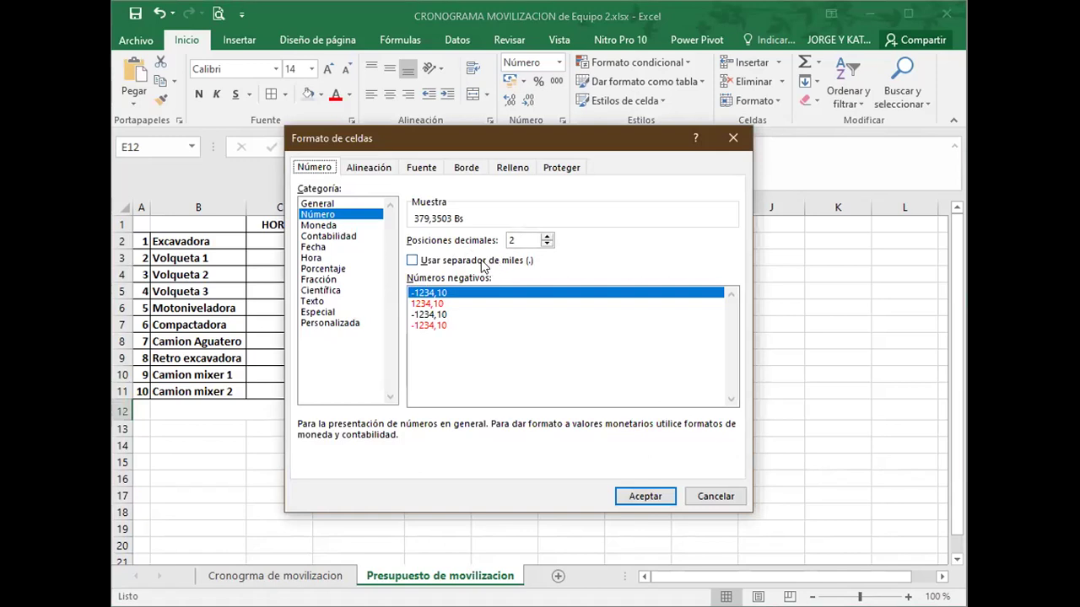
pyautogui.click(546, 245)
pyautogui.click(546, 245)
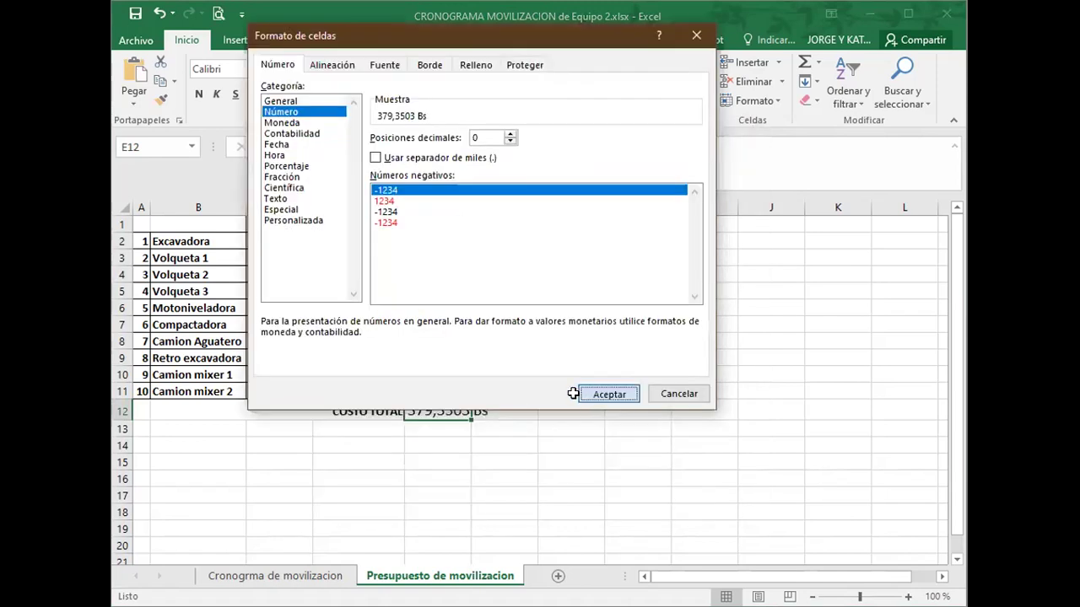
pyautogui.click(590, 394)
# - Undo the E12 number format change and the added " Bs" suffix
pyautogui.press('Right')
pyautogui.hotkey('ctrl', 'z')
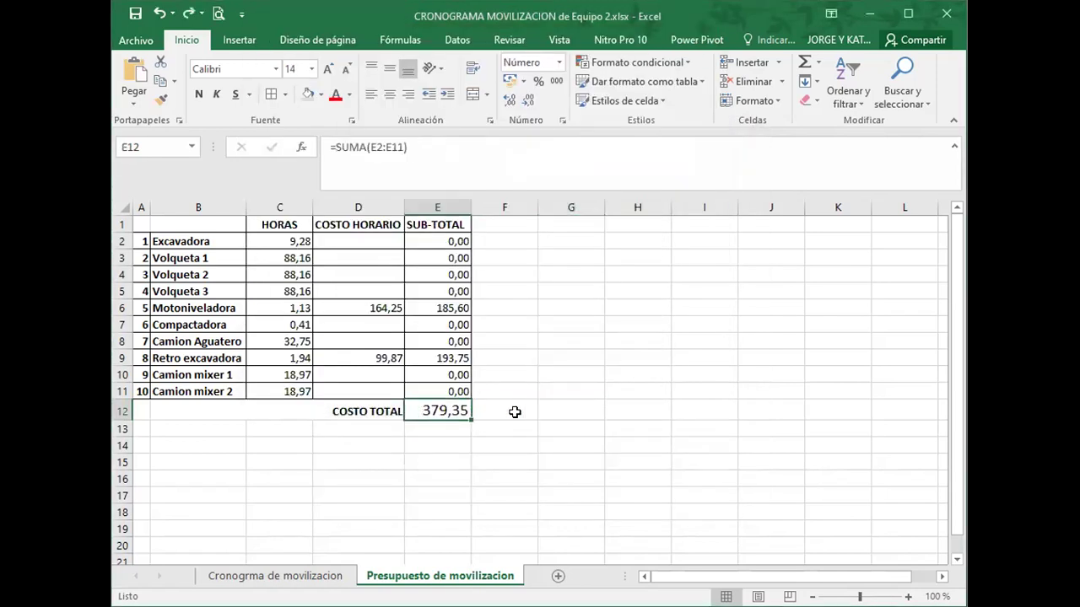
pyautogui.click(491, 432)
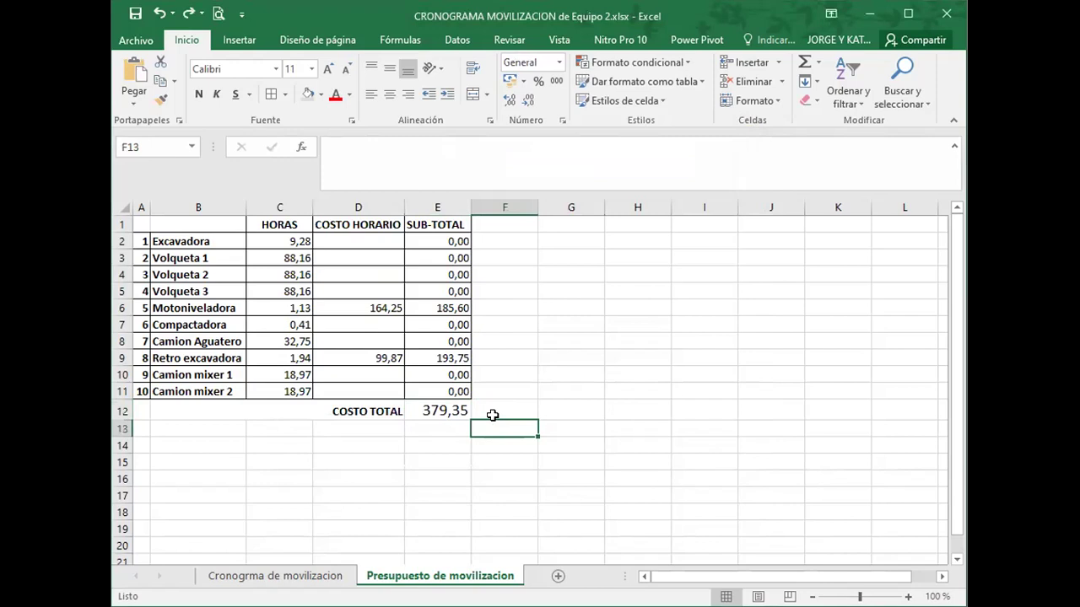
# - Enter the currency label Bs in cell F12, beside the COSTO TOTAL value
pyautogui.click(460, 413)
pyautogui.click(479, 408)
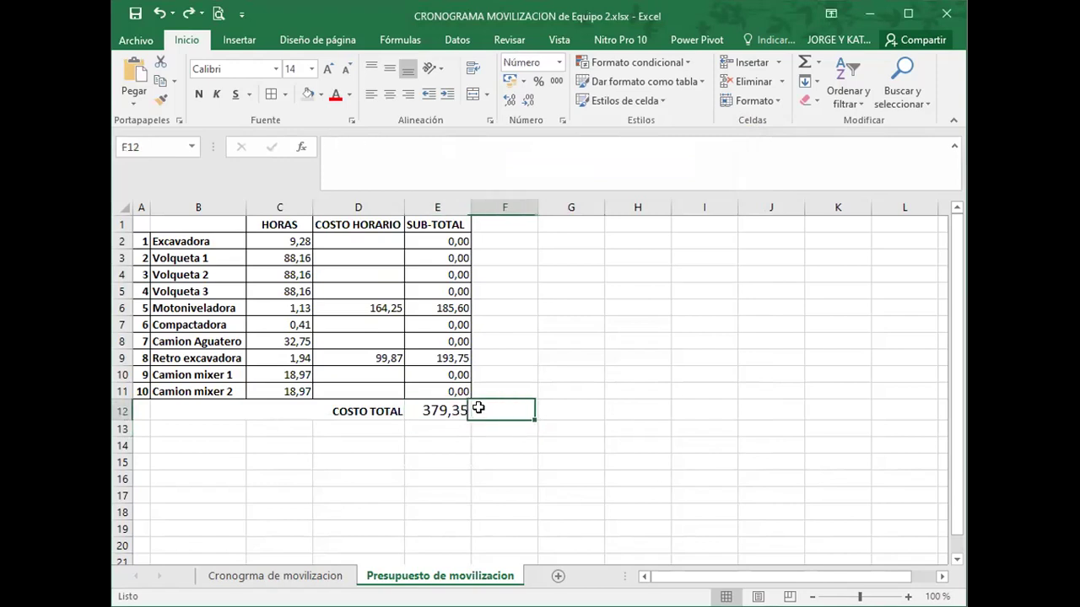
pyautogui.write('Bs')
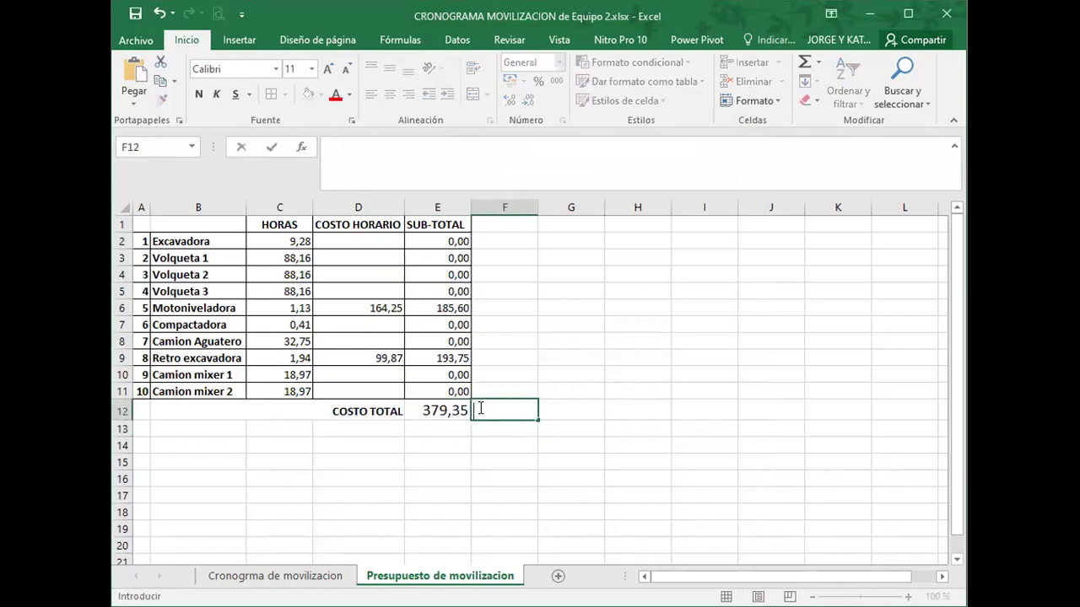
pyautogui.press('Return')
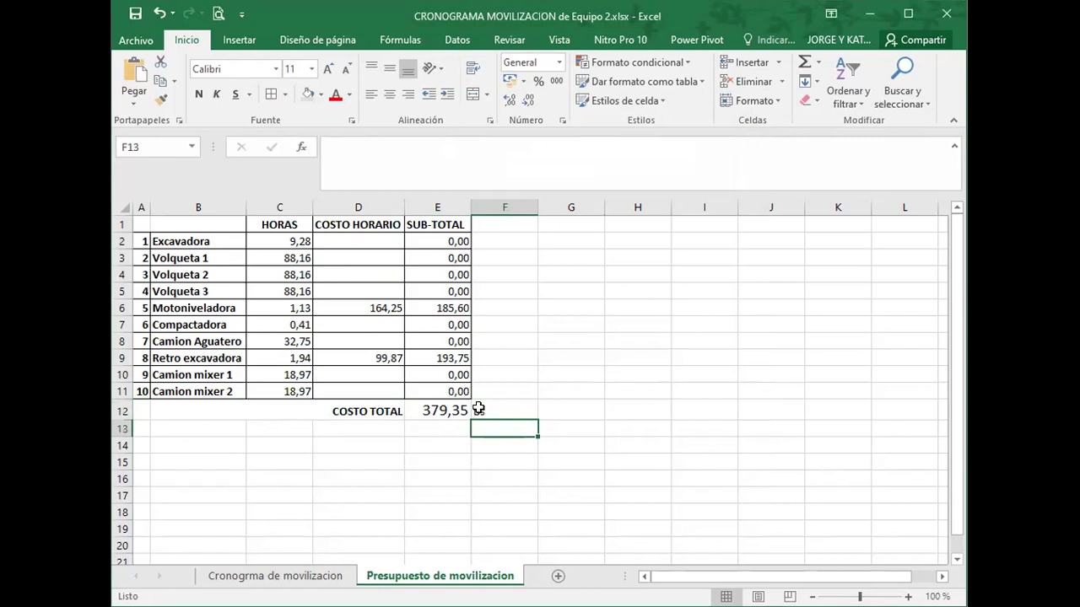
pyautogui.press('Left')
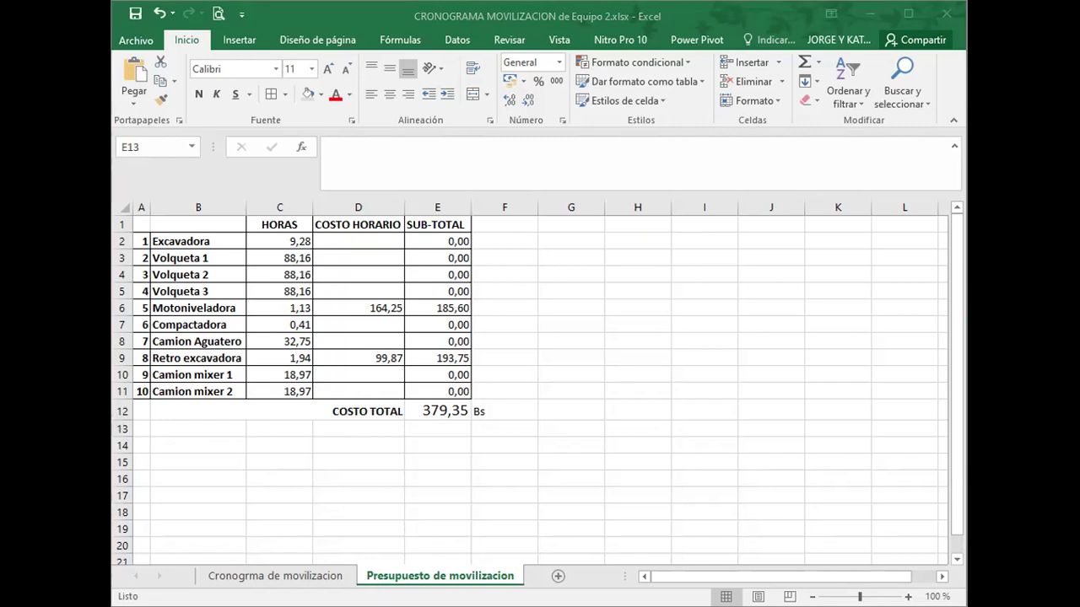
# - Examine the SUB-TOTAL formulas in column E for the listed equipment, from Excavadora through the two mixer trucks
pyautogui.click(878, 42)
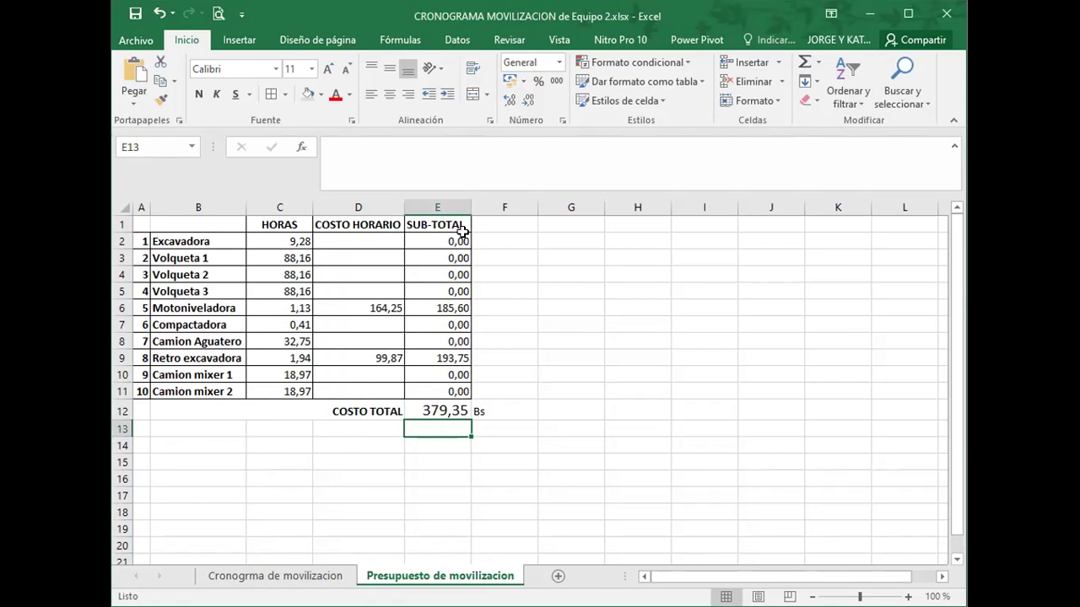
pyautogui.click(437, 240)
pyautogui.click(436, 255)
pyautogui.click(424, 275)
pyautogui.press('Down')
pyautogui.click(424, 274)
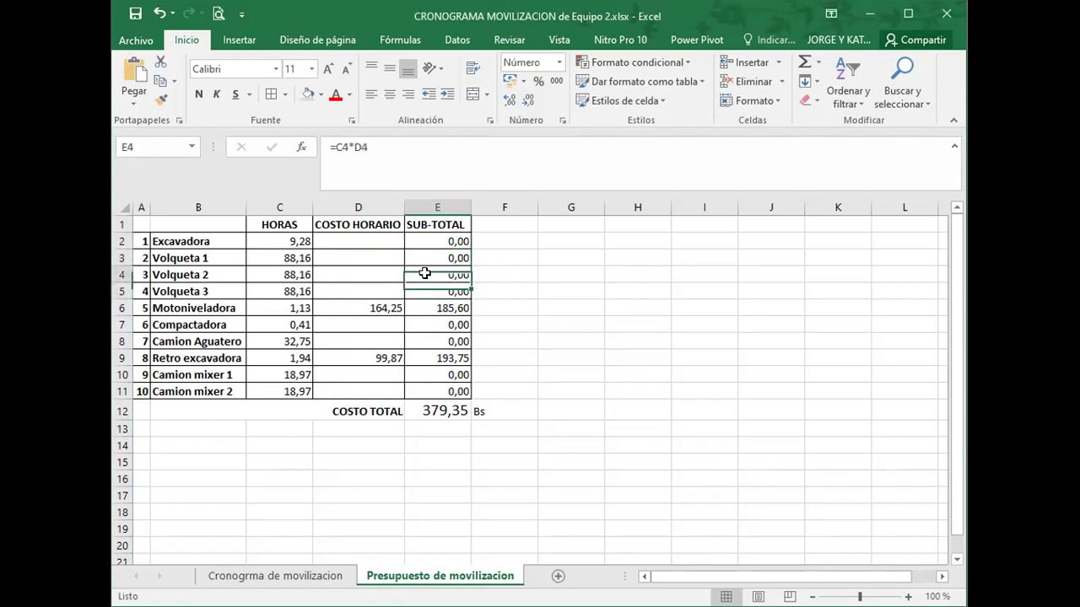
pyautogui.click(434, 262)
pyautogui.click(429, 273)
pyautogui.click(425, 285)
pyautogui.click(435, 245)
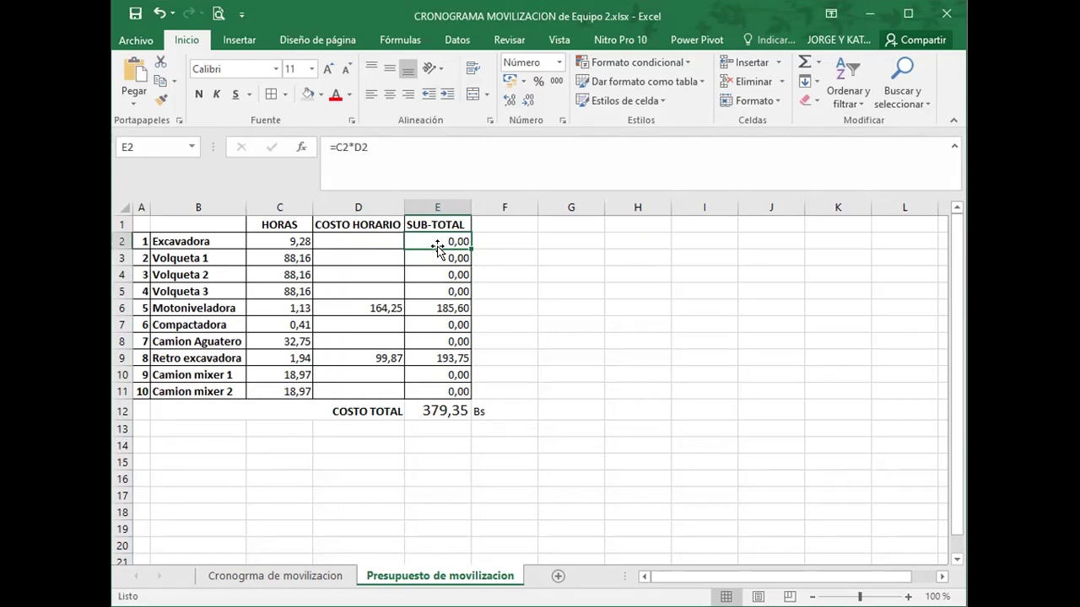
pyautogui.click(424, 320)
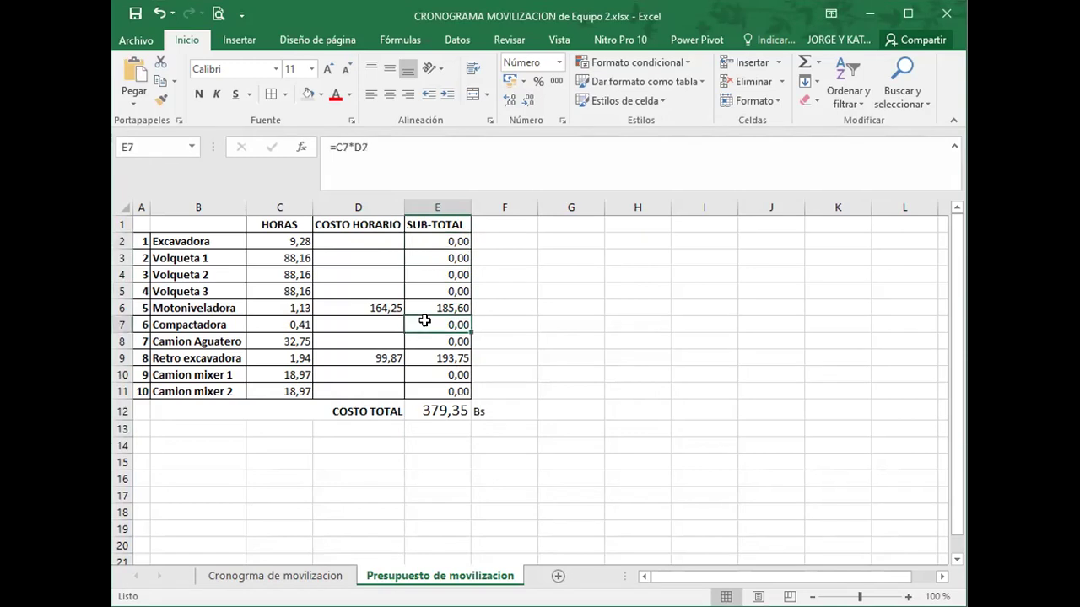
pyautogui.click(422, 335)
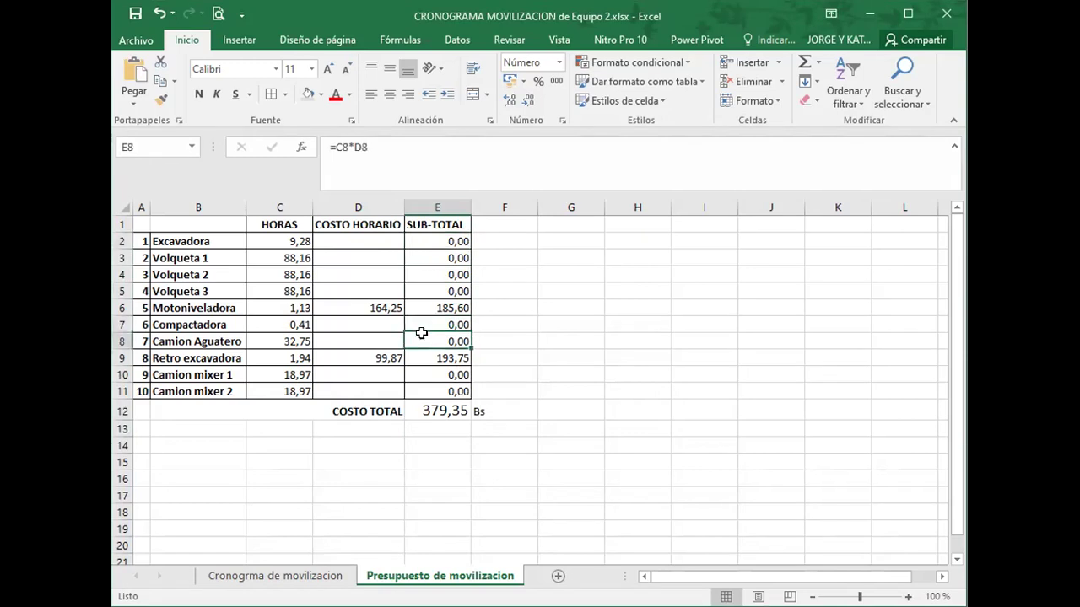
pyautogui.click(429, 380)
pyautogui.hotkey('ctrl', 'v')
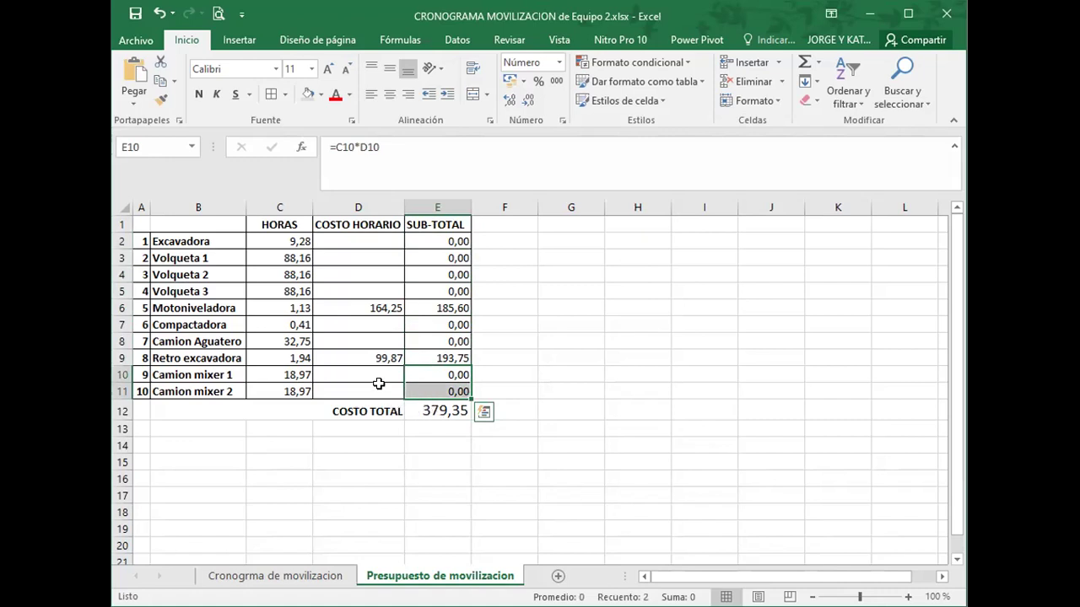
# - Examine the COSTO HORARIO entries and the HORAS values and formulas for the equipment rows
pyautogui.click(379, 377)
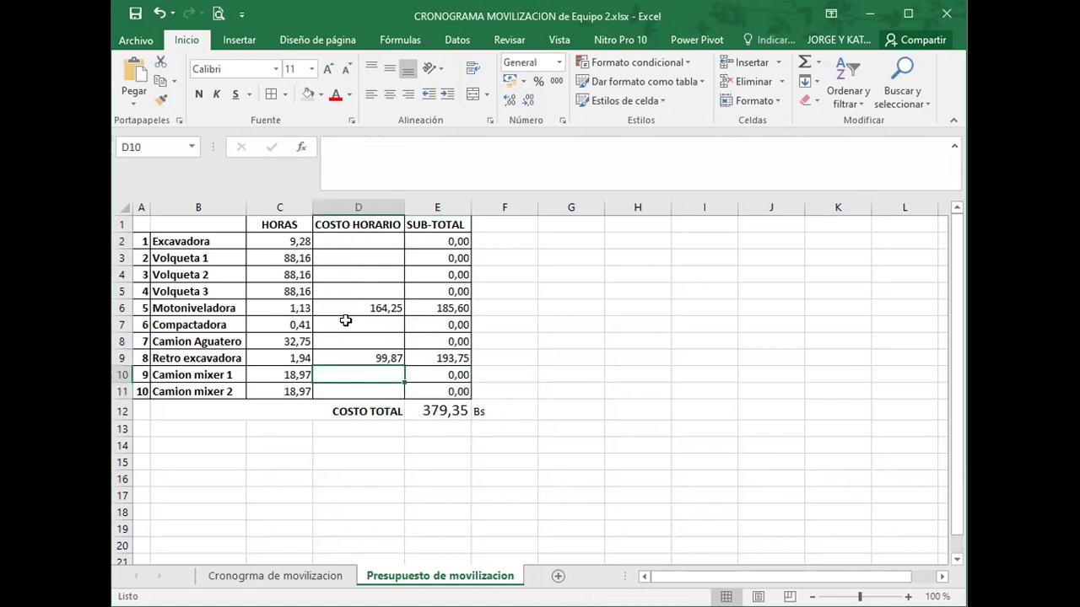
pyautogui.click(372, 358)
pyautogui.click(374, 306)
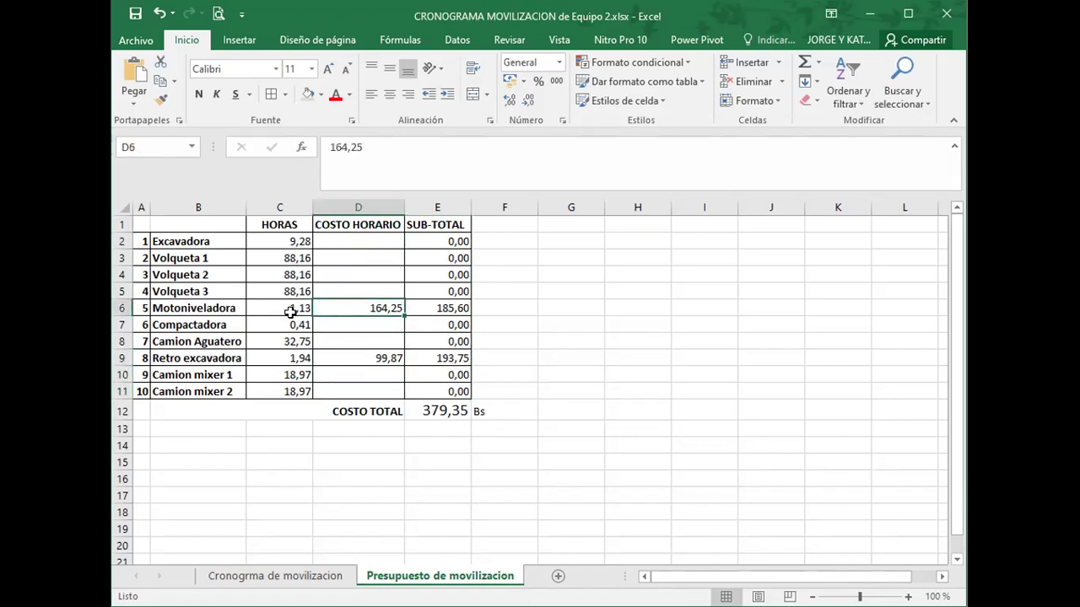
pyautogui.click(304, 358)
pyautogui.click(302, 324)
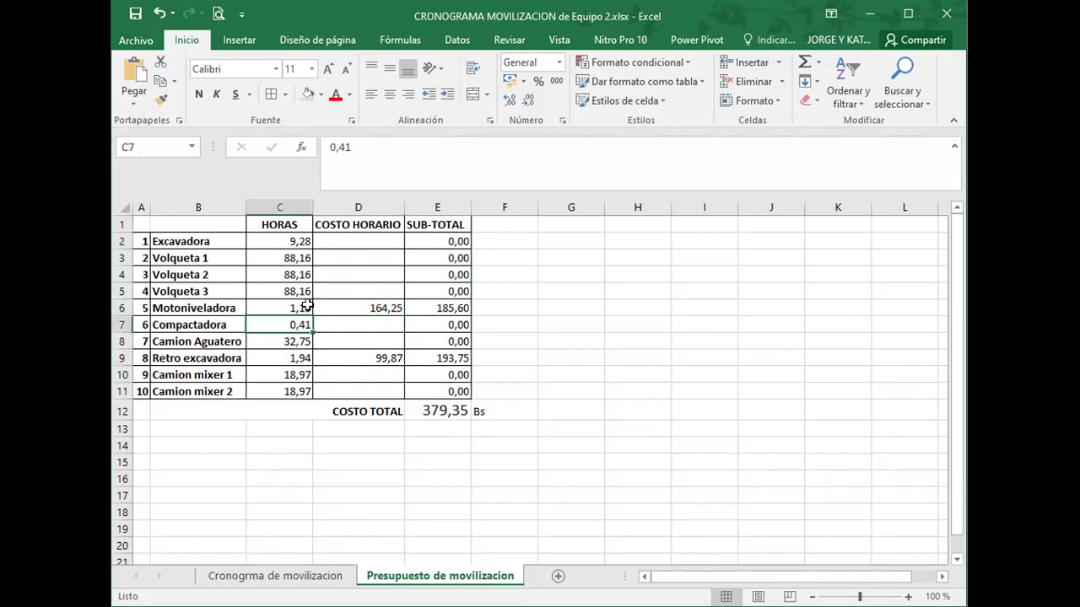
pyautogui.moveTo(303, 258); pyautogui.dragTo(306, 275)
pyautogui.click(302, 258)
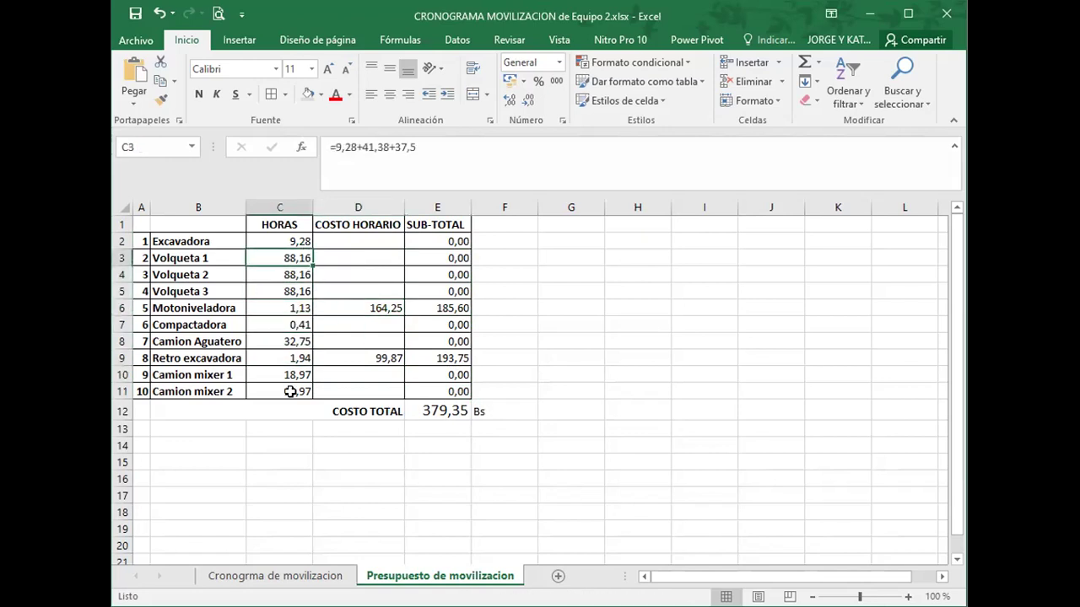
pyautogui.click(297, 339)
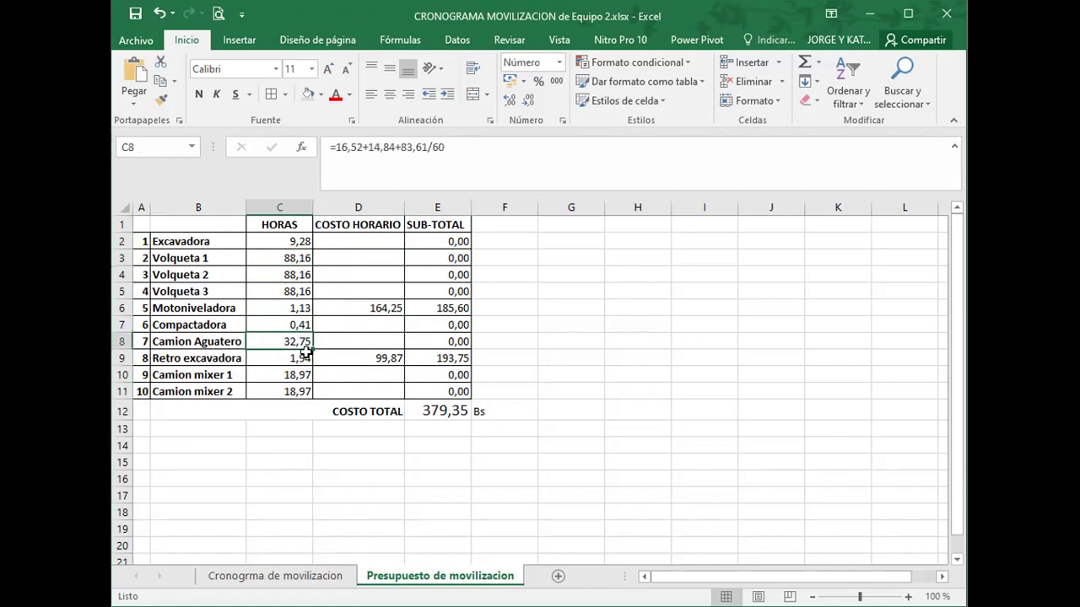
pyautogui.moveTo(289, 373); pyautogui.dragTo(295, 391)
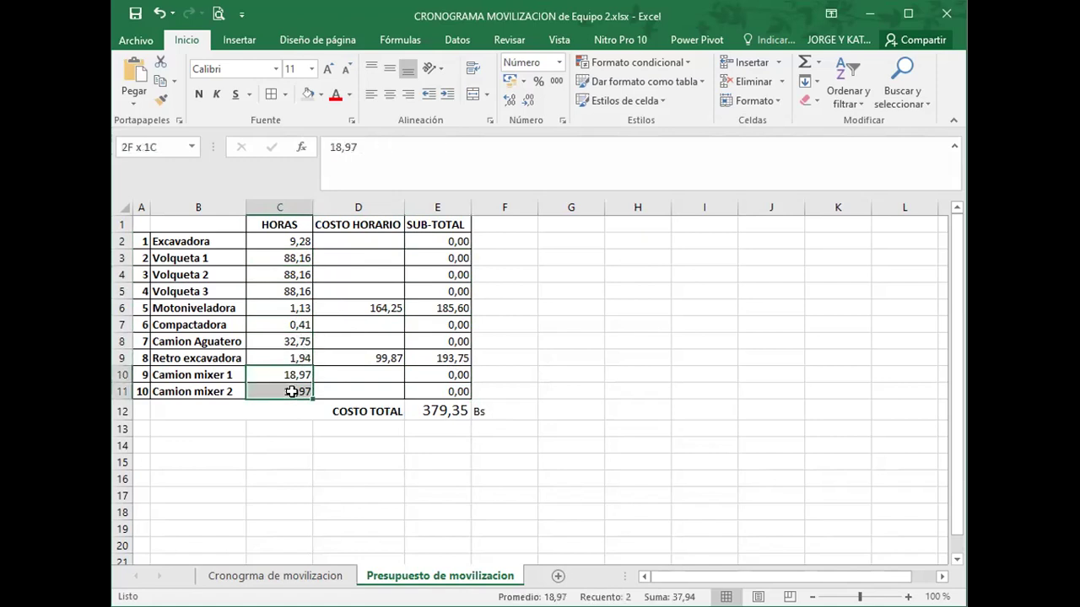
# - Enter an hourly cost of 90 for Camion mixer 1 and fill it down to Camion mixer 2
pyautogui.click(355, 371)
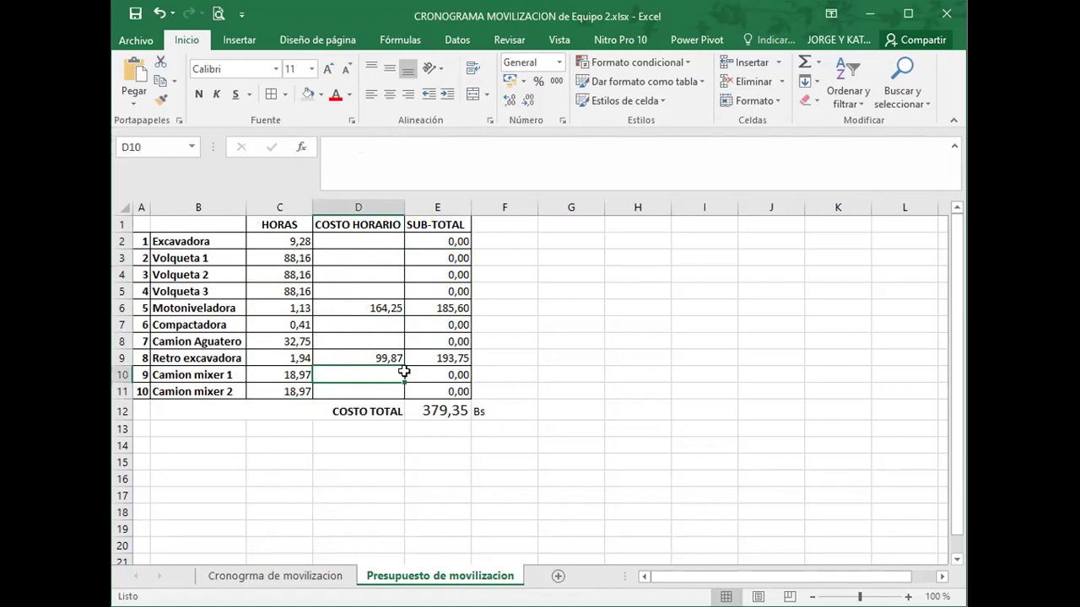
pyautogui.write('90')
pyautogui.press('Return')
pyautogui.press('Up')
pyautogui.moveTo(404, 382); pyautogui.dragTo(404, 393)
# - Set the hourly cost of Camion mixer 1 and Camion mixer 2 to 100 in D10 and D11
pyautogui.click(404, 372)
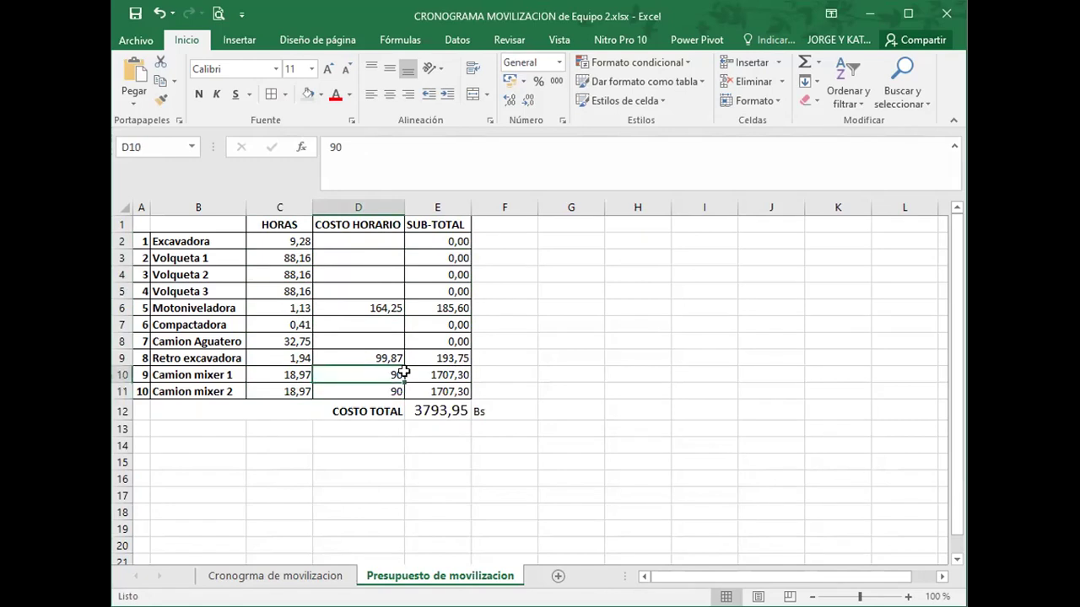
pyautogui.write('100')
pyautogui.press('Return')
pyautogui.write('100')
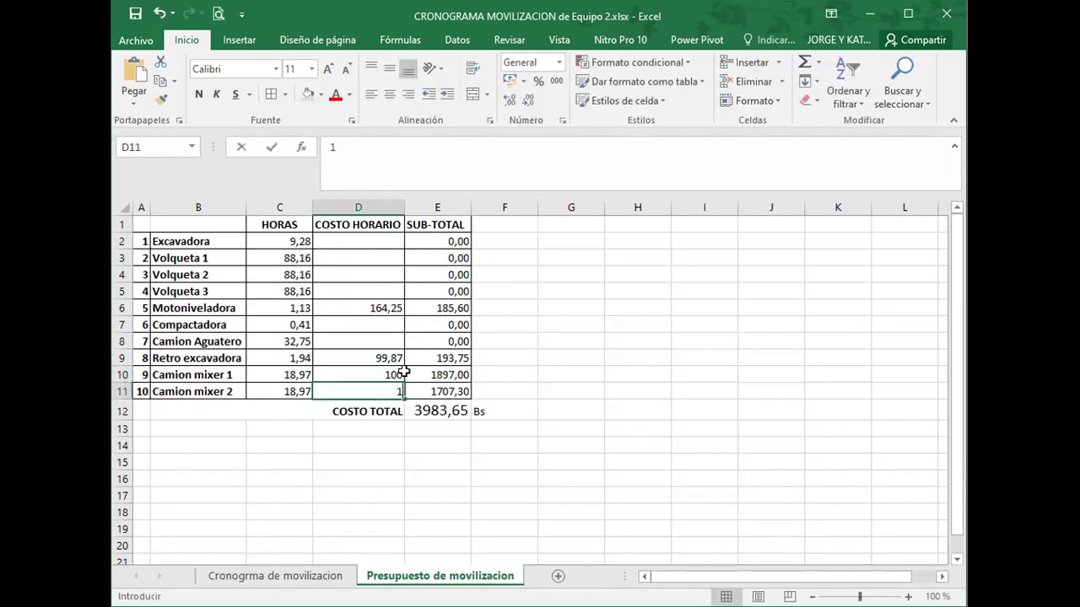
pyautogui.press('Up')
# - Enter an hourly cost of 80 for both Camion Aguatero (D8) and Compactadora (D7)
pyautogui.press('Up')
pyautogui.press('Up')
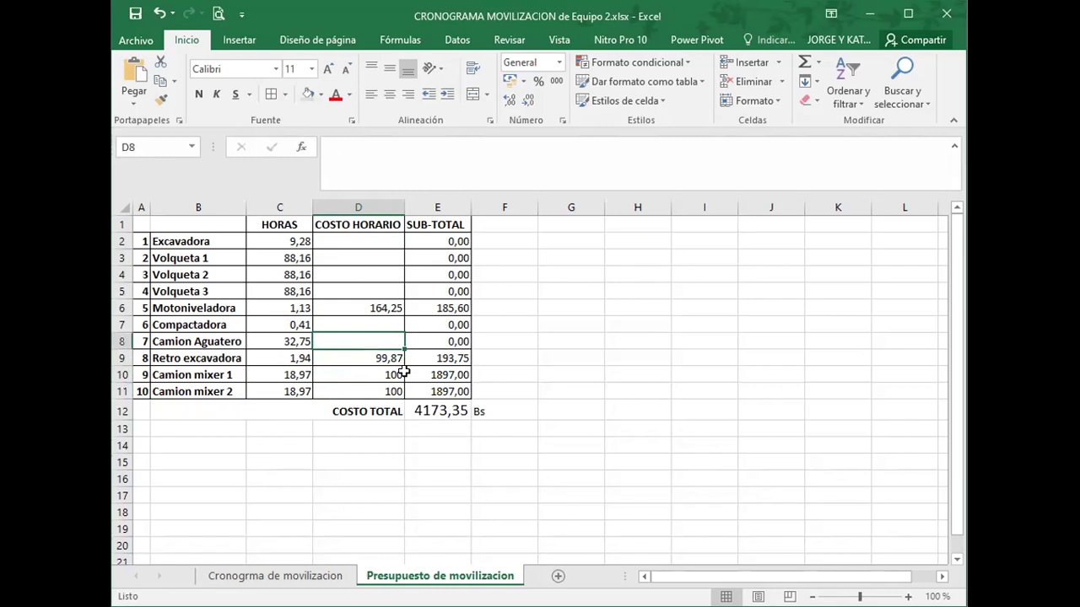
pyautogui.write('80')
pyautogui.press('Up')
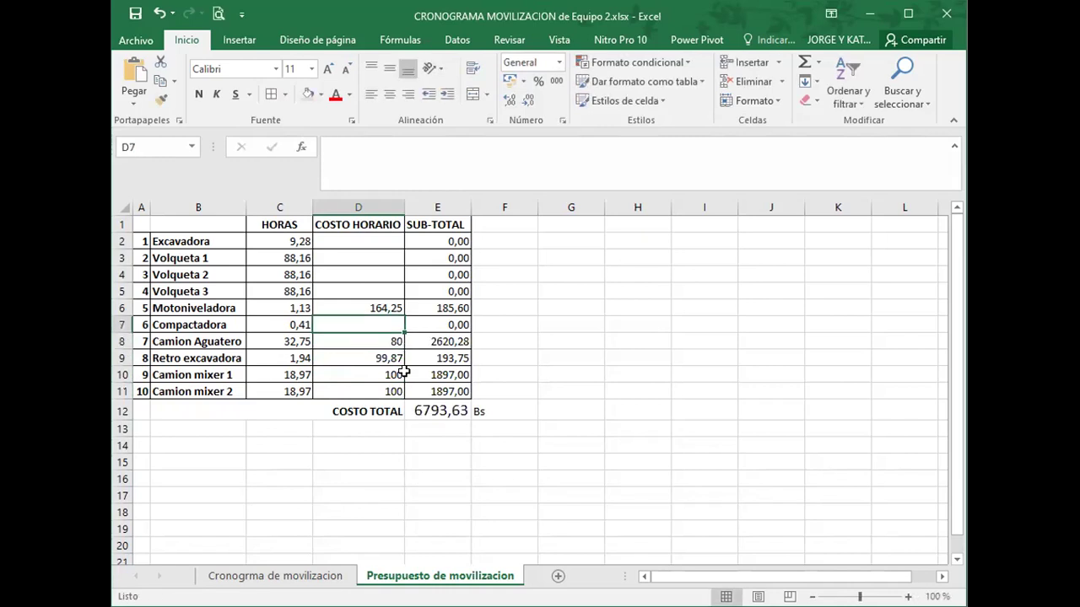
pyautogui.write('80')
pyautogui.press('Up')
# - Enter an hourly cost of 100 for Volqueta 3, Volqueta 2 and Volqueta 1 in D5, D4 and D3
pyautogui.press('Up')
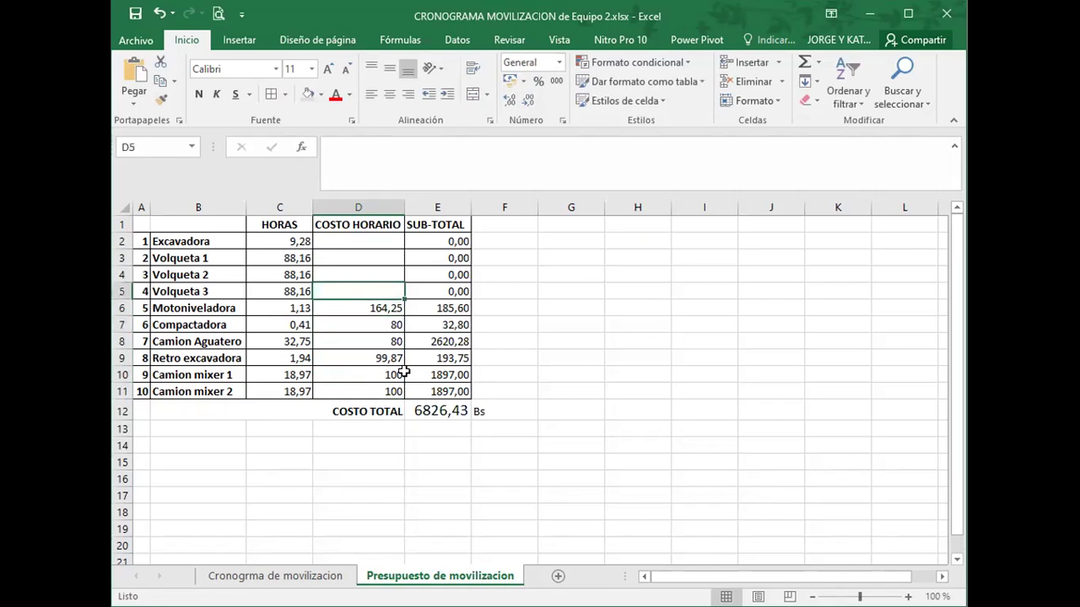
pyautogui.write('100')
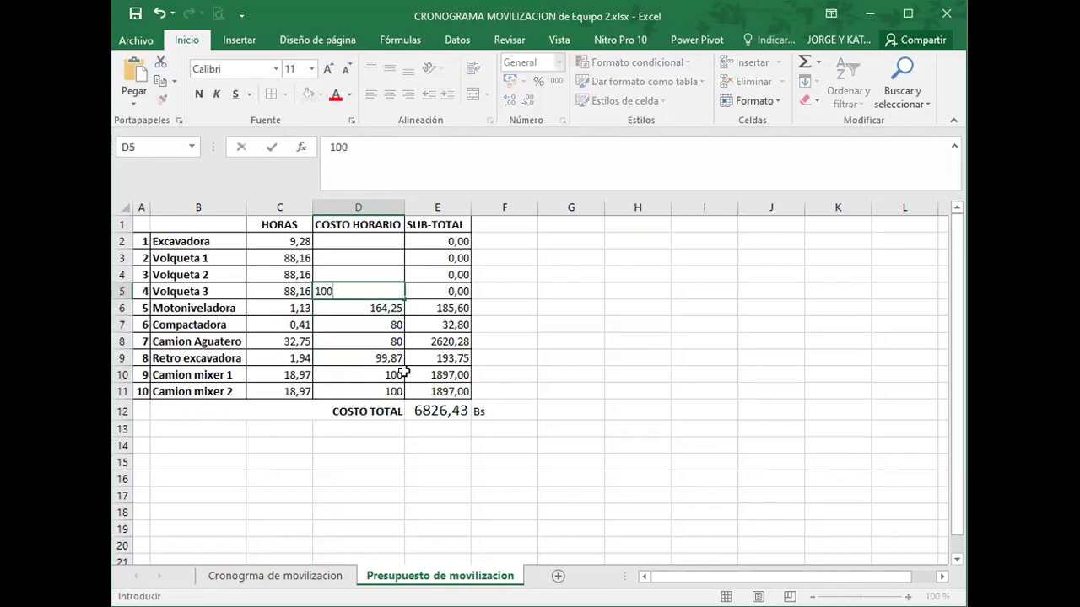
pyautogui.press('Up')
pyautogui.write('11')
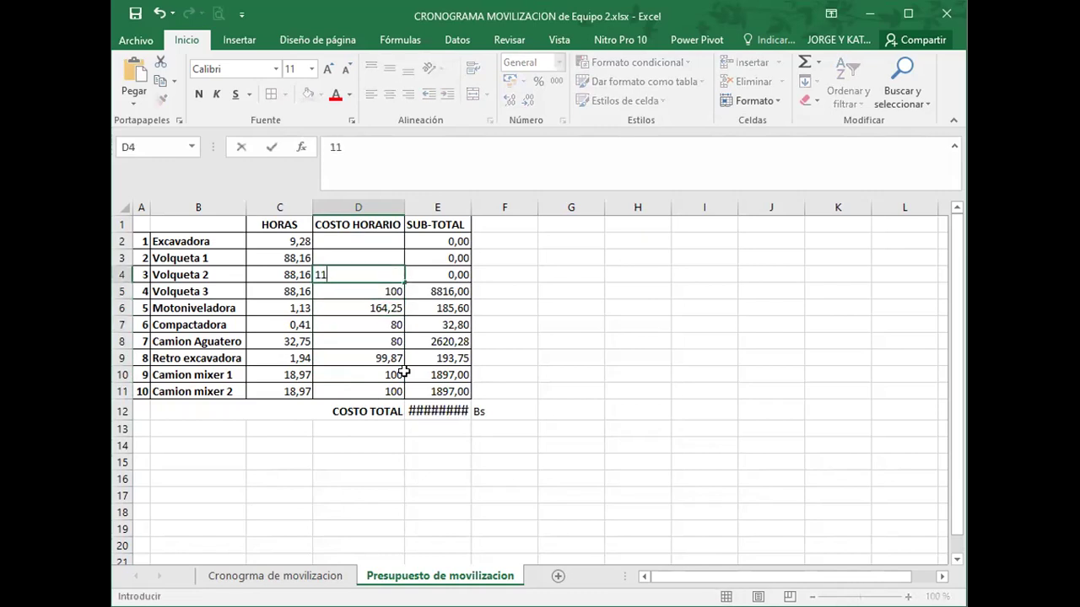
pyautogui.press('BackSpace')
pyautogui.write('00')
pyautogui.press('Up')
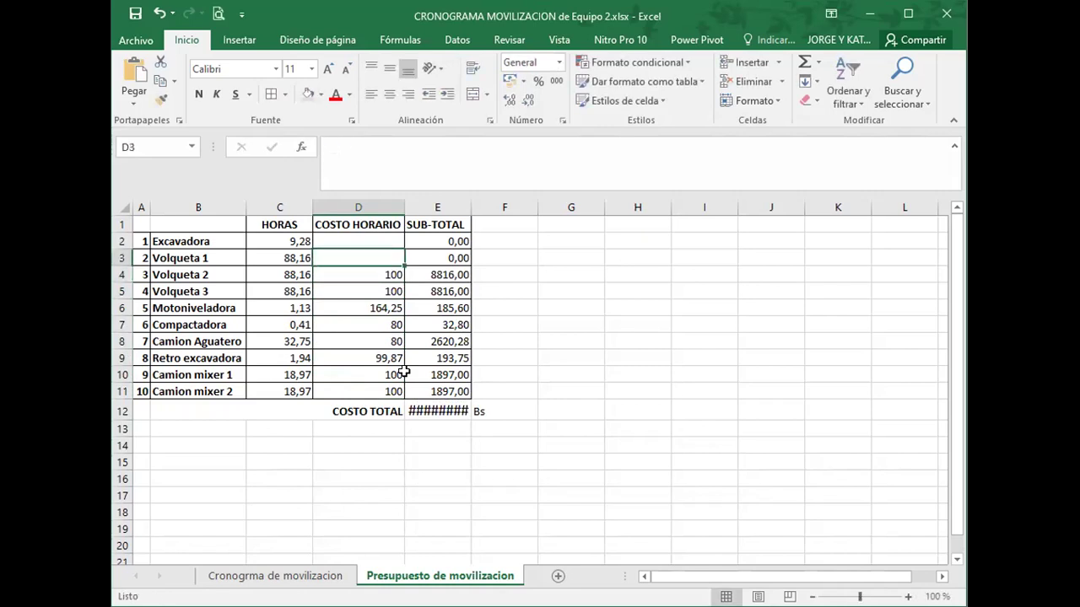
pyautogui.write('100')
pyautogui.press('Up')
# - Enter an hourly cost of 150 for Excavadora in D2 and autofit the SUB-TOTAL column's width
pyautogui.write('150')
pyautogui.press('Return')
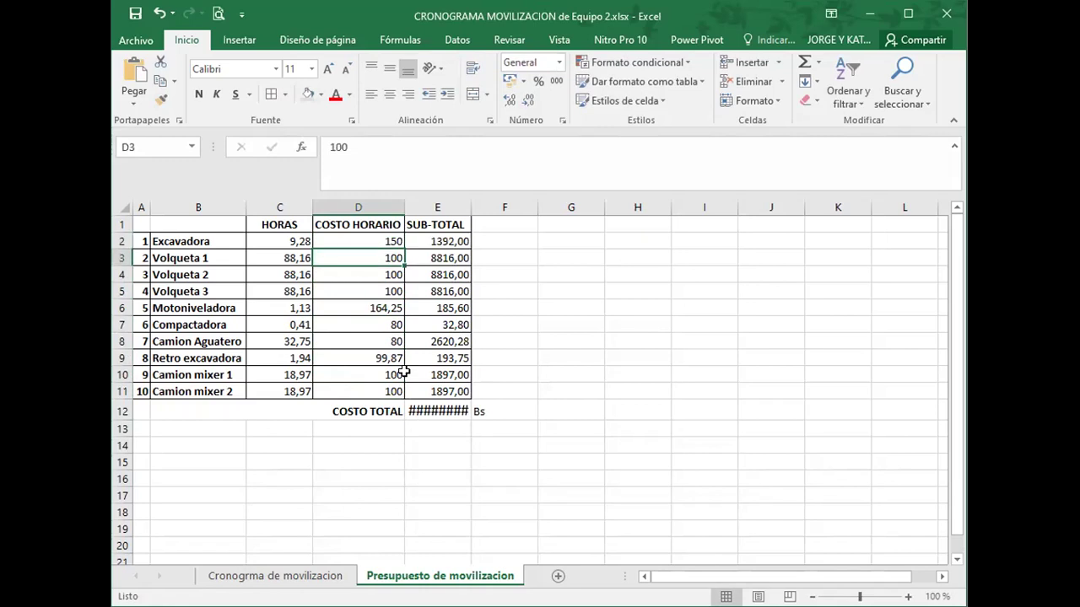
pyautogui.doubleClick(471, 205)
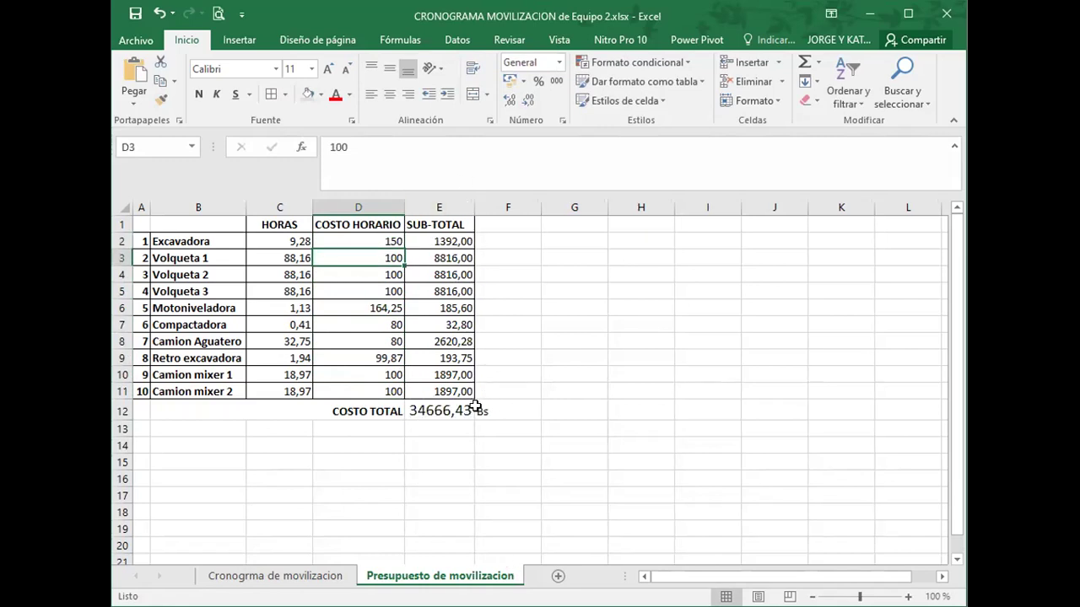
pyautogui.click(429, 413)
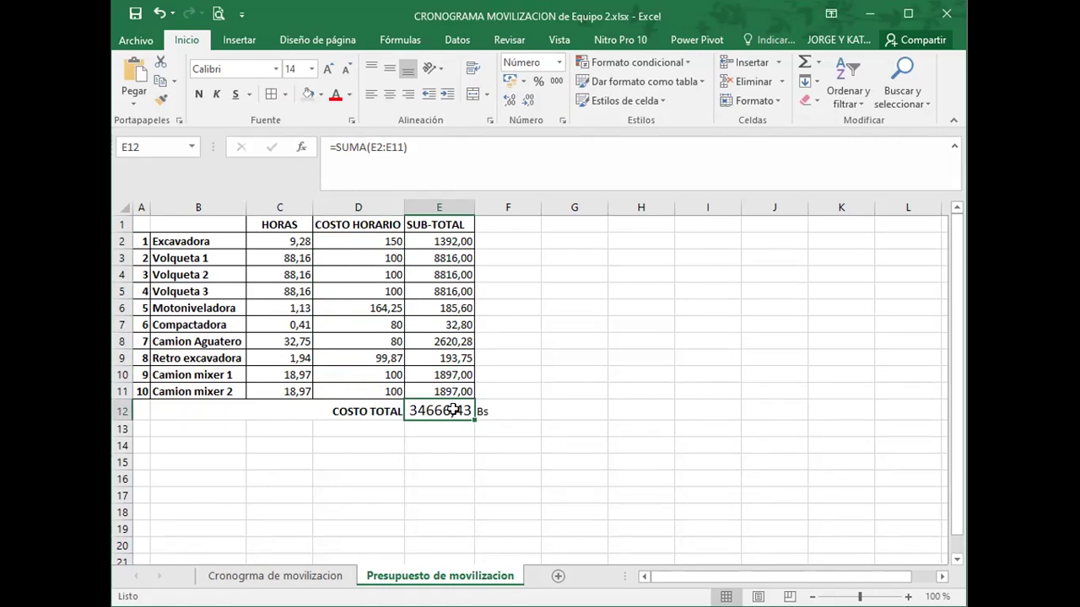
pyautogui.click(562, 410)
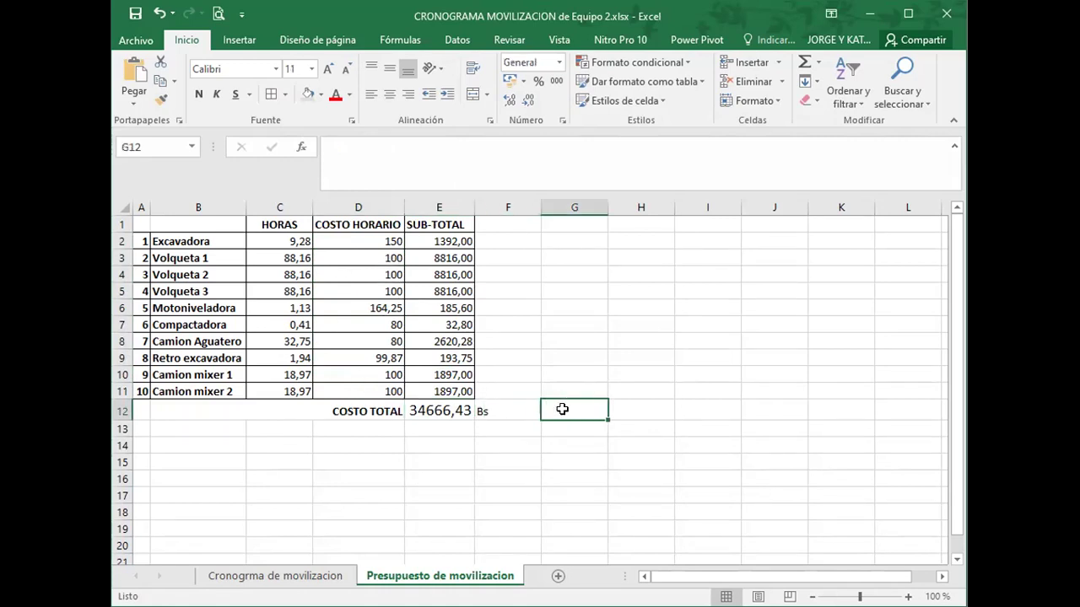
pyautogui.click(416, 411)
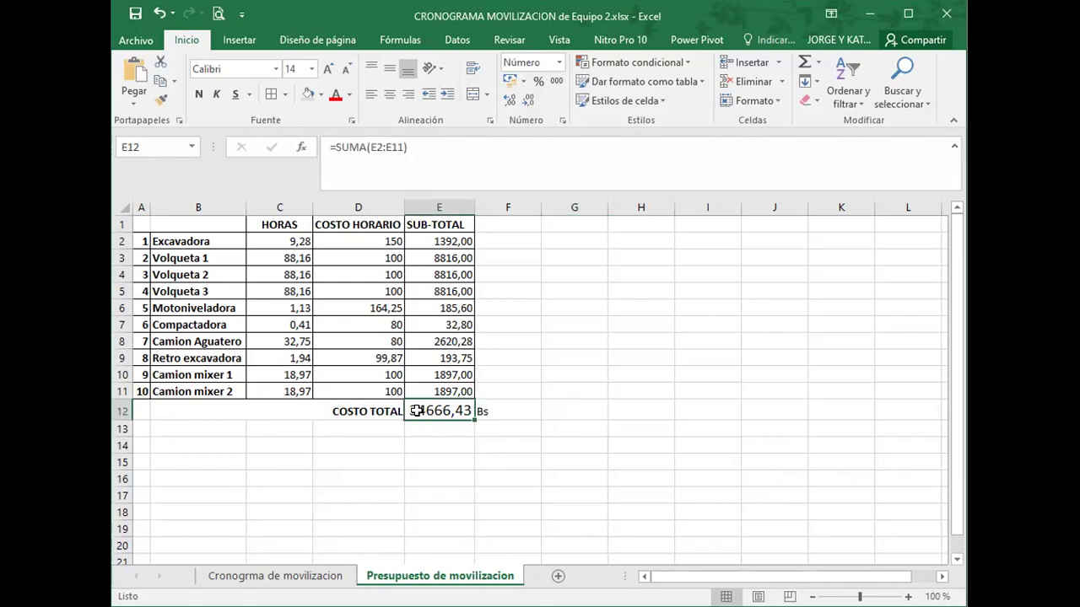
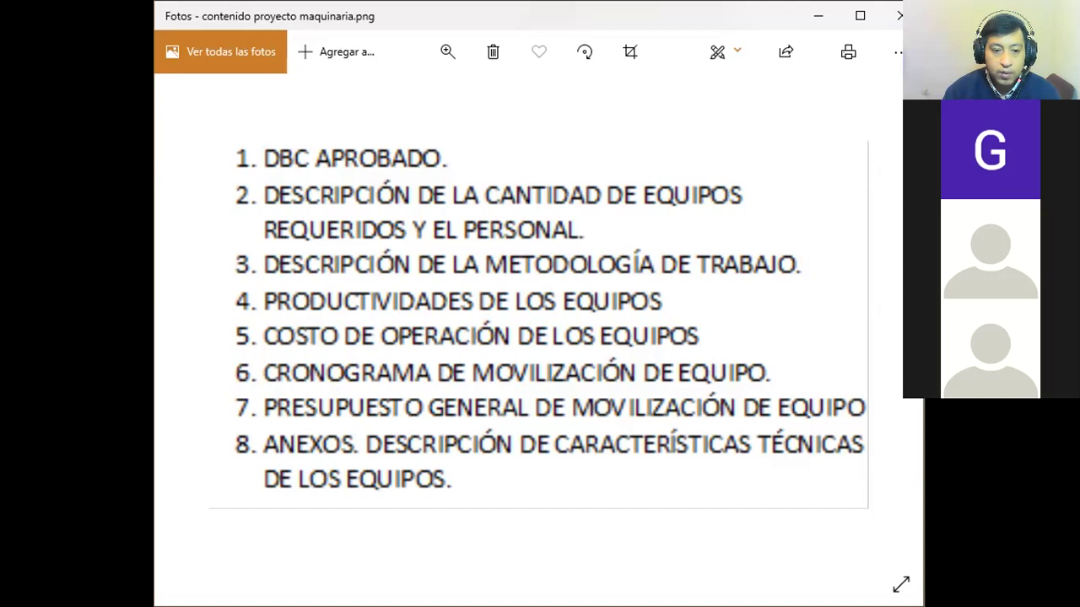
# - Switch back to the Excel workbook and copy the whole mobilization budget table, A1:F12
pyautogui.hotkey('alt', 'Tab')
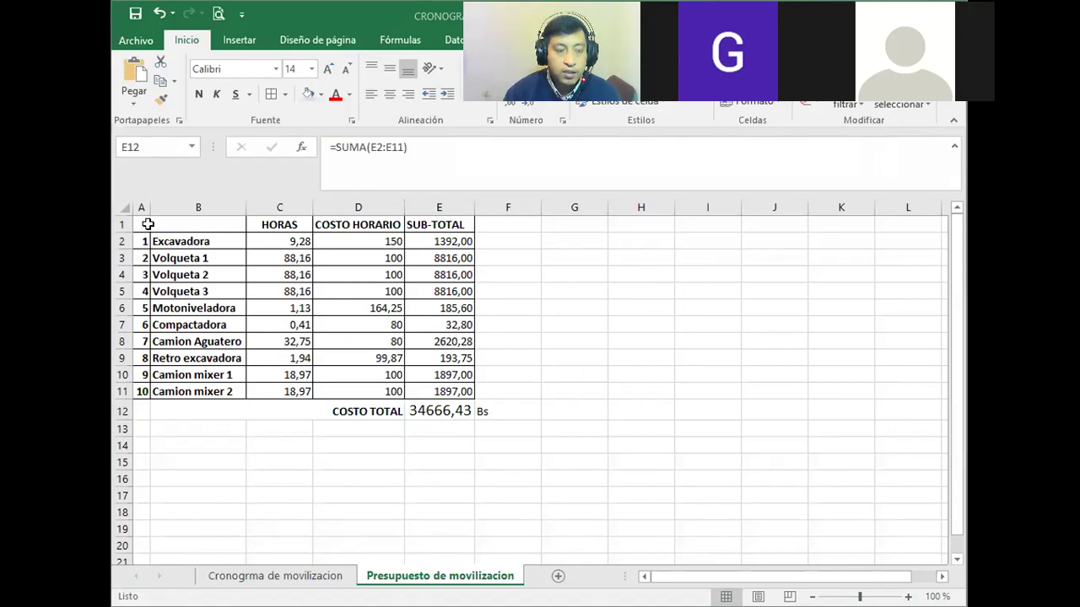
pyautogui.hotkey('ctrl', 'a')
pyautogui.hotkey('ctrl', 'c')
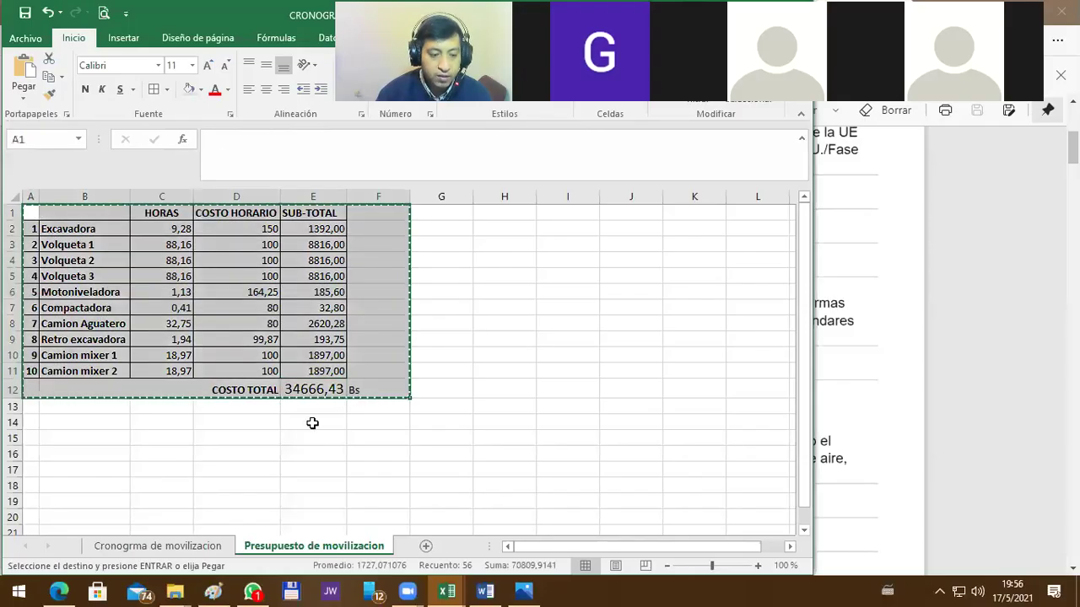
# - Switch to Word and create a new blank document
pyautogui.click(485, 590)
pyautogui.hotkey('ctrl', 'a')
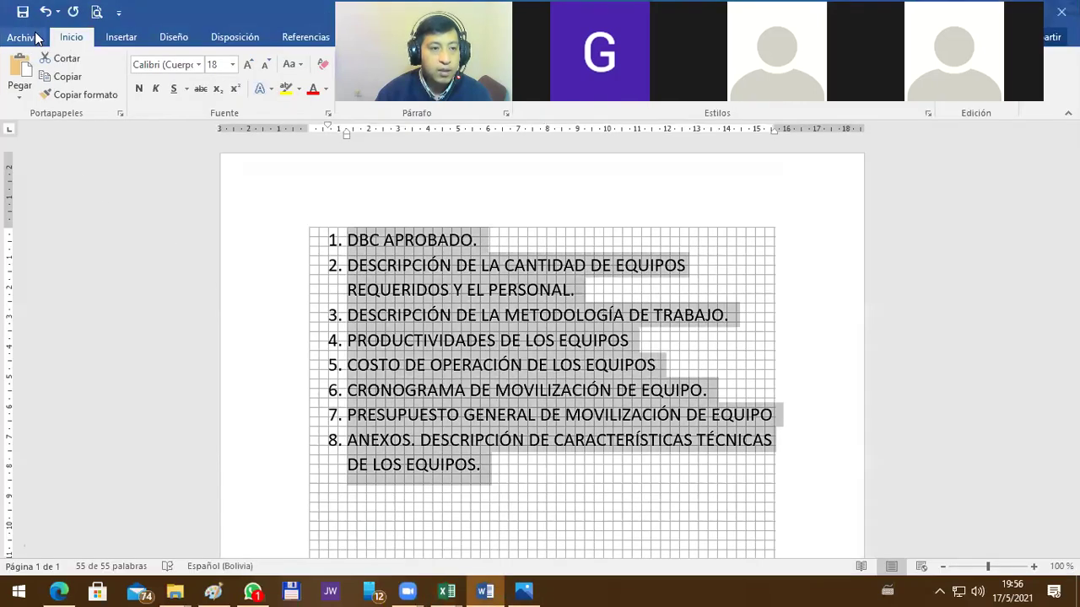
pyautogui.hotkey('alt', 'a')
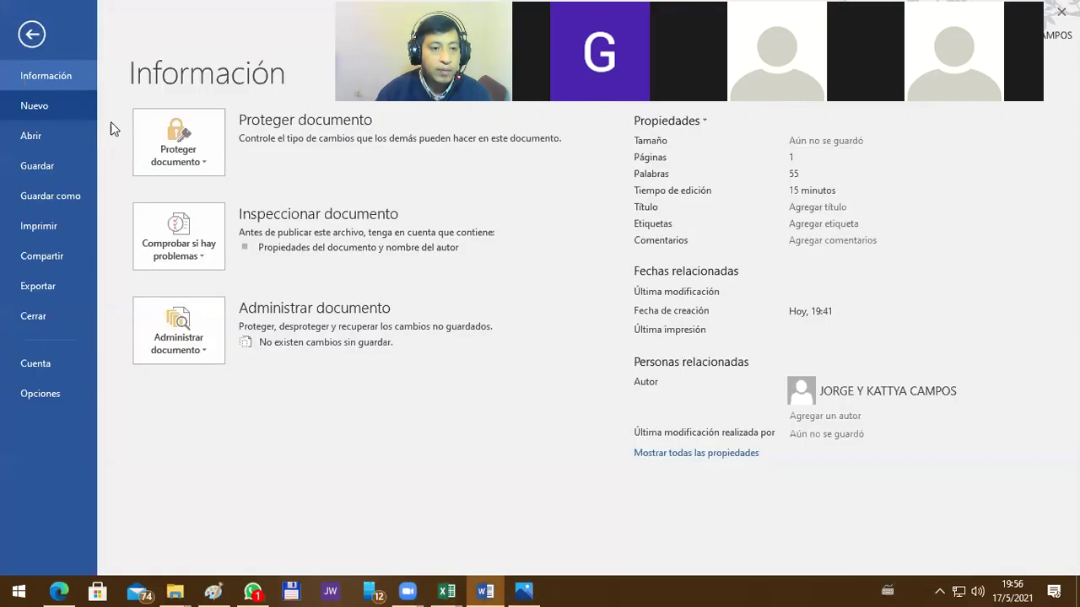
pyautogui.press('n')
pyautogui.click(229, 245)
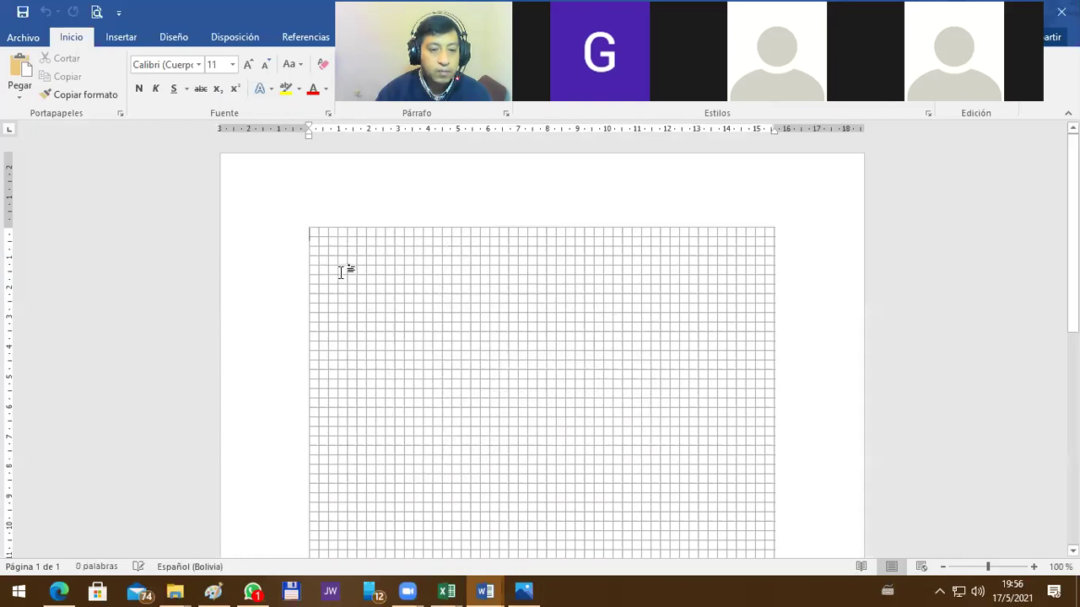
# - Paste the copied budget table as a picture at the start of the blank document
pyautogui.click(19, 95)
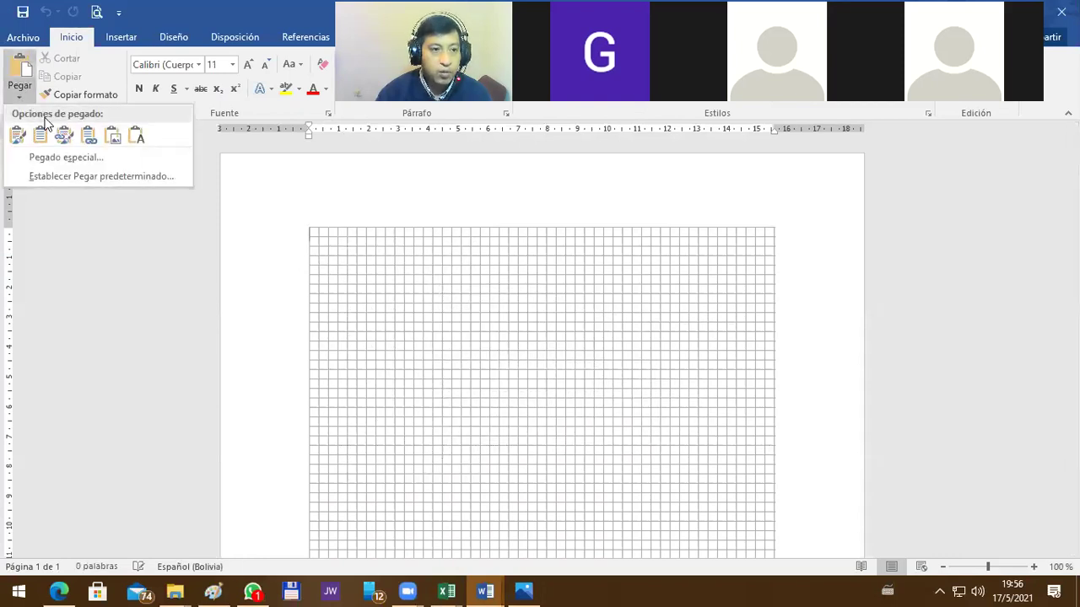
pyautogui.click(114, 139)
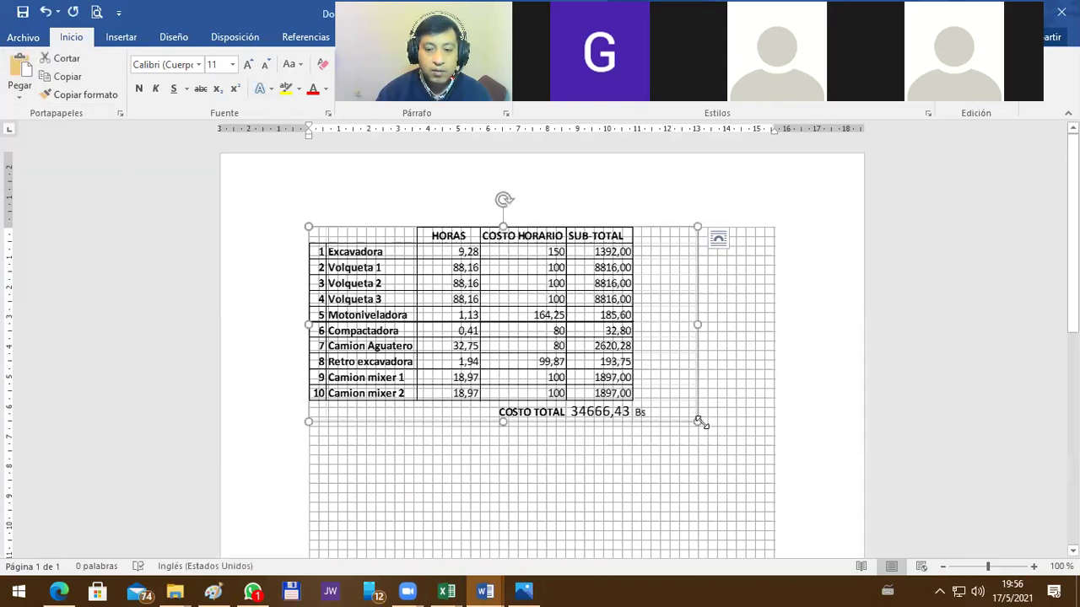
pyautogui.moveTo(699, 422); pyautogui.dragTo(660, 419)
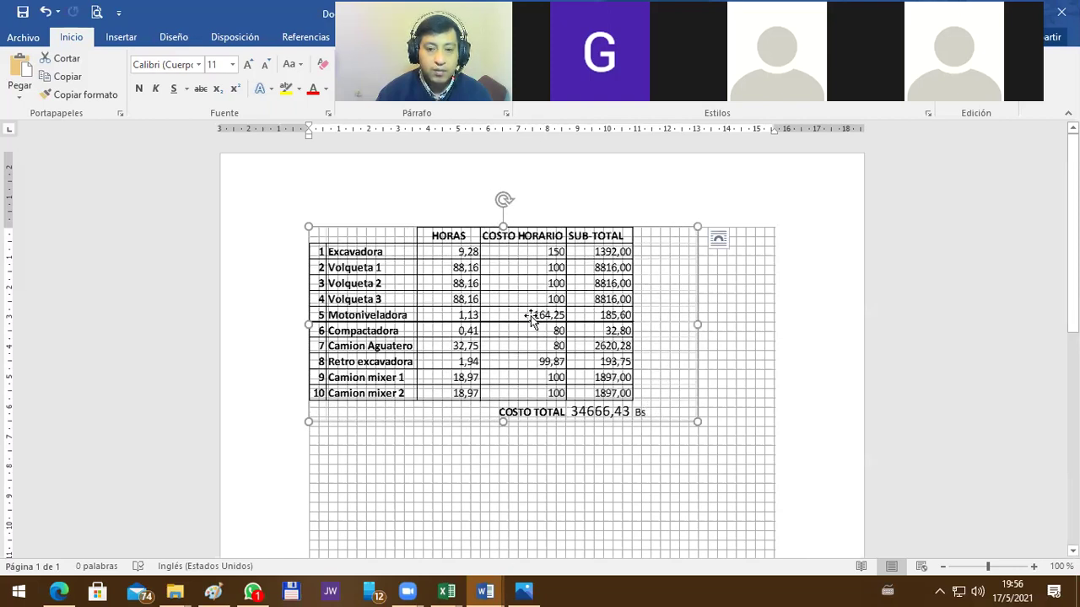
# - Shrink the budget table picture proportionally to about 12 cm wide
pyautogui.click(713, 329)
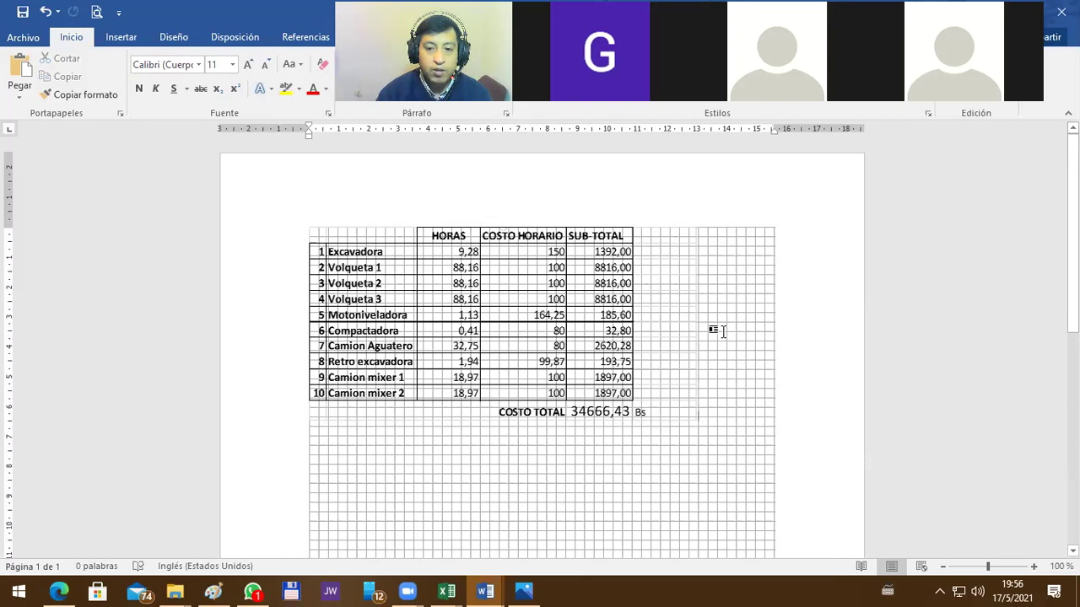
pyautogui.click(523, 327)
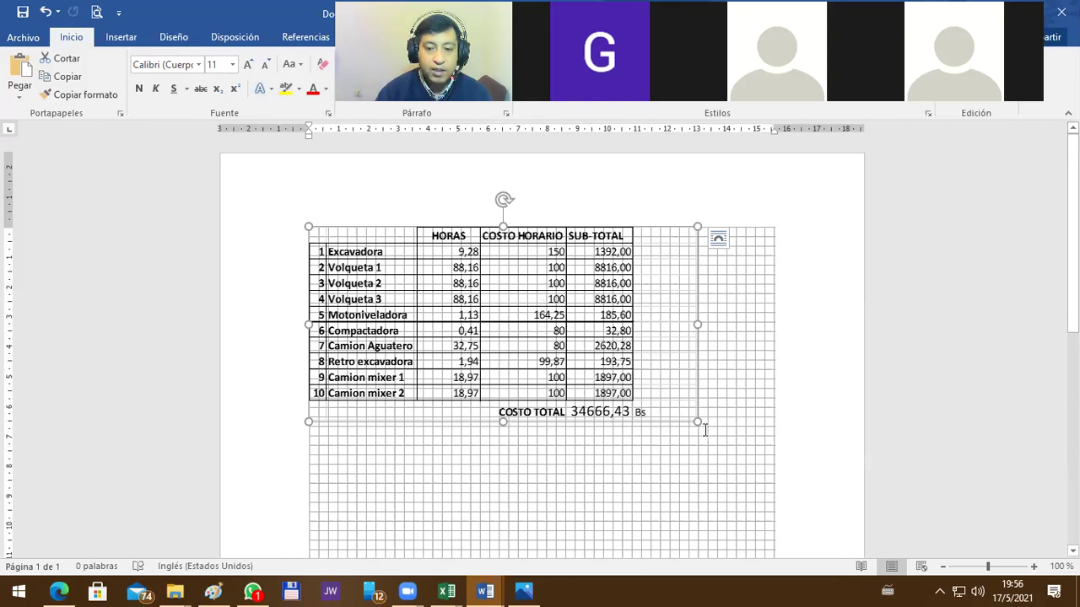
pyautogui.moveTo(697, 422); pyautogui.dragTo(631, 391)
pyautogui.moveTo(779, 447); pyautogui.dragTo(671, 407)
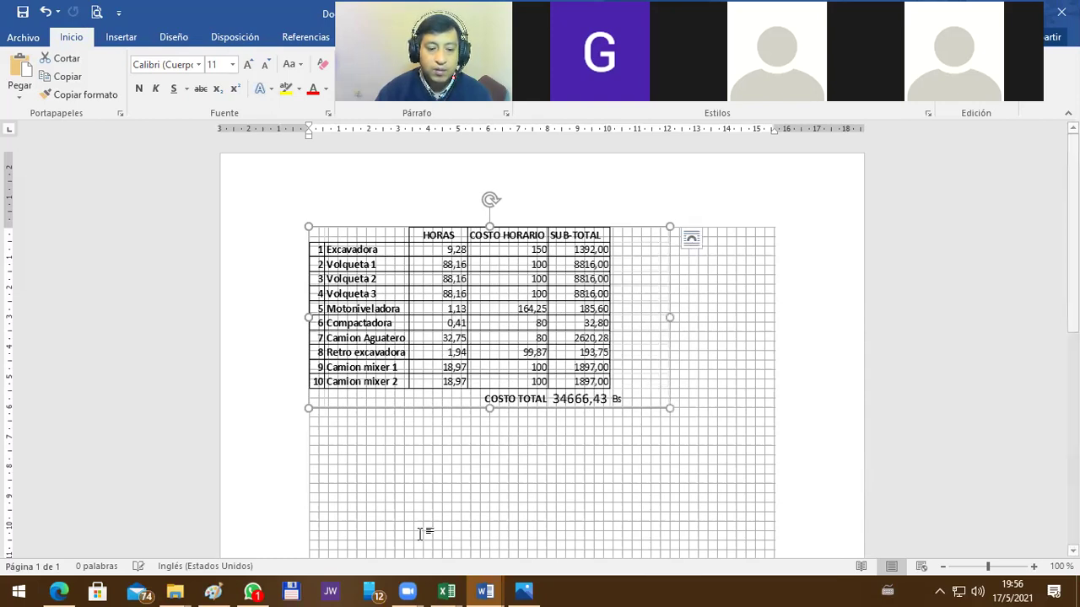
# - Switch to the CRONOGRAMA workbook in Excel and copy the whole schedule table, A1:AC12, from the Cronogrma de movilizacion sheet
pyautogui.moveTo(453, 590)
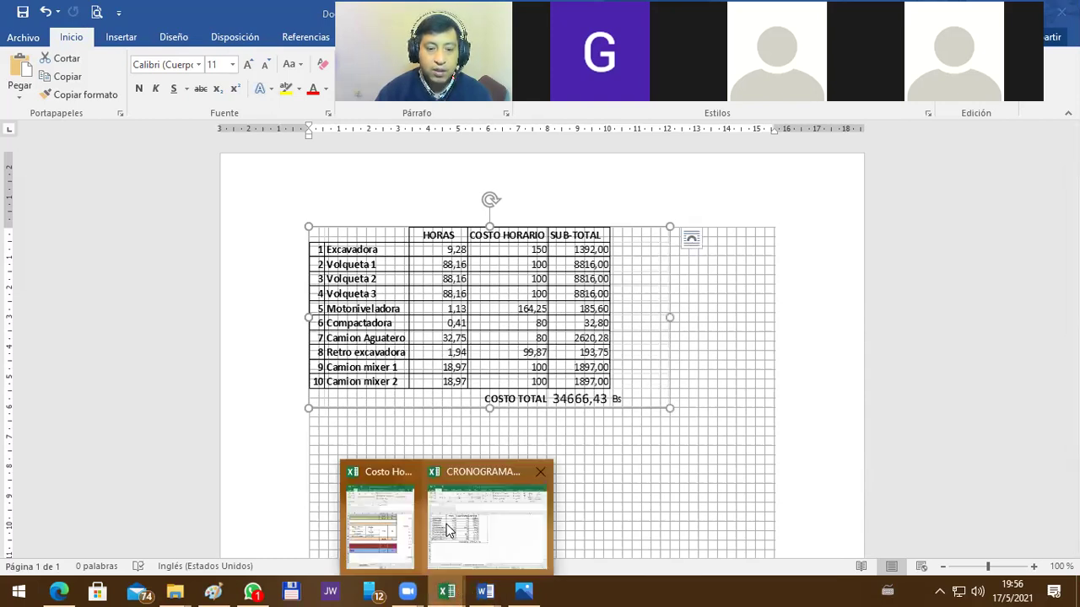
pyautogui.click(445, 525)
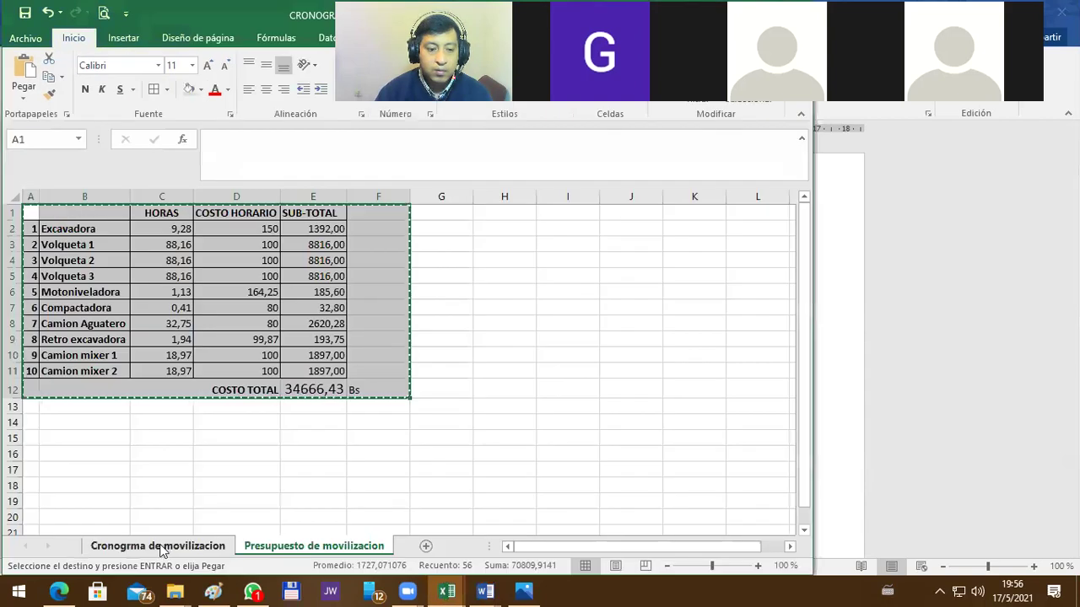
pyautogui.click(158, 546)
pyautogui.moveTo(34, 212); pyautogui.dragTo(683, 382)
pyautogui.hotkey('ctrl', 'c')
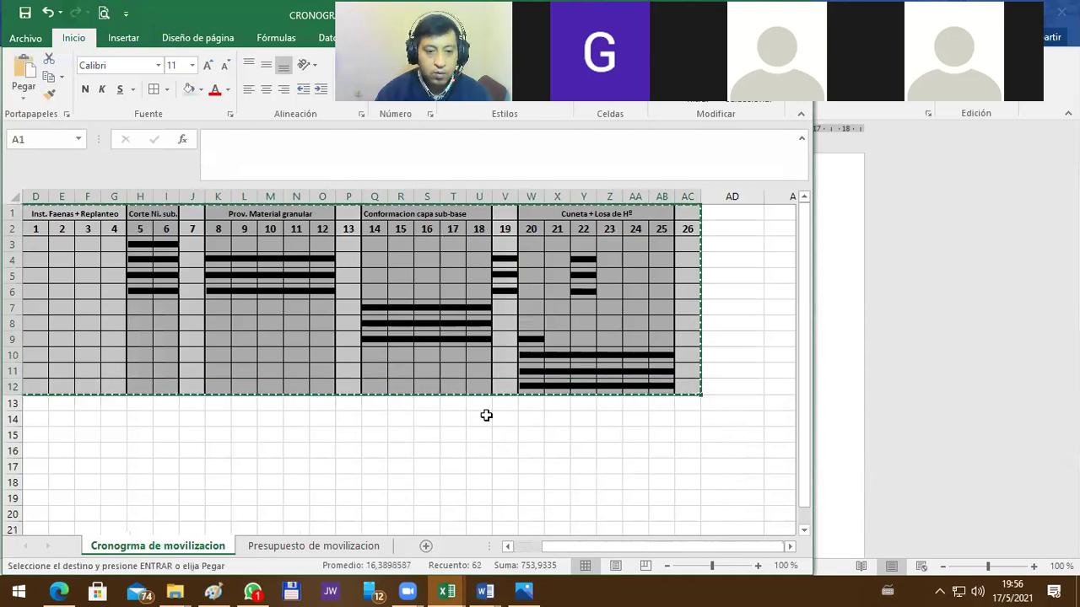
# - Switch back to the Word document and push the budget picture onto a second page, leaving the first page blank
pyautogui.click(480, 591)
pyautogui.click(538, 471)
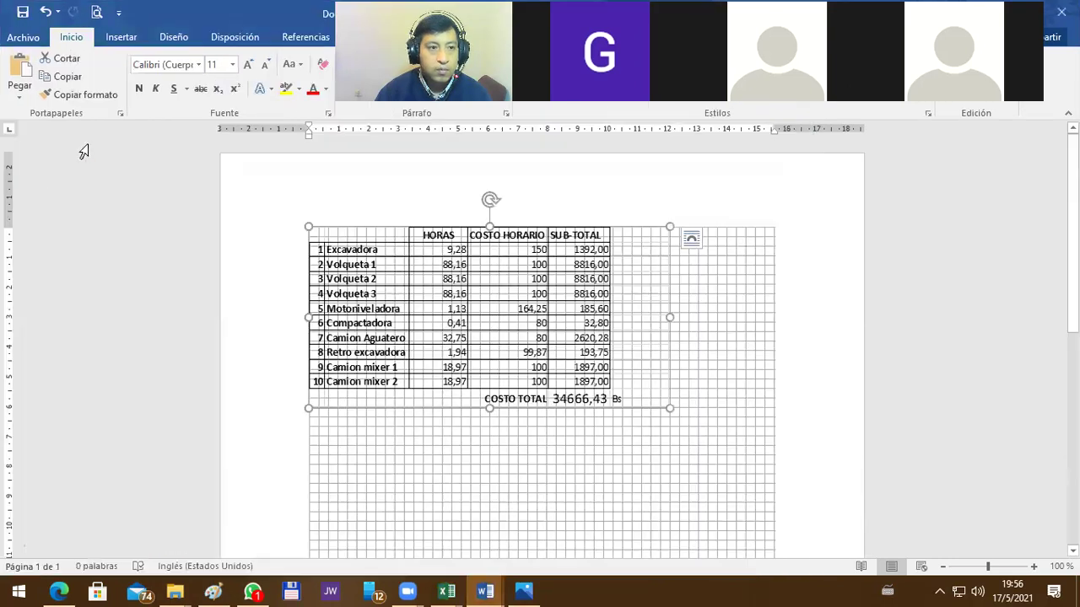
pyautogui.click(28, 39)
pyautogui.press('Escape')
pyautogui.scroll(-5, 509, 416)
pyautogui.scroll(-4, 509, 416)
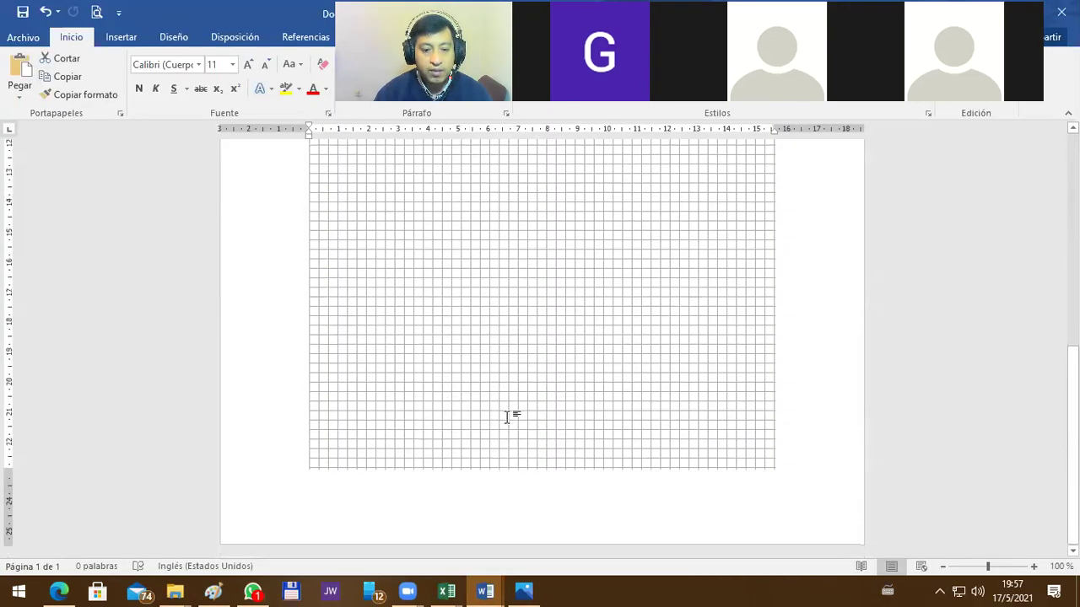
pyautogui.scroll(-4, 508, 416)
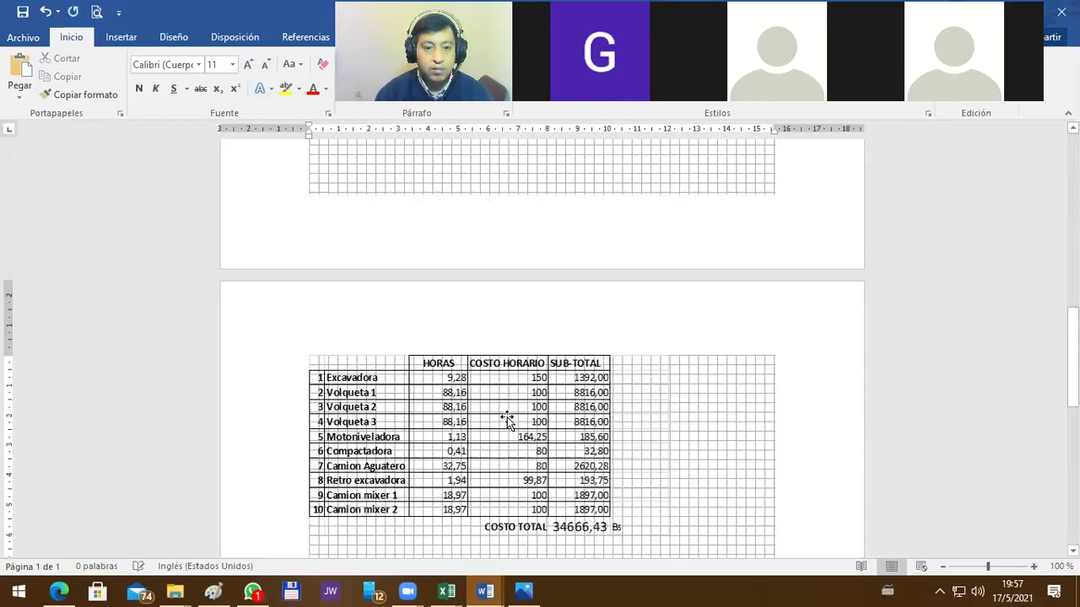
# - Paste the copied mobilization schedule as a picture at the start of the blank first page
pyautogui.scroll(15, 433, 270)
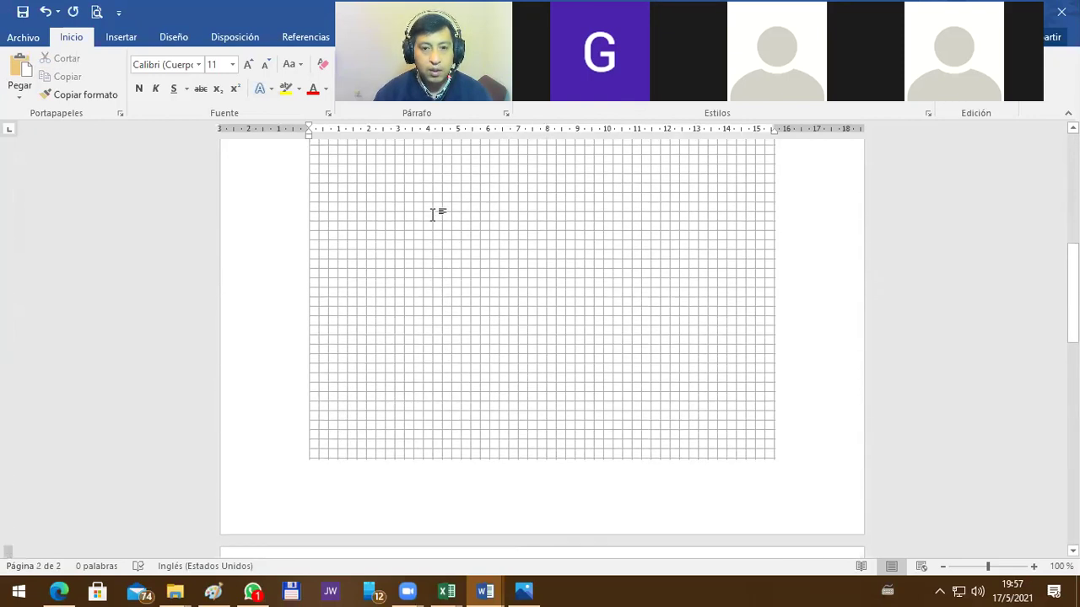
pyautogui.scroll(2, 434, 215)
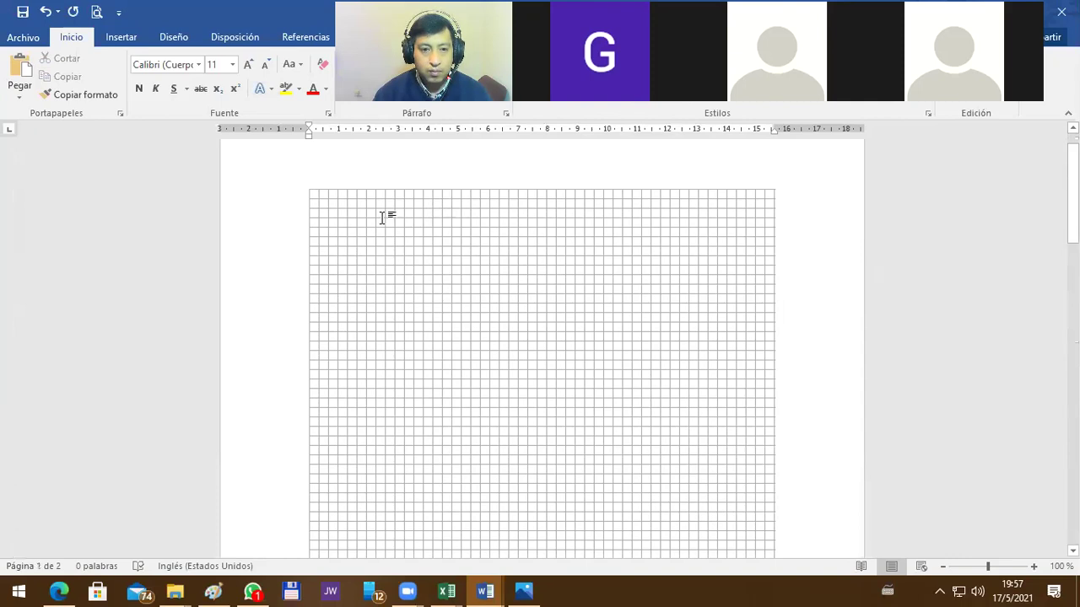
pyautogui.click(23, 99)
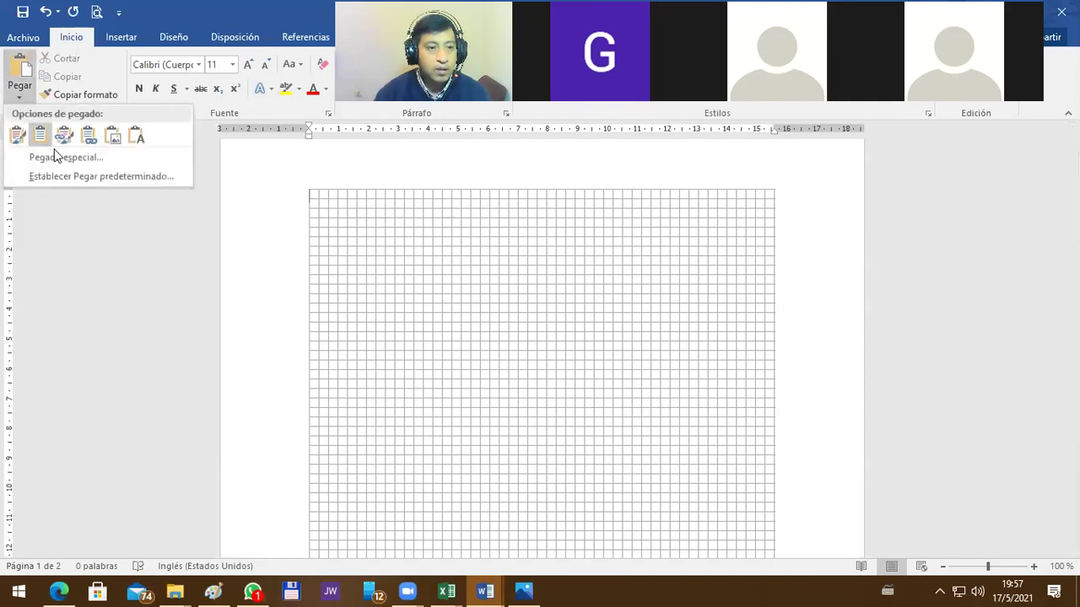
pyautogui.click(113, 140)
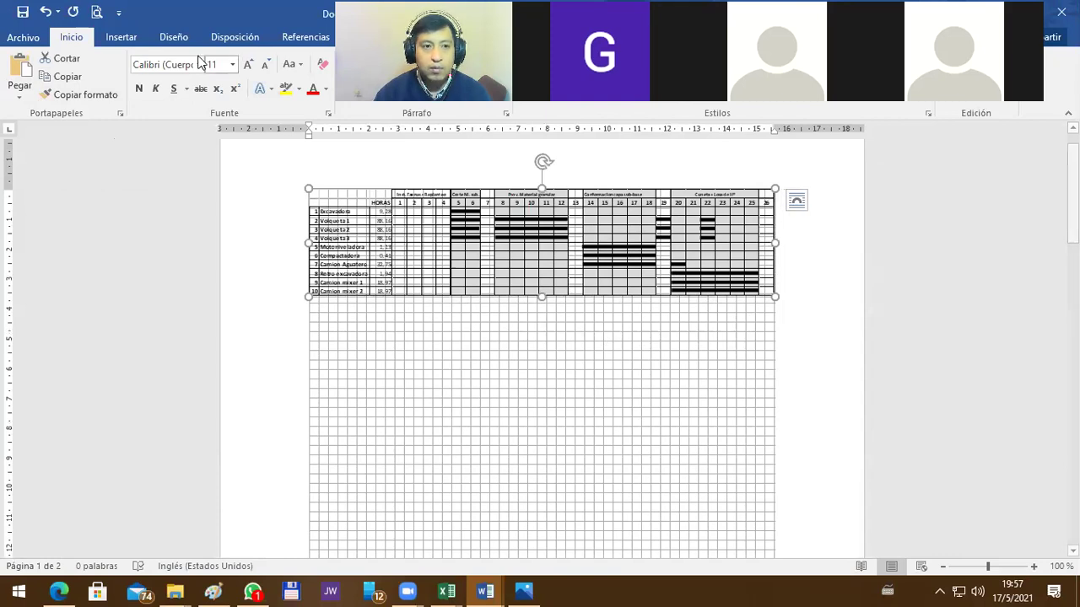
# - Change the document's page orientation to landscape
pyautogui.click(174, 40)
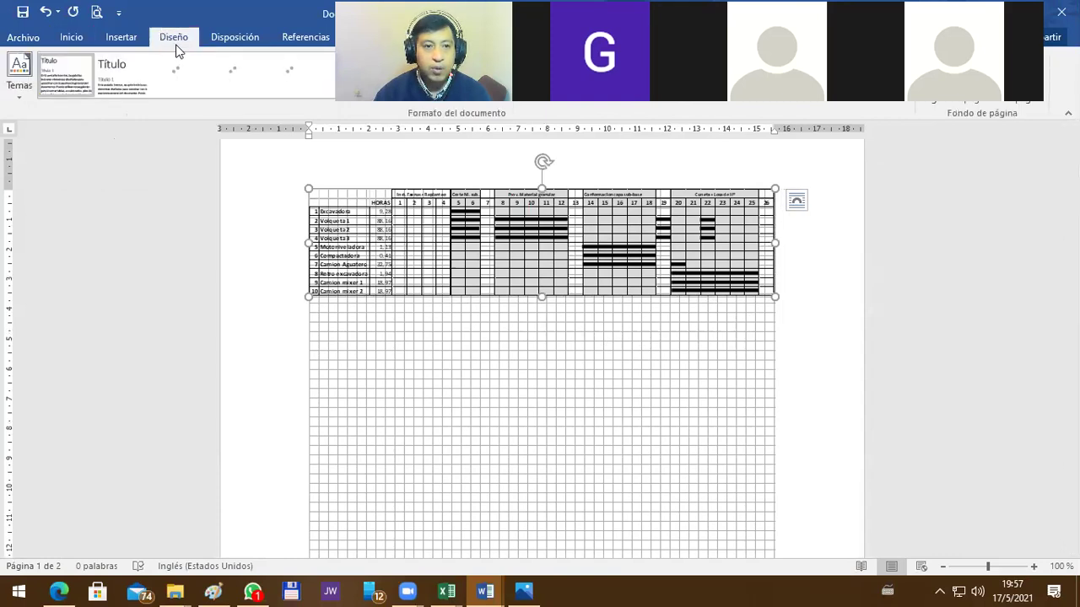
pyautogui.click(233, 37)
pyautogui.click(92, 87)
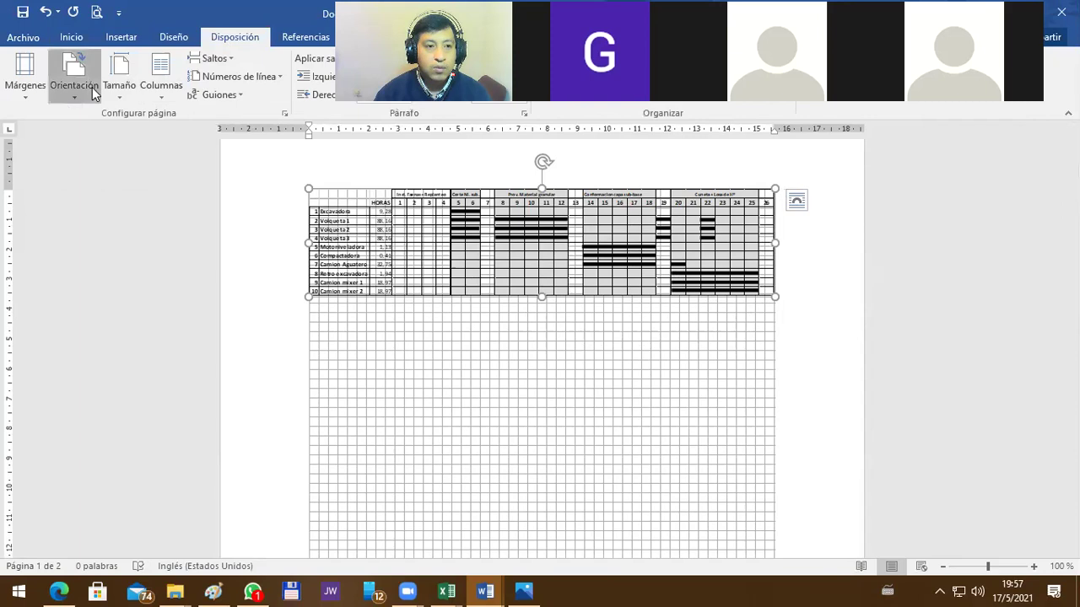
pyautogui.click(92, 155)
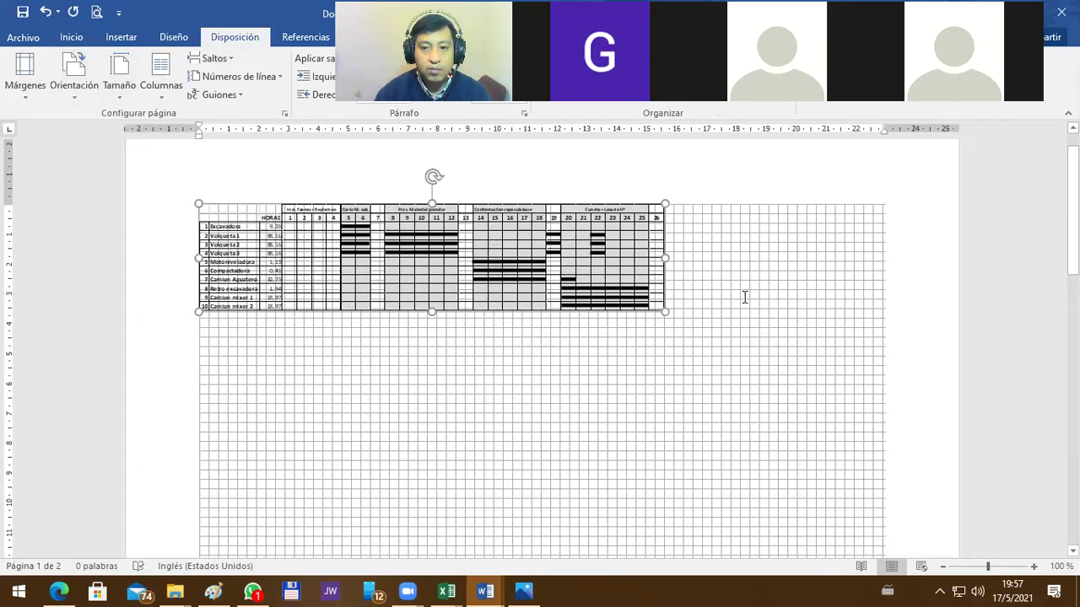
# - Enlarge the schedule picture proportionally to about 23 cm so it spans the page between both margins, and review both pages
pyautogui.moveTo(665, 312); pyautogui.dragTo(788, 369)
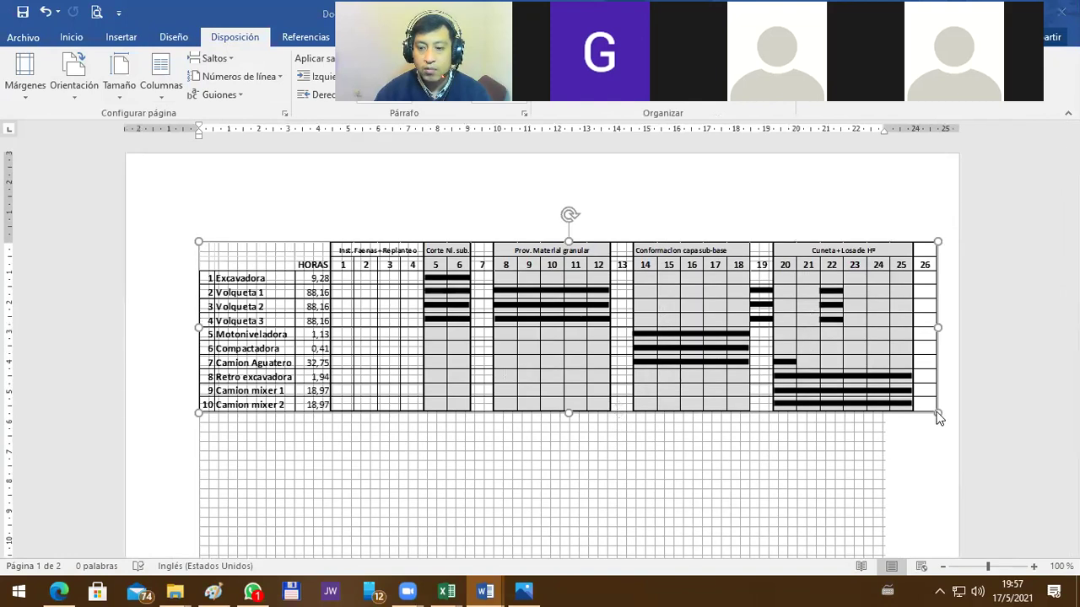
pyautogui.moveTo(938, 413); pyautogui.dragTo(885, 388)
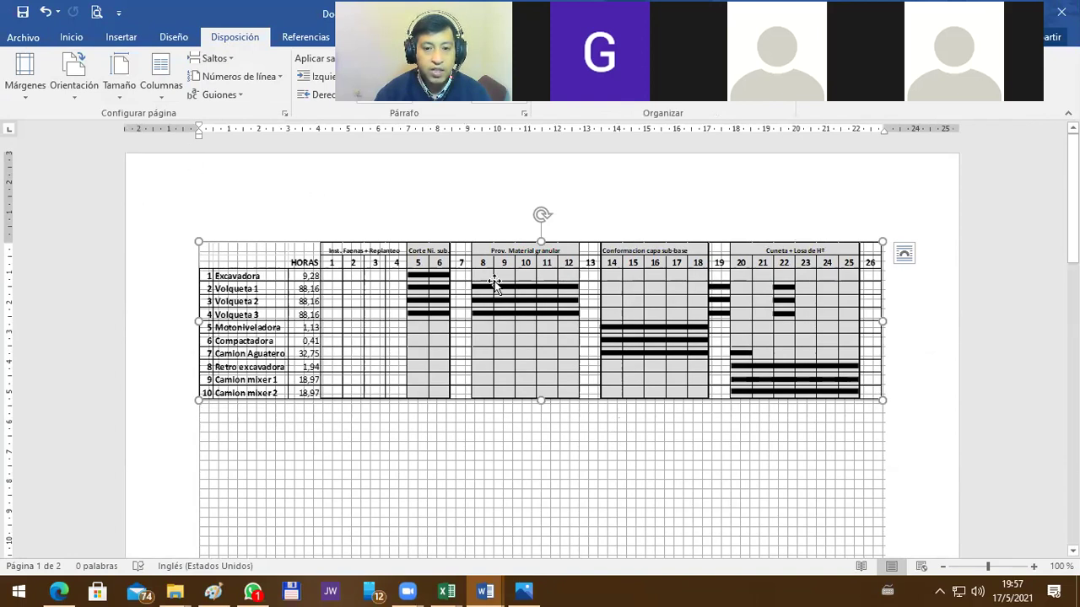
pyautogui.scroll(-15, 760, 435)
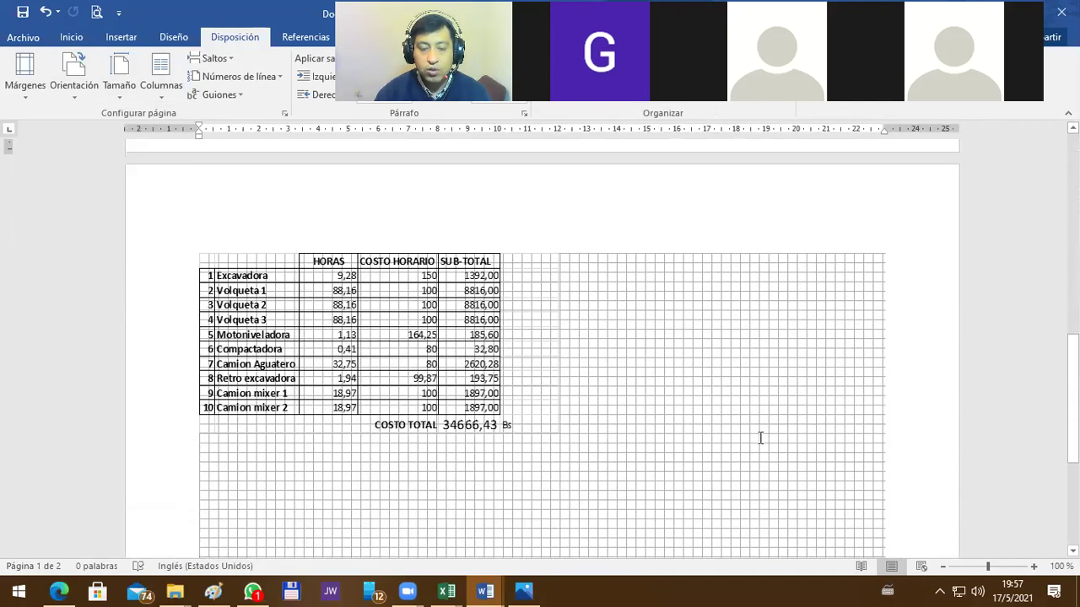
pyautogui.scroll(15, 760, 437)
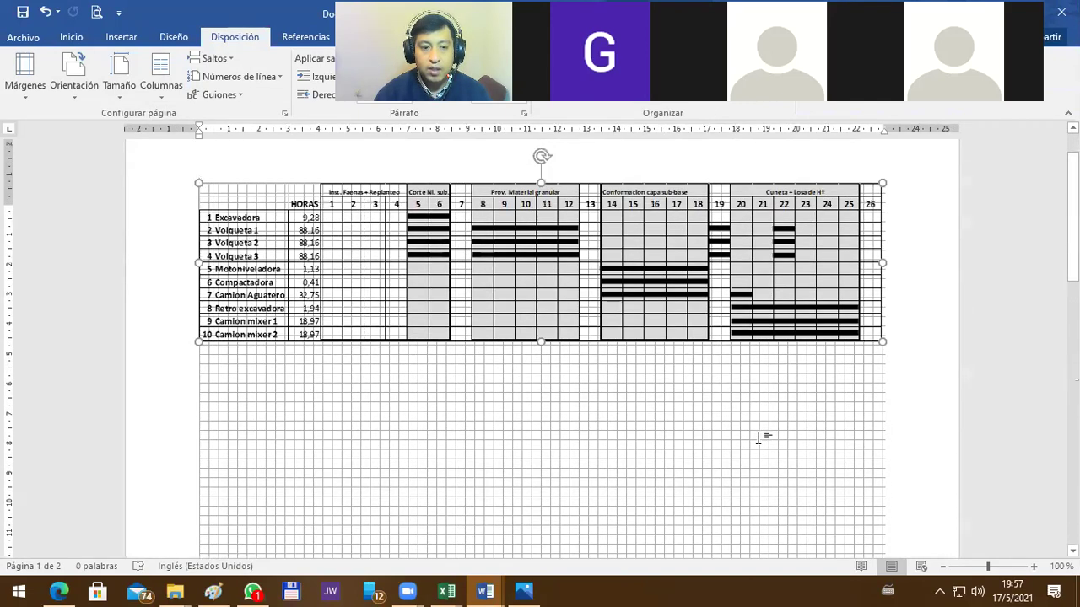
pyautogui.scroll(-10, 759, 437)
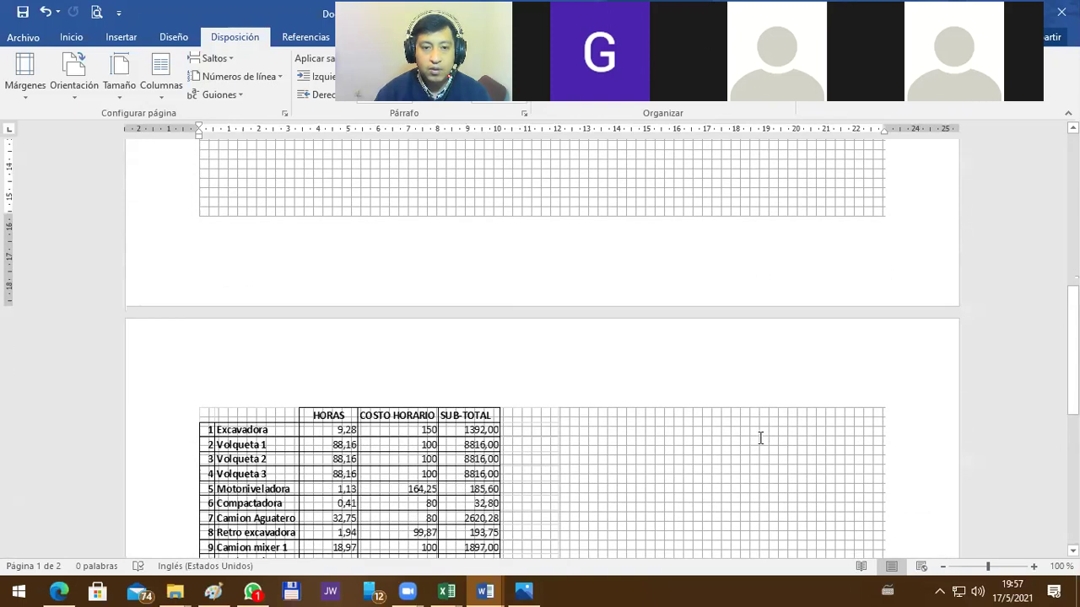
pyautogui.scroll(10, 759, 437)
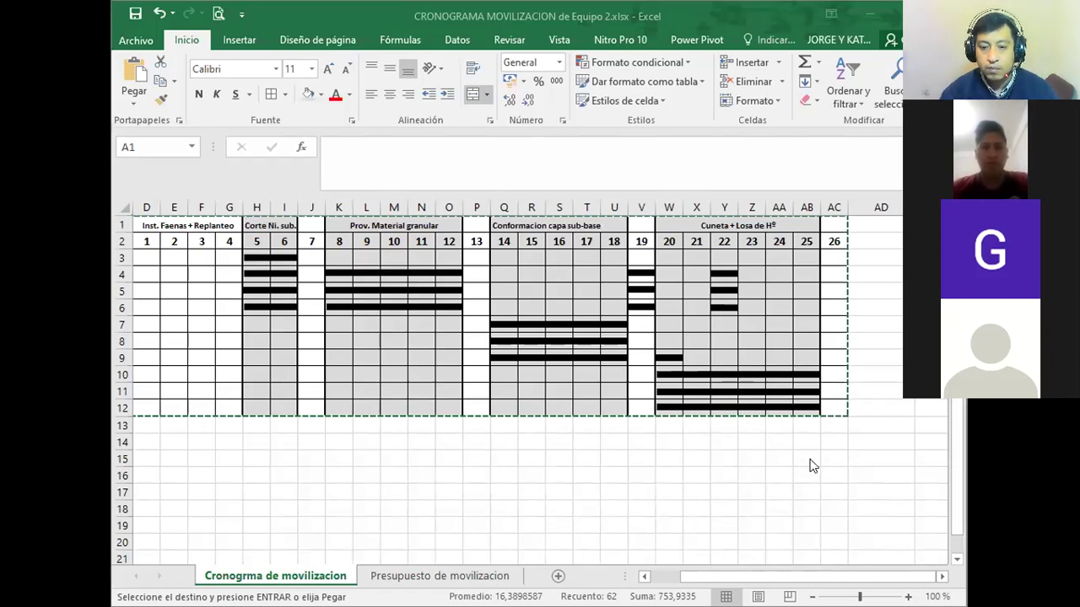
# - Return to the schedule sheet in Excel, cancel the copy mode and select the empty cell U15 below the table
pyautogui.press('Escape')
pyautogui.hscroll(-3, 768, 460)
pyautogui.click(769, 462)
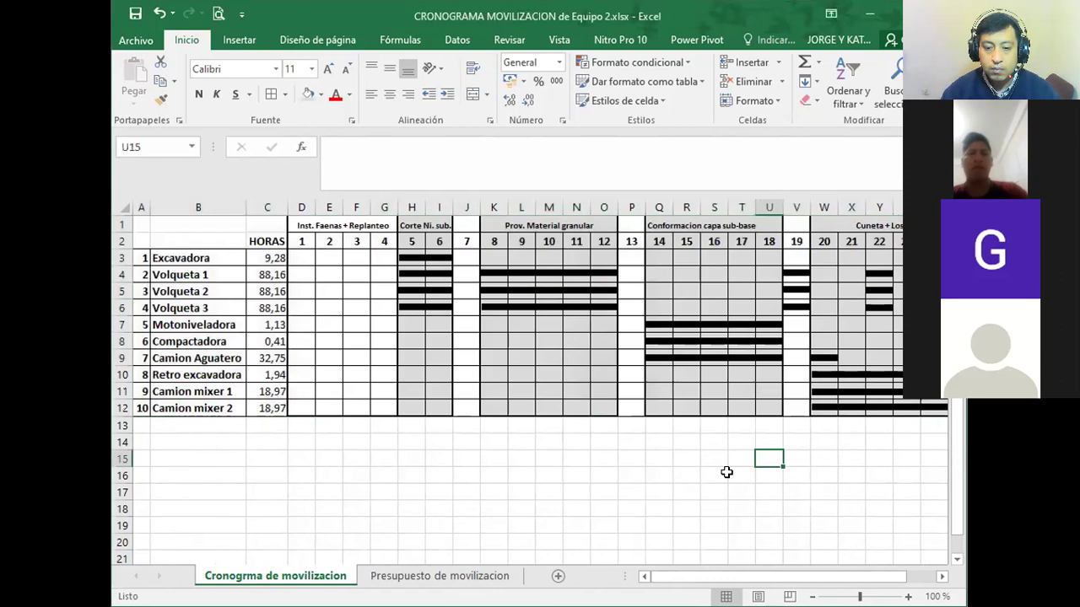